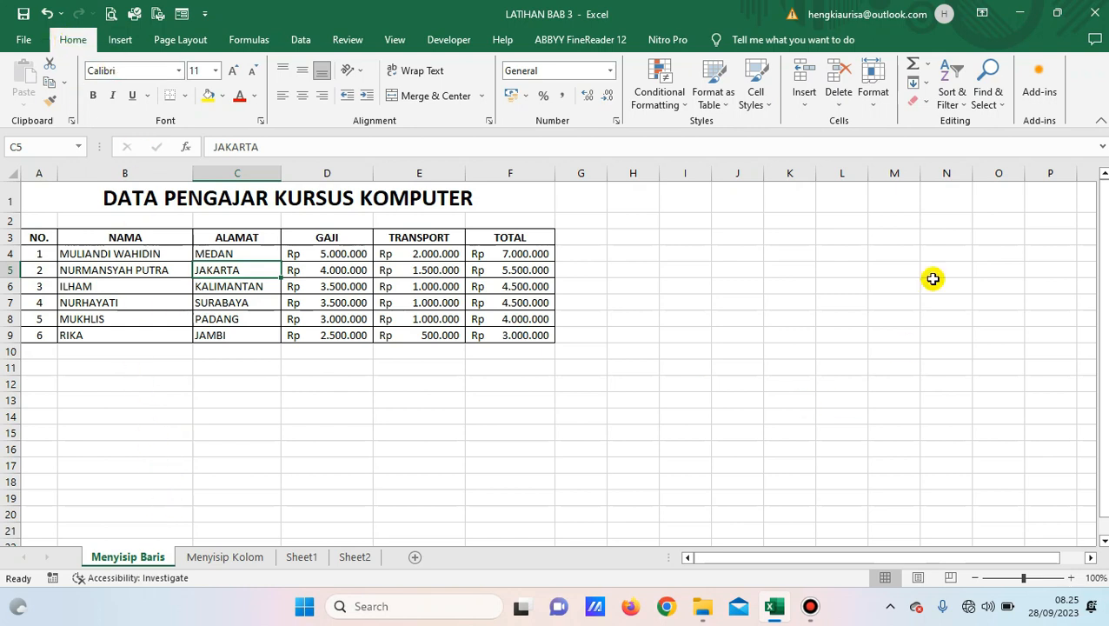
Try the Insert Cells options (down, entire row, entire column, right), then cancel without inserting.
{"action": "left_click", "coordinate": [804, 104]}
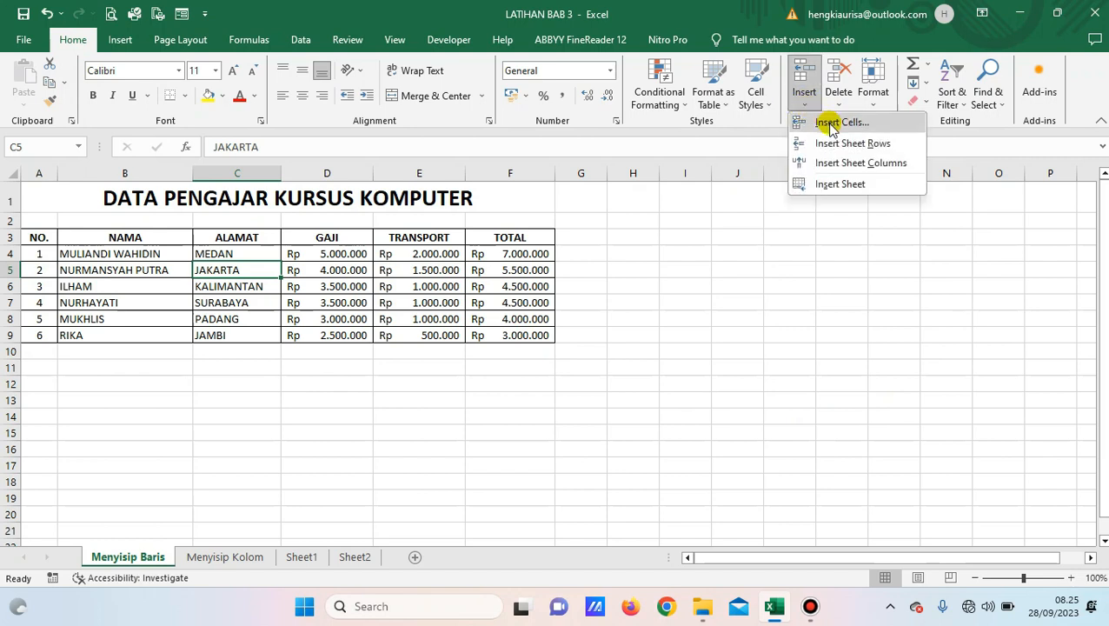
{"action": "left_click", "coordinate": [830, 124]}
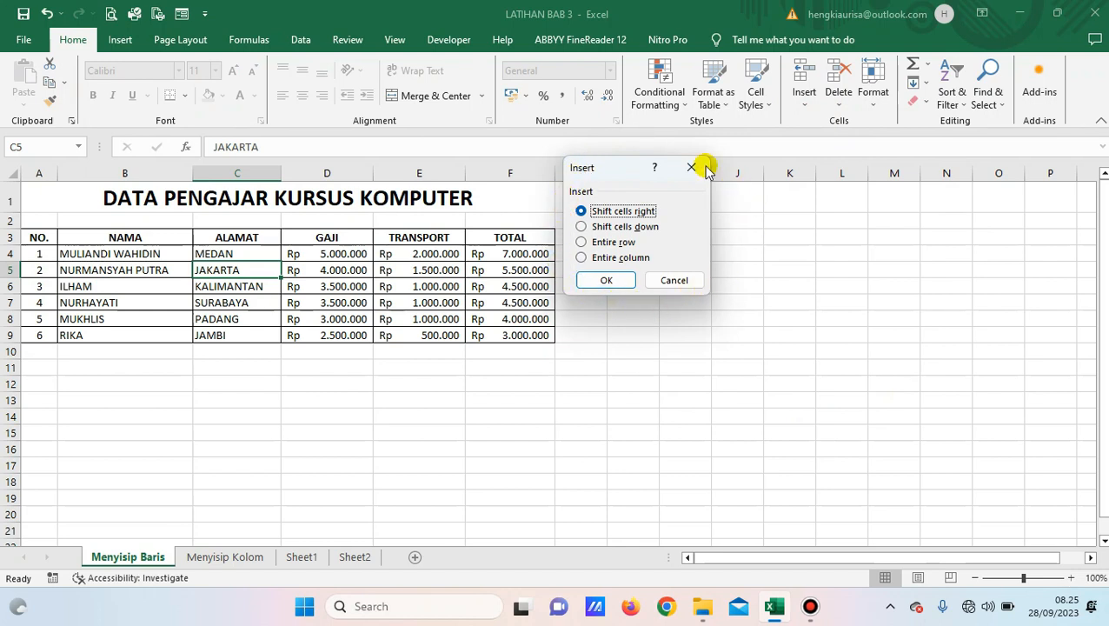
{"action": "left_click", "coordinate": [648, 227]}
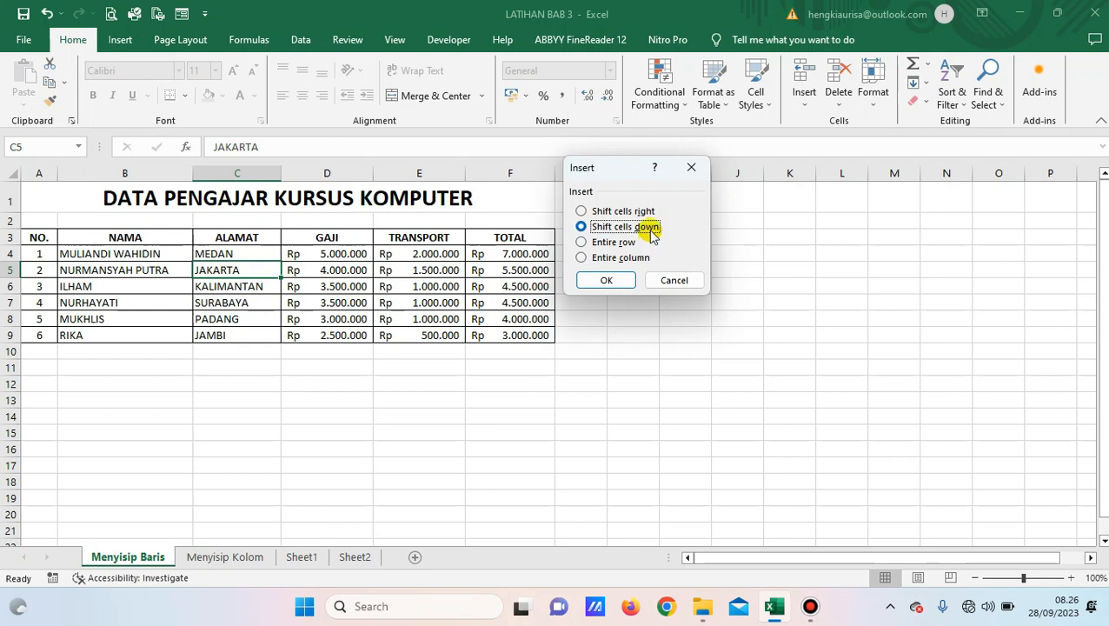
{"action": "left_click", "coordinate": [624, 244]}
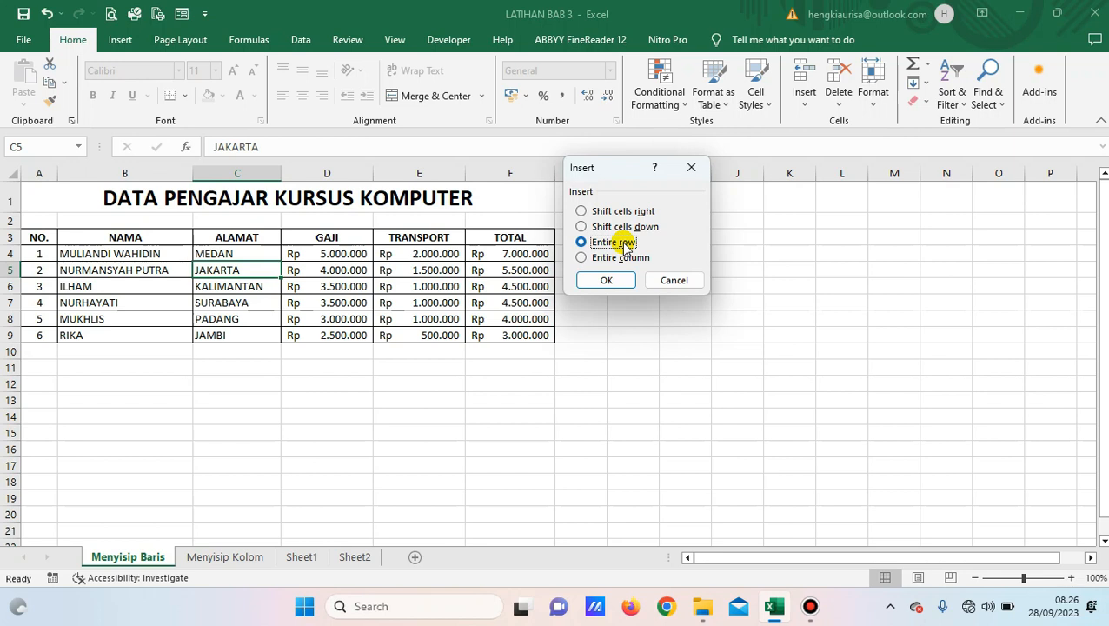
{"action": "left_click", "coordinate": [624, 257]}
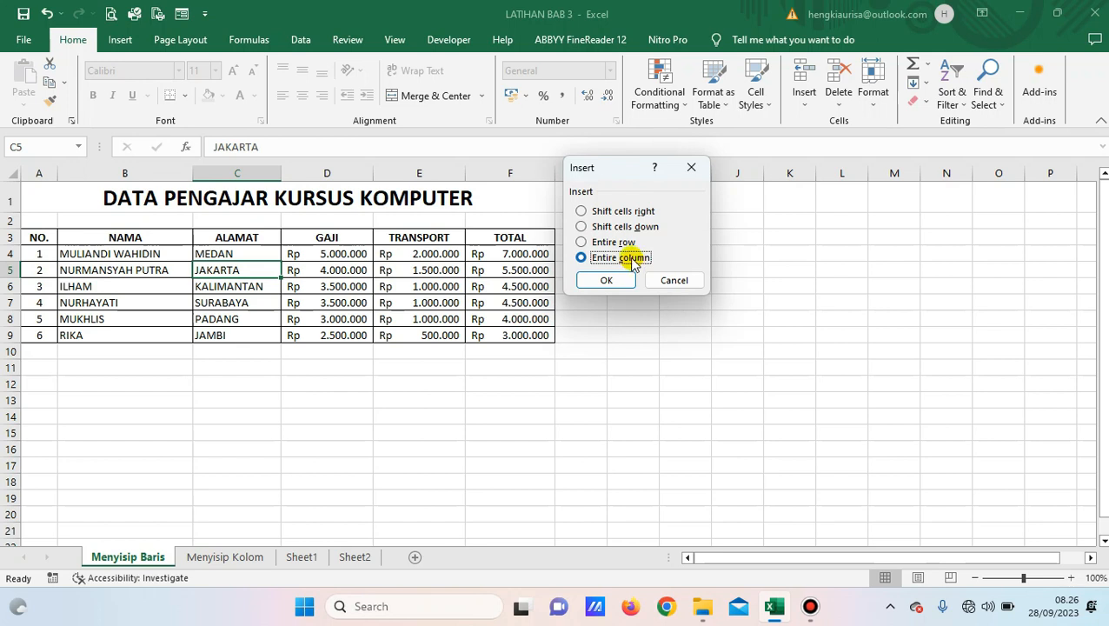
{"action": "left_click", "coordinate": [596, 211]}
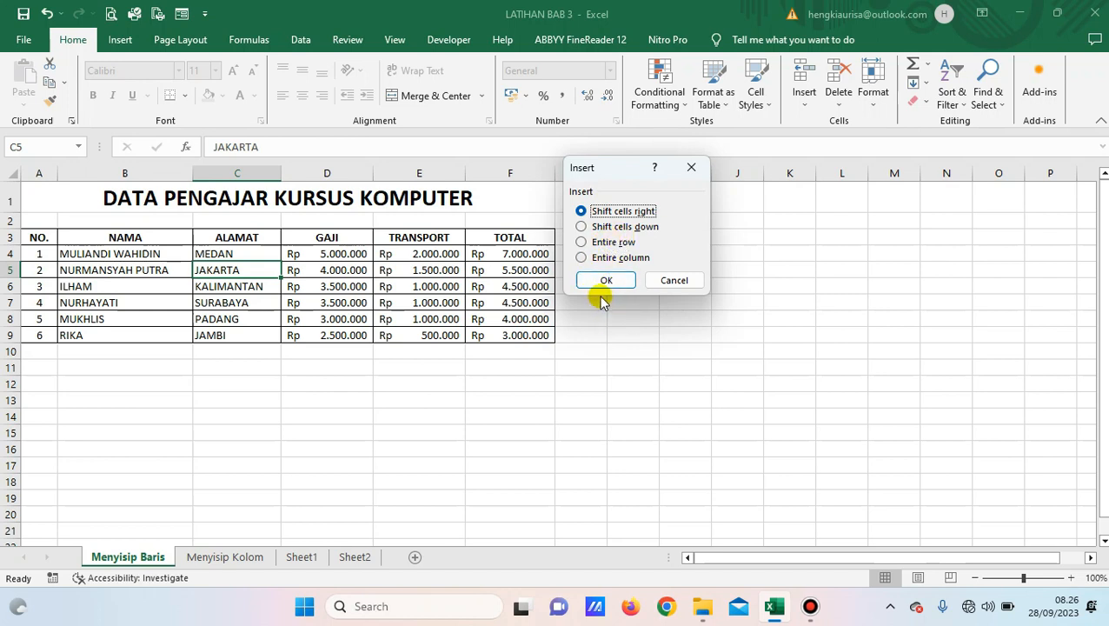
{"action": "left_click", "coordinate": [673, 280]}
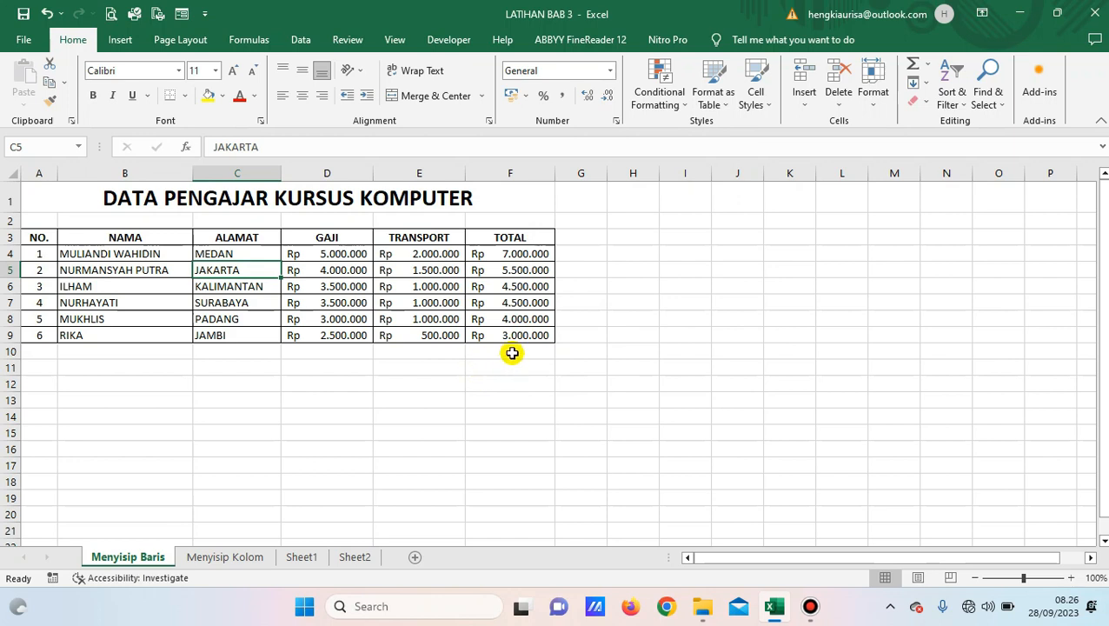
Open Insert from C5's shortcut menu, then close it without changing the table.
{"action": "right_click", "coordinate": [247, 272]}
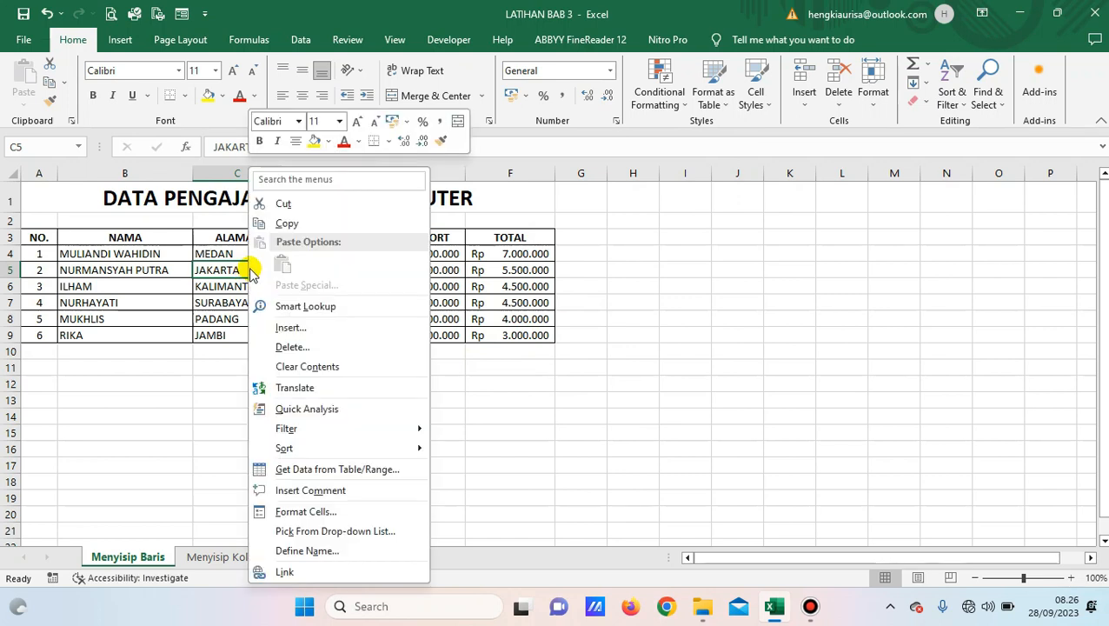
{"action": "left_click", "coordinate": [306, 328]}
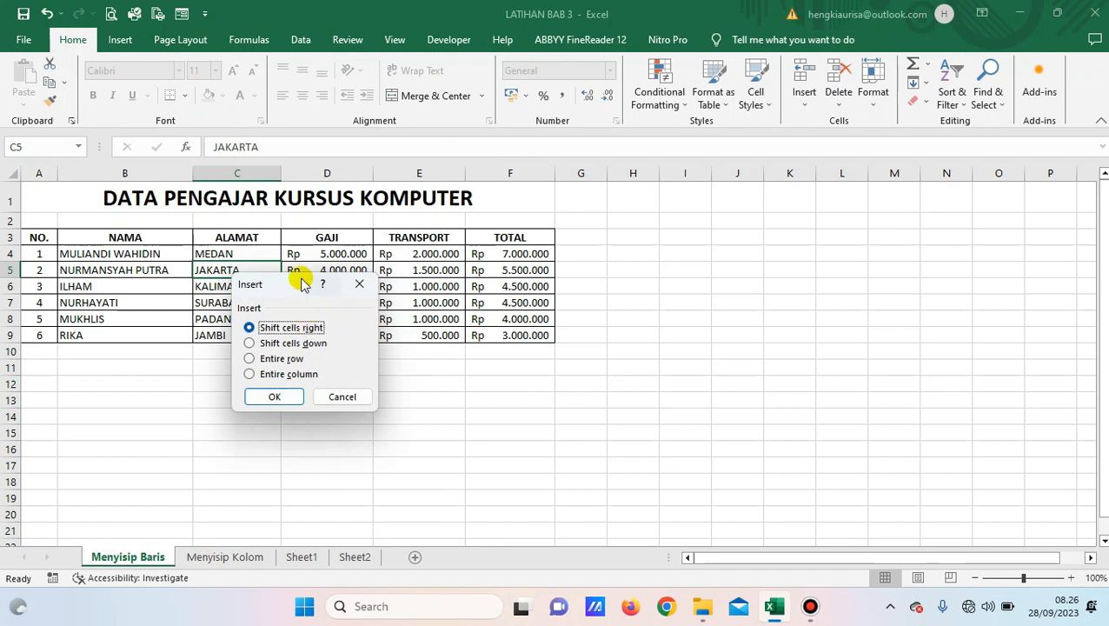
{"action": "left_click_drag", "start_coordinate": [295, 279], "coordinate": [639, 228]}
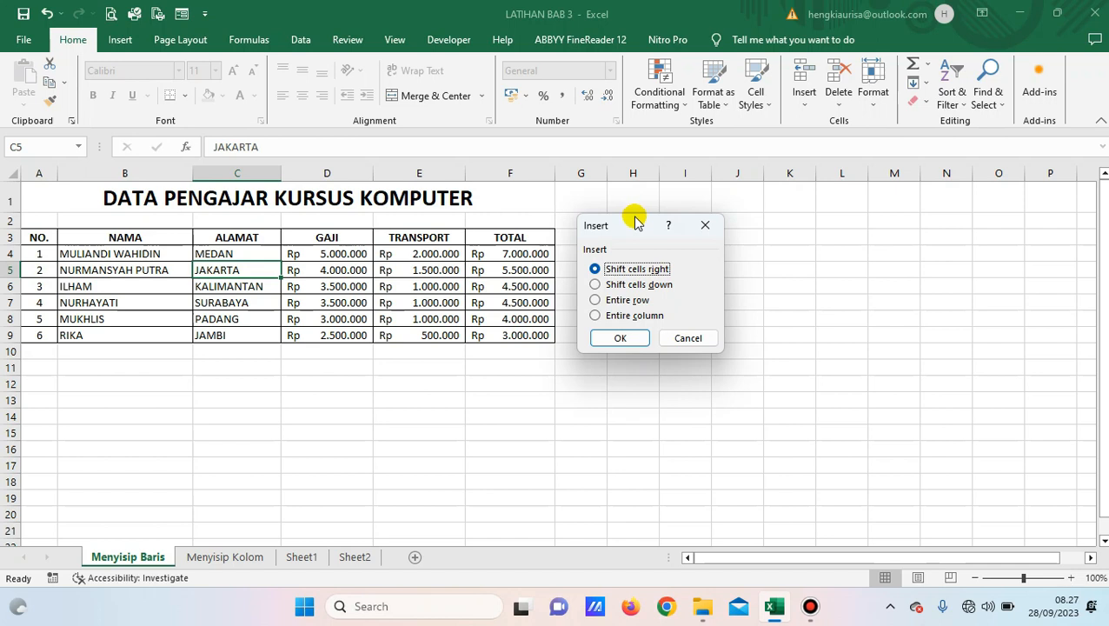
{"action": "left_click", "coordinate": [707, 225]}
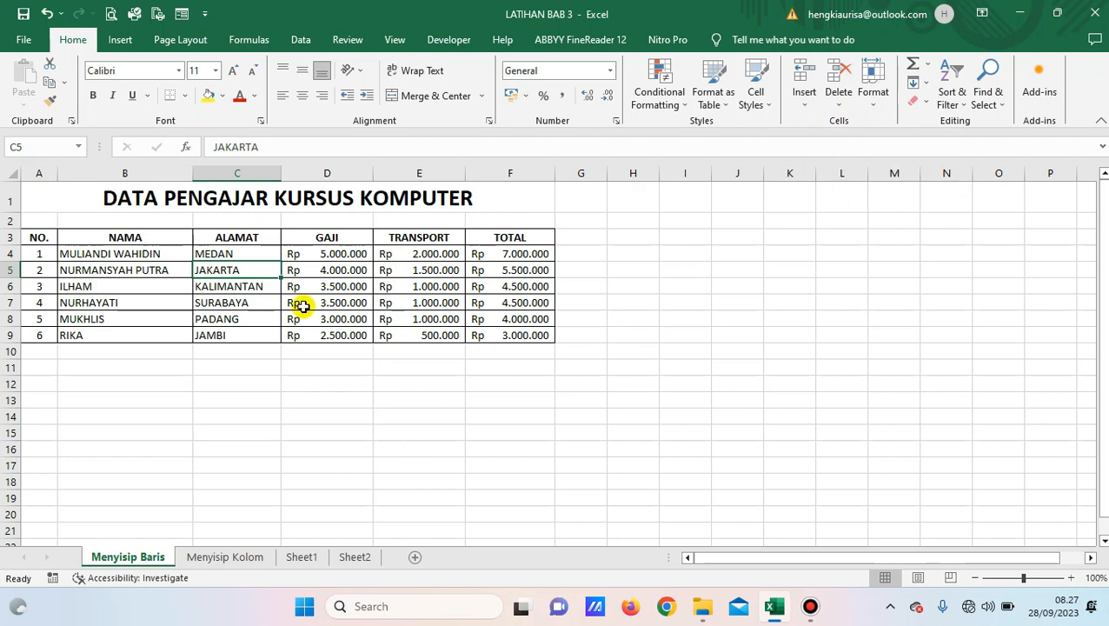
{"action": "right_click", "coordinate": [245, 271]}
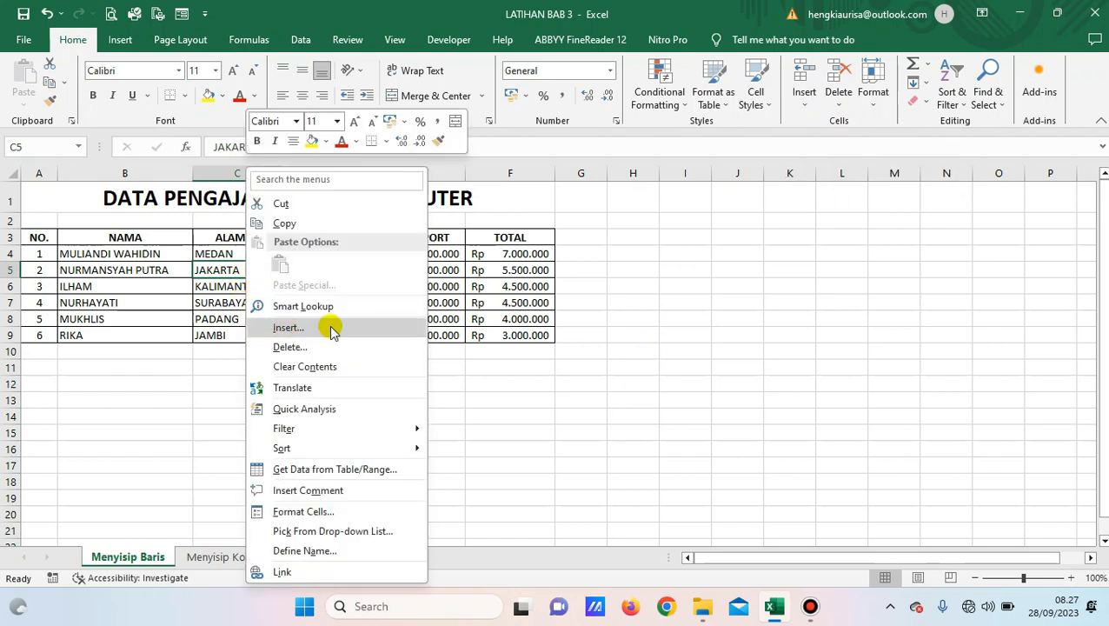
{"action": "left_click", "coordinate": [859, 377]}
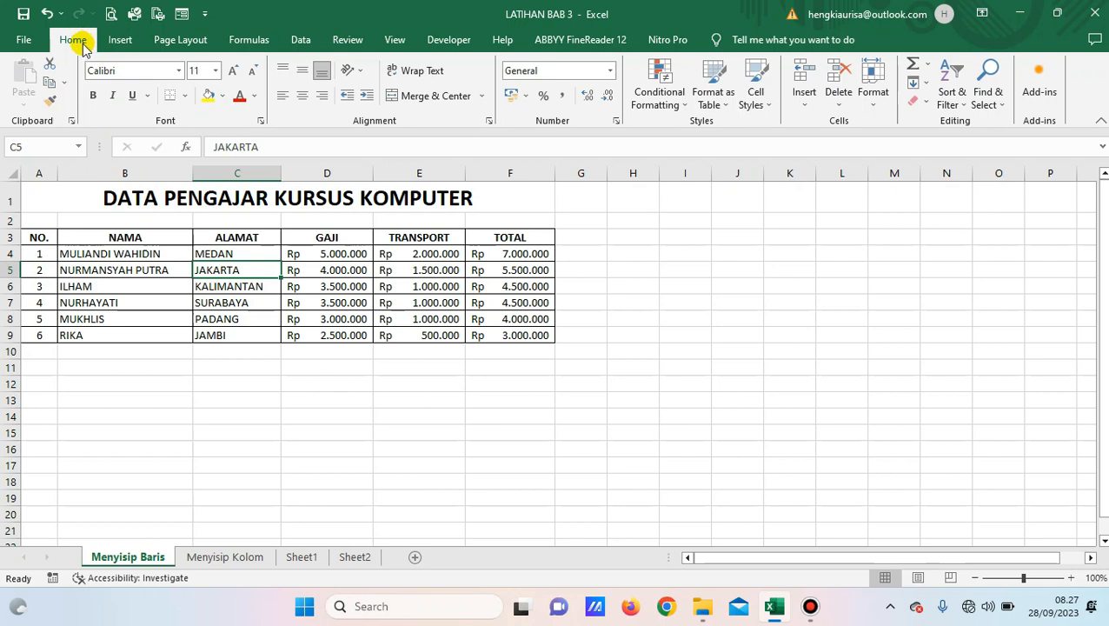
Insert a blank C5 shifting JAKARTA and row 5 right, and widen column G.
{"action": "left_click", "coordinate": [803, 103]}
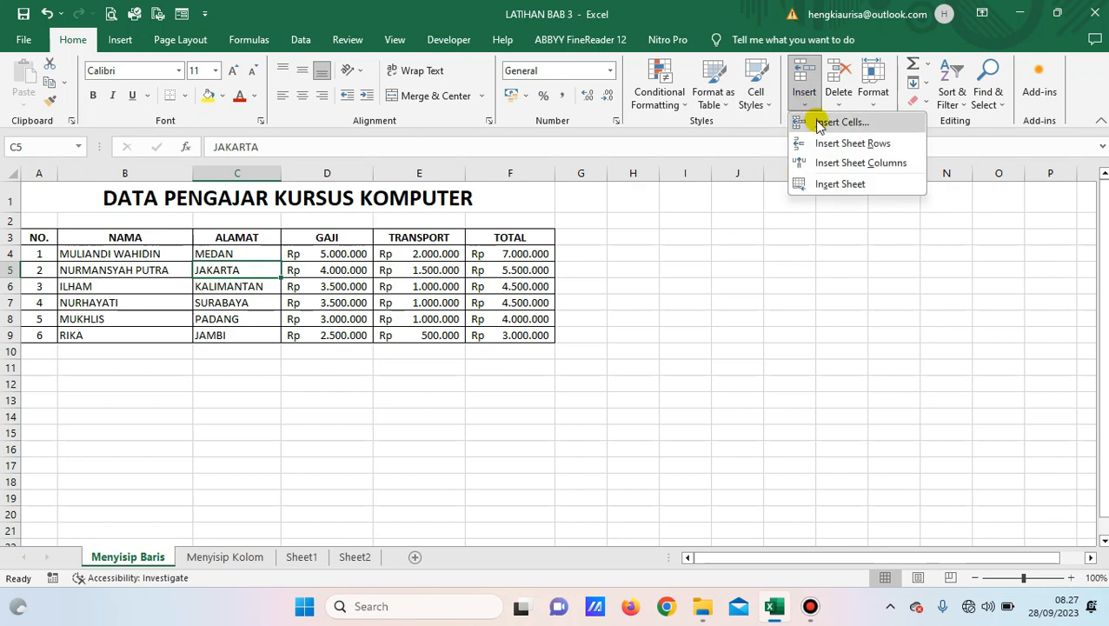
{"action": "left_click", "coordinate": [820, 124]}
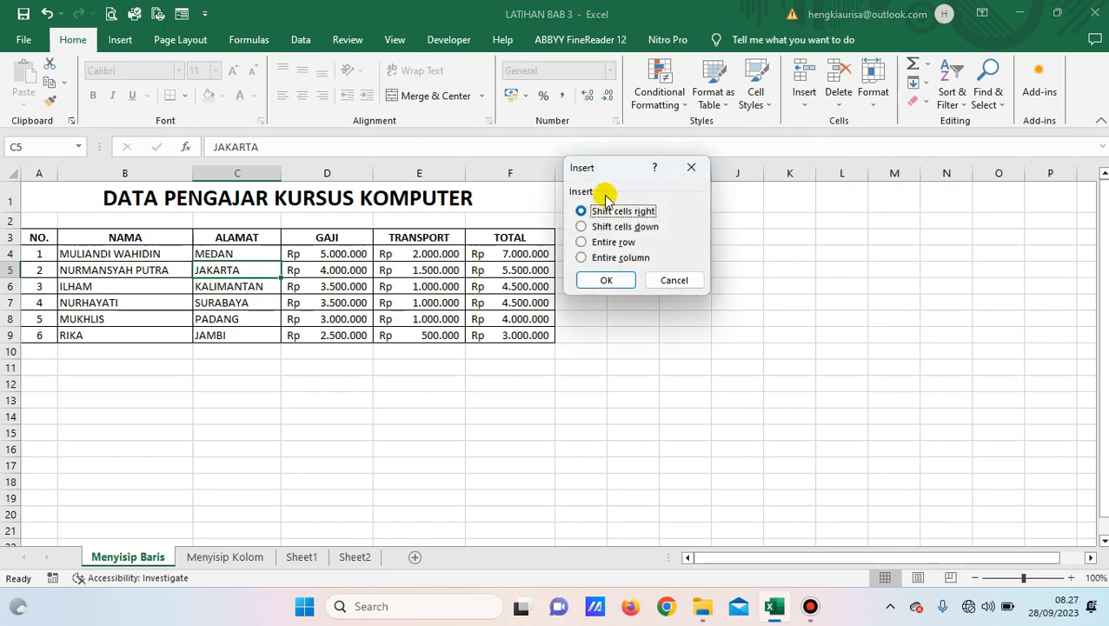
{"action": "left_click_drag", "start_coordinate": [622, 165], "coordinate": [654, 186]}
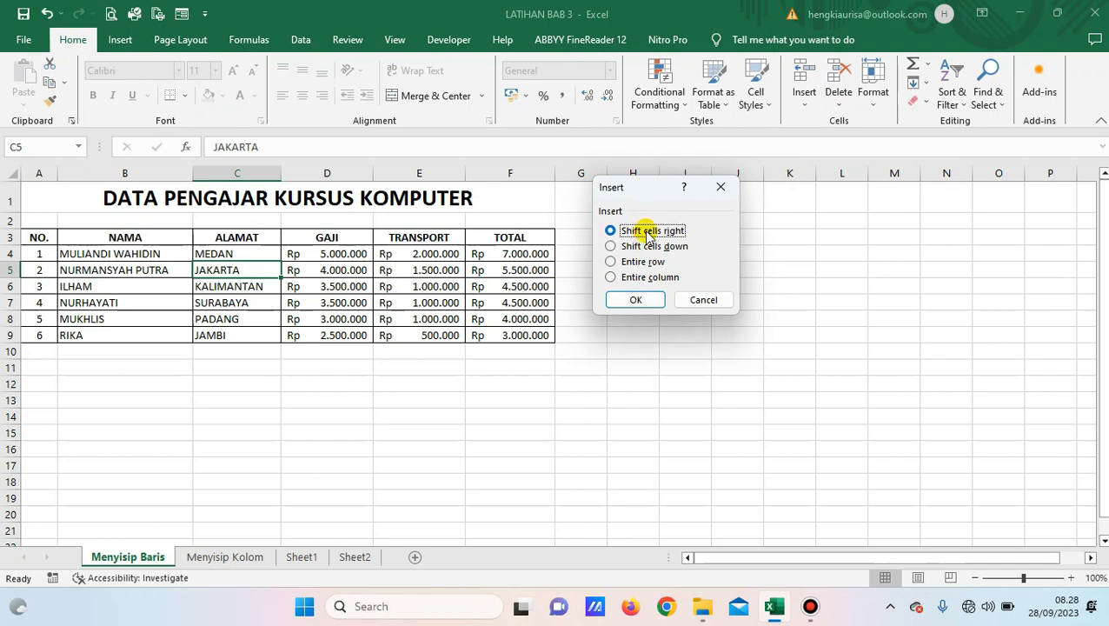
{"action": "left_click", "coordinate": [625, 300]}
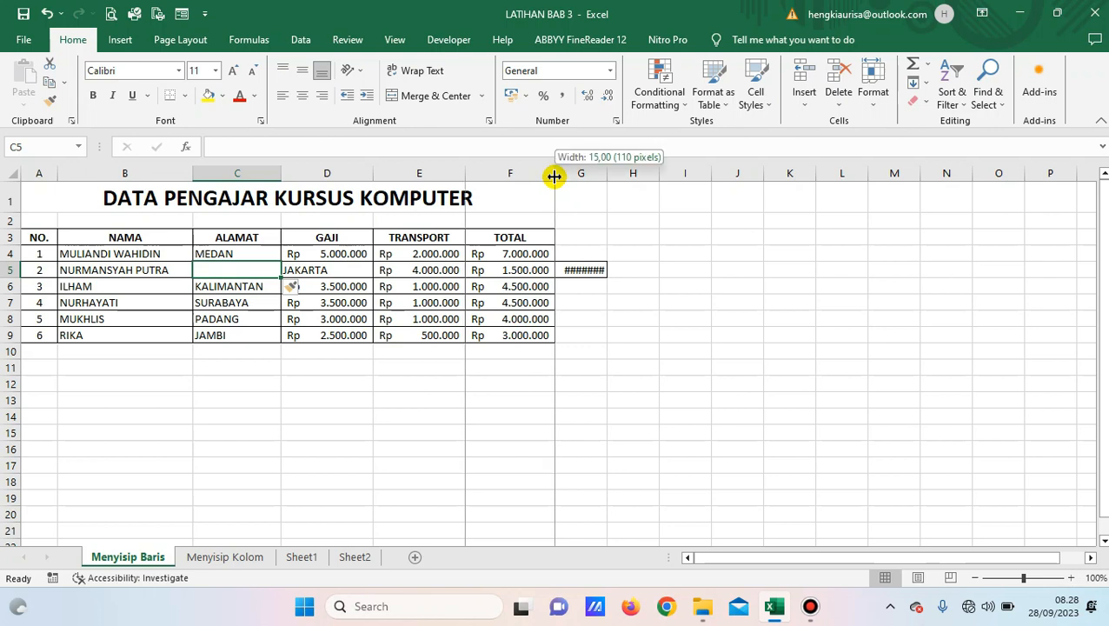
{"action": "left_click_drag", "start_coordinate": [606, 177], "coordinate": [635, 174]}
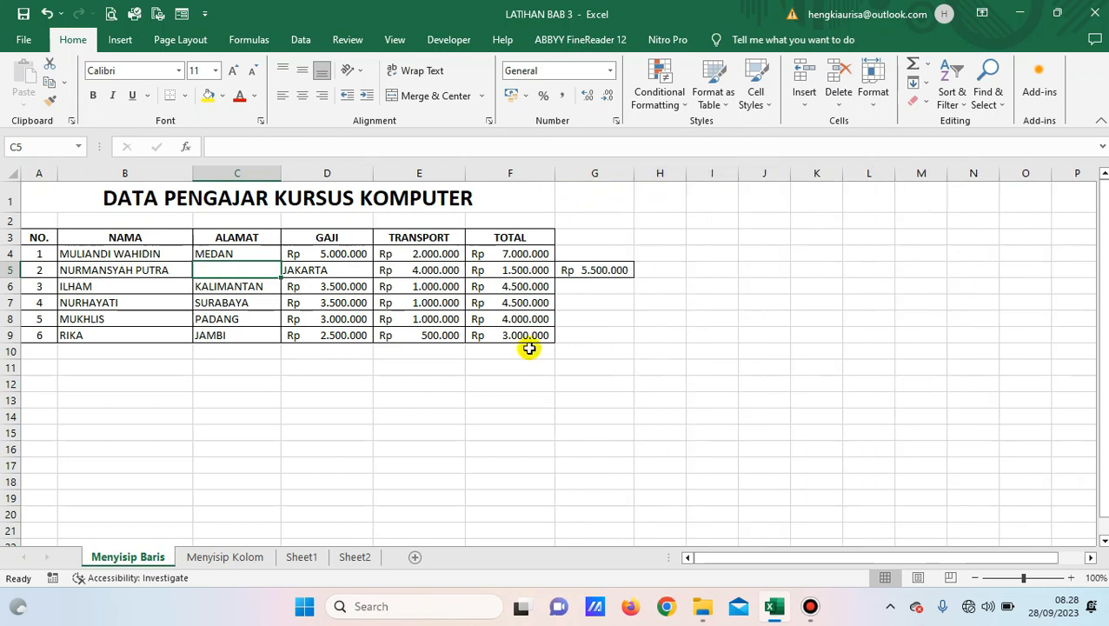
{"action": "left_click", "coordinate": [241, 291]}
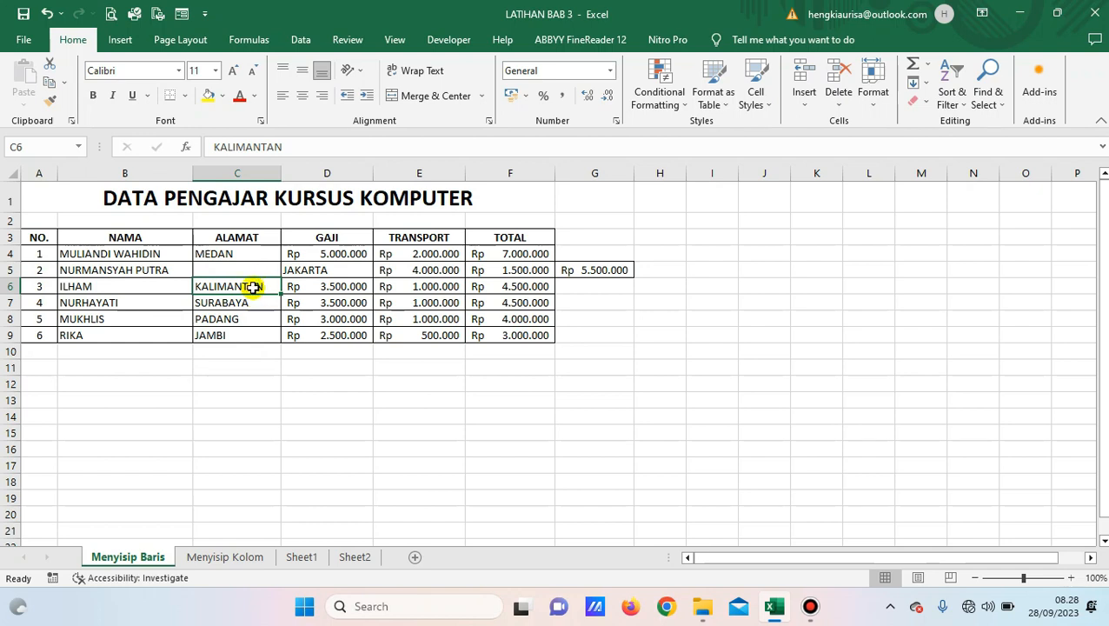
Insert a blank C6 with Shift cells down, pushing KALIMANTAN through JAMBI down a row.
{"action": "right_click", "coordinate": [254, 287]}
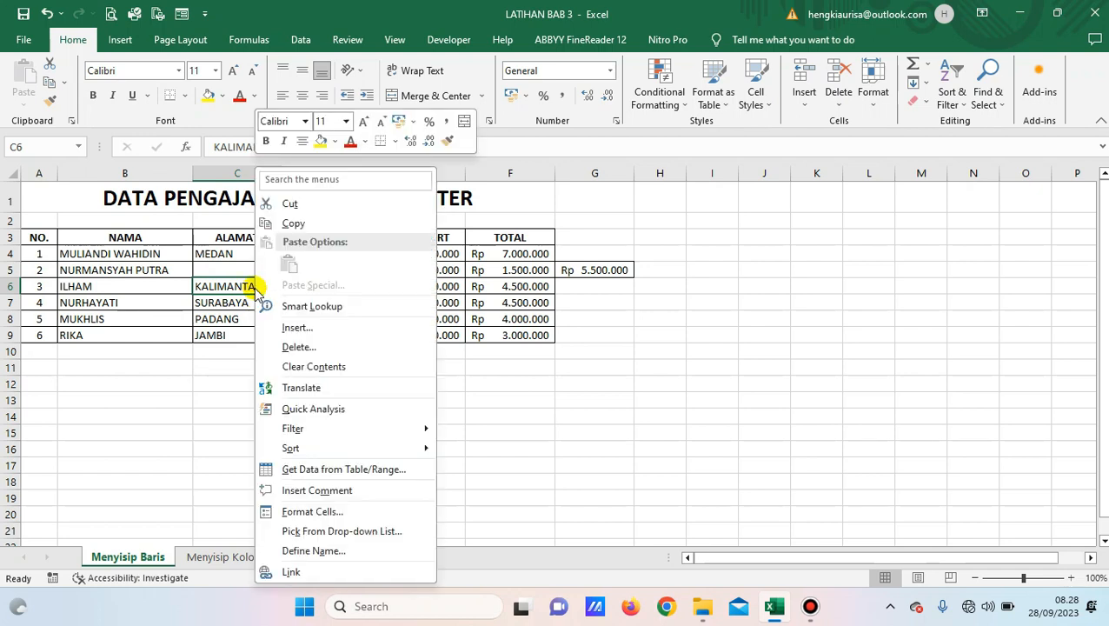
{"action": "left_click", "coordinate": [295, 329]}
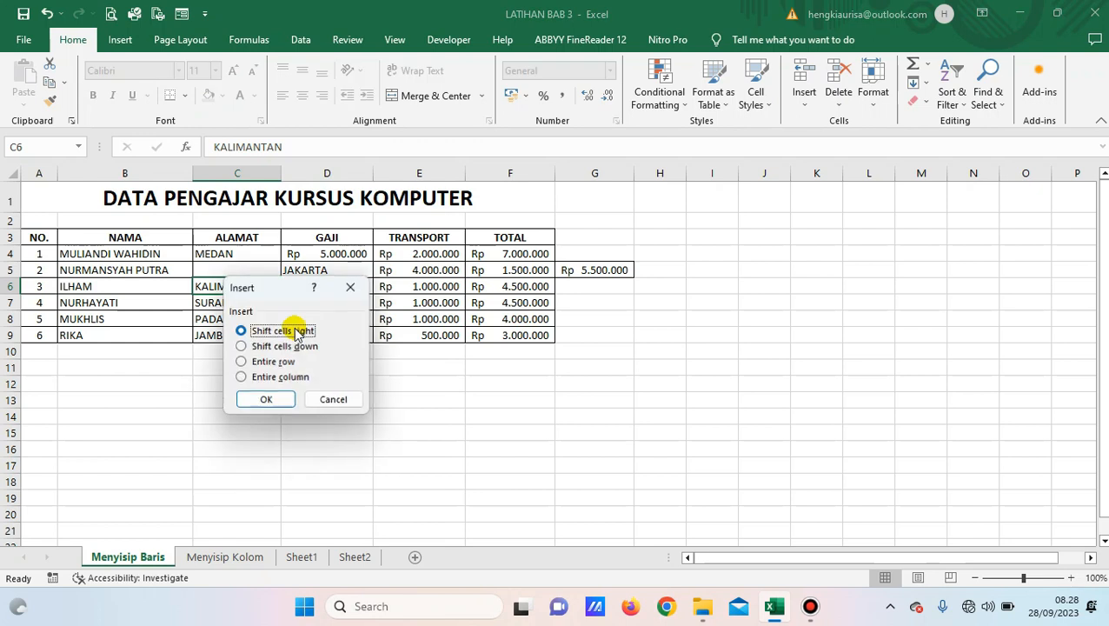
{"action": "left_click_drag", "start_coordinate": [284, 287], "coordinate": [730, 238]}
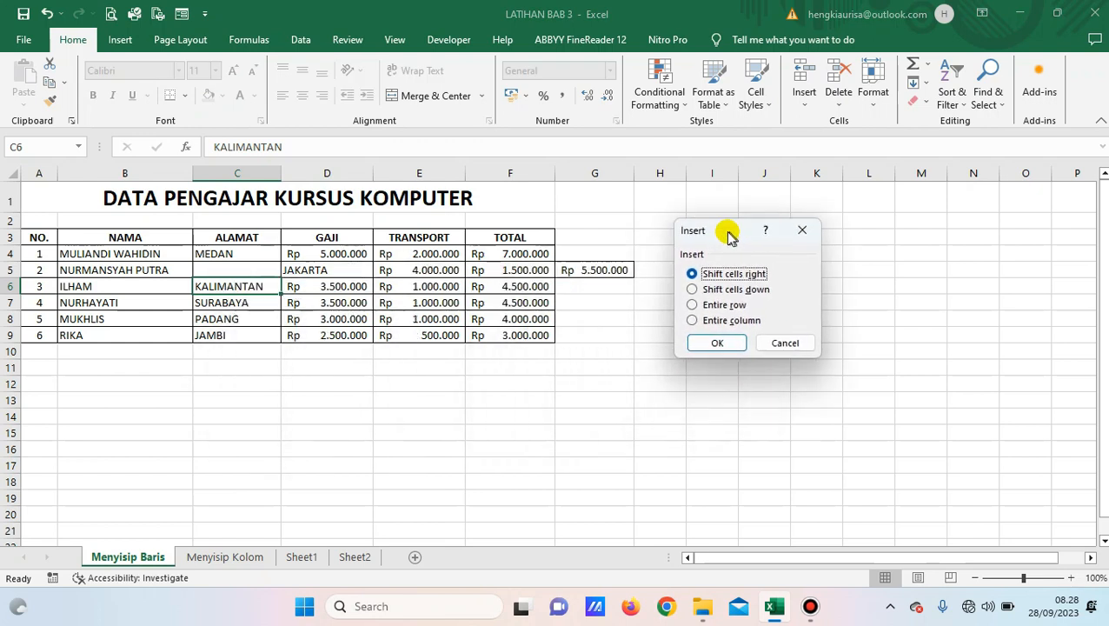
{"action": "left_click", "coordinate": [692, 290]}
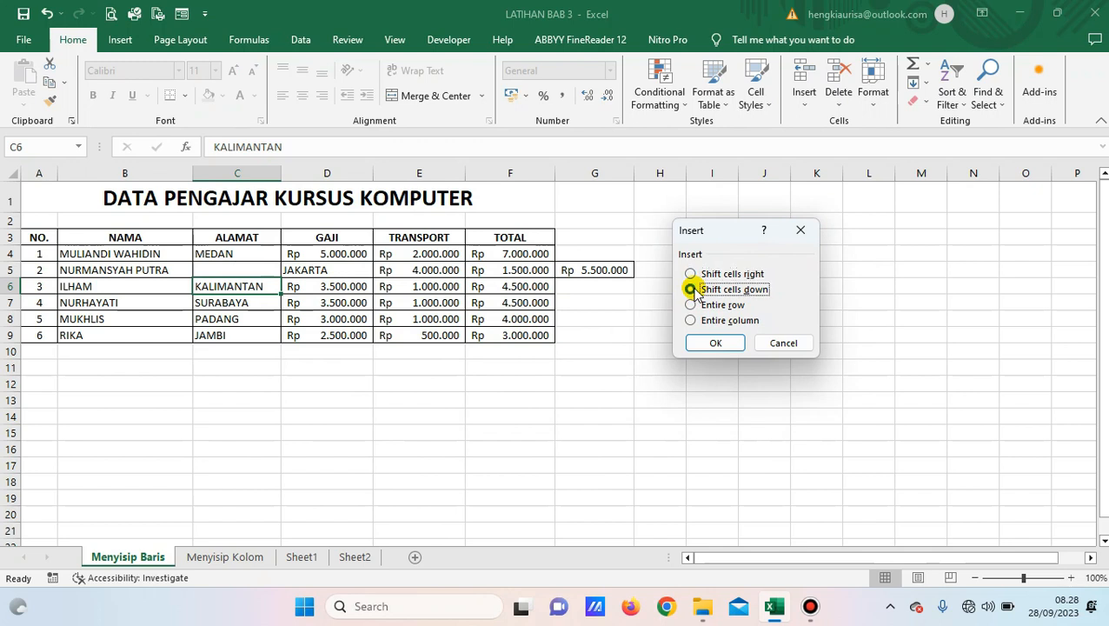
{"action": "left_click", "coordinate": [711, 343]}
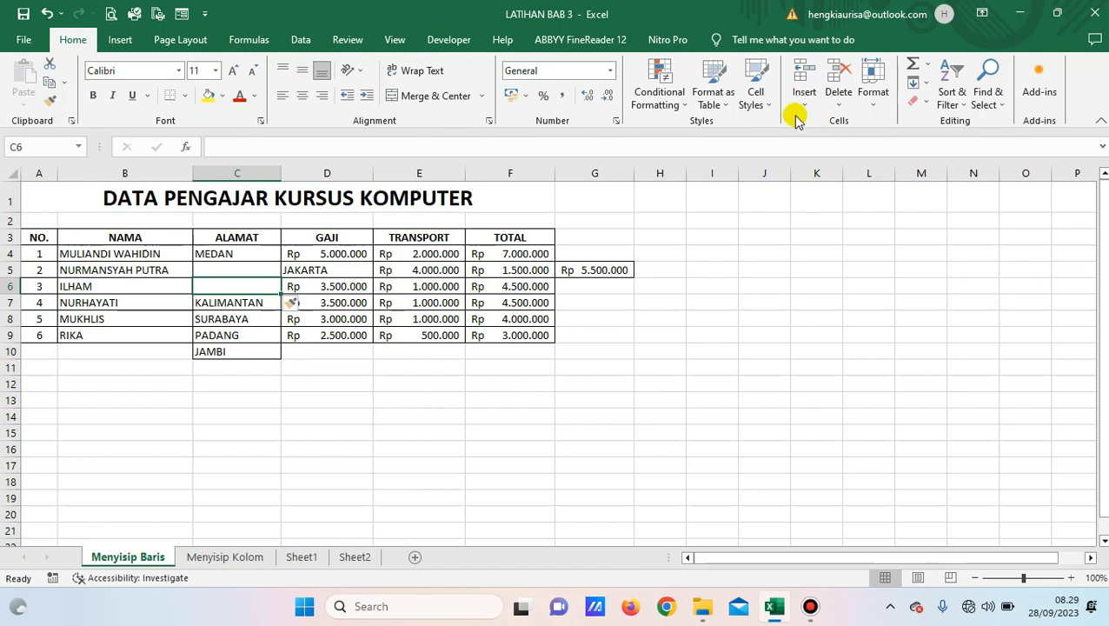
{"action": "left_click", "coordinate": [230, 304]}
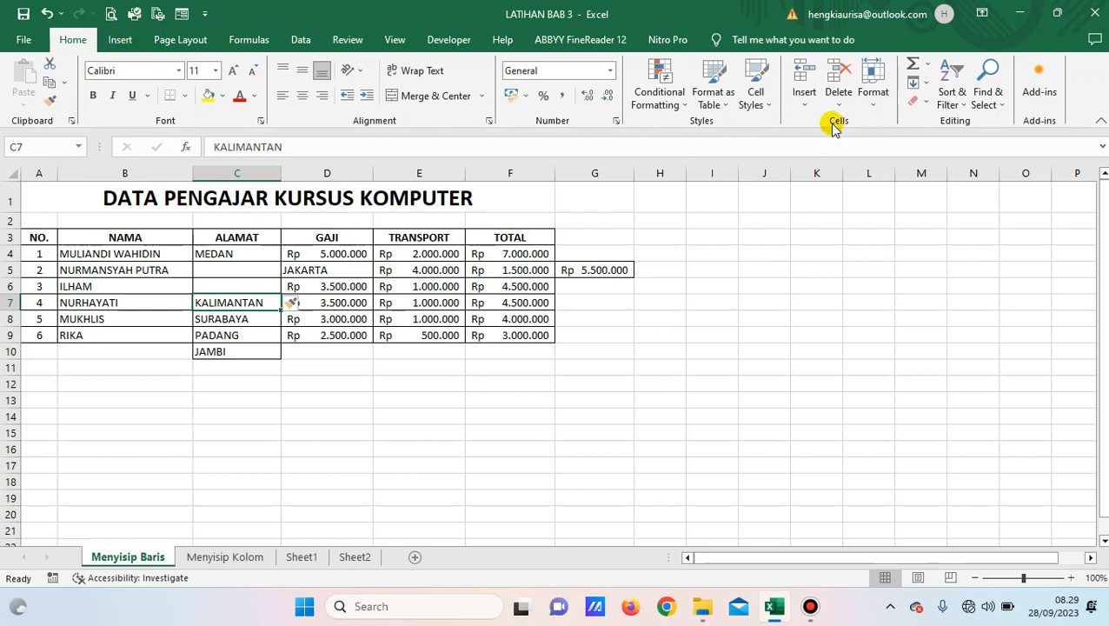
Insert an entire blank row 7, pushing NURHAYATI, MUKHLIS and RIKA down to rows 8–10.
{"action": "left_click", "coordinate": [805, 106]}
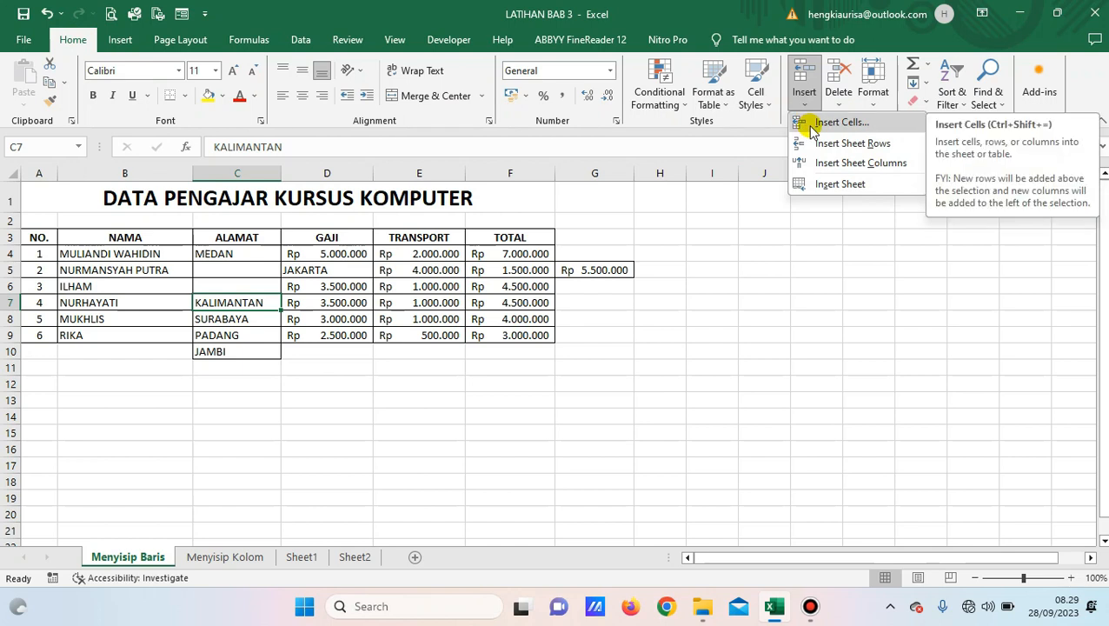
{"action": "left_click", "coordinate": [811, 126]}
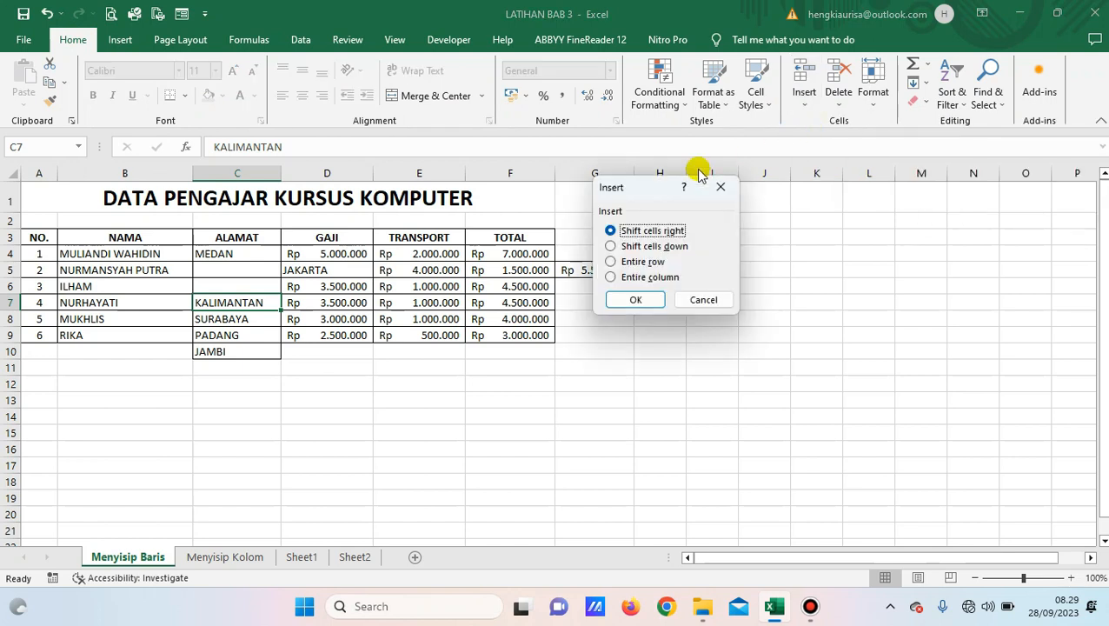
{"action": "left_click", "coordinate": [658, 265]}
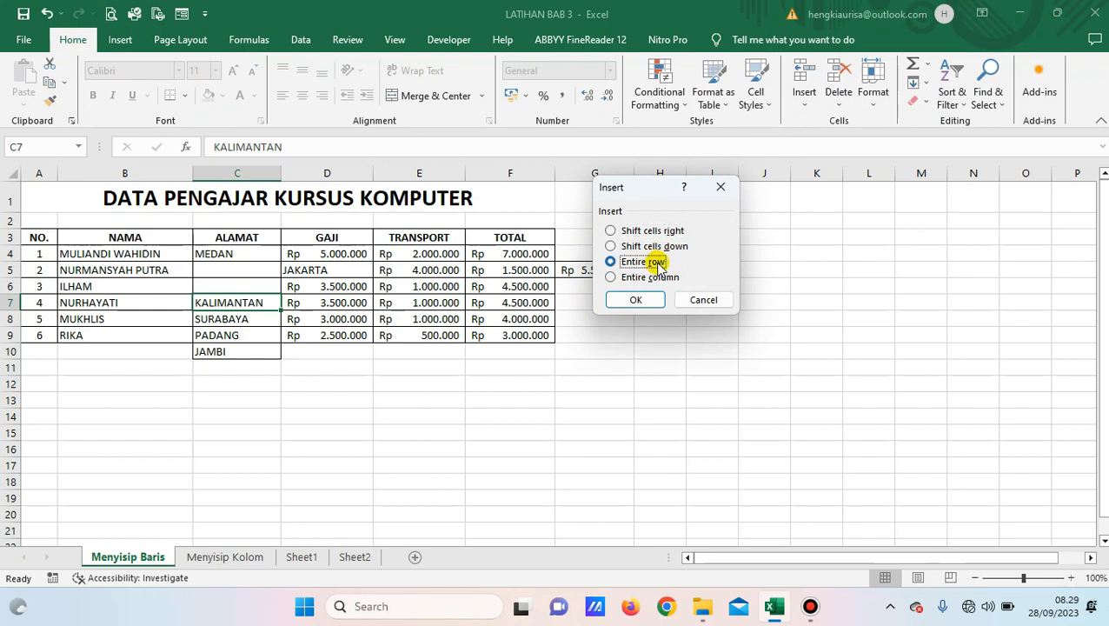
{"action": "left_click", "coordinate": [635, 301]}
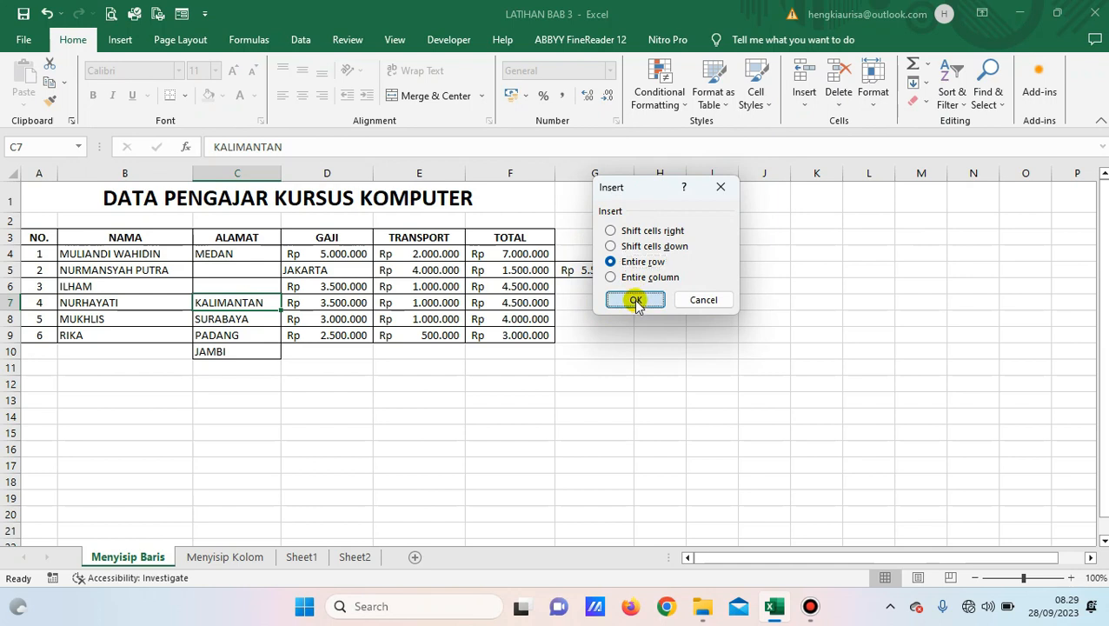
{"action": "left_click_drag", "start_coordinate": [30, 307], "coordinate": [491, 300]}
{"action": "left_click", "coordinate": [254, 273]}
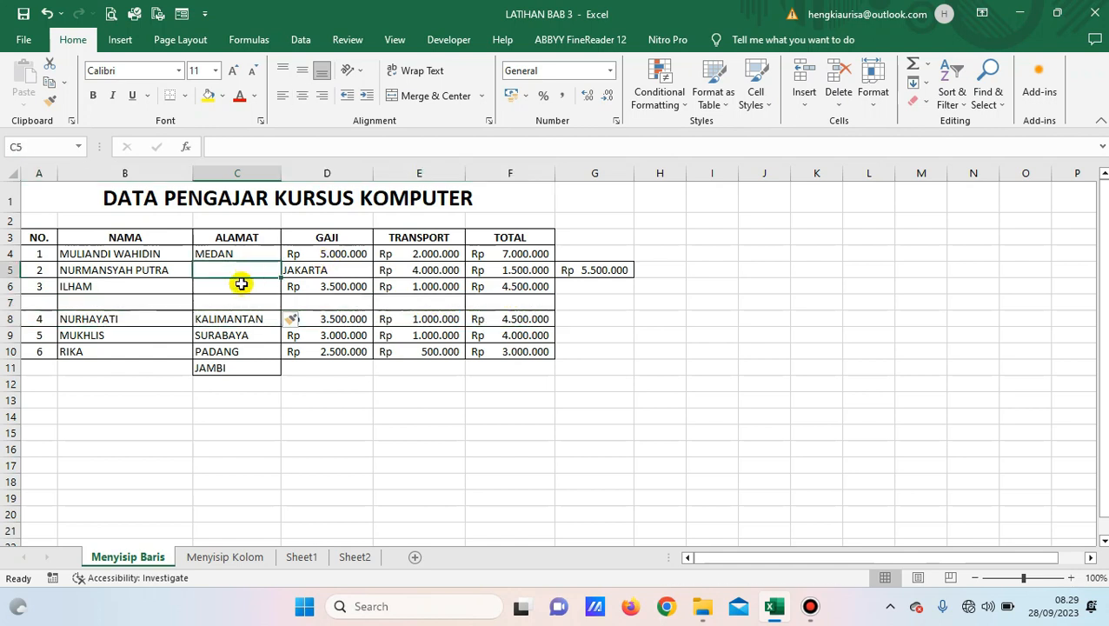
From C7, insert an entire blank column C, shifting ALAMAT through TOTAL right, and select C3:C10.
{"action": "left_click", "coordinate": [225, 305]}
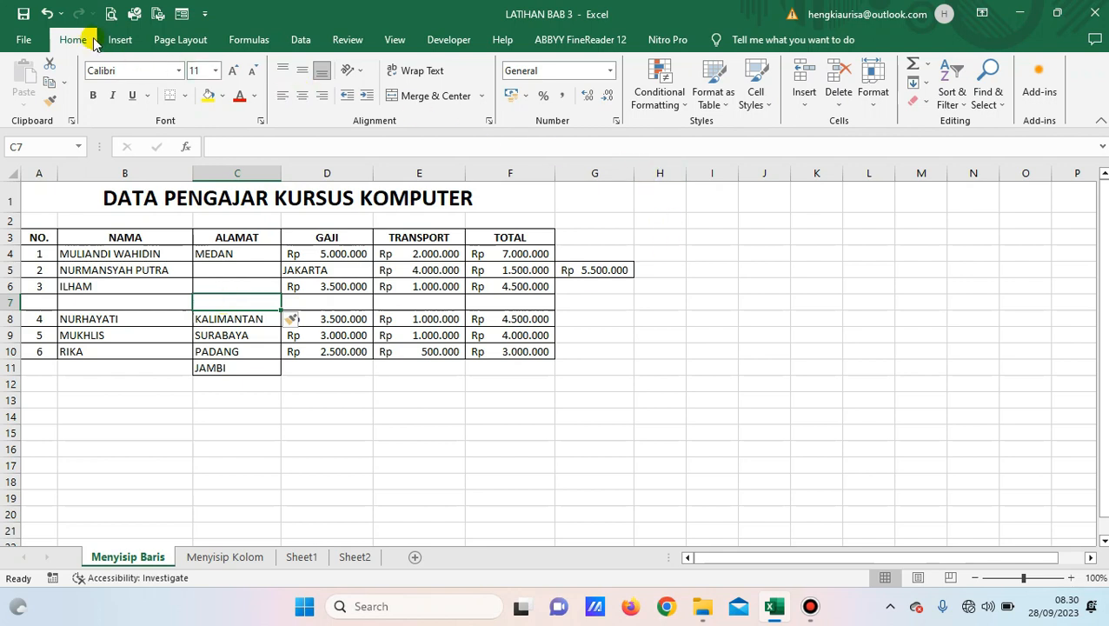
{"action": "left_click", "coordinate": [805, 104]}
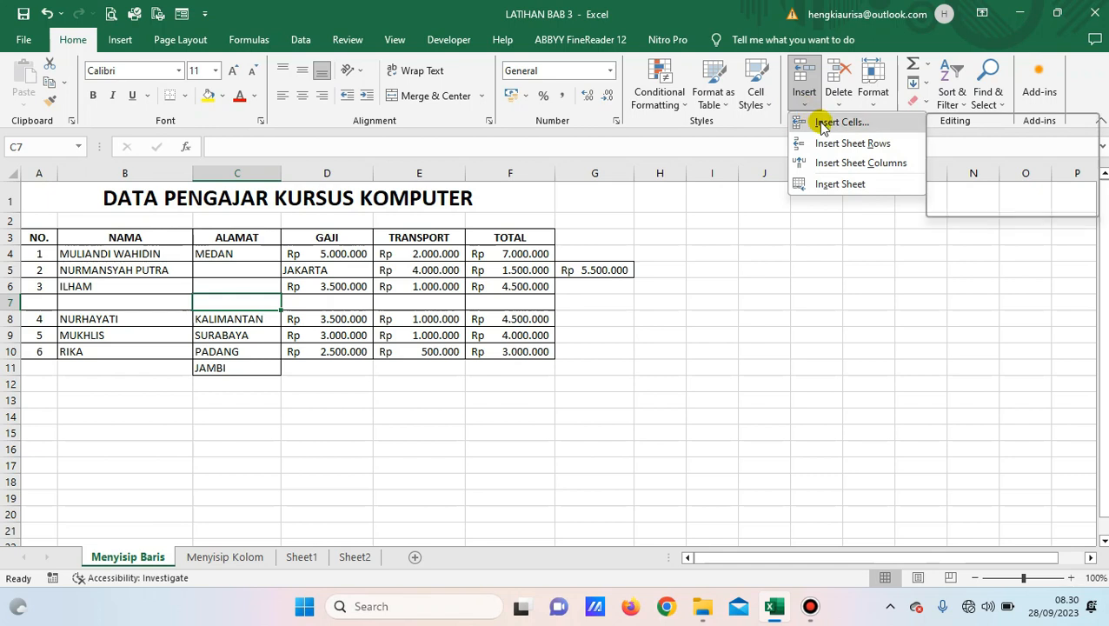
{"action": "left_click", "coordinate": [820, 121]}
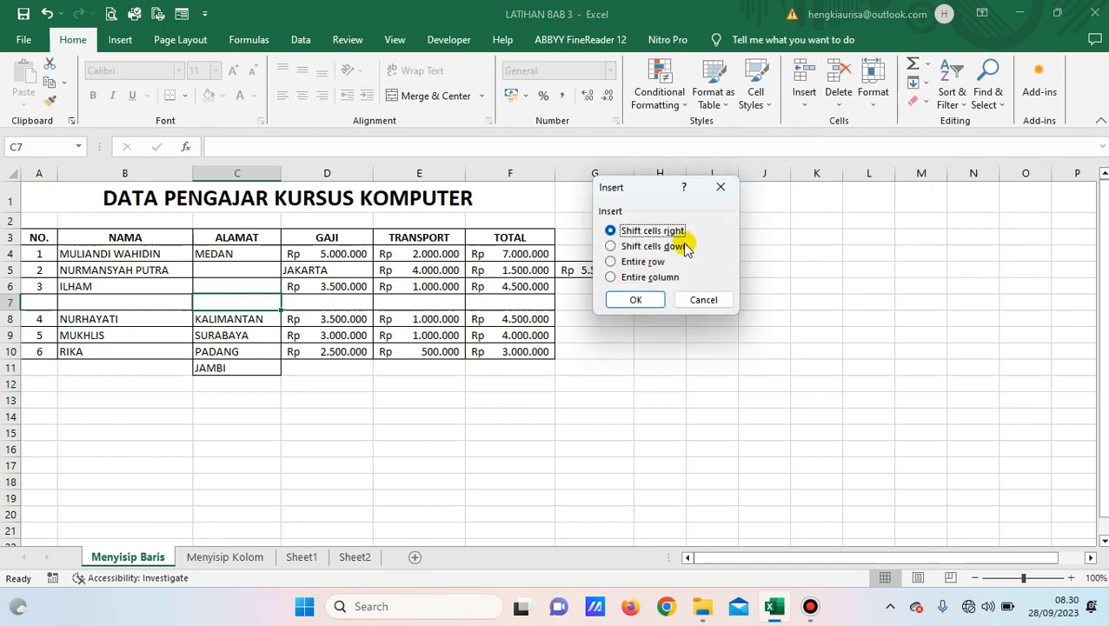
{"action": "left_click", "coordinate": [630, 278]}
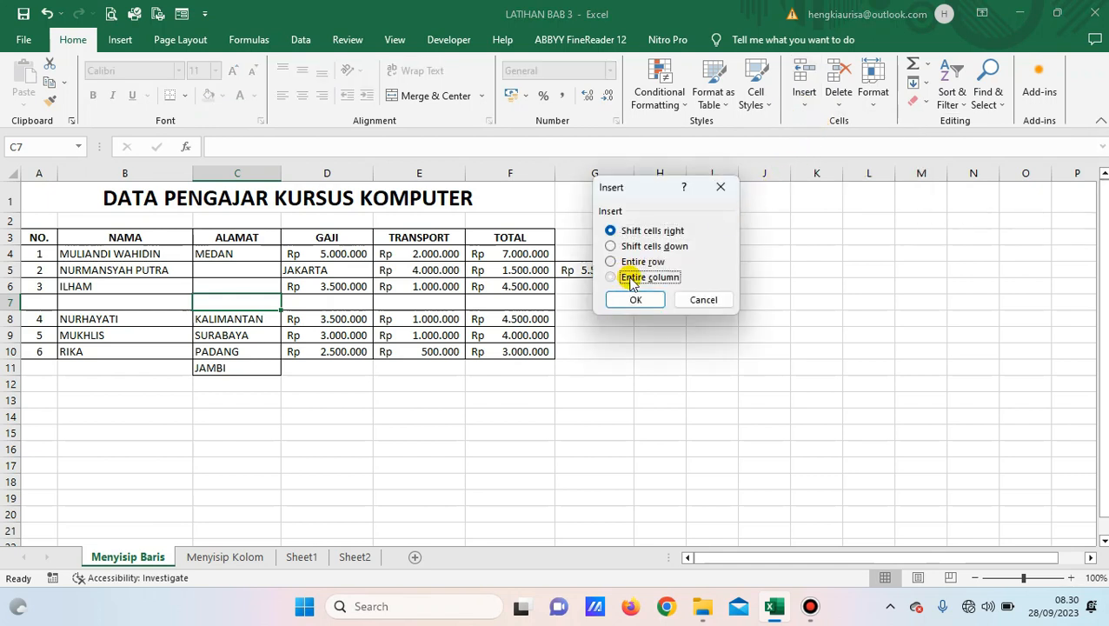
{"action": "left_click", "coordinate": [635, 298]}
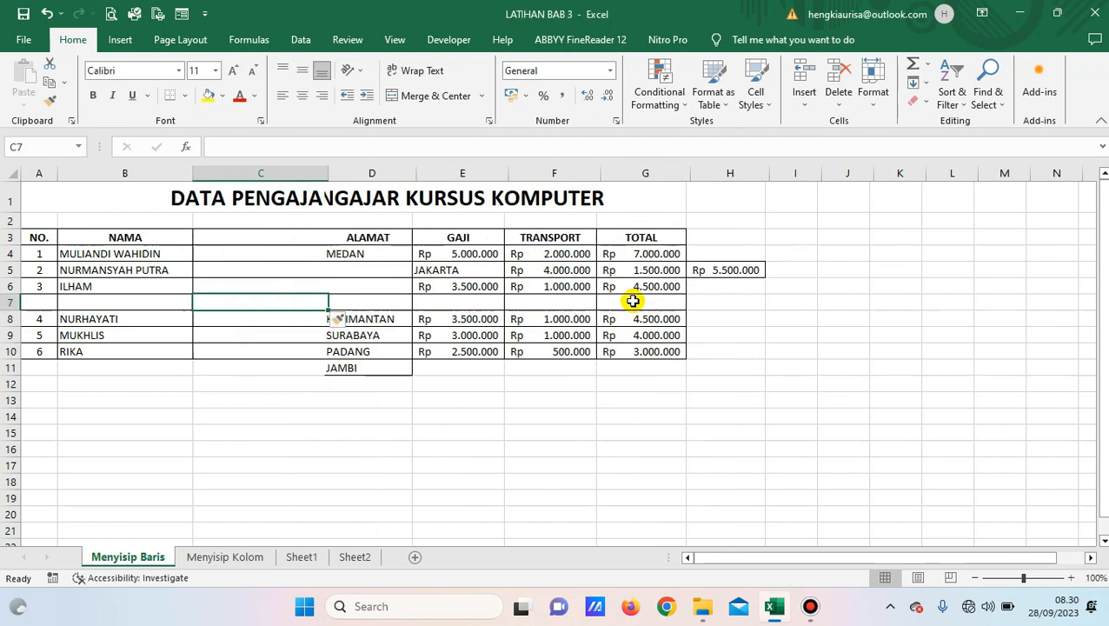
{"action": "mouse_move", "coordinate": [238, 242]}
{"action": "left_mouse_down"}
{"action": "mouse_move", "coordinate": [248, 254]}
{"action": "mouse_move", "coordinate": [250, 356]}
{"action": "left_mouse_up"}
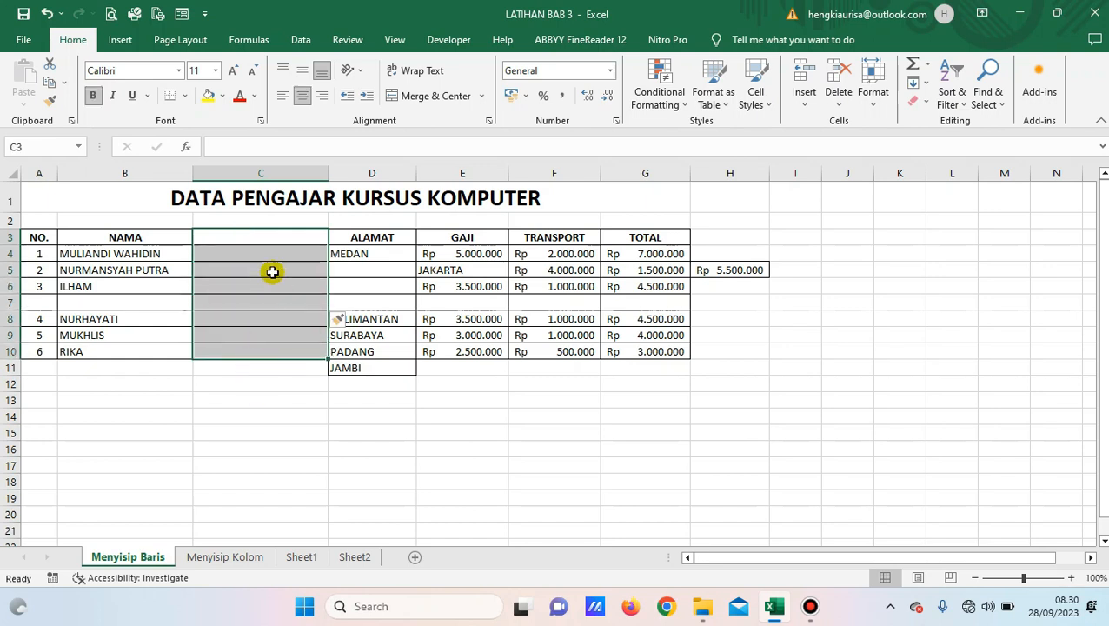
{"action": "left_click", "coordinate": [252, 239]}
{"action": "left_click_drag", "start_coordinate": [253, 239], "coordinate": [260, 351]}
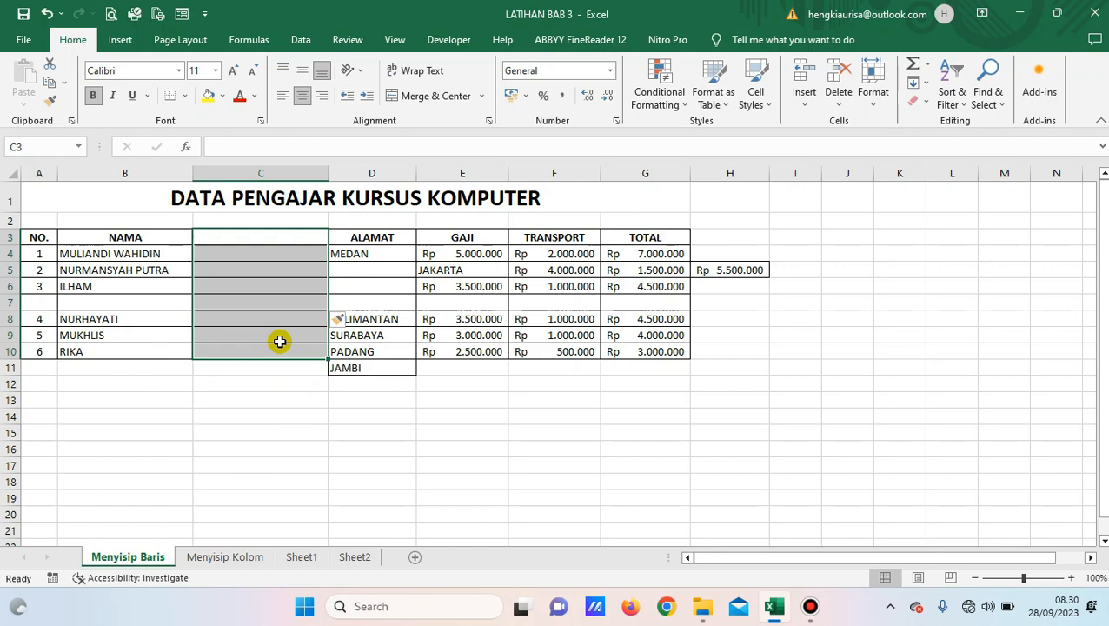
{"action": "left_click", "coordinate": [260, 396]}
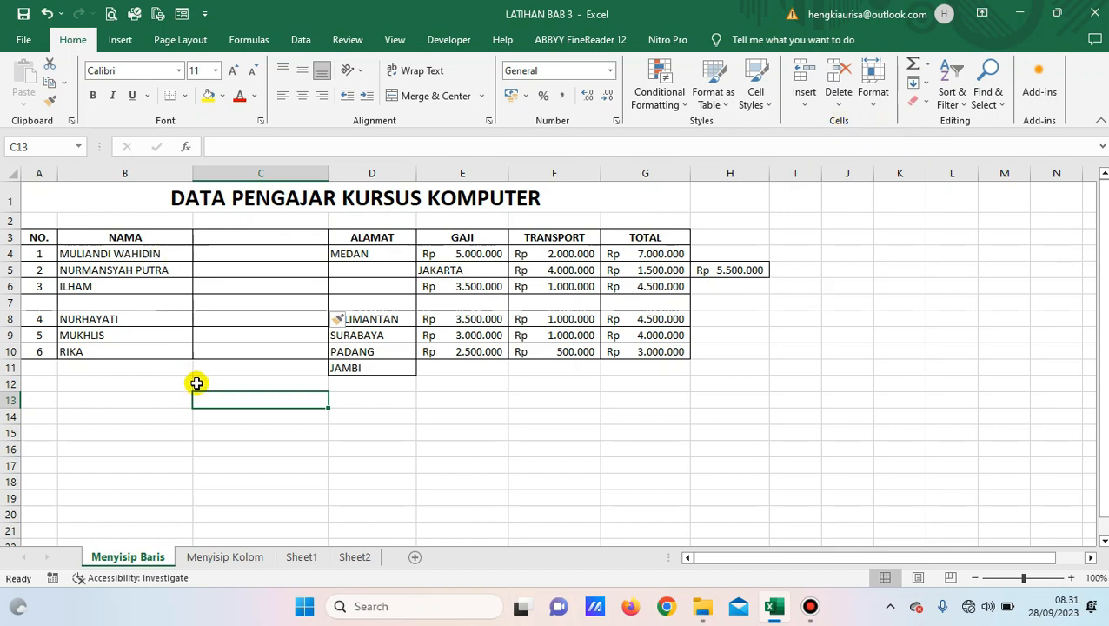
{"action": "left_click_drag", "start_coordinate": [283, 236], "coordinate": [258, 341]}
{"action": "left_click", "coordinate": [247, 240]}
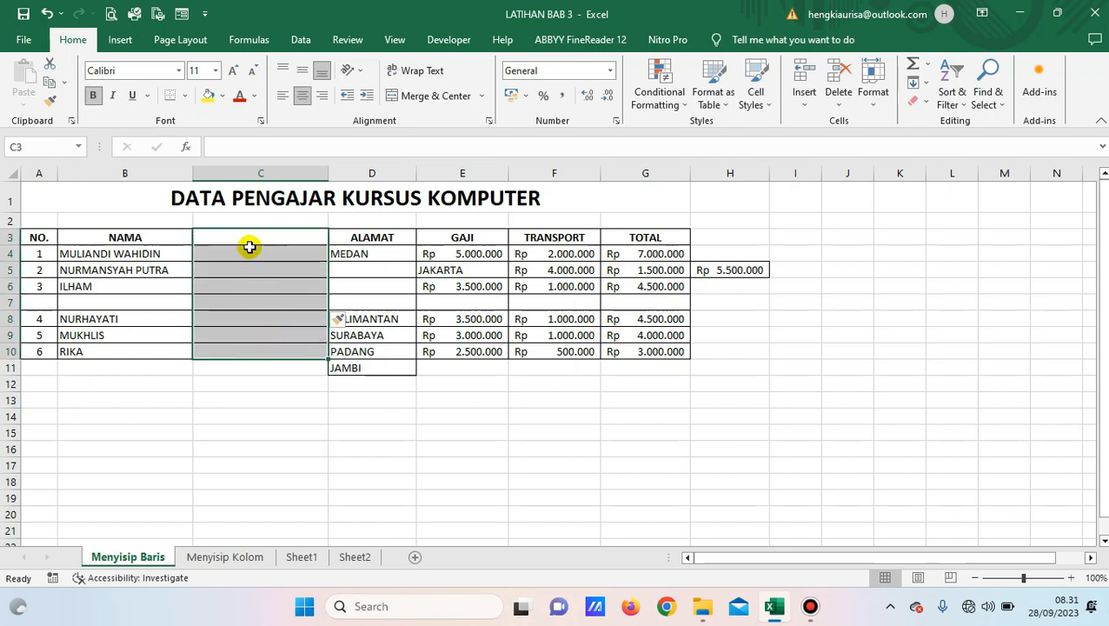
{"action": "left_click_drag", "start_coordinate": [249, 239], "coordinate": [252, 352]}
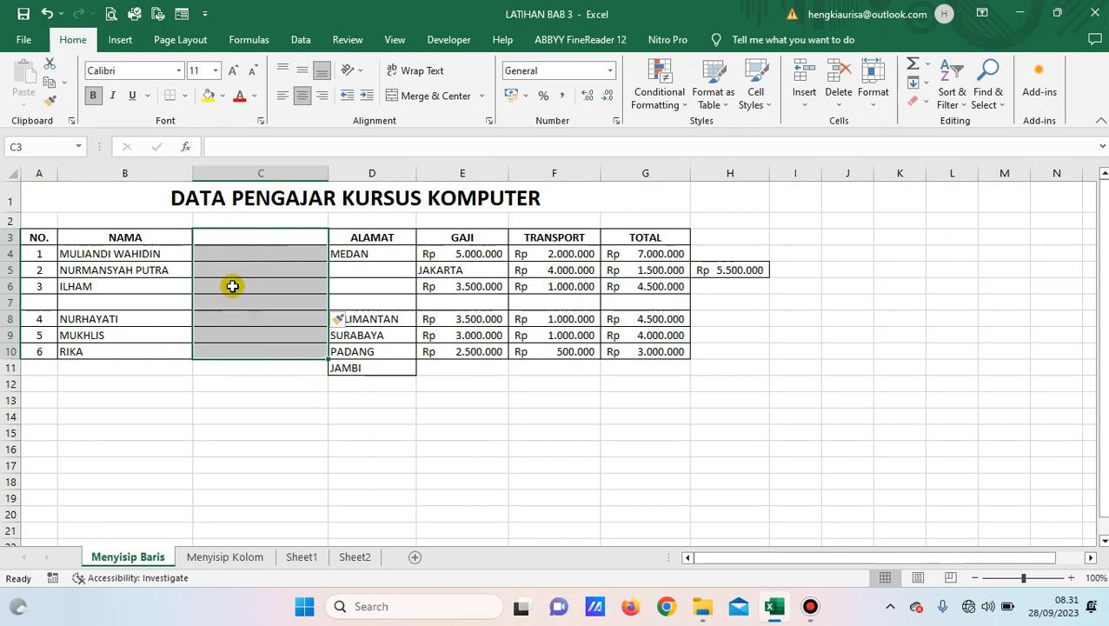
{"action": "left_click", "coordinate": [261, 237]}
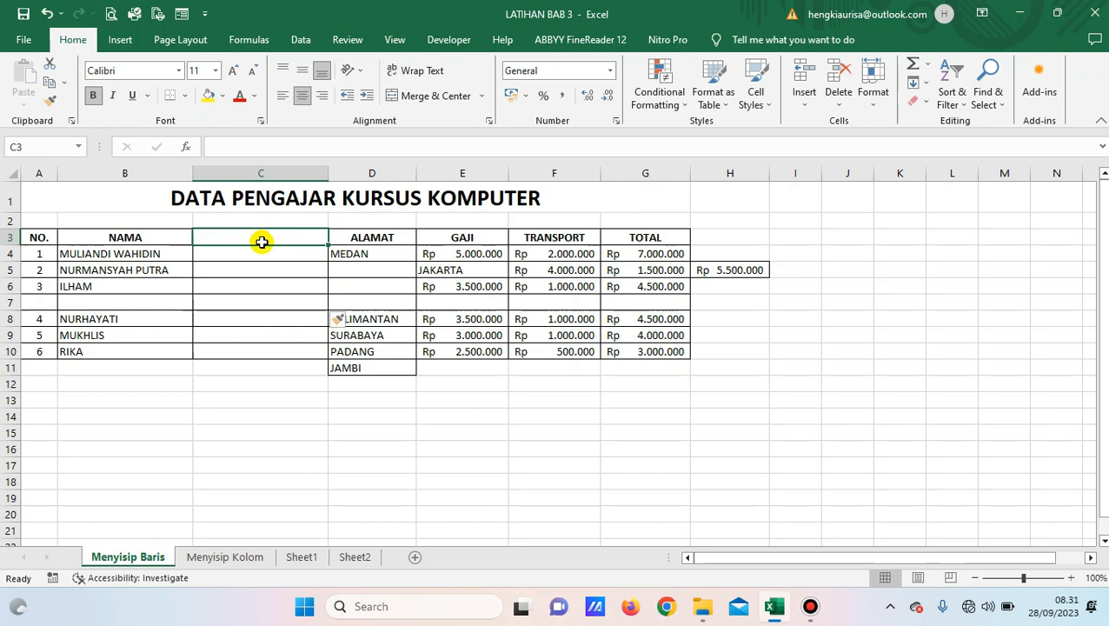
{"action": "left_click_drag", "start_coordinate": [260, 248], "coordinate": [257, 351]}
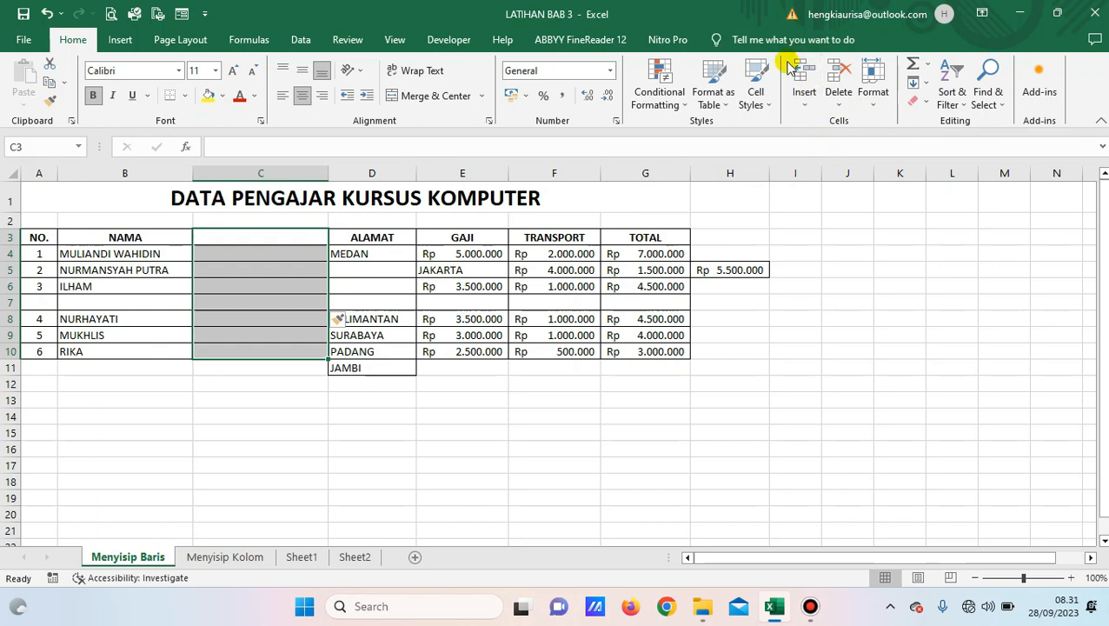
Delete the entire empty column so ALAMAT returns to column C beside NAMA.
{"action": "left_click", "coordinate": [840, 108]}
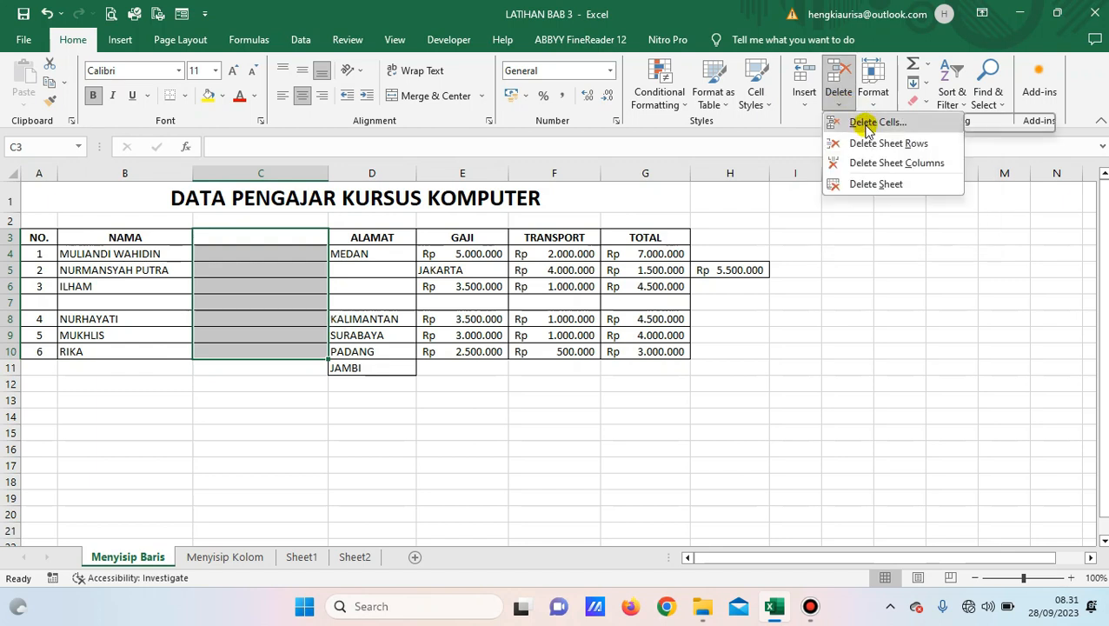
{"action": "left_click", "coordinate": [865, 126]}
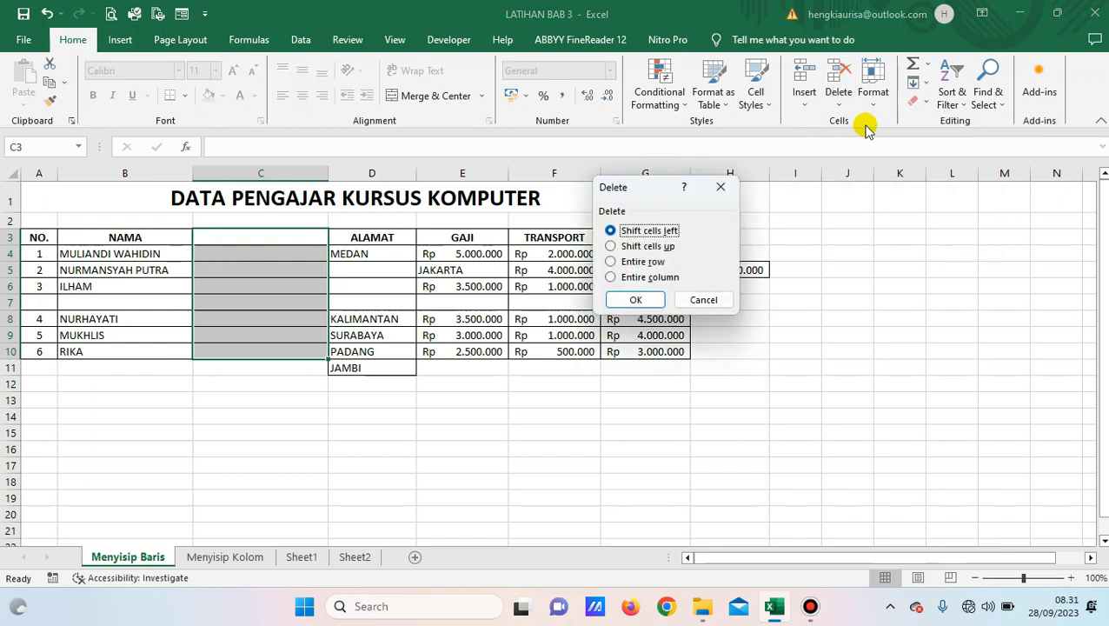
{"action": "left_click_drag", "start_coordinate": [651, 191], "coordinate": [845, 193]}
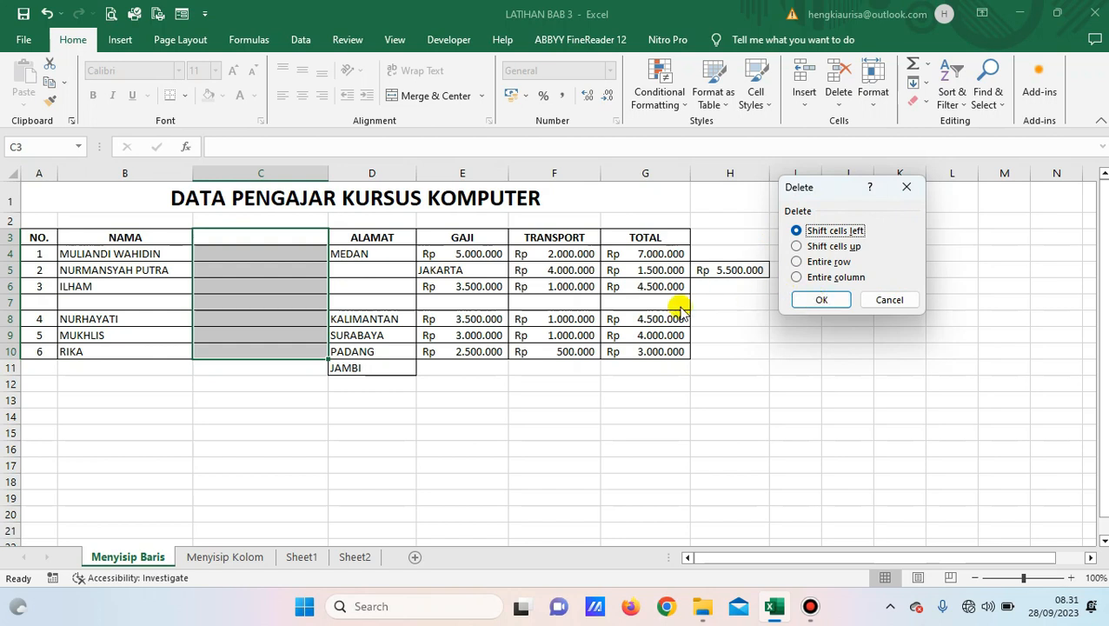
{"action": "left_click", "coordinate": [798, 280]}
{"action": "left_click", "coordinate": [819, 301]}
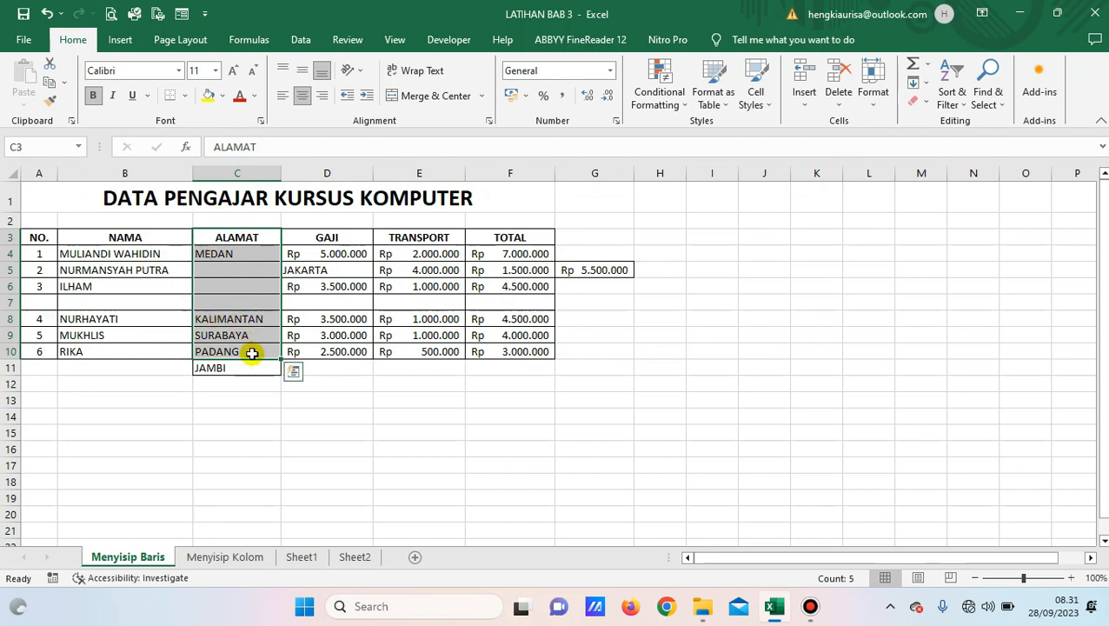
{"action": "left_click", "coordinate": [251, 304]}
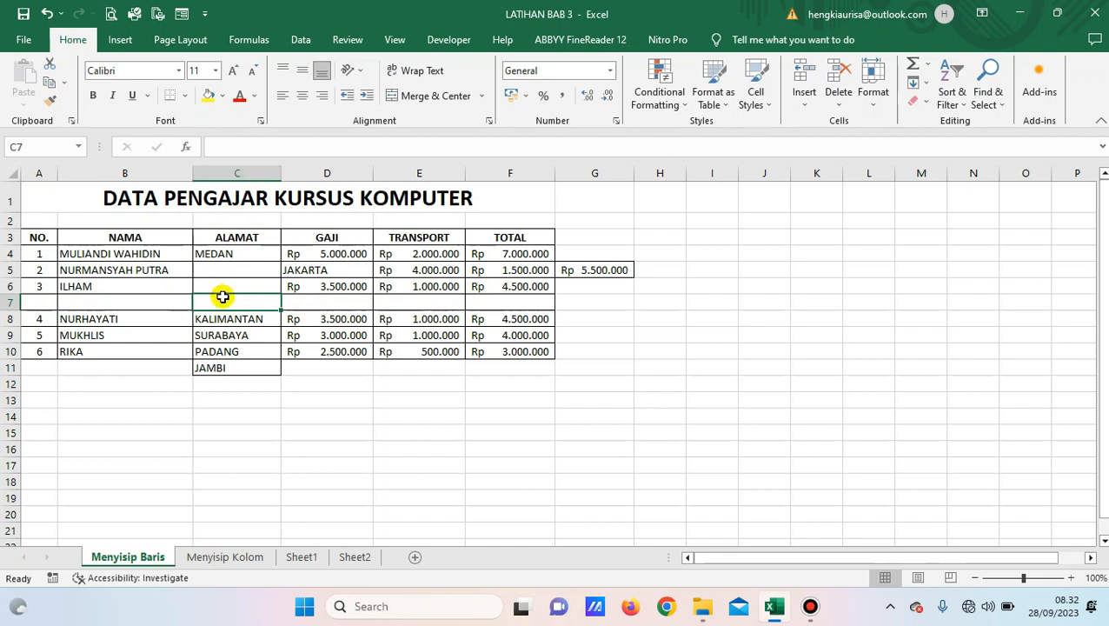
Delete blank row 7 so NURHAYATI, MUKHLIS and RIKA return to rows 7–9.
{"action": "left_click", "coordinate": [146, 298]}
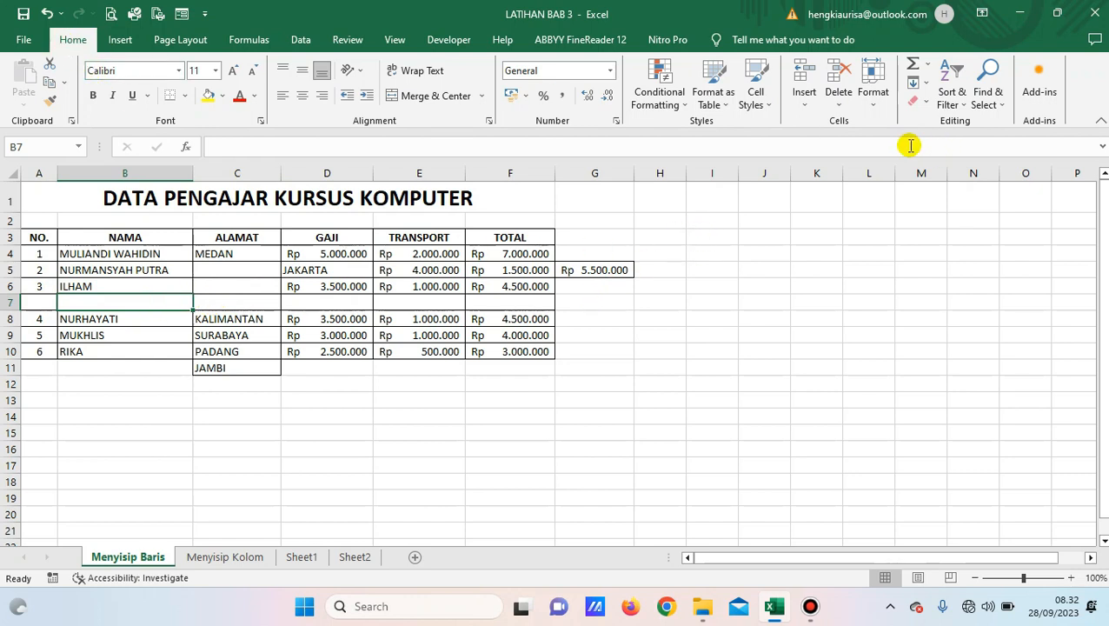
{"action": "left_click", "coordinate": [840, 107]}
{"action": "left_click", "coordinate": [840, 107]}
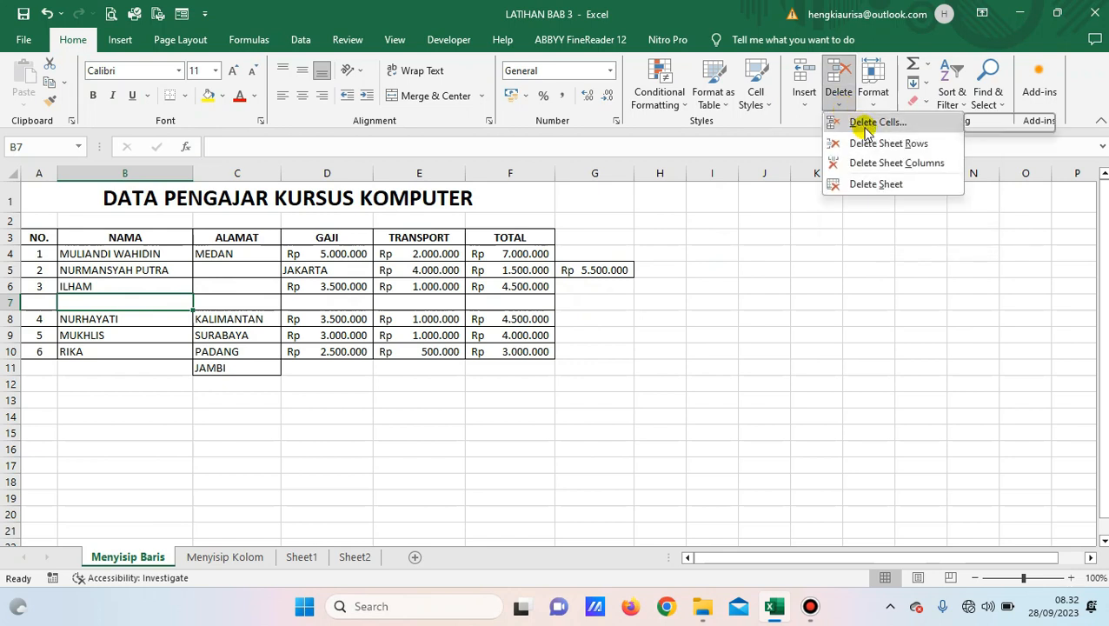
{"action": "left_click", "coordinate": [862, 123]}
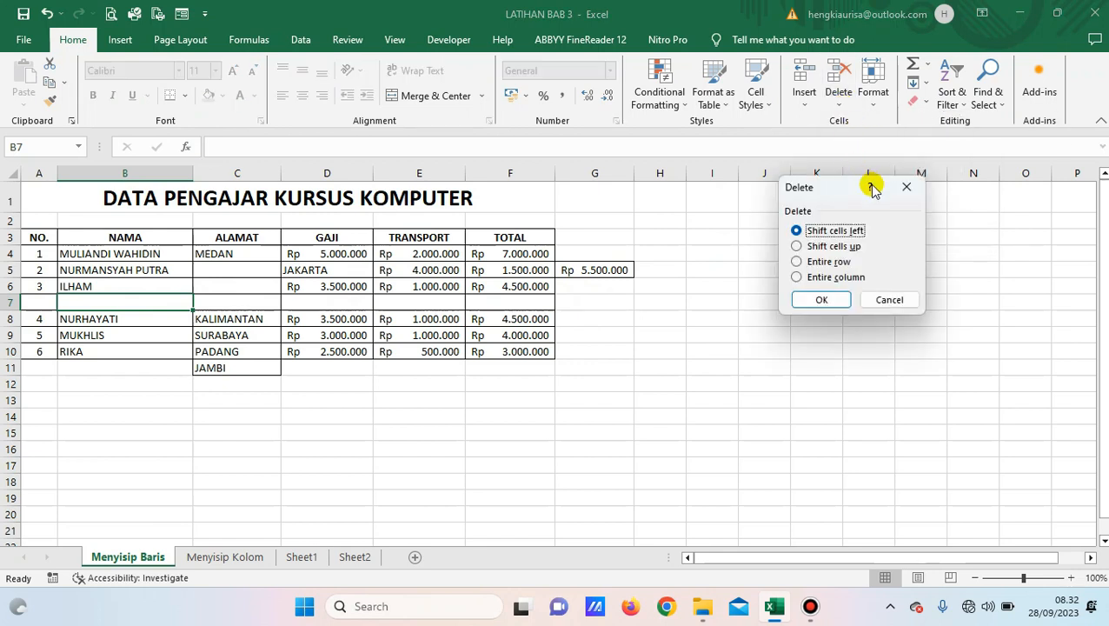
{"action": "left_click", "coordinate": [819, 265]}
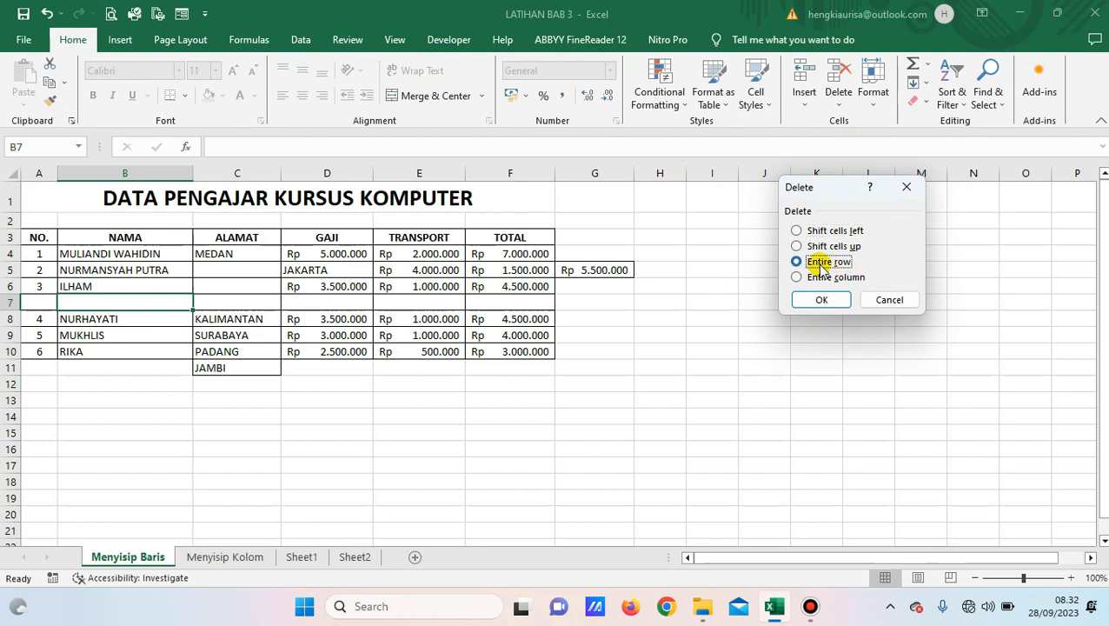
{"action": "left_click", "coordinate": [823, 299]}
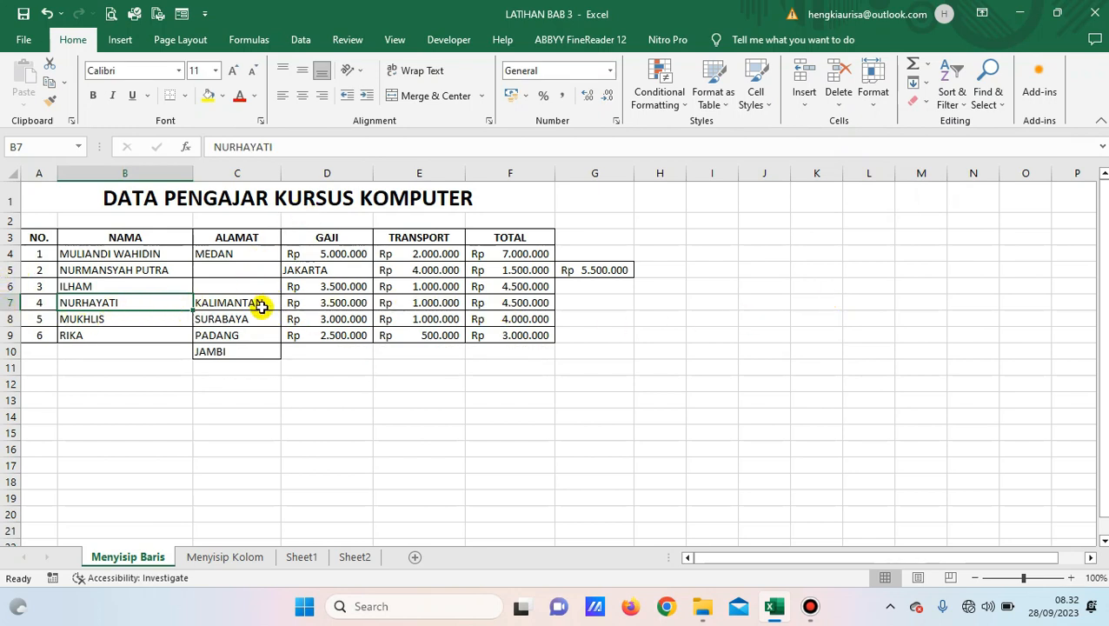
{"action": "left_click", "coordinate": [244, 289]}
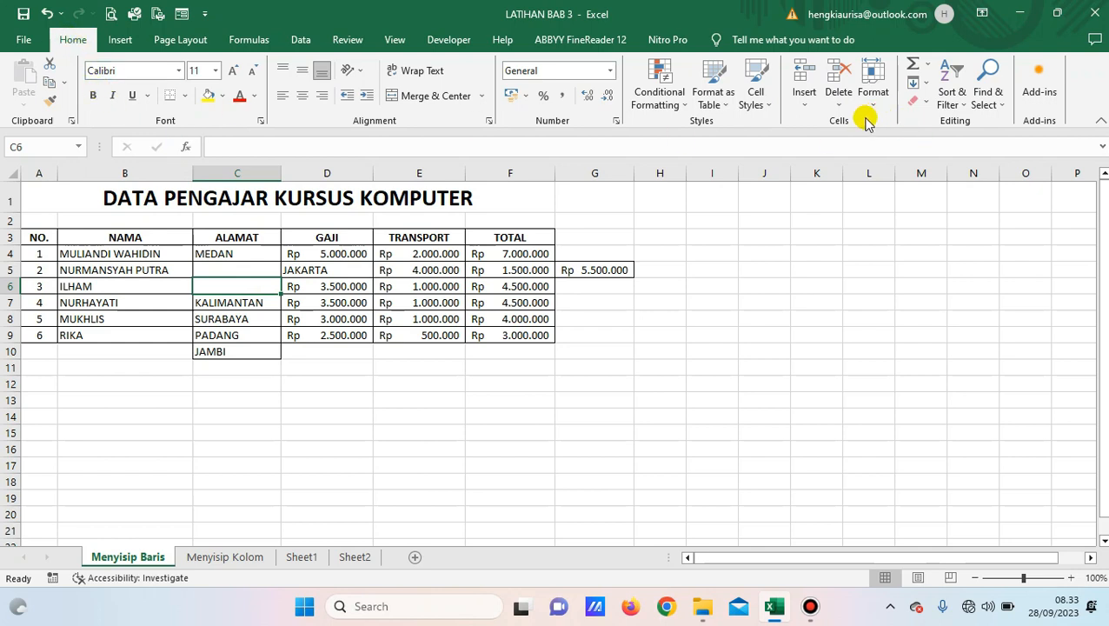
Delete blank C6 with Shift cells up, moving KALIMANTAN through JAMBI back into C6–C9.
{"action": "left_click", "coordinate": [838, 105]}
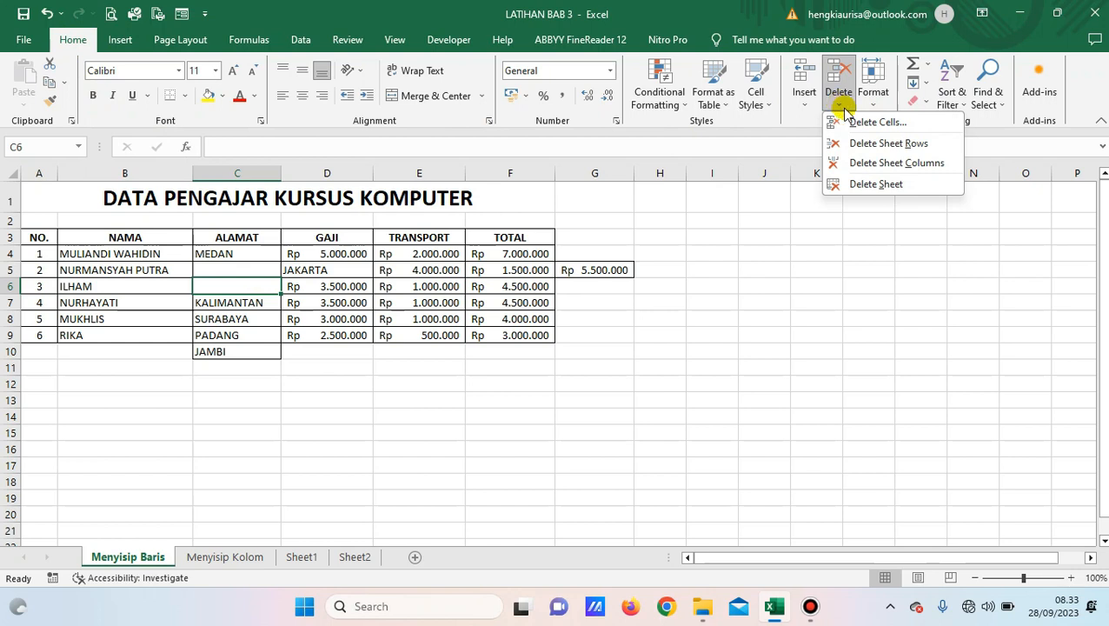
{"action": "left_click", "coordinate": [860, 127]}
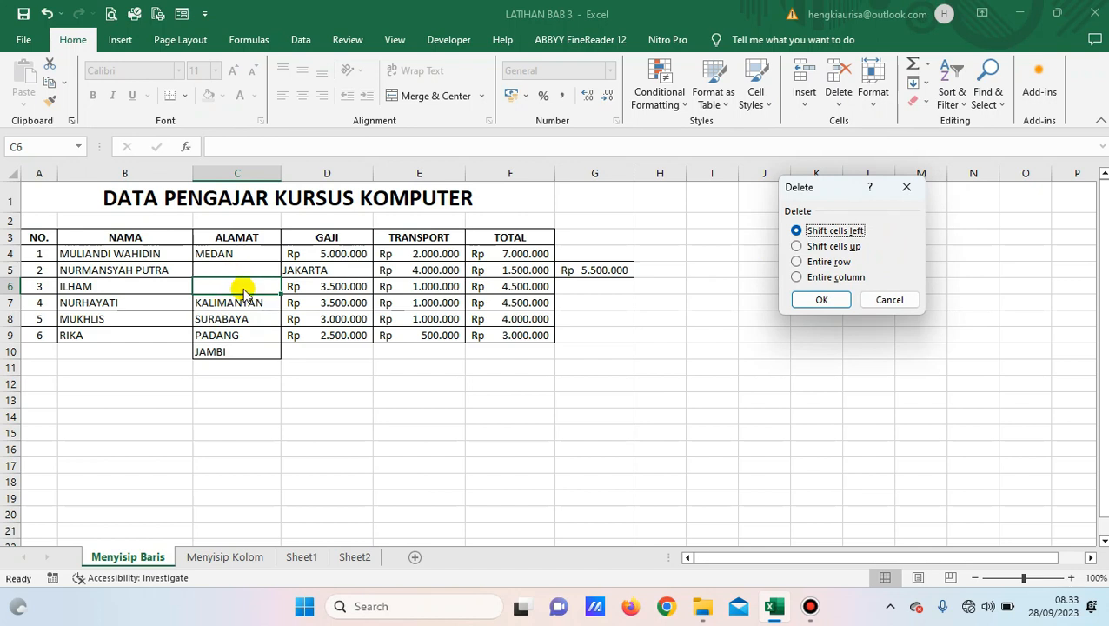
{"action": "left_click", "coordinate": [807, 248]}
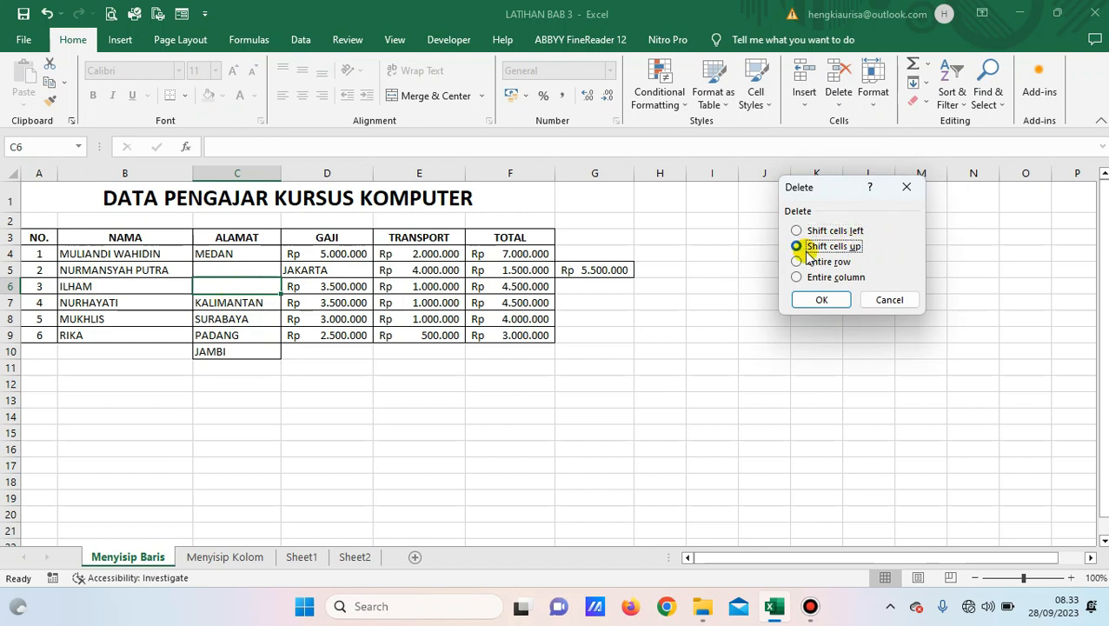
{"action": "left_click", "coordinate": [820, 299]}
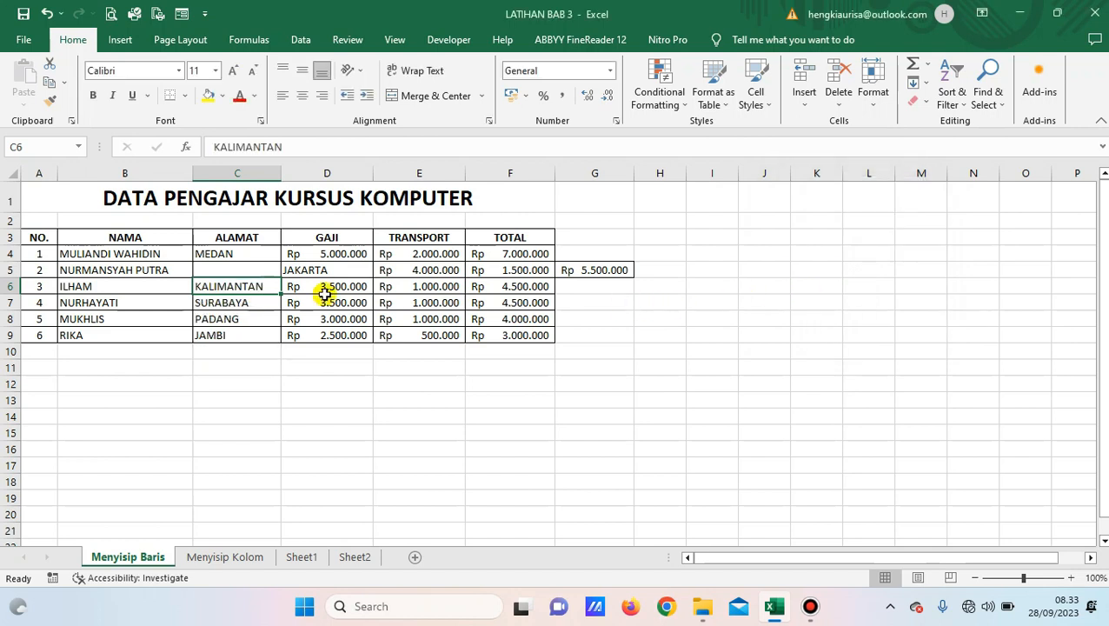
{"action": "left_click", "coordinate": [231, 271]}
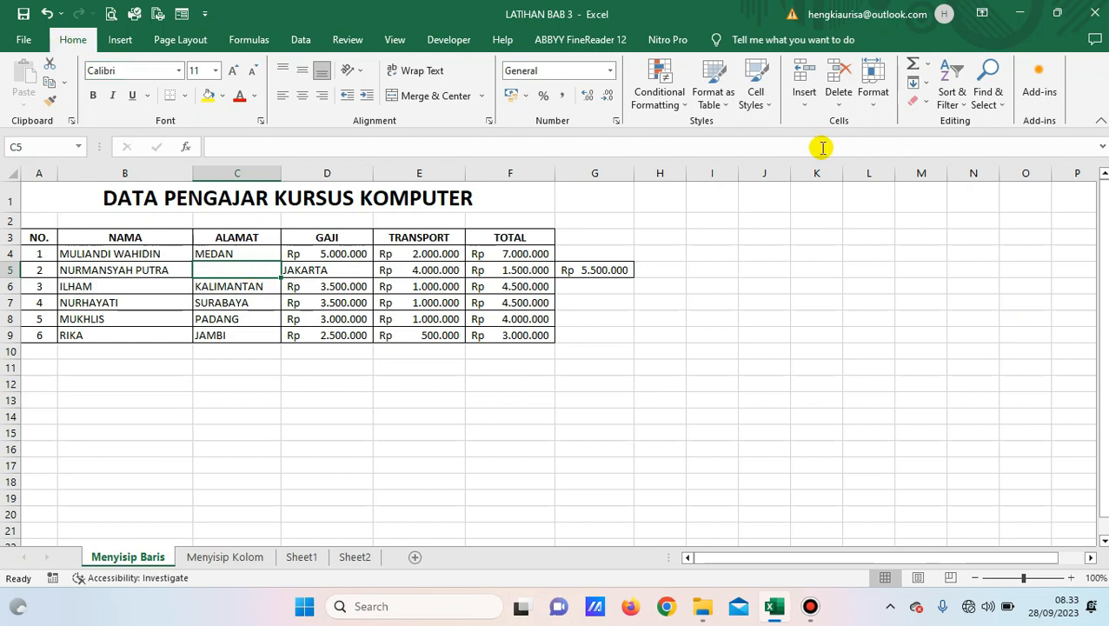
Delete blank C5 with Shift cells left so JAKARTA and row 5's amounts return to place.
{"action": "left_click", "coordinate": [839, 101]}
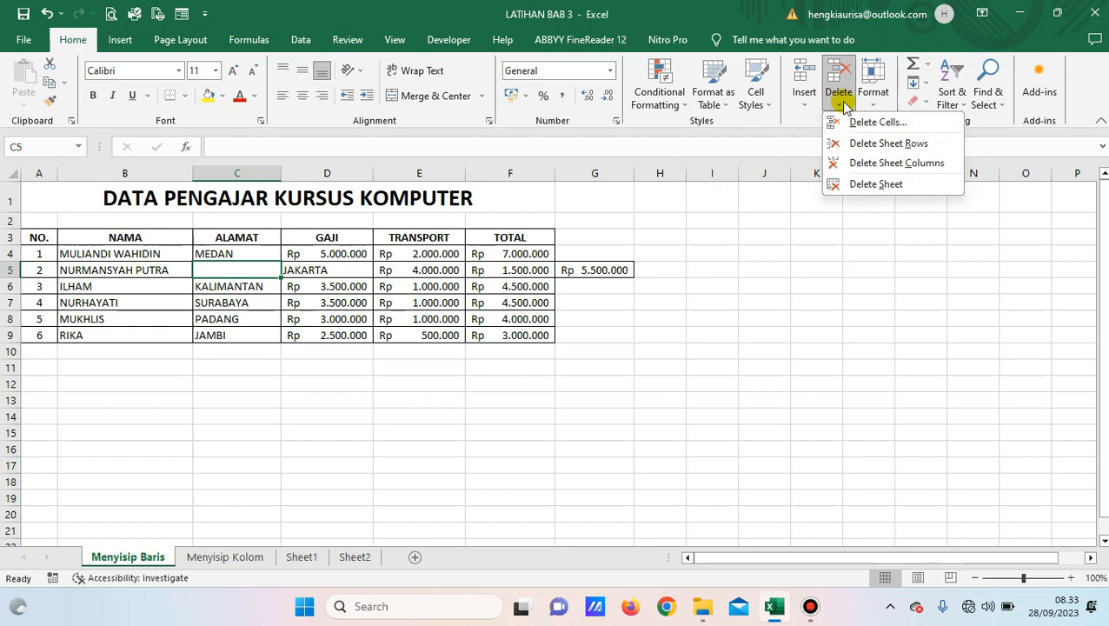
{"action": "left_click", "coordinate": [862, 124]}
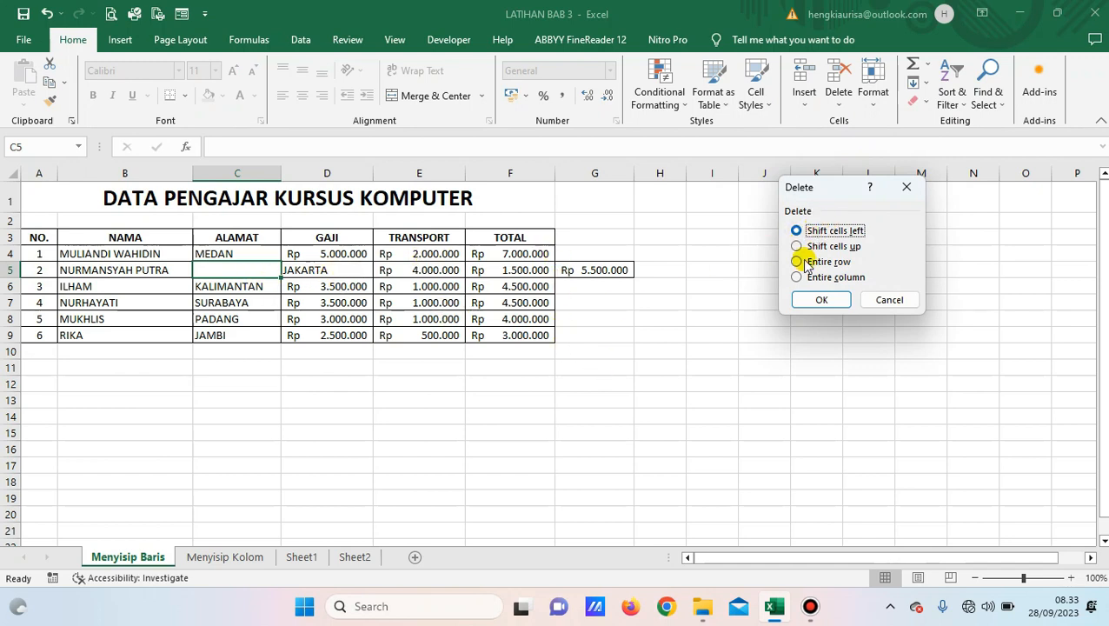
{"action": "left_click", "coordinate": [824, 300]}
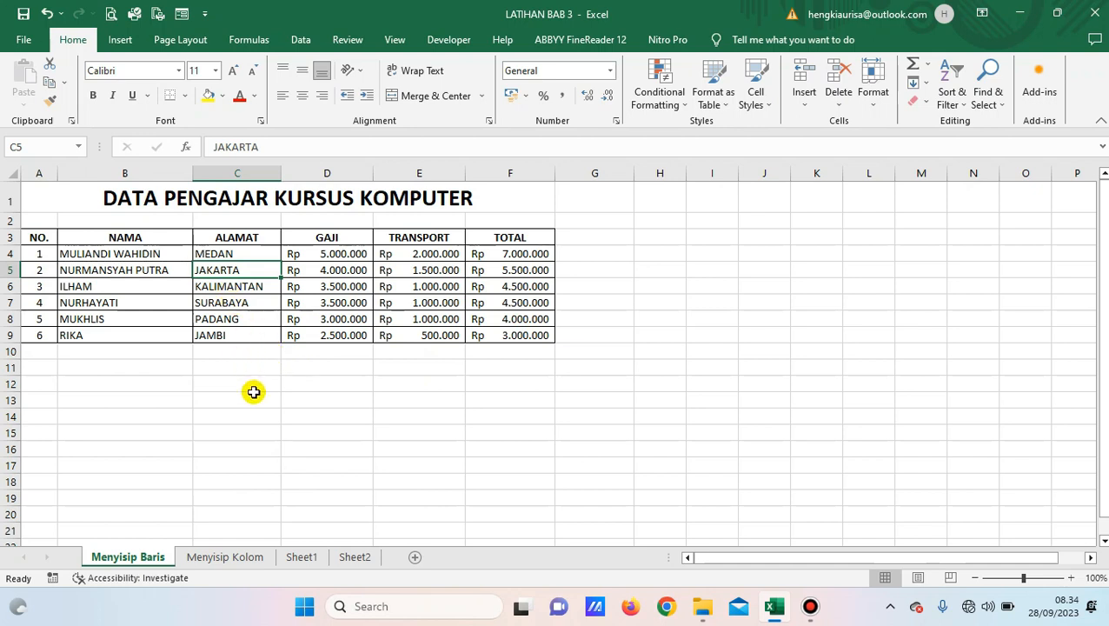
{"action": "left_click", "coordinate": [225, 238]}
Select C3:C9, from the ALAMAT header down to JAMBI.
{"action": "left_click_drag", "start_coordinate": [226, 237], "coordinate": [231, 341]}
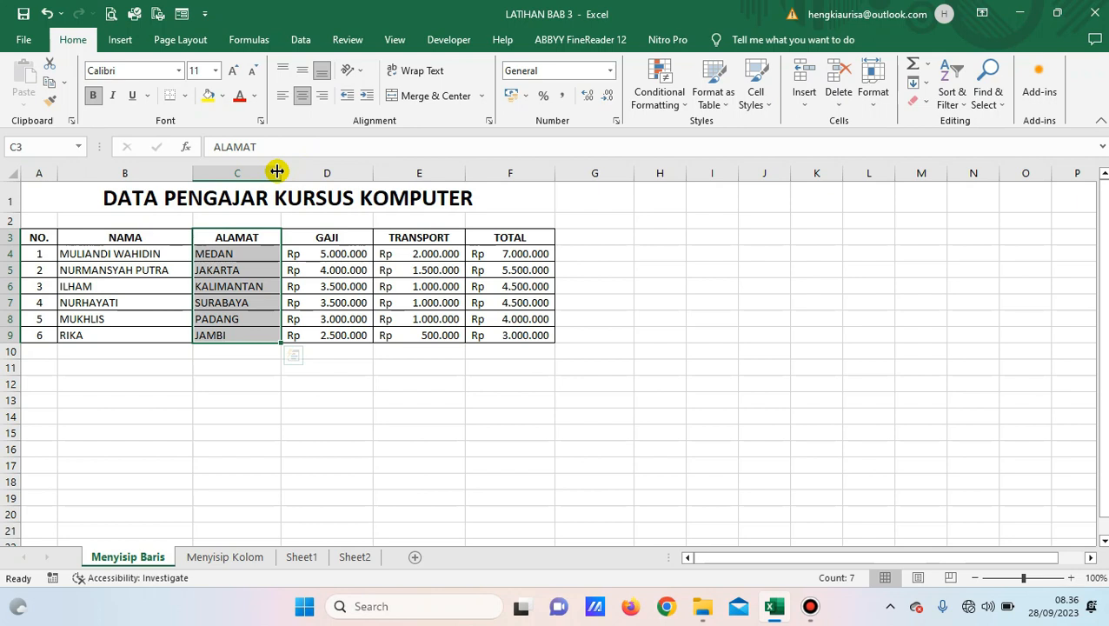
Widen column C to about 26 characters, then narrow it back somewhat.
{"action": "left_click_drag", "start_coordinate": [281, 171], "coordinate": [281, 170]}
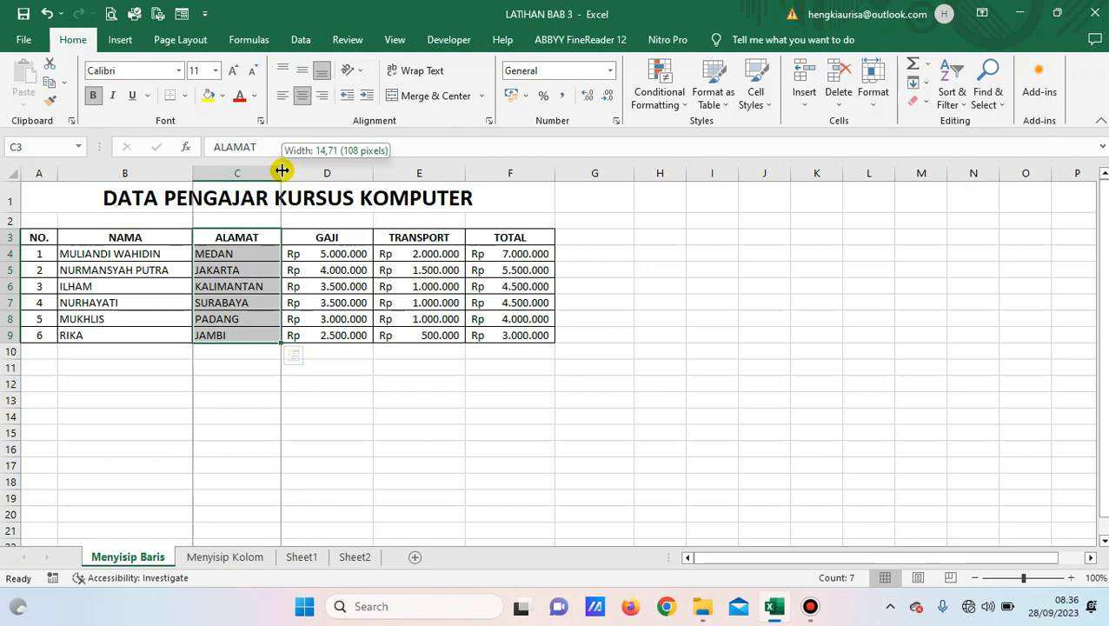
{"action": "left_click_drag", "start_coordinate": [282, 170], "coordinate": [356, 179]}
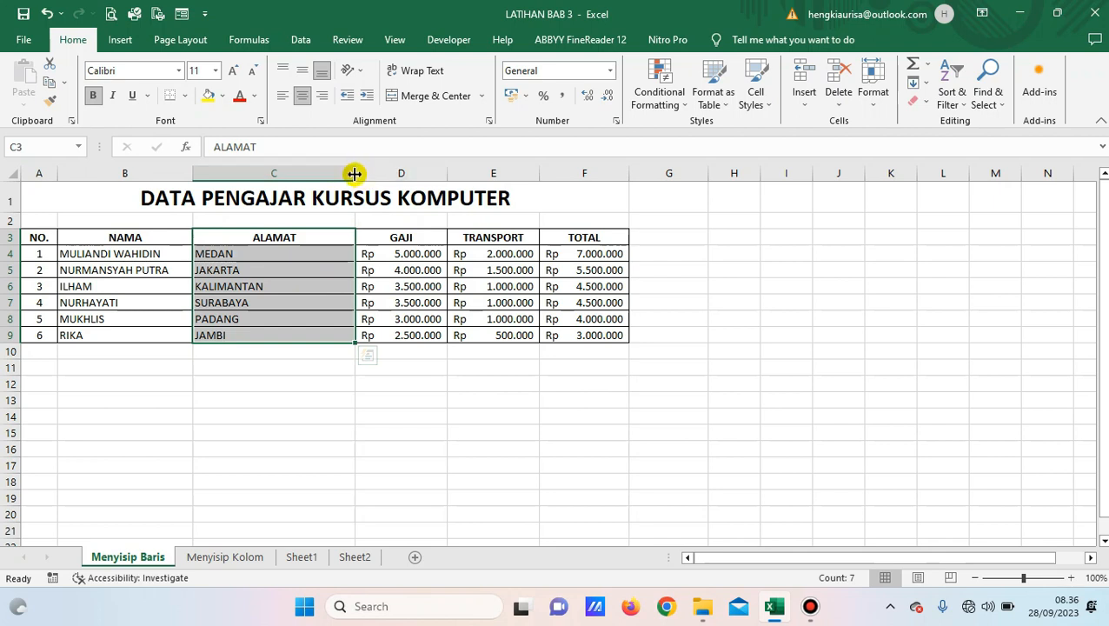
{"action": "left_click_drag", "start_coordinate": [354, 174], "coordinate": [300, 165]}
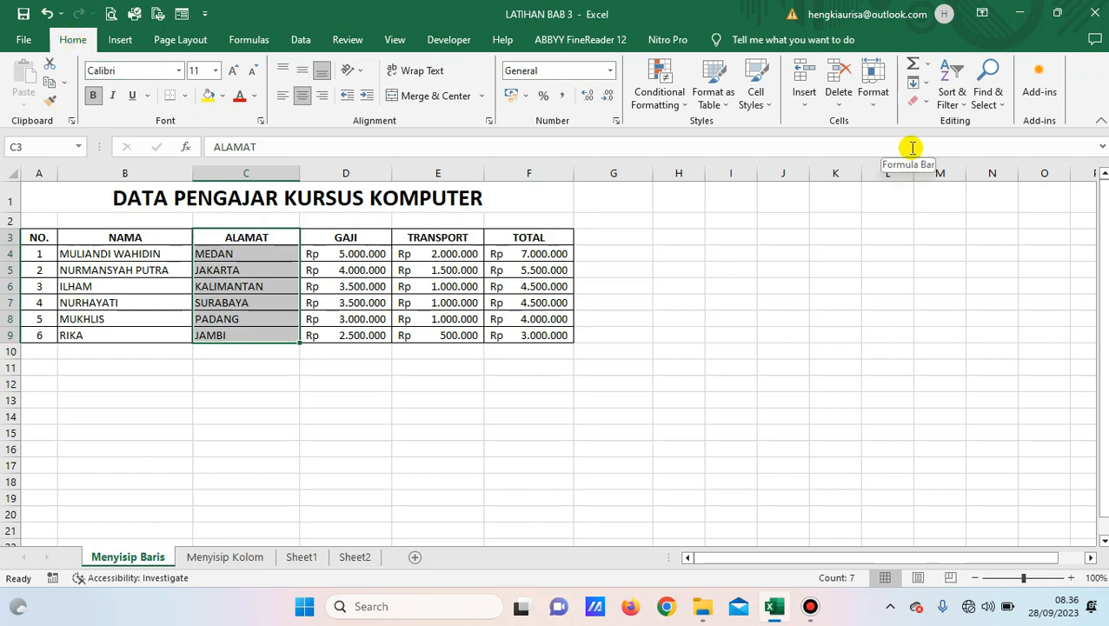
Widen the ALAMAT column C from 18 to a column width of 25.
{"action": "left_click", "coordinate": [875, 104]}
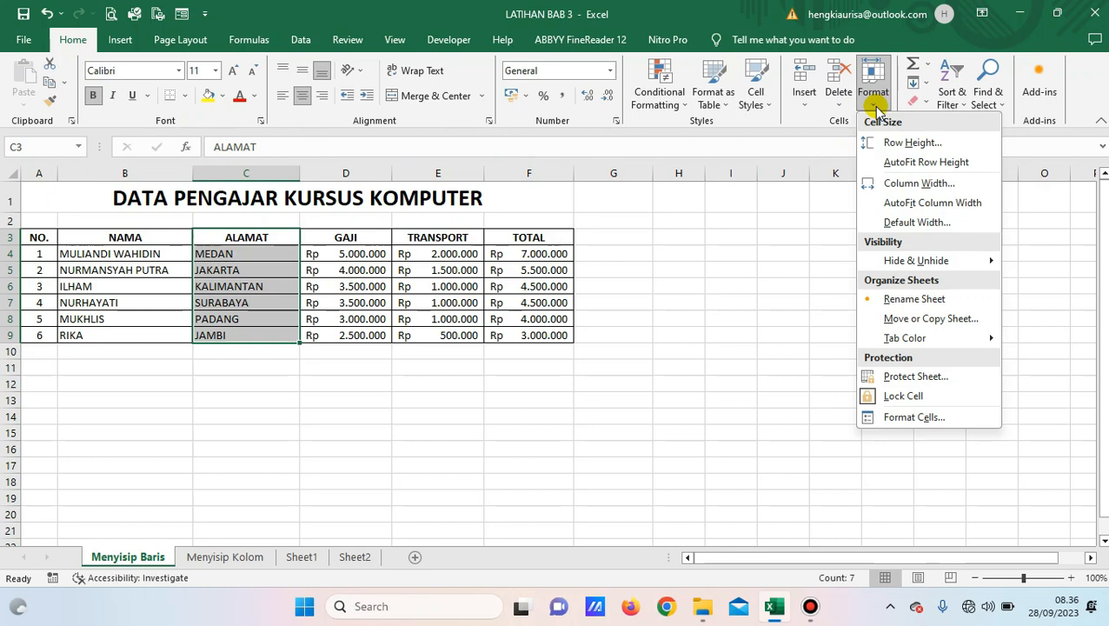
{"action": "left_click", "coordinate": [915, 184]}
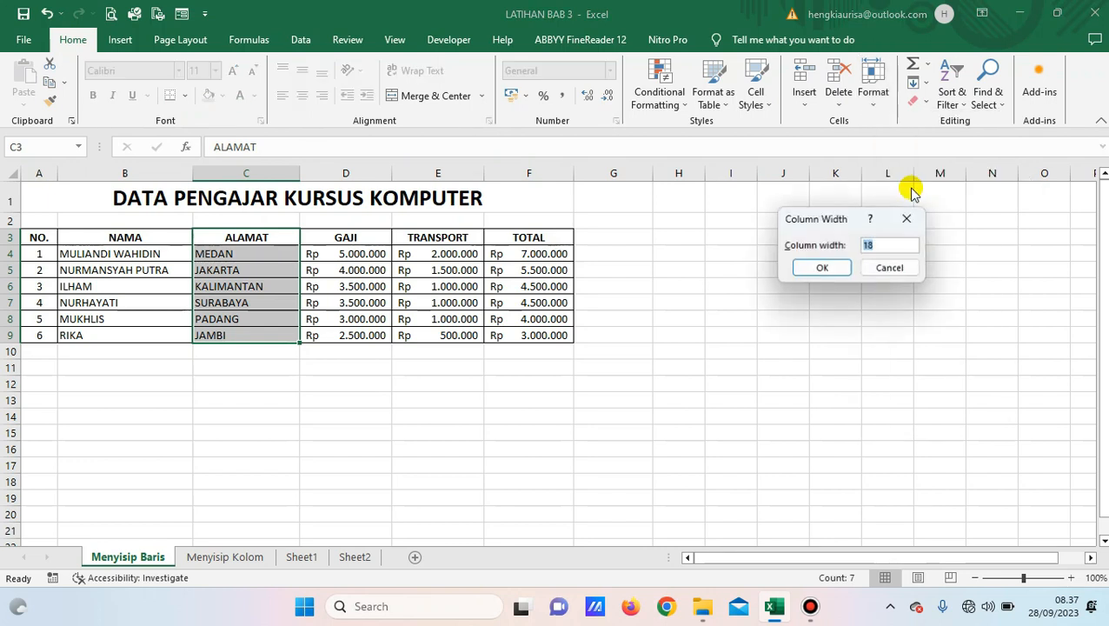
{"action": "left_click_drag", "start_coordinate": [835, 220], "coordinate": [729, 189]}
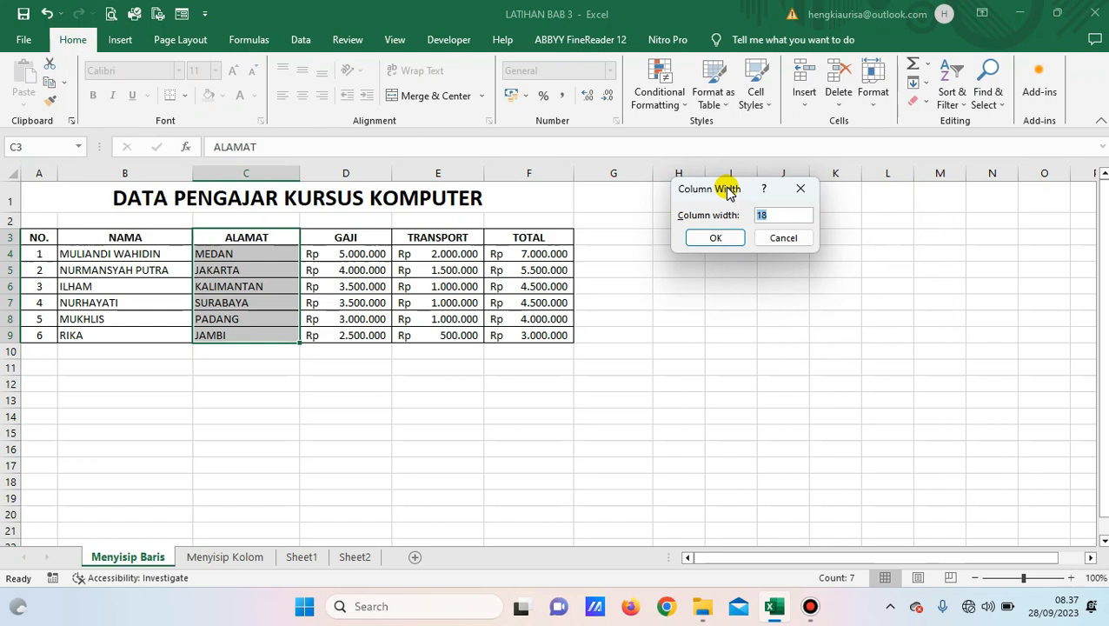
{"action": "left_click", "coordinate": [776, 215]}
{"action": "key", "text": "BackSpace"}
{"action": "key", "text": "BackSpace"}
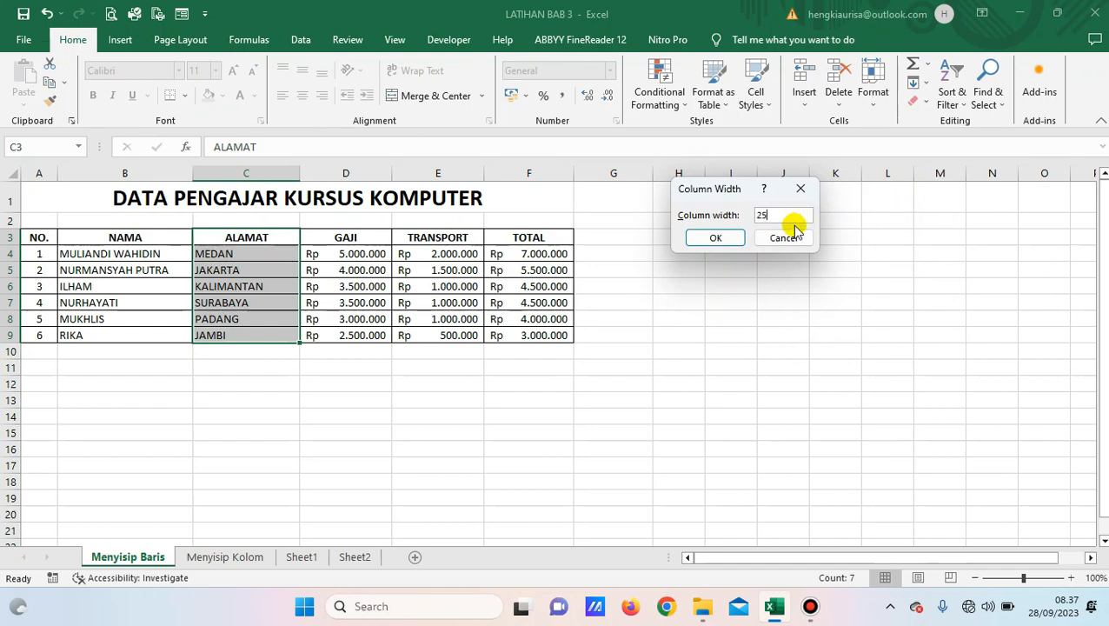
{"action": "left_click", "coordinate": [718, 239]}
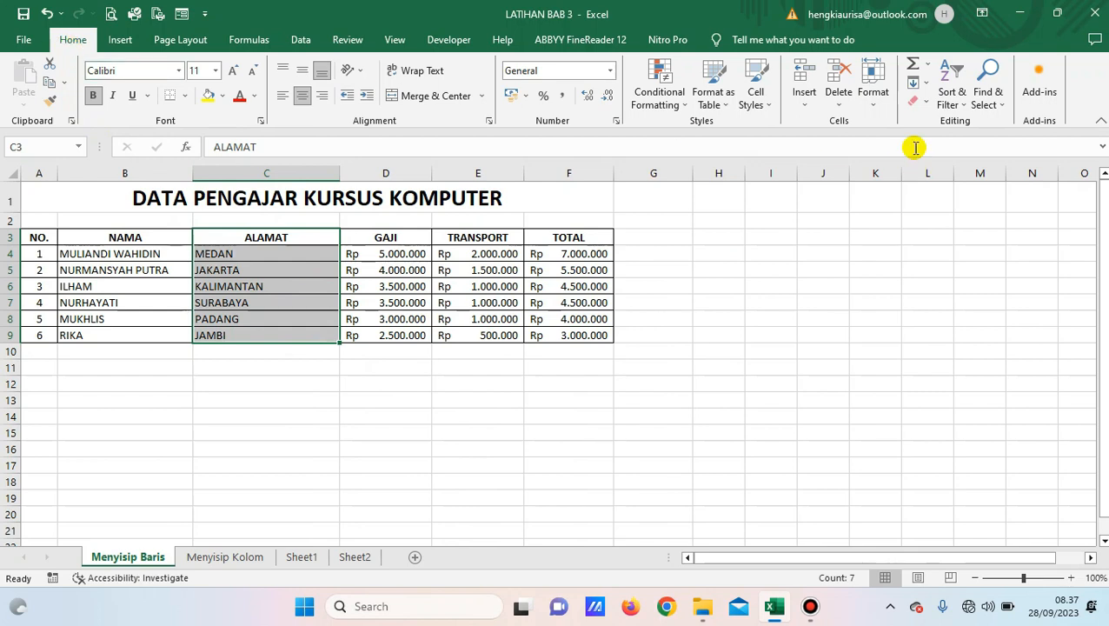
{"action": "left_click", "coordinate": [876, 104]}
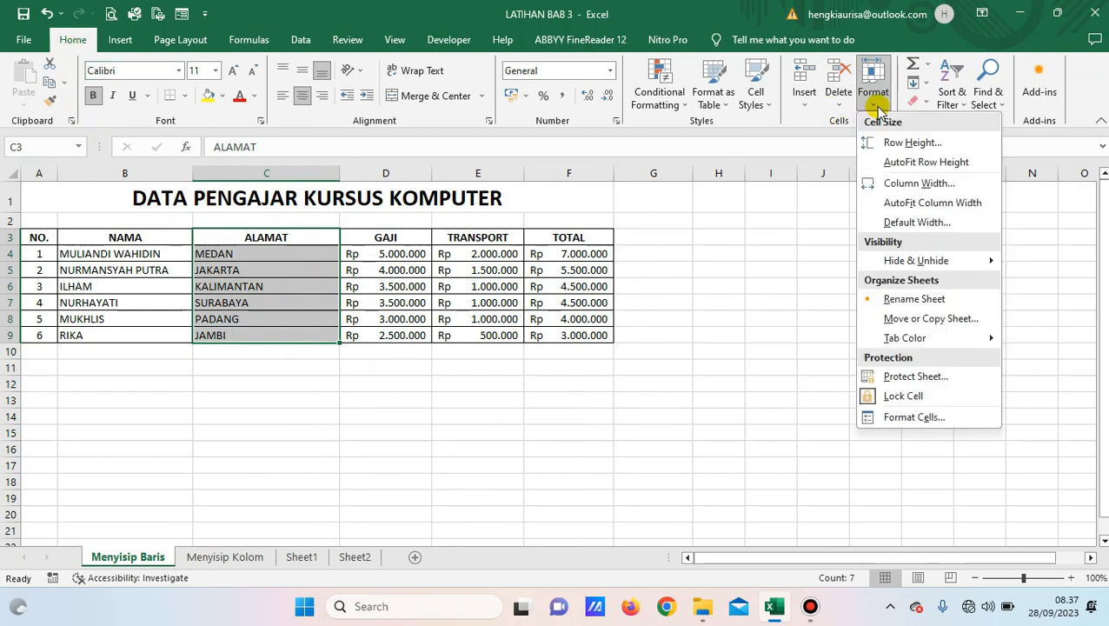
Change ALAMAT column C's width from 25 back to 18.
{"action": "left_click", "coordinate": [919, 184]}
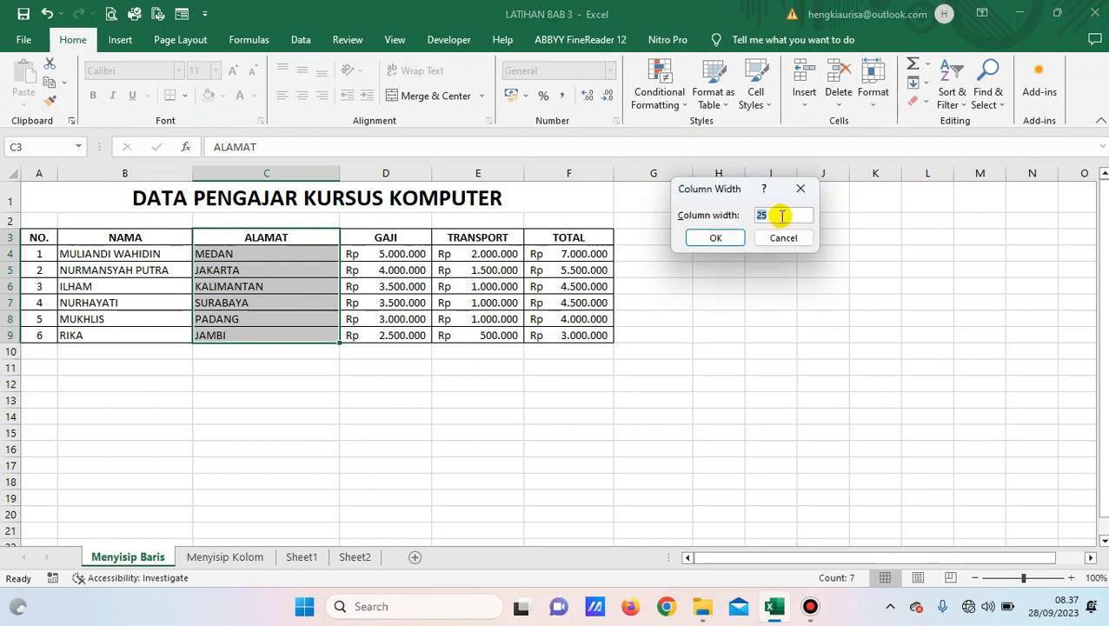
{"action": "type", "text": "18"}
{"action": "left_click", "coordinate": [709, 238]}
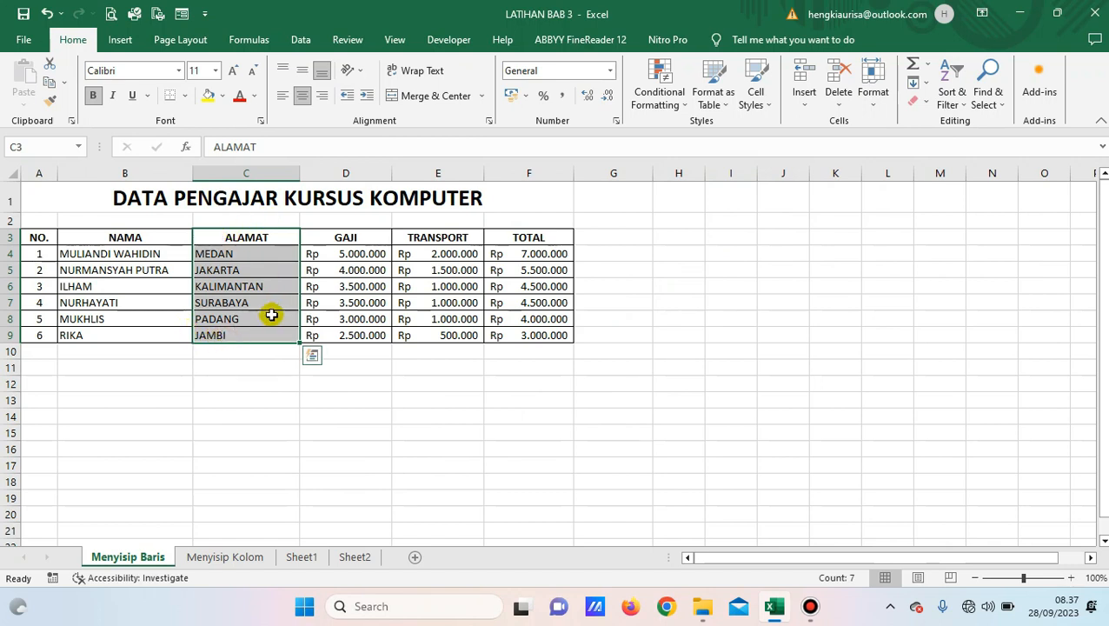
{"action": "left_click", "coordinate": [874, 96]}
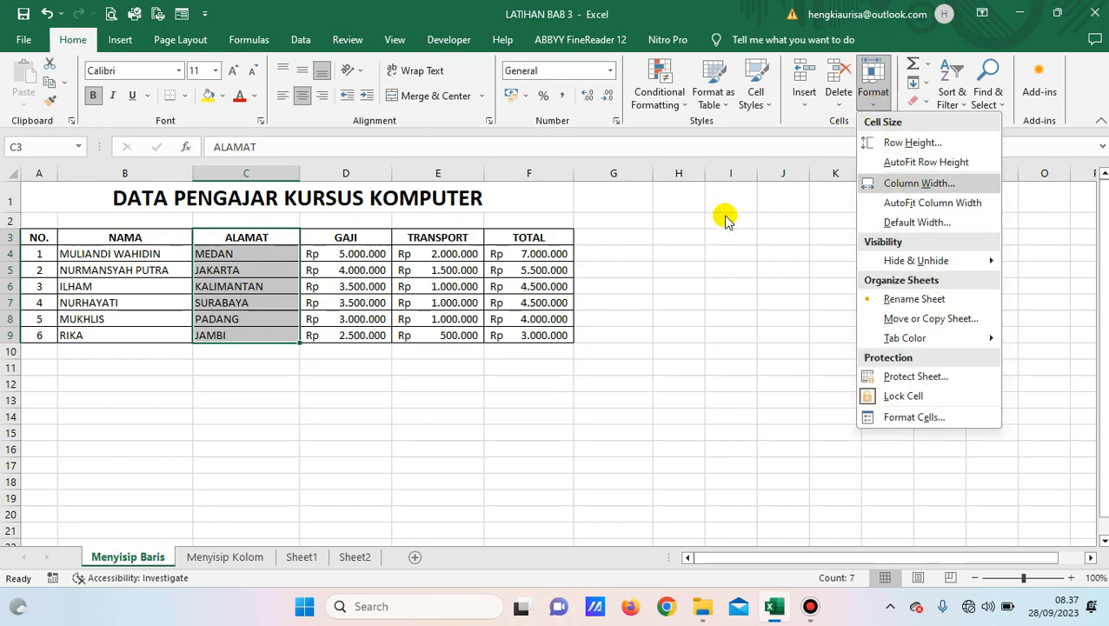
{"action": "key", "text": "Escape"}
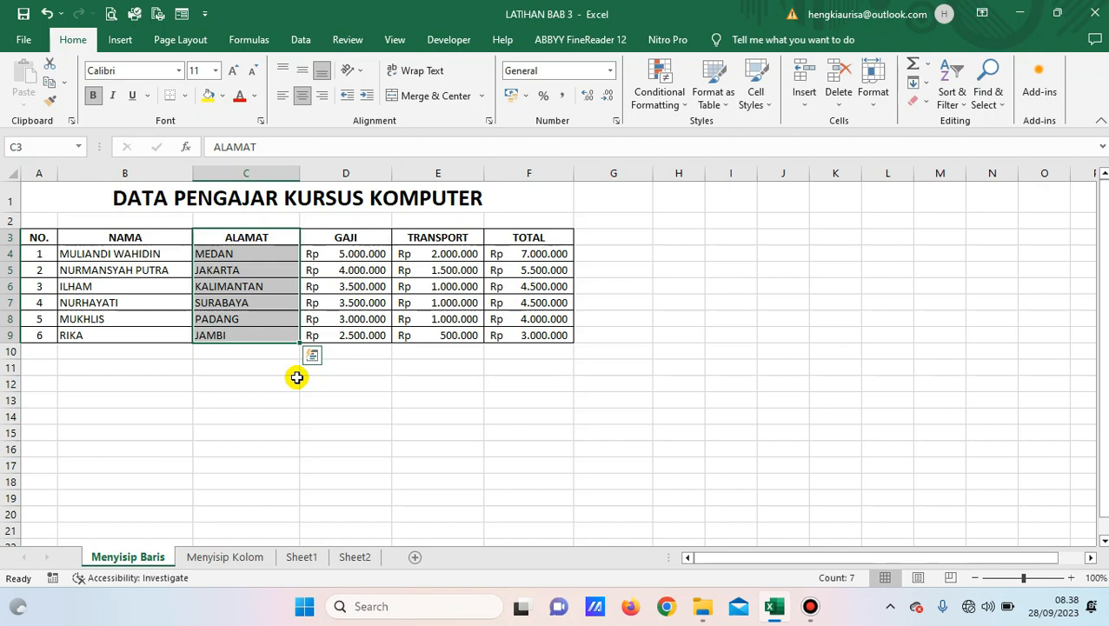
{"action": "left_click", "coordinate": [233, 318]}
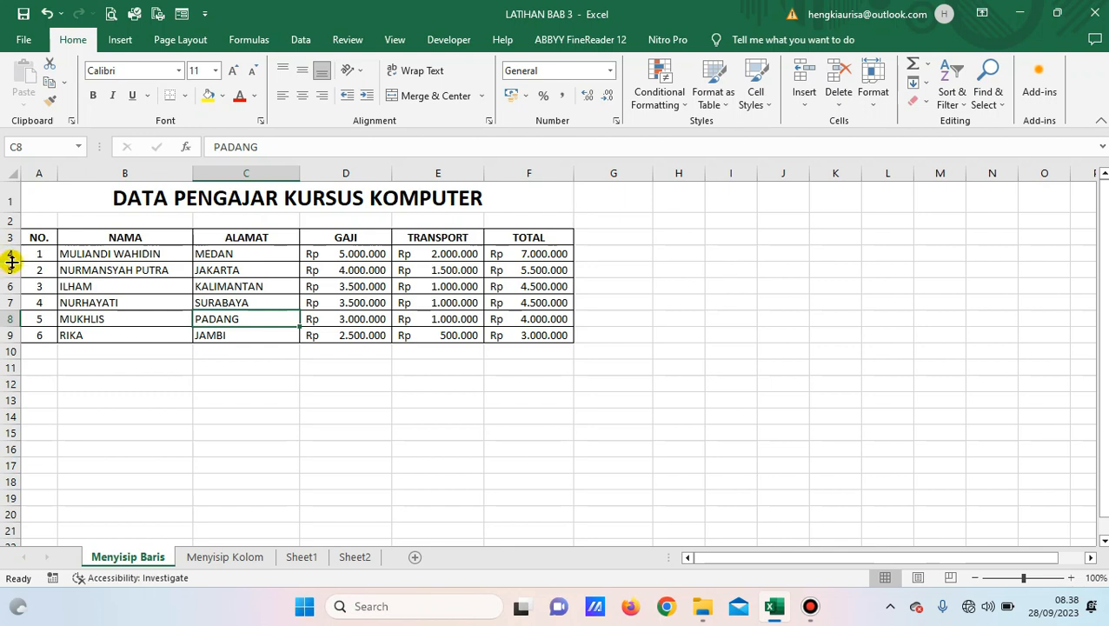
{"action": "left_click_drag", "start_coordinate": [11, 260], "coordinate": [11, 260]}
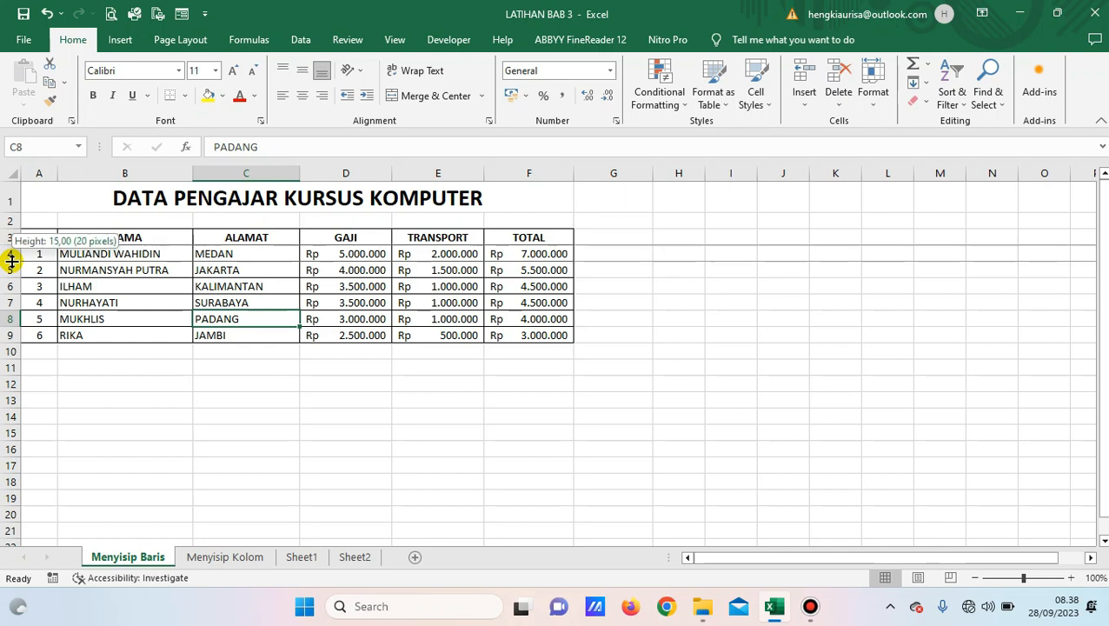
{"action": "left_click_drag", "start_coordinate": [11, 261], "coordinate": [12, 276]}
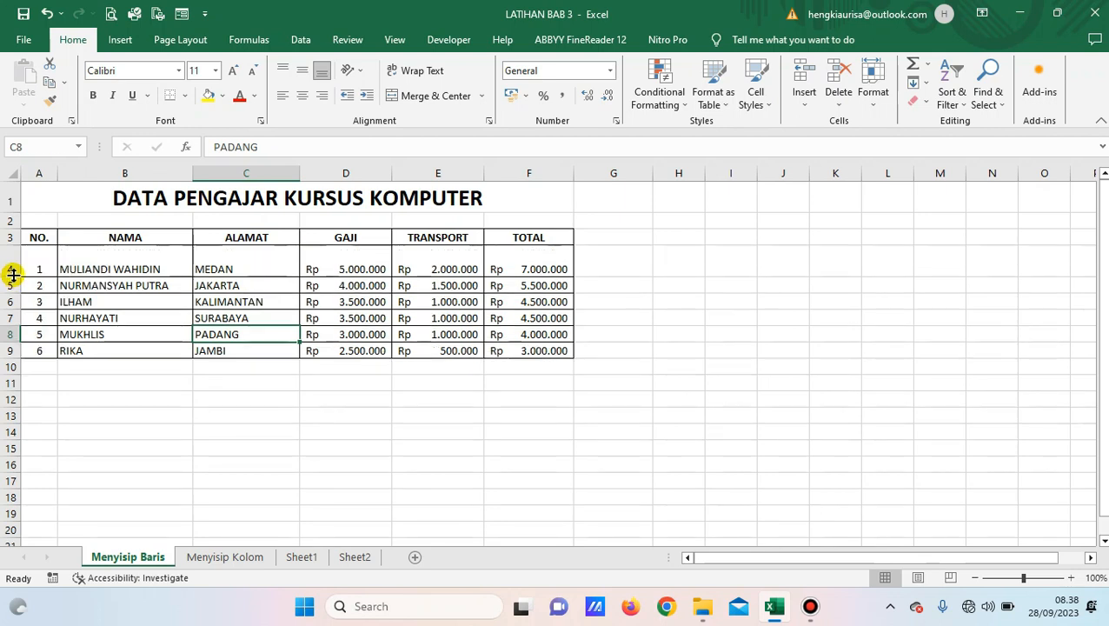
{"action": "left_click_drag", "start_coordinate": [13, 275], "coordinate": [17, 266]}
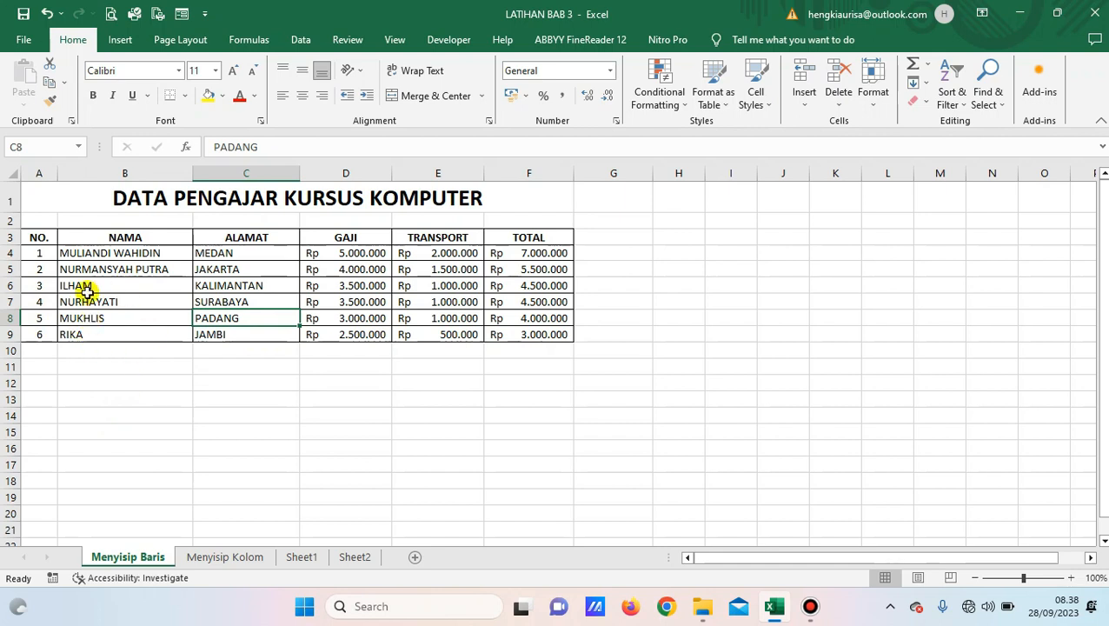
{"action": "left_click", "coordinate": [7, 238]}
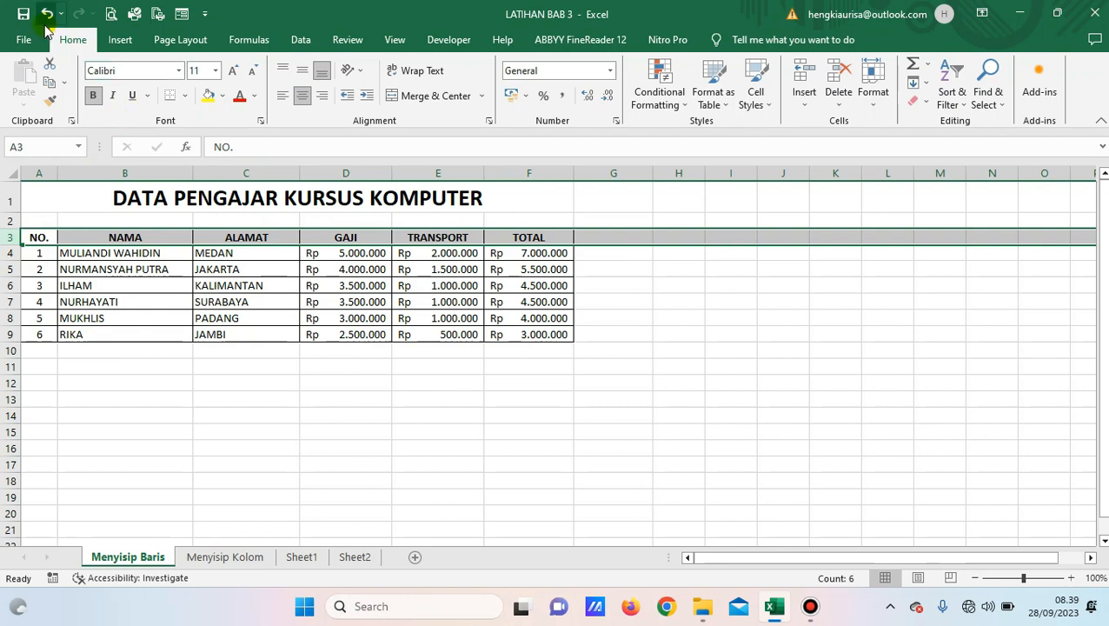
{"action": "left_click", "coordinate": [877, 108]}
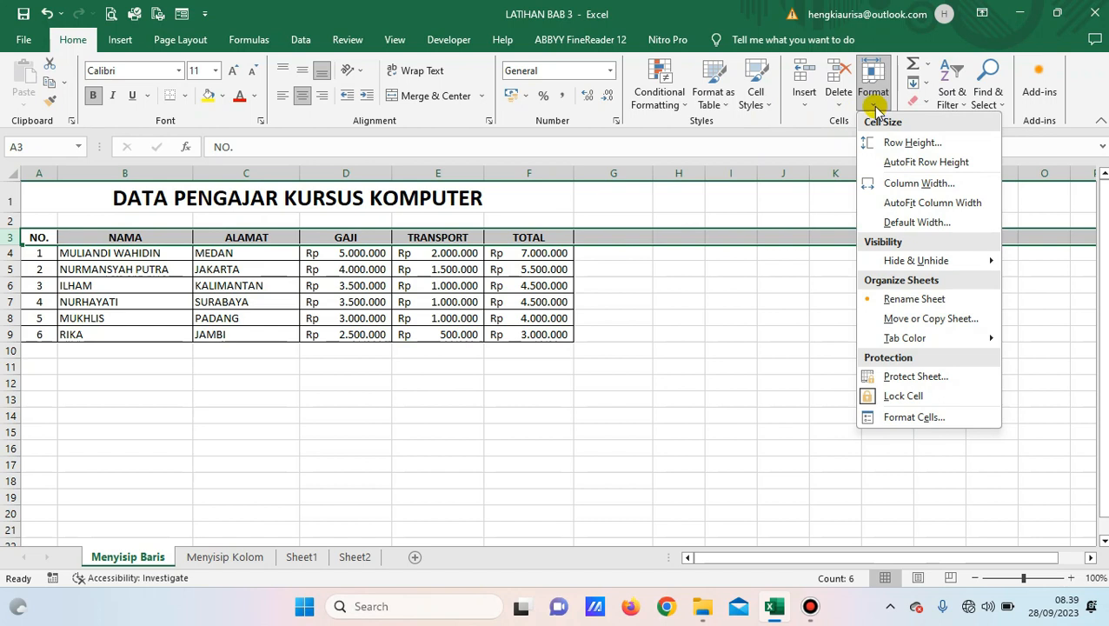
{"action": "left_click", "coordinate": [912, 143]}
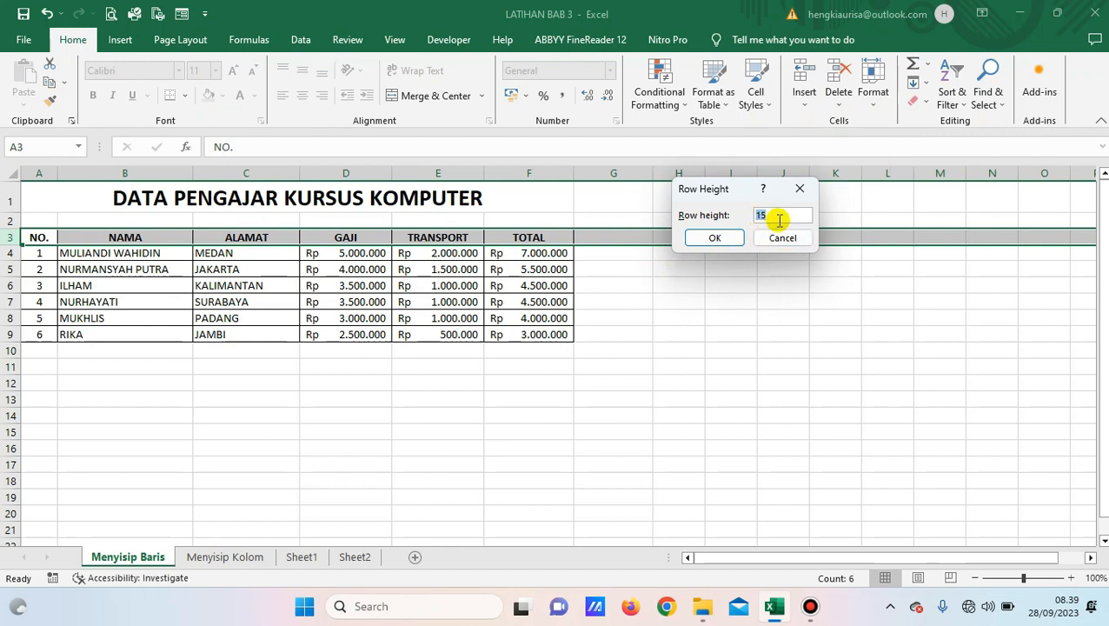
{"action": "key", "text": "BackSpace"}
{"action": "type", "text": "30"}
{"action": "left_click", "coordinate": [704, 239]}
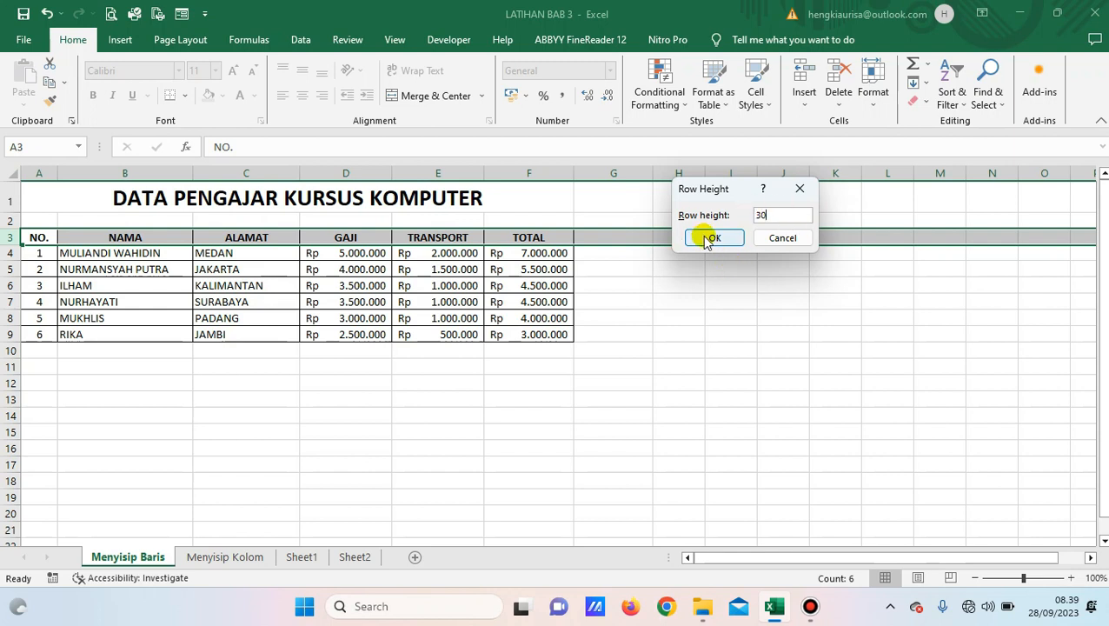
{"action": "left_click", "coordinate": [91, 238]}
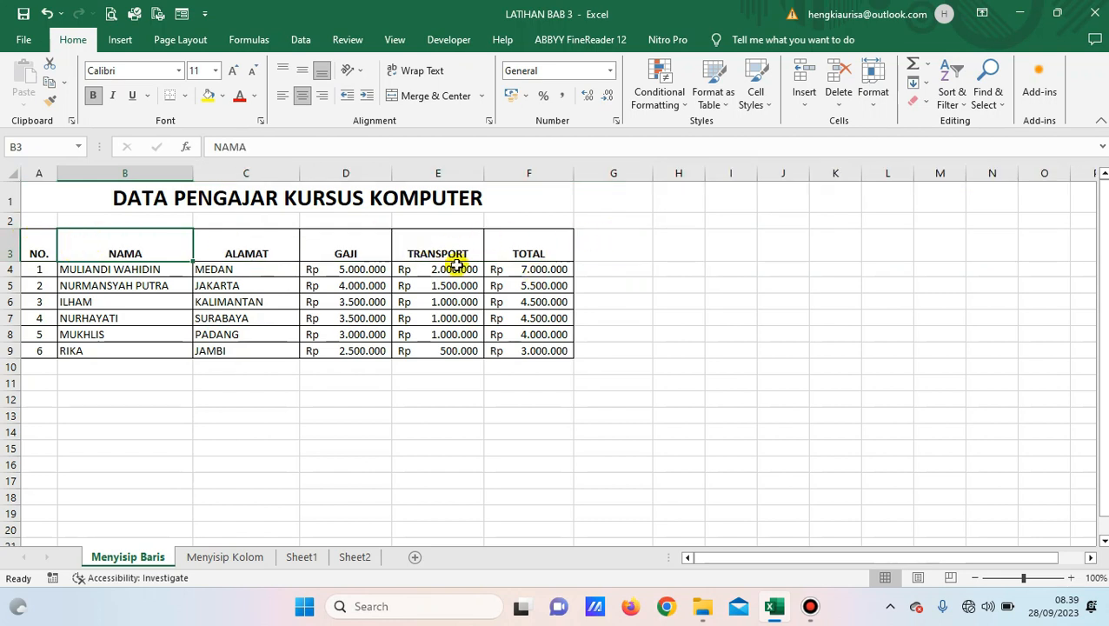
{"action": "left_click", "coordinate": [5, 251]}
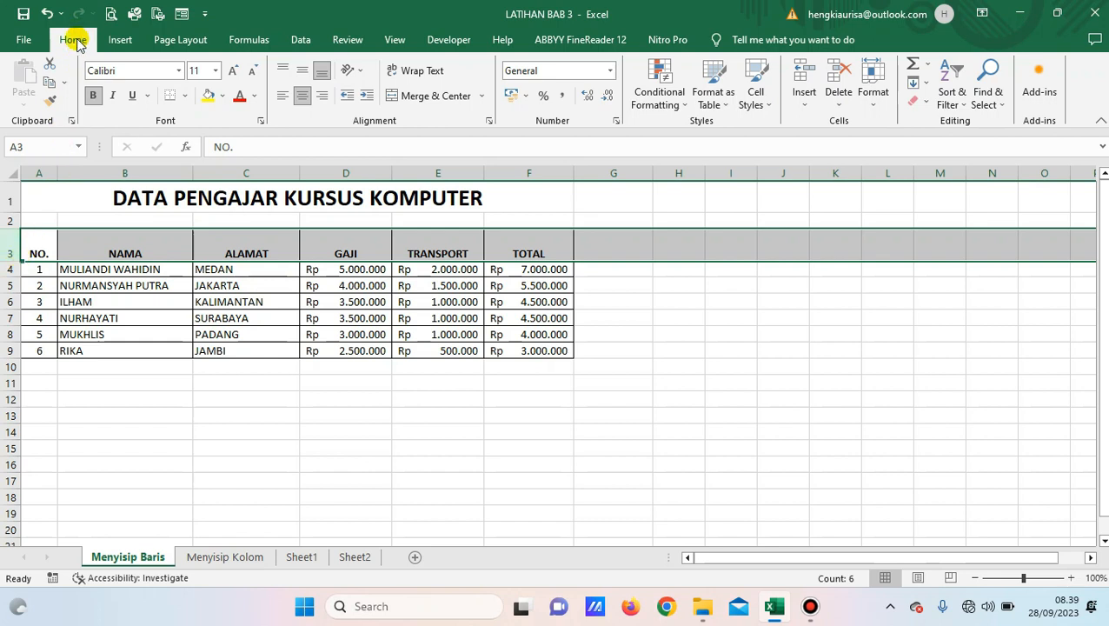
Give header row 3 a row height of 18.
{"action": "left_click", "coordinate": [875, 94]}
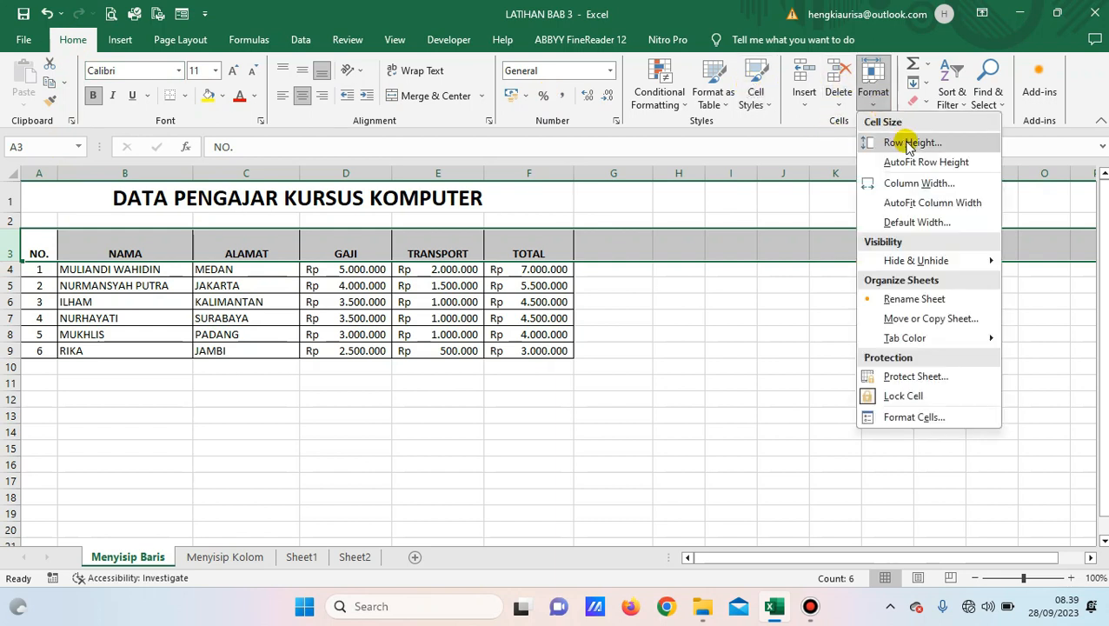
{"action": "left_click", "coordinate": [906, 143]}
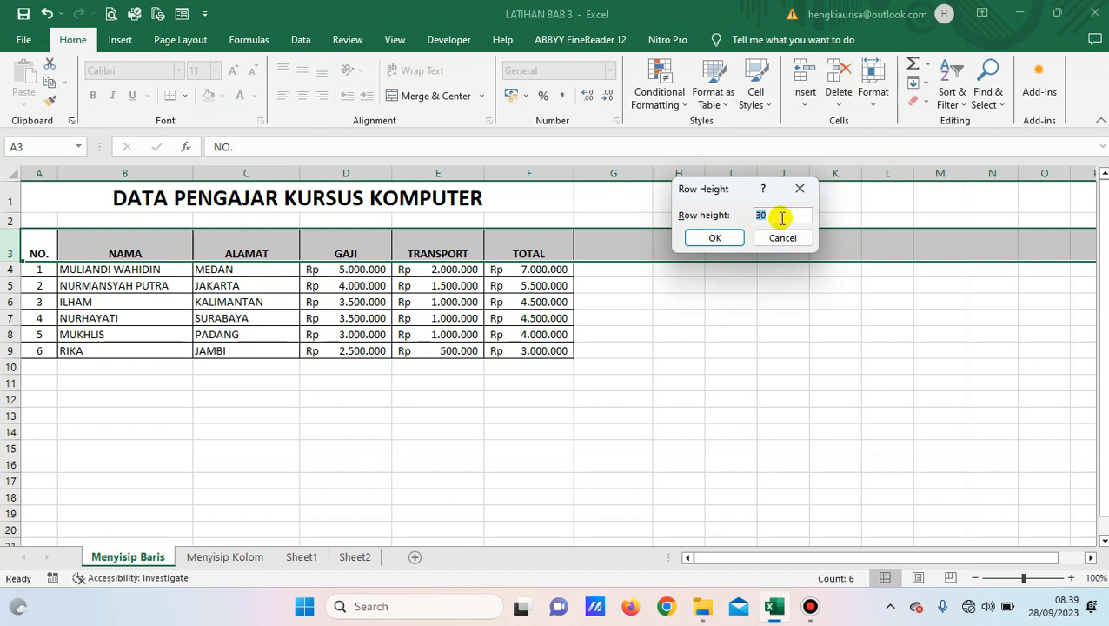
{"action": "type", "text": "18"}
{"action": "left_click", "coordinate": [714, 238]}
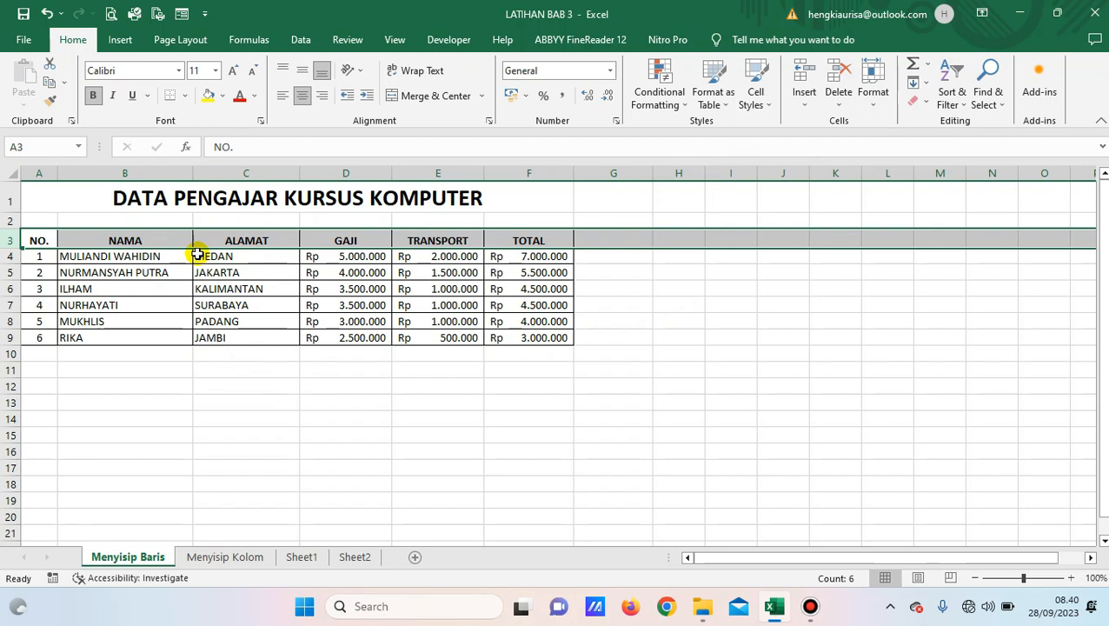
{"action": "left_click", "coordinate": [168, 305]}
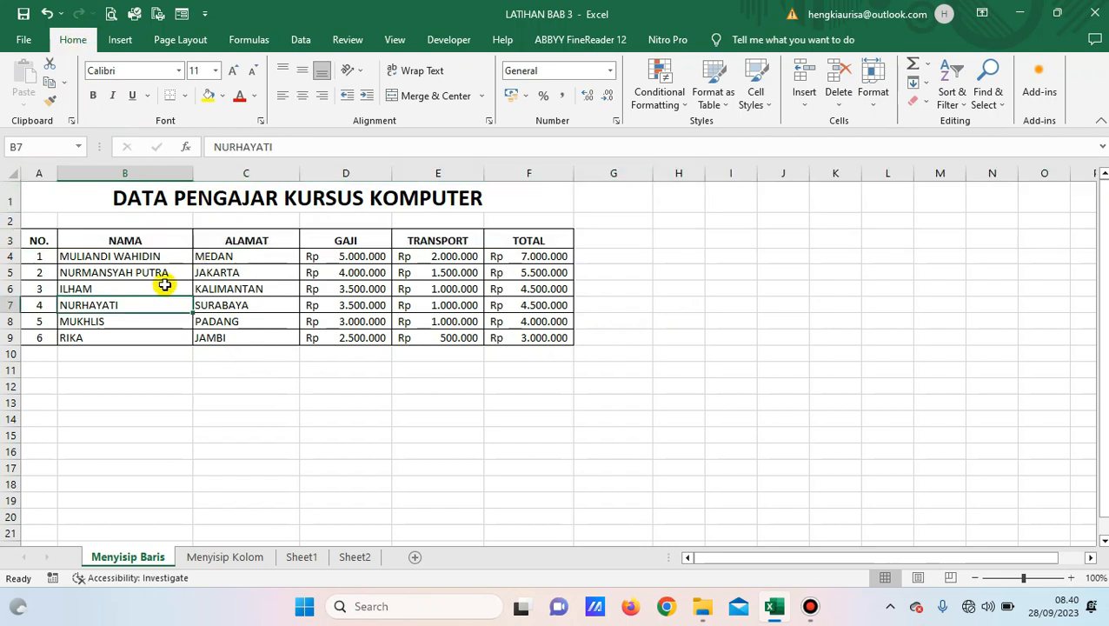
{"action": "left_click", "coordinate": [149, 241]}
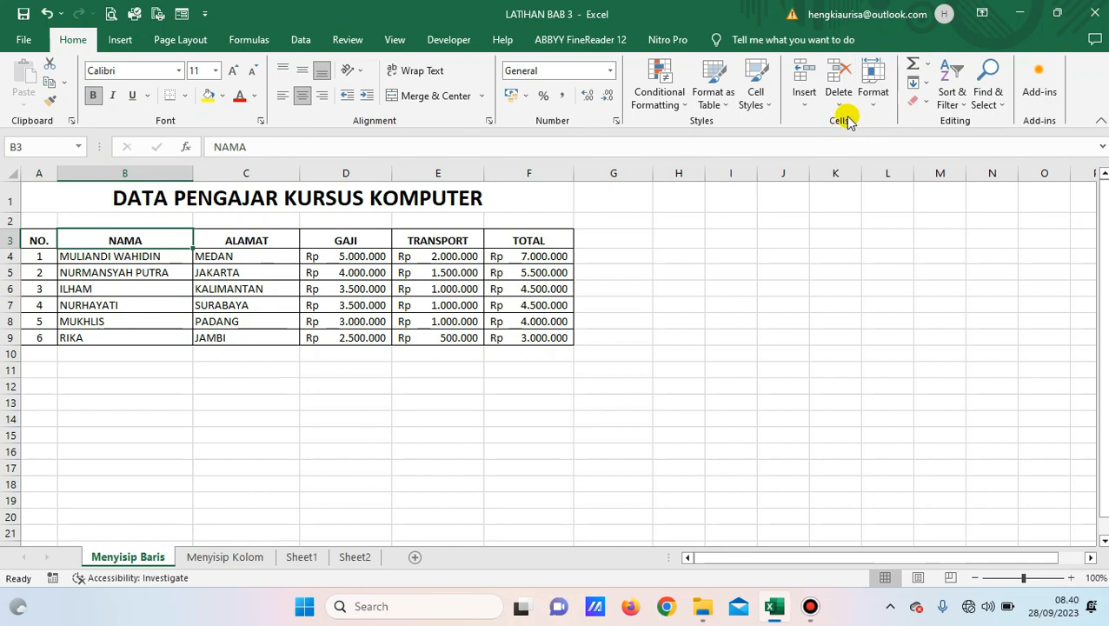
{"action": "left_click", "coordinate": [874, 96]}
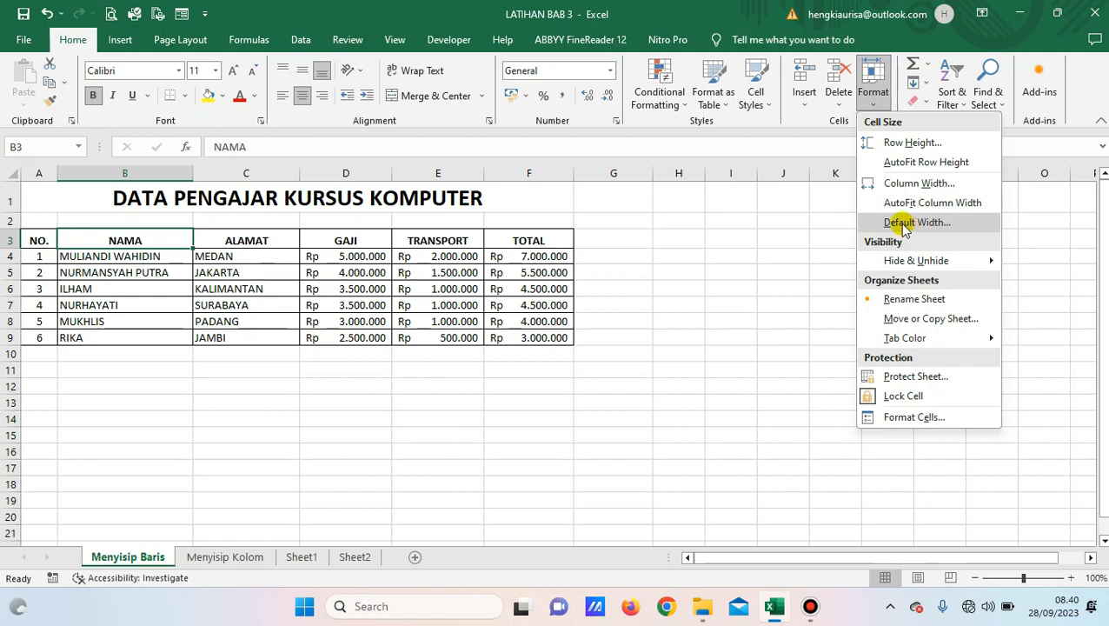
{"action": "left_click", "coordinate": [633, 418]}
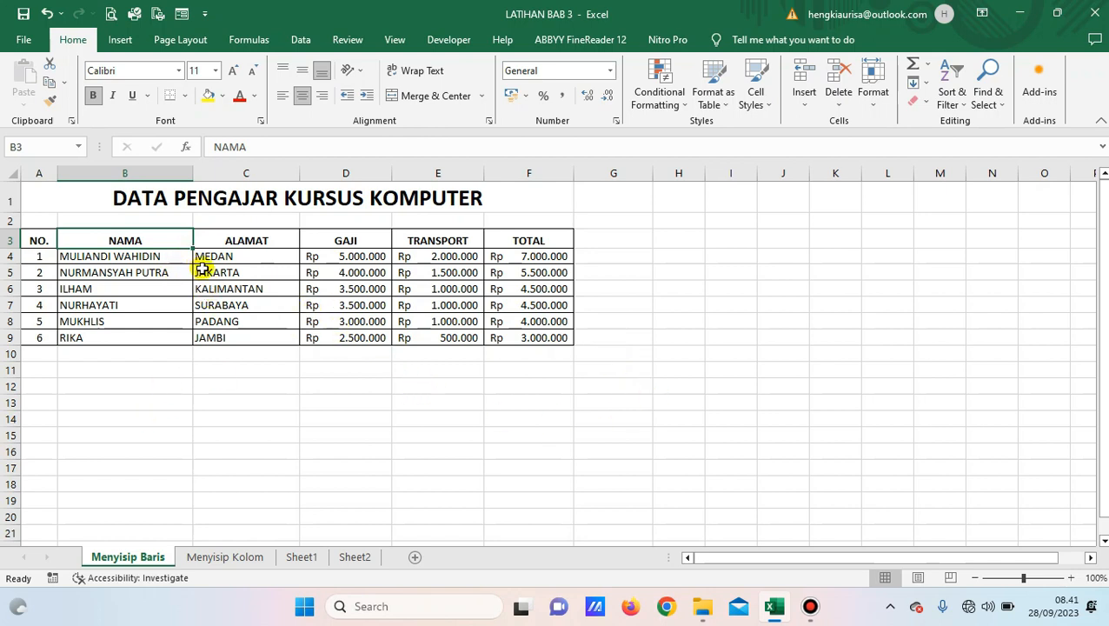
Select the six teacher names in B4:B9 and show the Clear options.
{"action": "left_click", "coordinate": [144, 256]}
{"action": "left_click_drag", "start_coordinate": [145, 256], "coordinate": [126, 334]}
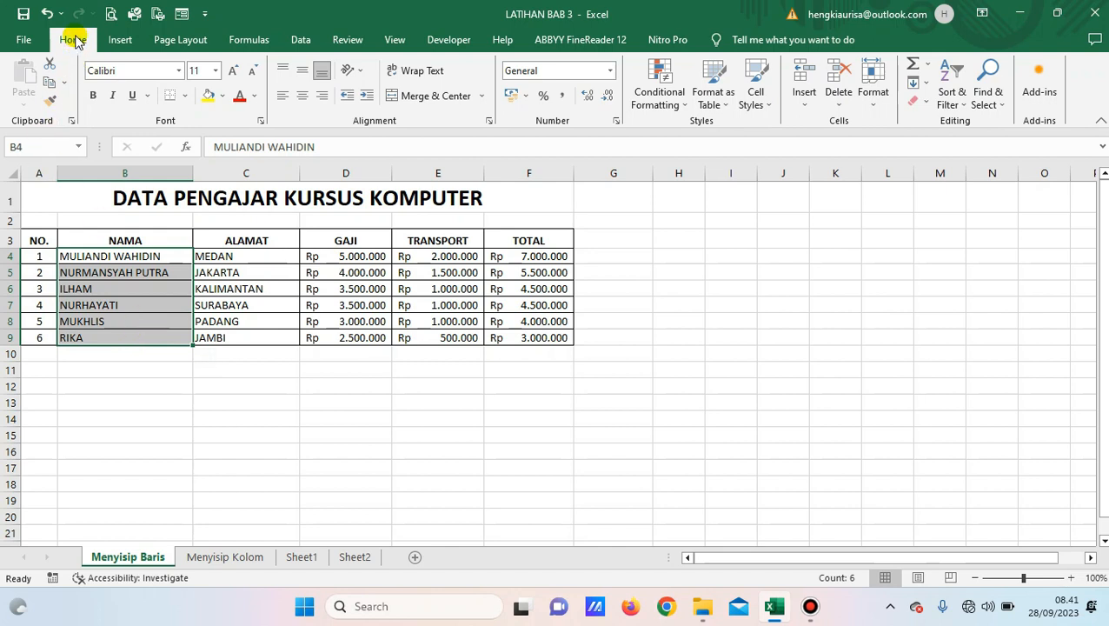
{"action": "left_click", "coordinate": [927, 105]}
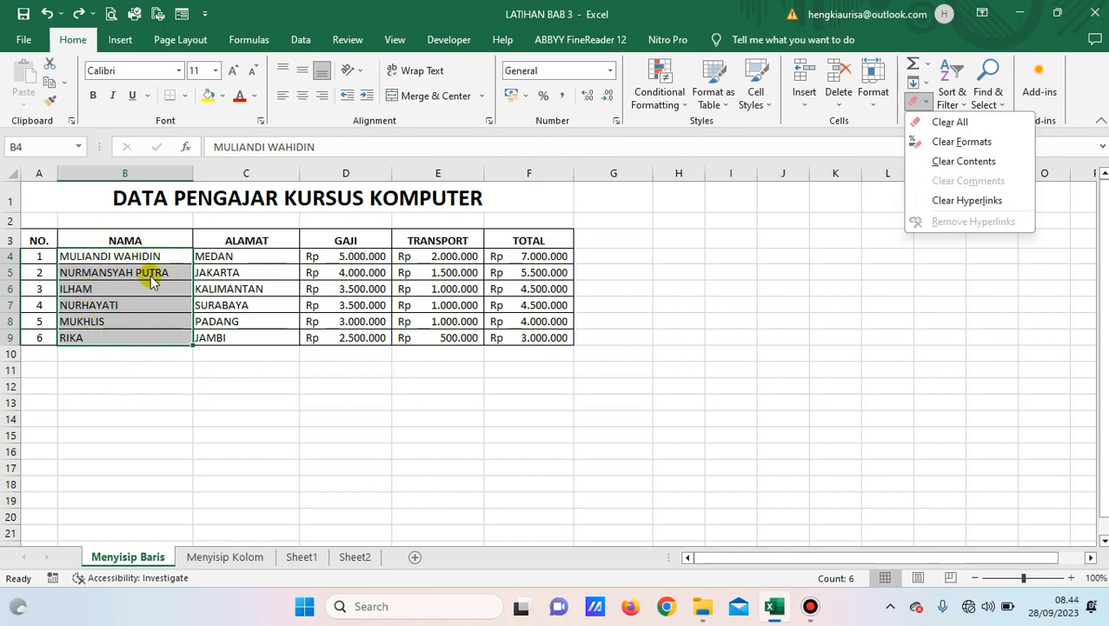
Apply Clear All to B4:B9 and check that cells B4, B5, B7 and B9 are empty.
{"action": "left_click", "coordinate": [949, 123]}
{"action": "left_click", "coordinate": [163, 376]}
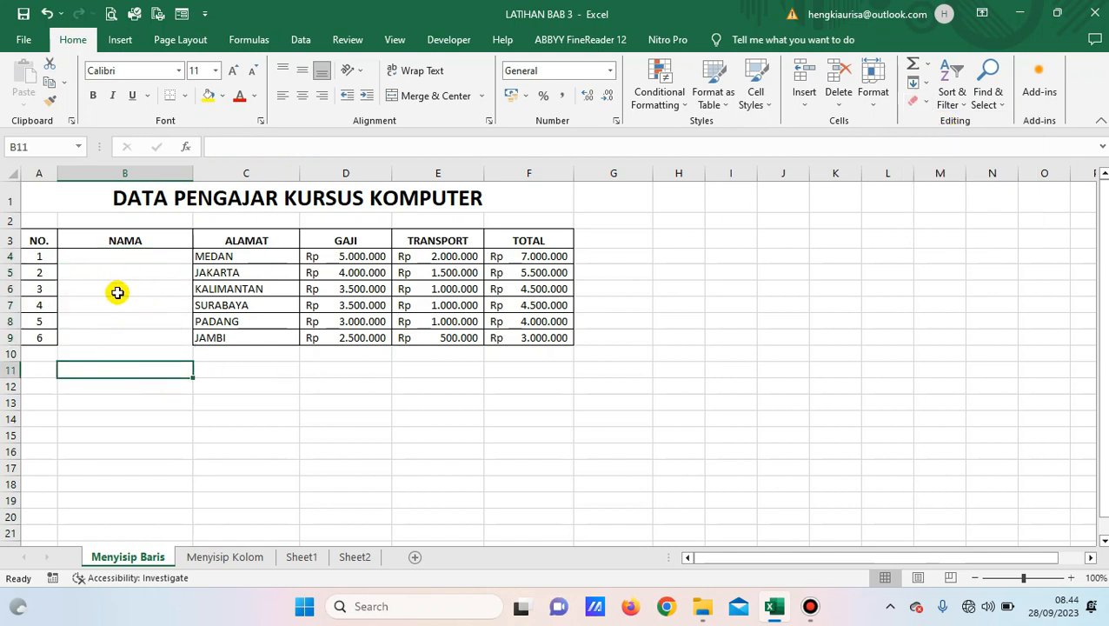
{"action": "left_click", "coordinate": [120, 261]}
{"action": "left_click", "coordinate": [119, 272]}
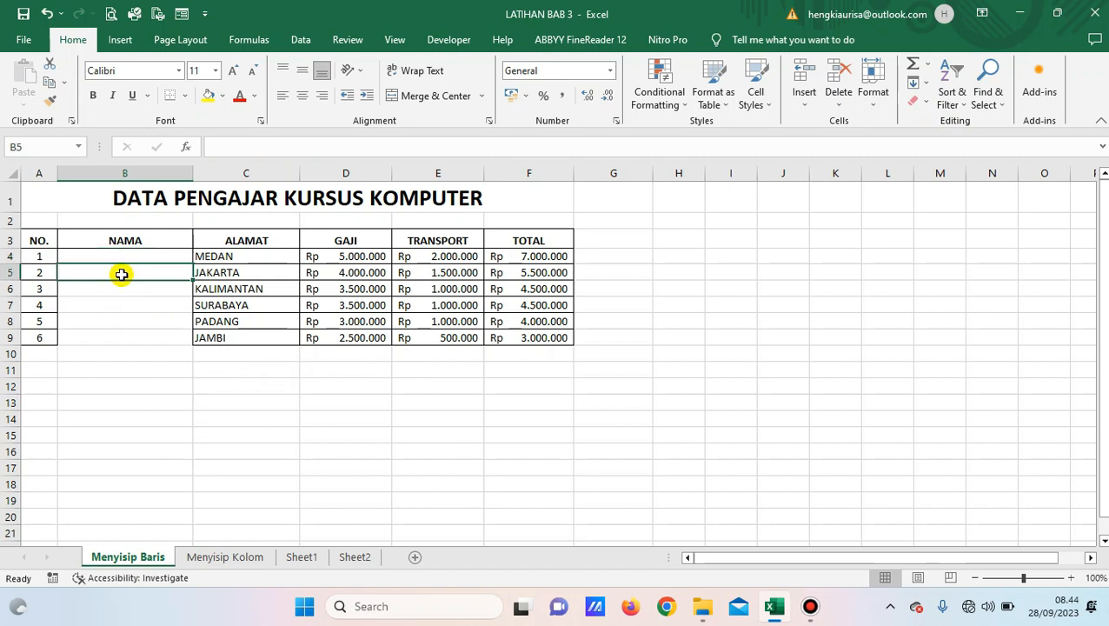
{"action": "left_click", "coordinate": [119, 301]}
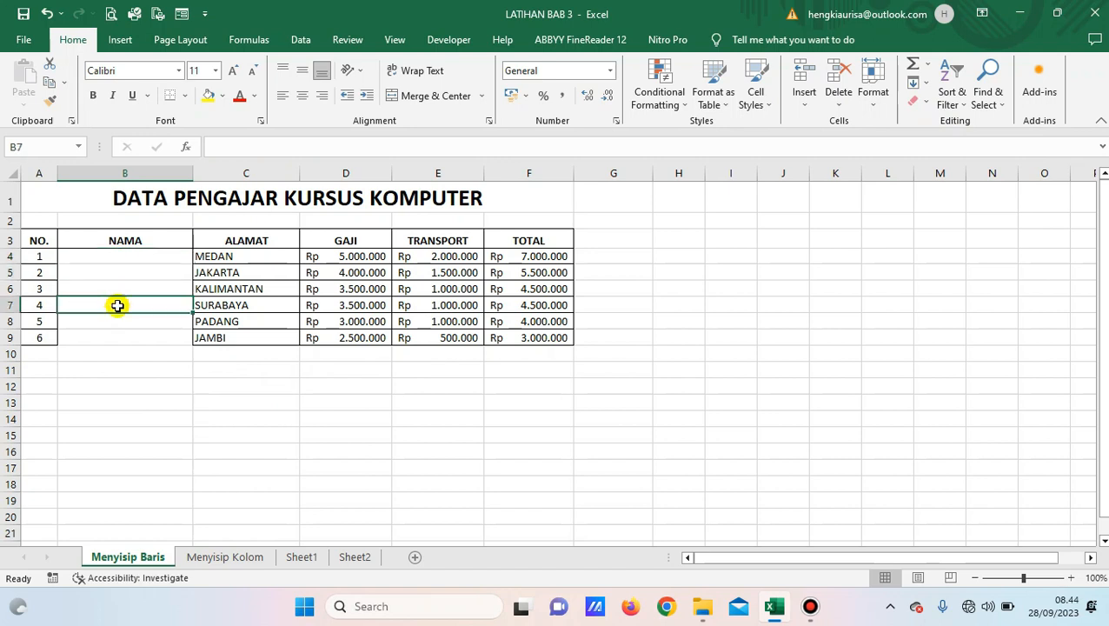
{"action": "left_click", "coordinate": [121, 338]}
Reselect the emptied range B4:B9, then move on to the MEDAN address cell.
{"action": "left_click", "coordinate": [151, 254]}
{"action": "left_click_drag", "start_coordinate": [151, 254], "coordinate": [144, 334]}
{"action": "left_click", "coordinate": [154, 377]}
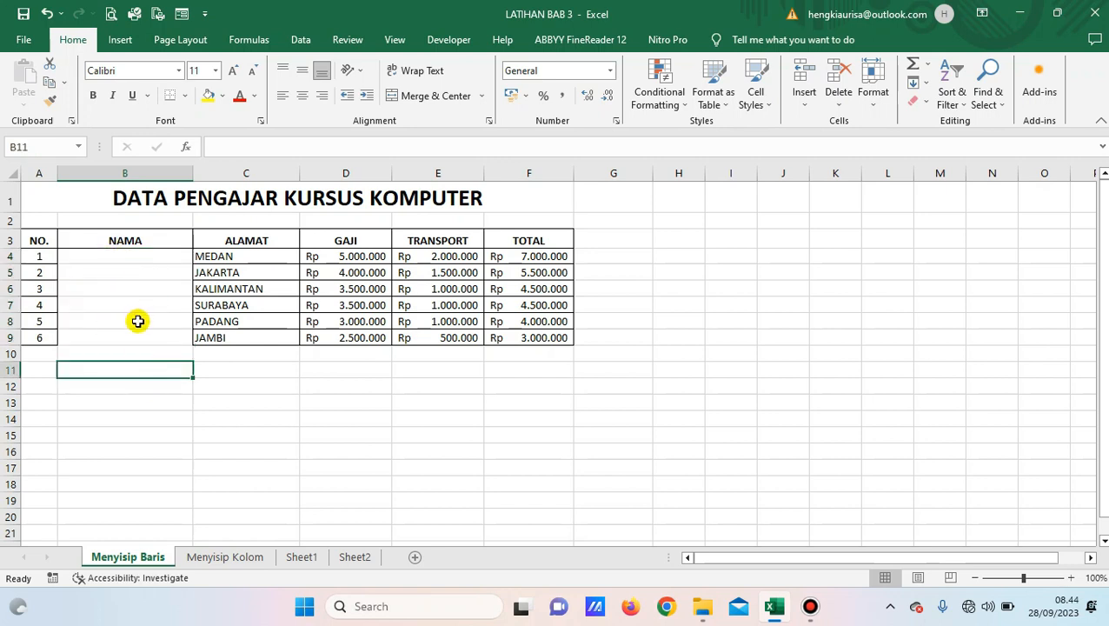
{"action": "left_click", "coordinate": [394, 387]}
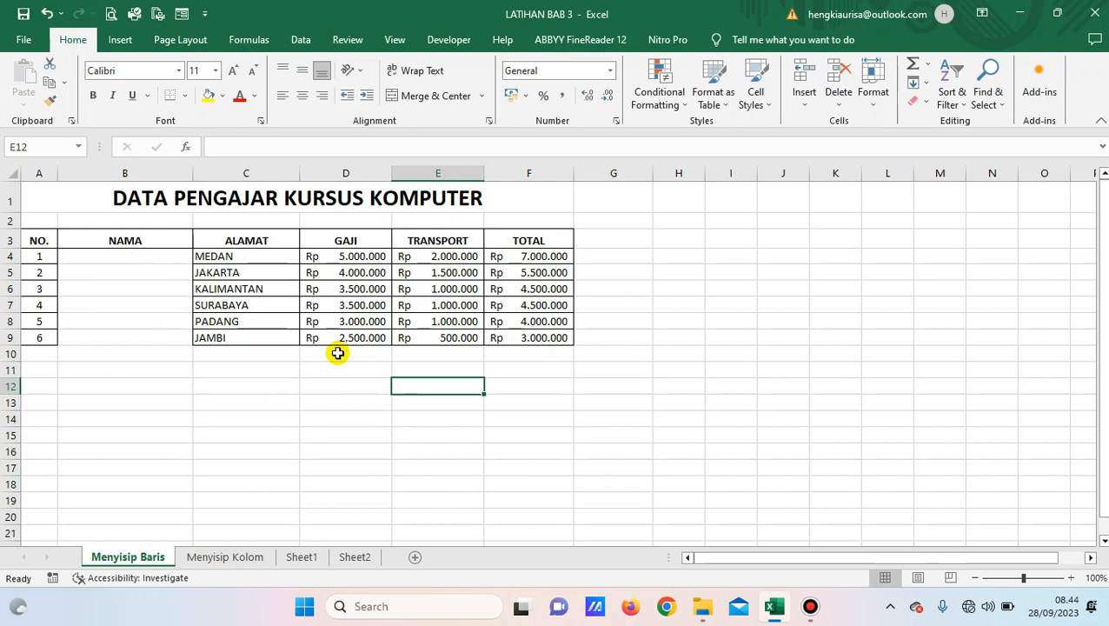
{"action": "left_click", "coordinate": [228, 256]}
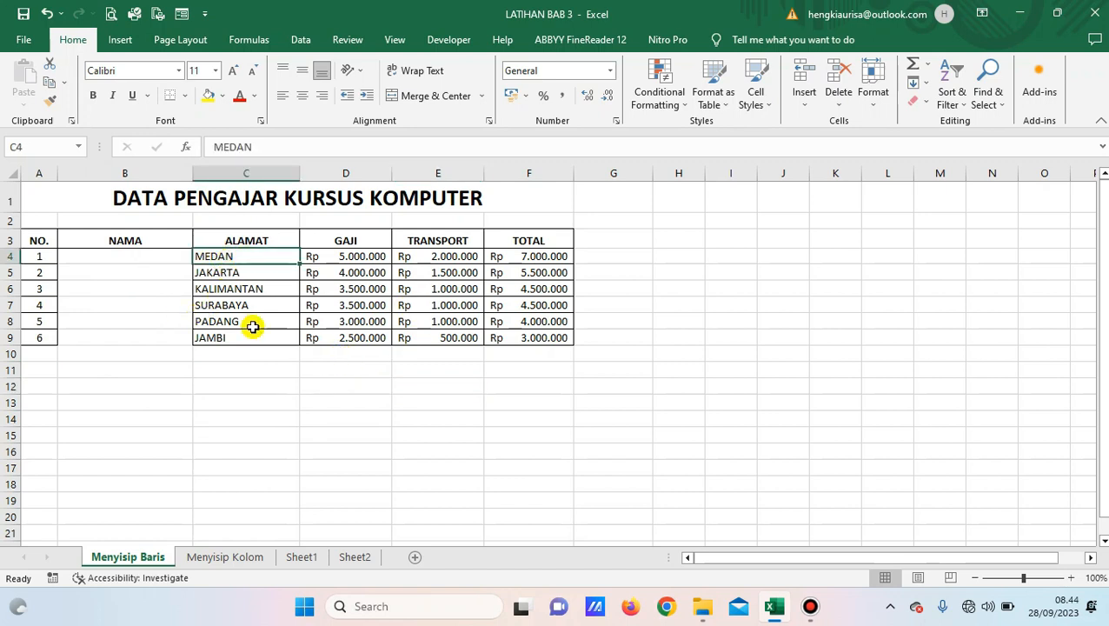
Apply Clear Contents to the ALAMAT cities C4:C9, MEDAN to JAMBI, keeping their borders.
{"action": "left_click", "coordinate": [272, 391]}
{"action": "left_click", "coordinate": [919, 101]}
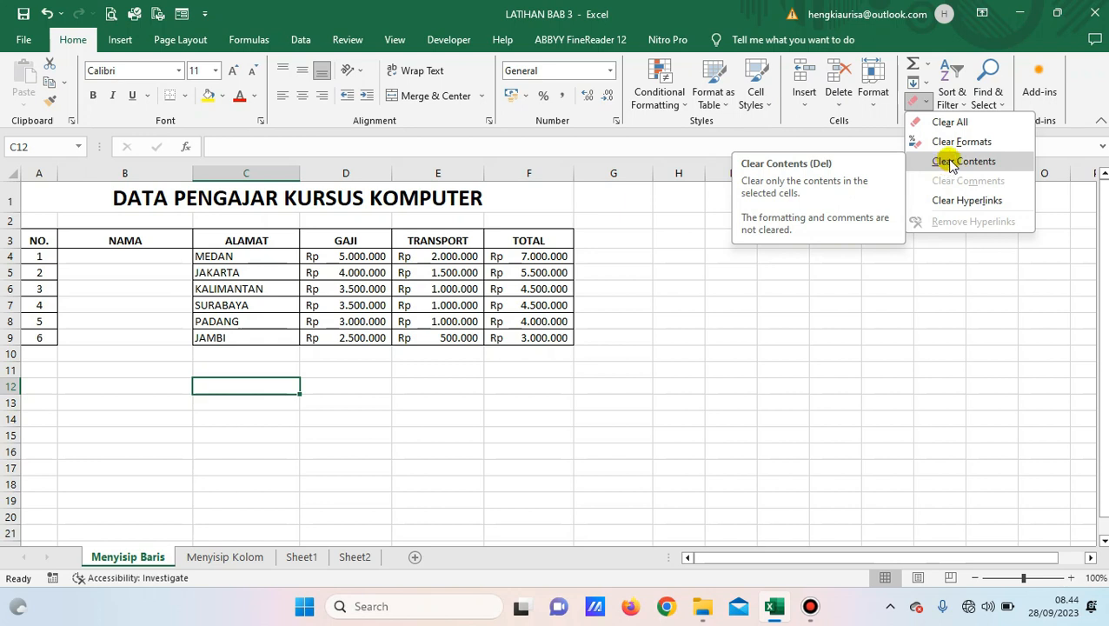
{"action": "left_click", "coordinate": [262, 384]}
{"action": "left_click_drag", "start_coordinate": [225, 258], "coordinate": [247, 345]}
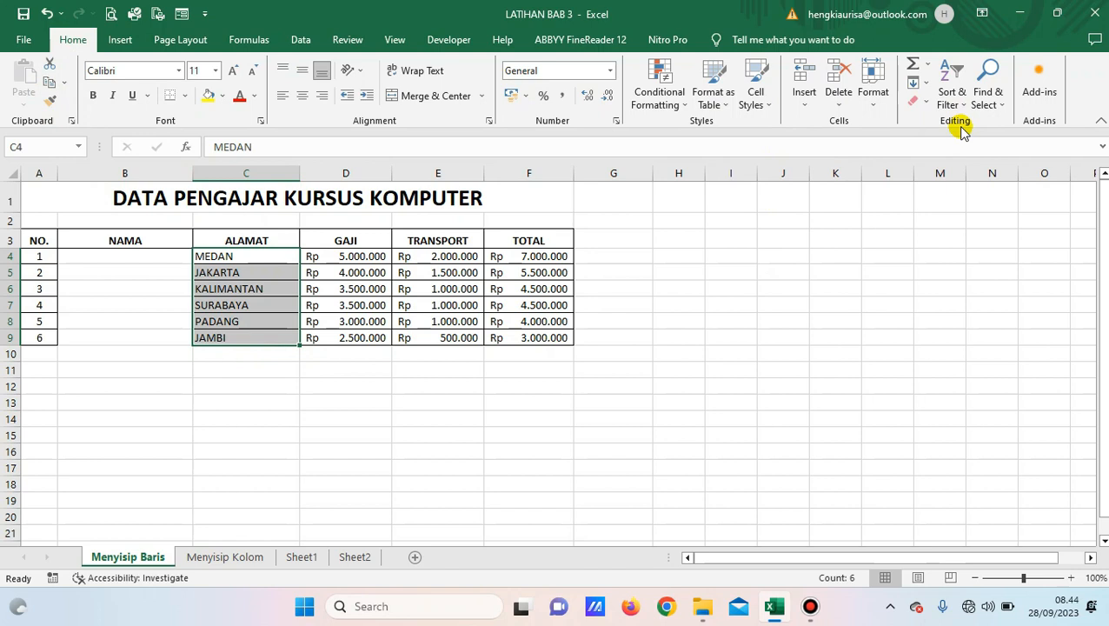
{"action": "left_click", "coordinate": [926, 102]}
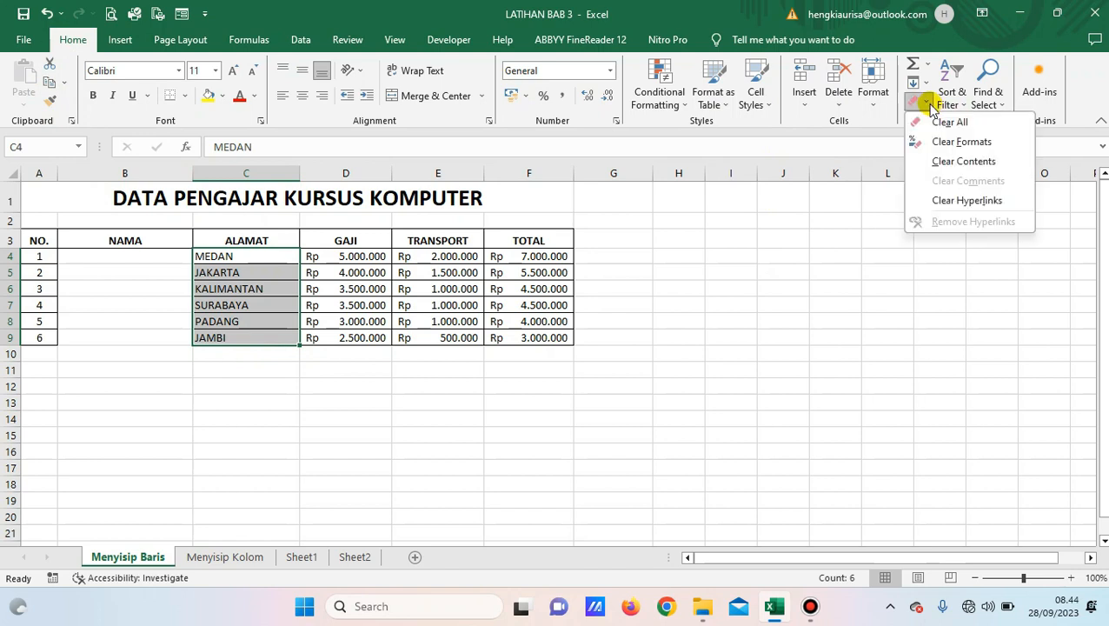
{"action": "left_click", "coordinate": [965, 164]}
{"action": "left_click", "coordinate": [248, 419]}
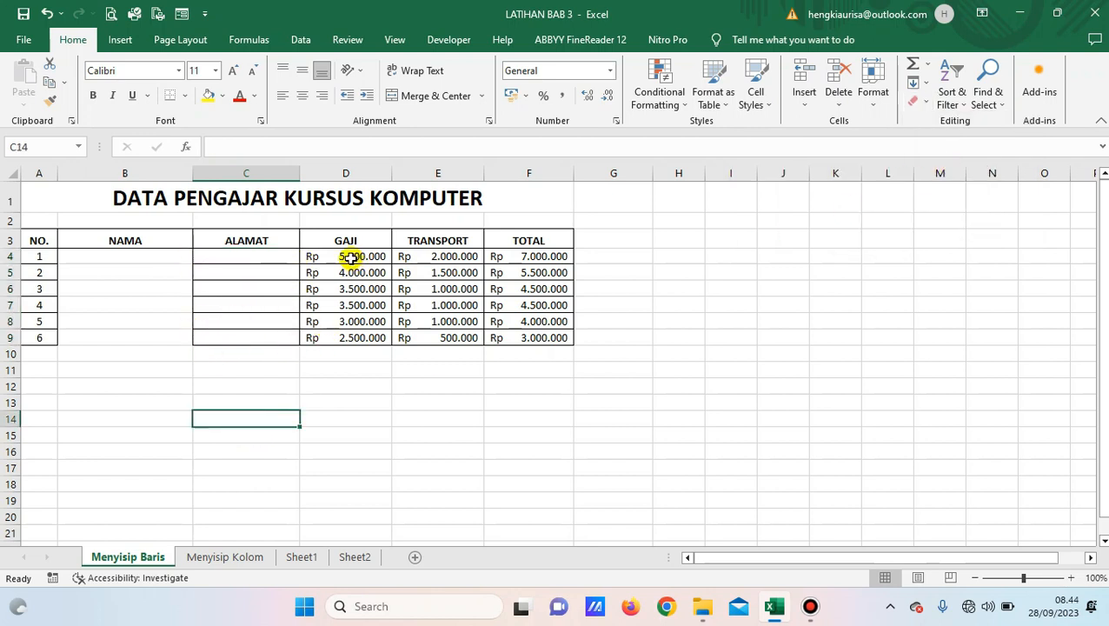
{"action": "left_click_drag", "start_coordinate": [351, 258], "coordinate": [358, 341]}
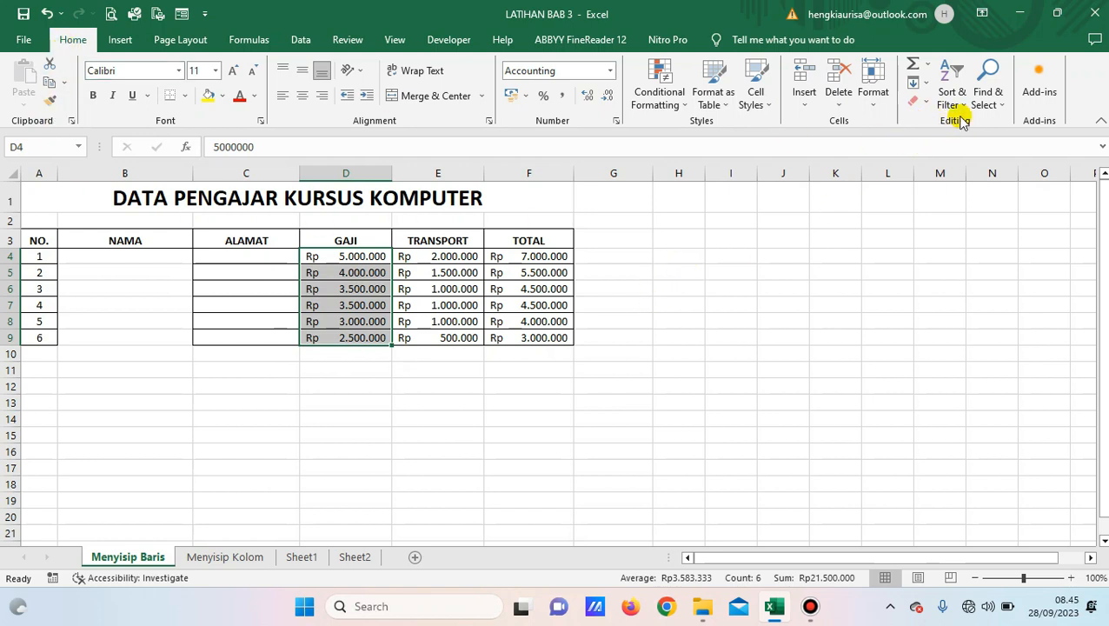
Apply Clear Formats to the GAJI amounts so they show plain numbers like 5000000.
{"action": "left_click", "coordinate": [919, 101]}
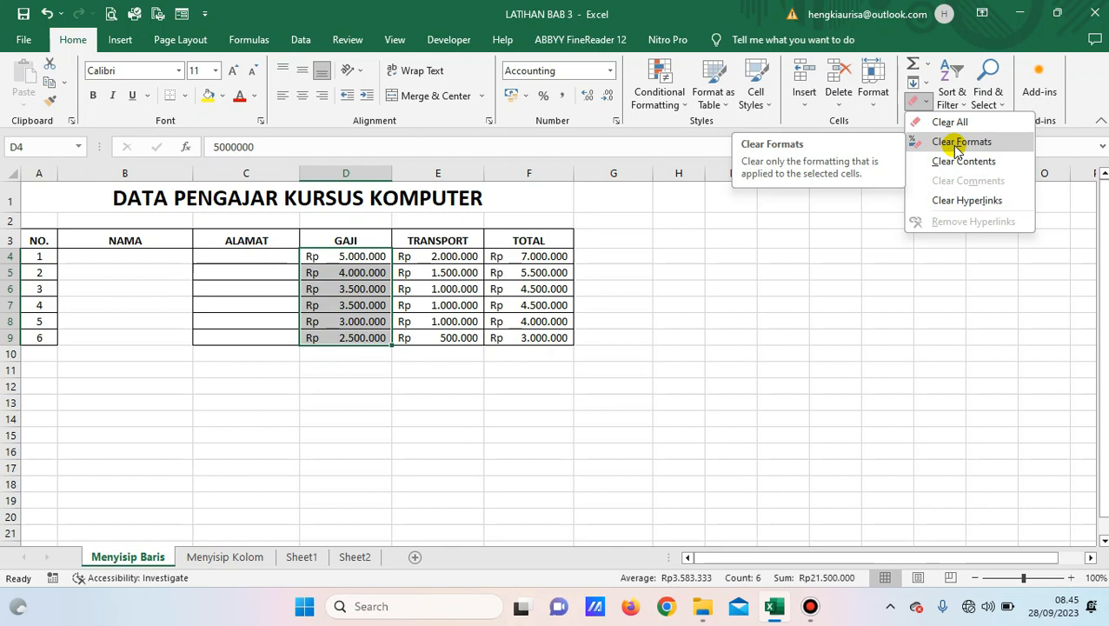
{"action": "left_click", "coordinate": [956, 142]}
{"action": "left_click", "coordinate": [722, 387]}
Reselect the plain GAJI values D4:D9, then go to Sheet2.
{"action": "left_click_drag", "start_coordinate": [342, 265], "coordinate": [366, 332]}
{"action": "left_click", "coordinate": [339, 256]}
{"action": "left_click_drag", "start_coordinate": [343, 279], "coordinate": [347, 339]}
{"action": "left_click", "coordinate": [310, 392]}
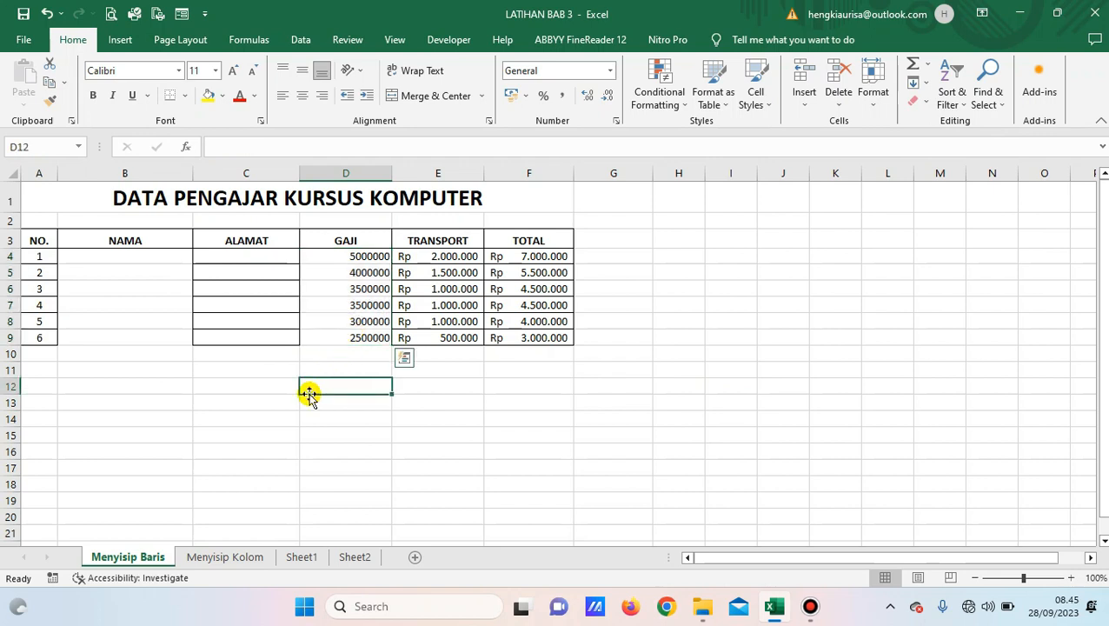
{"action": "left_click_drag", "start_coordinate": [335, 255], "coordinate": [346, 339]}
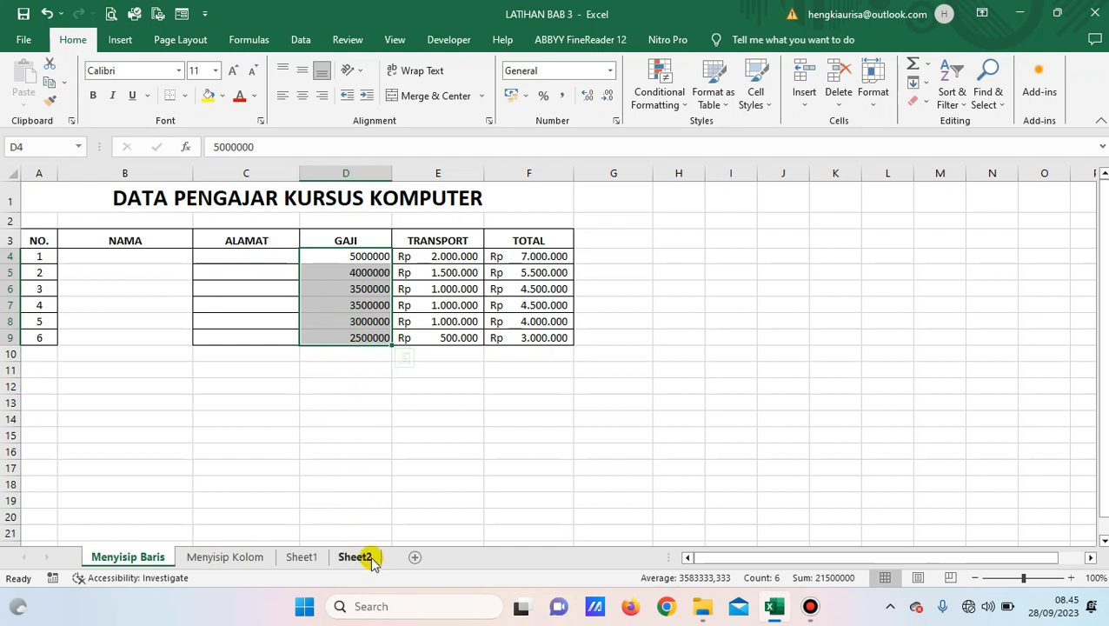
{"action": "left_click", "coordinate": [371, 560]}
{"action": "left_click", "coordinate": [292, 318]}
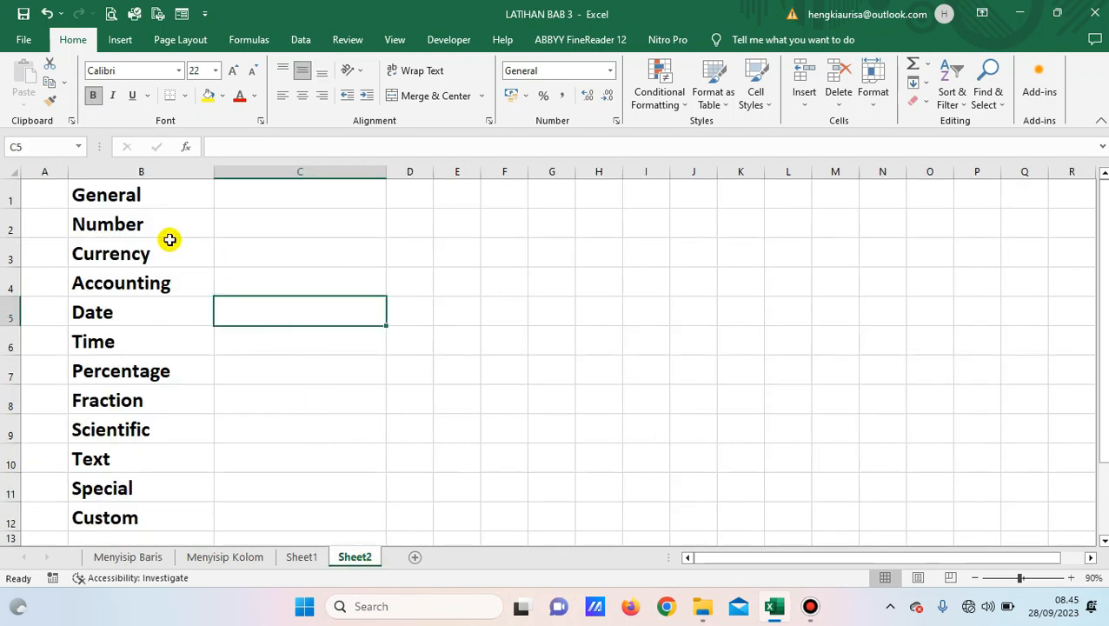
{"action": "left_click", "coordinate": [149, 193]}
{"action": "left_click", "coordinate": [156, 276]}
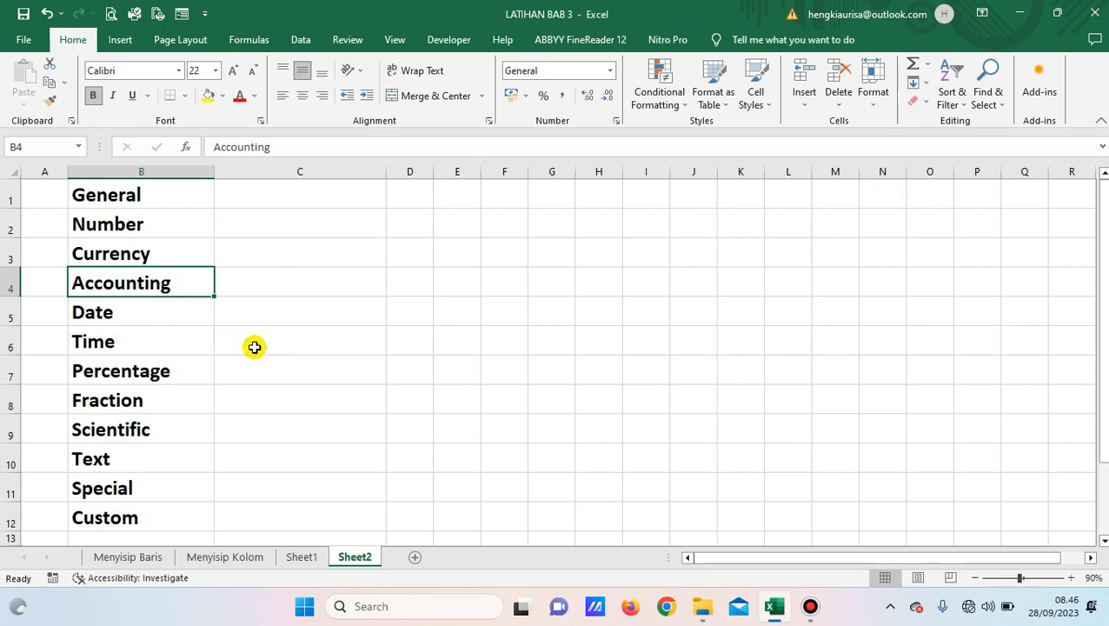
{"action": "left_click", "coordinate": [322, 253]}
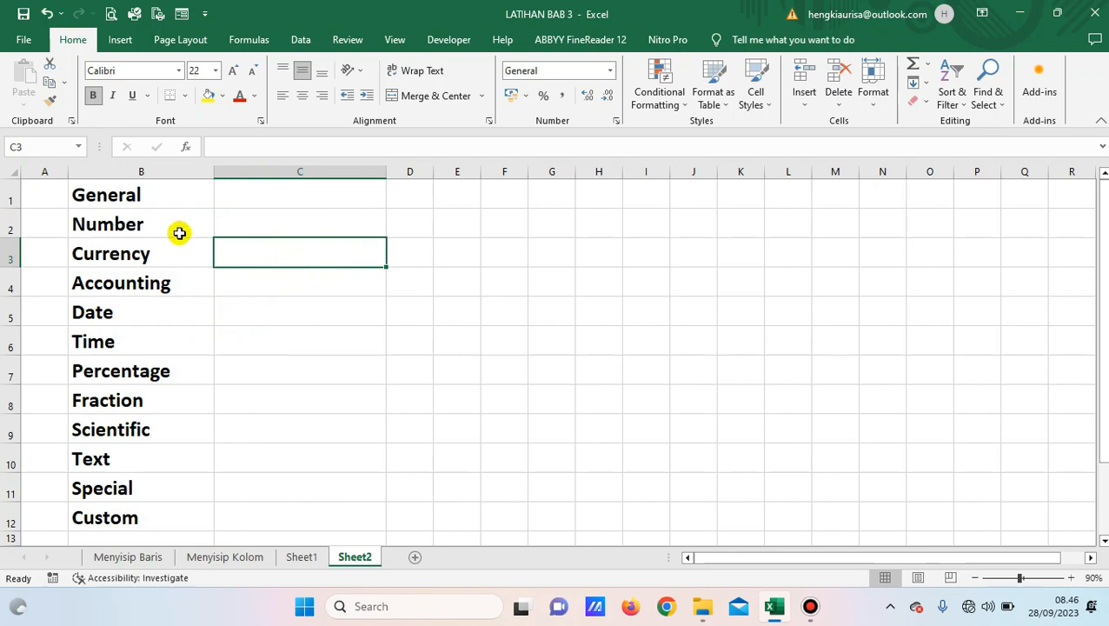
{"action": "left_click", "coordinate": [159, 200]}
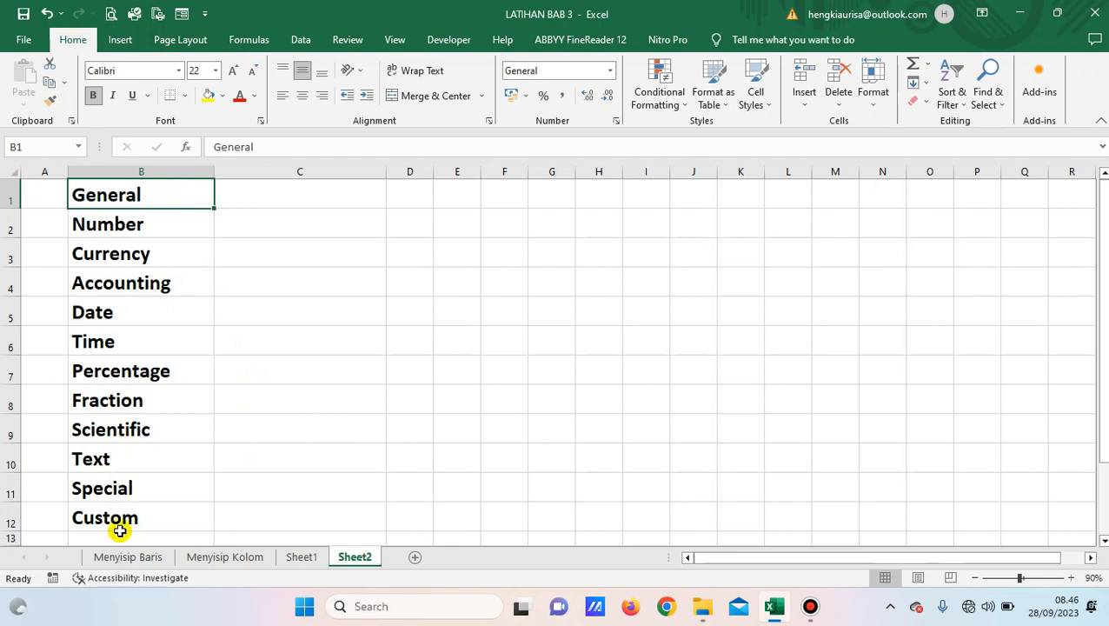
{"action": "left_click", "coordinate": [119, 519]}
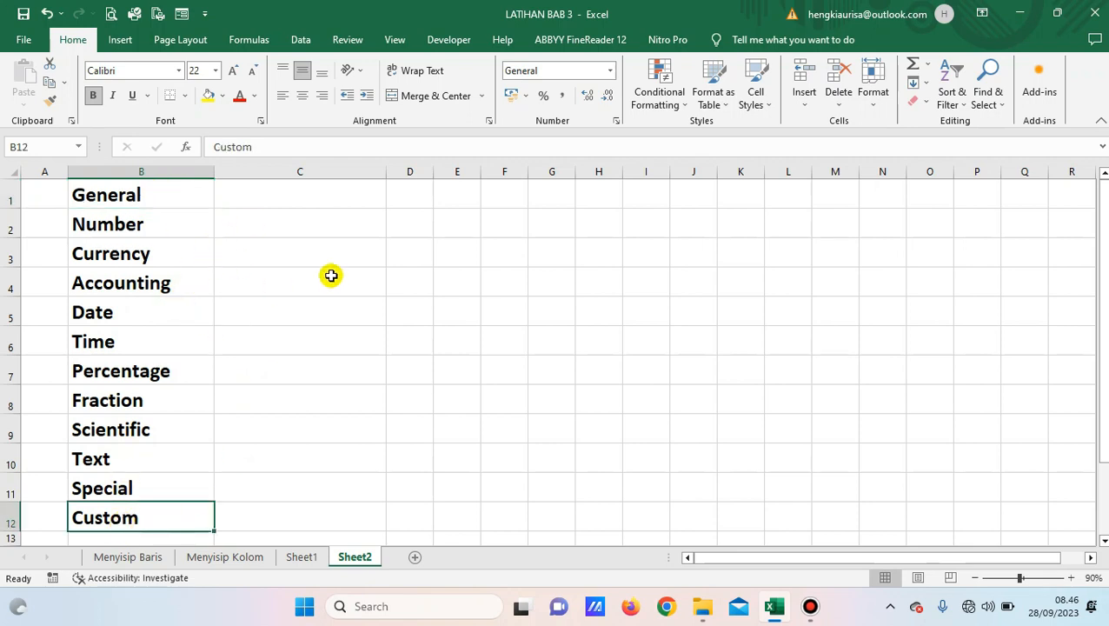
{"action": "left_click", "coordinate": [205, 205]}
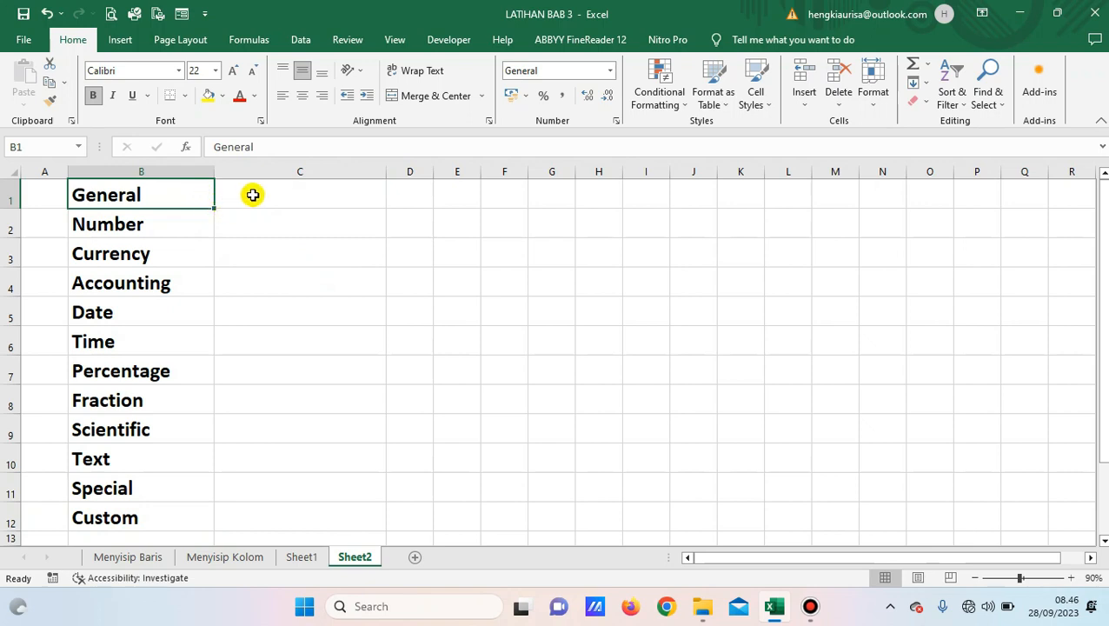
{"action": "left_click", "coordinate": [262, 197]}
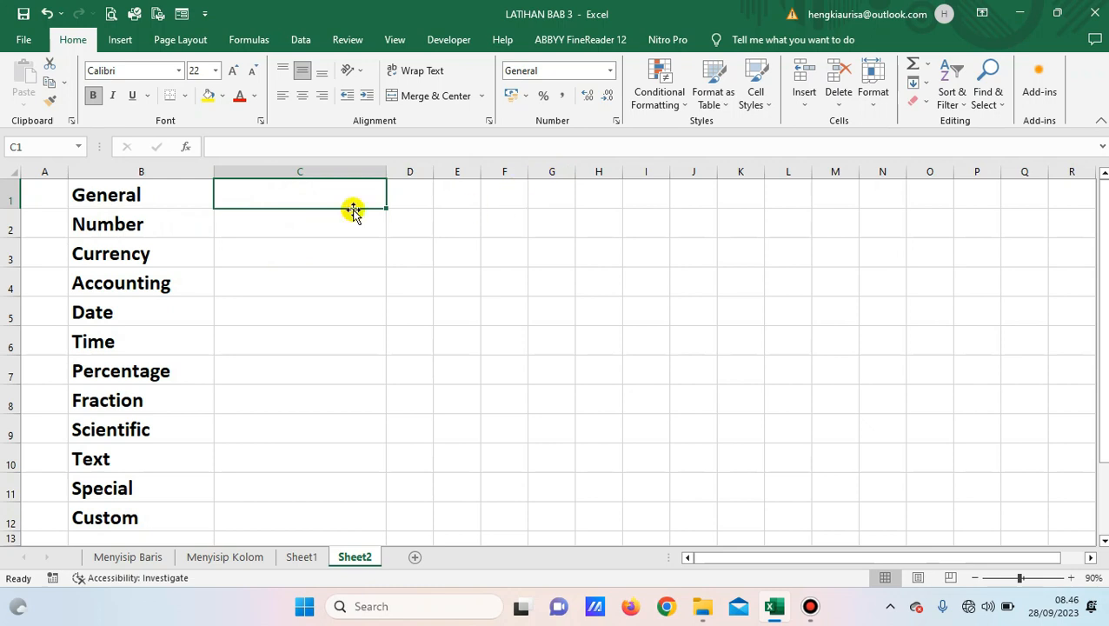
{"action": "left_click", "coordinate": [82, 45]}
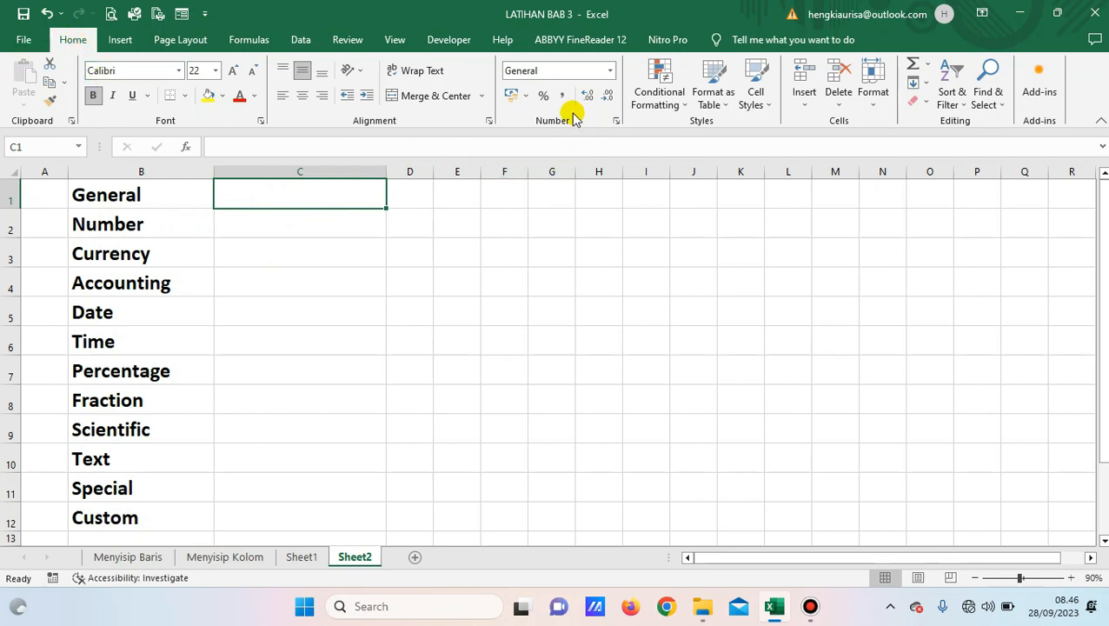
{"action": "left_click", "coordinate": [615, 123]}
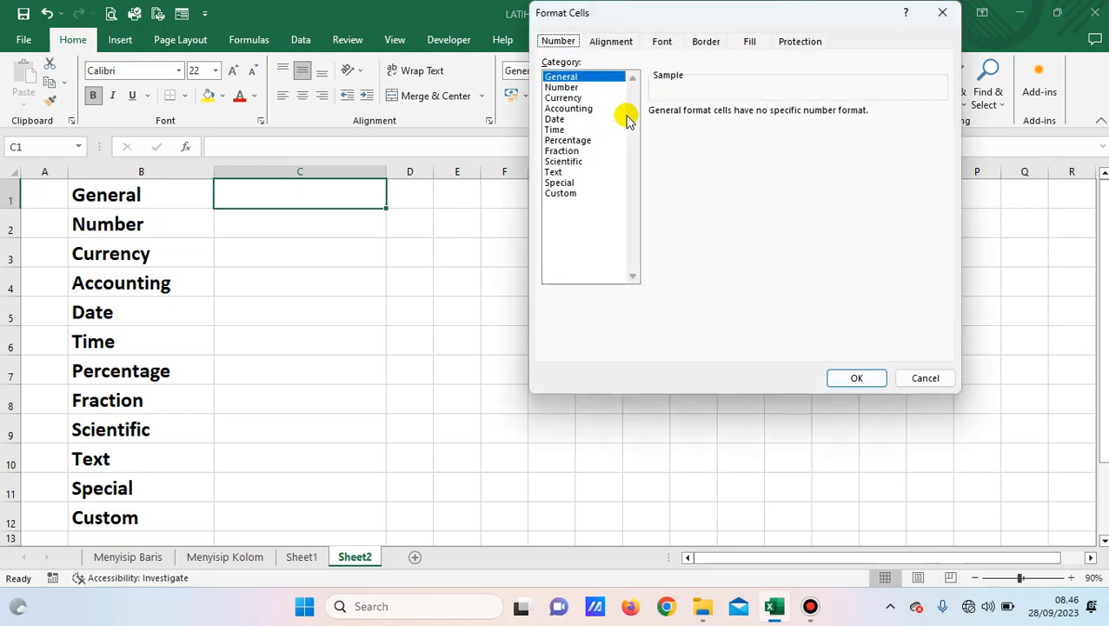
{"action": "left_click_drag", "start_coordinate": [667, 19], "coordinate": [622, 150]}
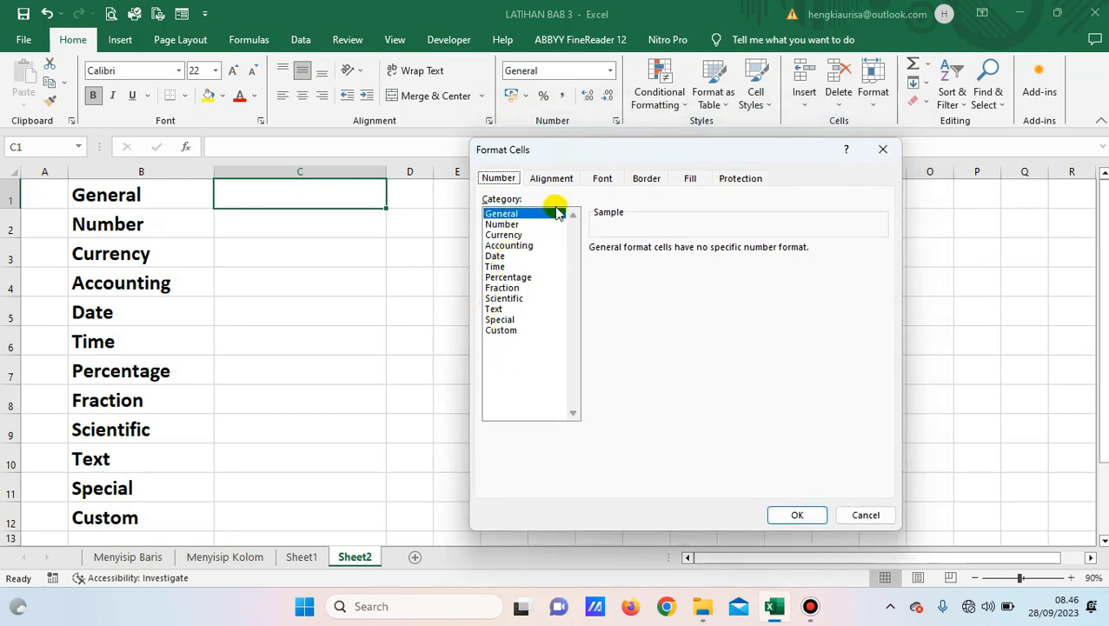
{"action": "left_click", "coordinate": [510, 218]}
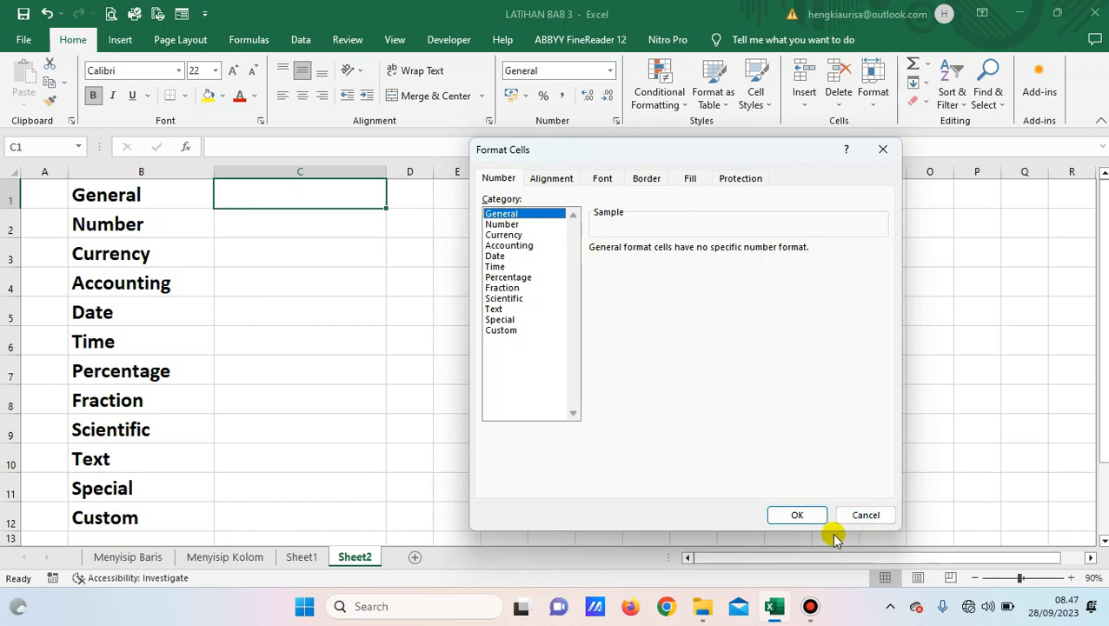
{"action": "left_click", "coordinate": [813, 517]}
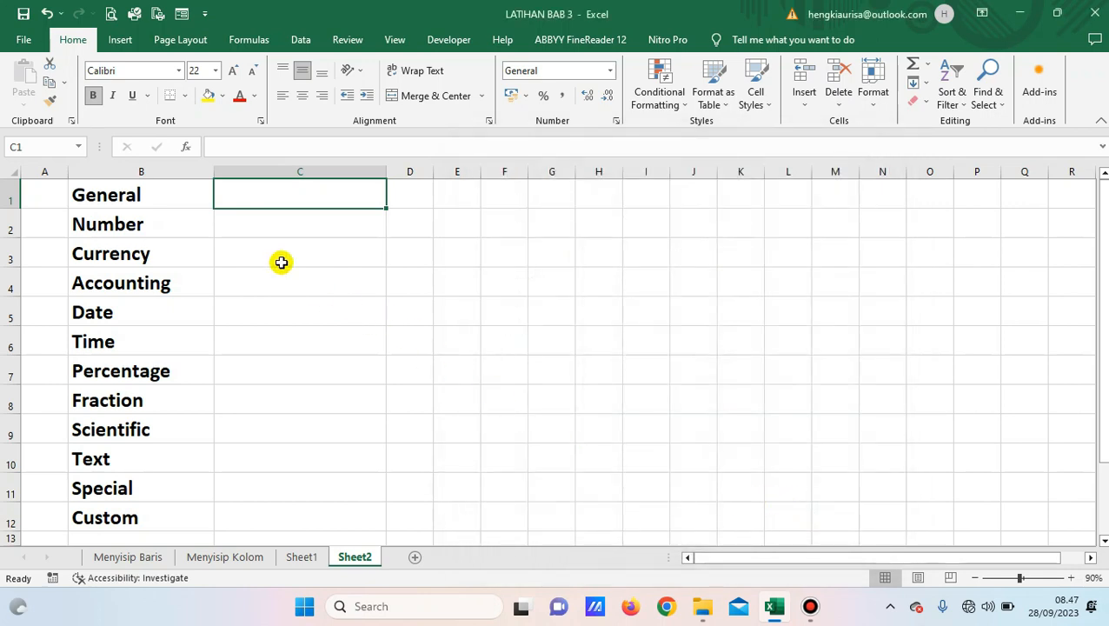
{"action": "key", "text": "F2"}
{"action": "type", "text": "1234567890"}
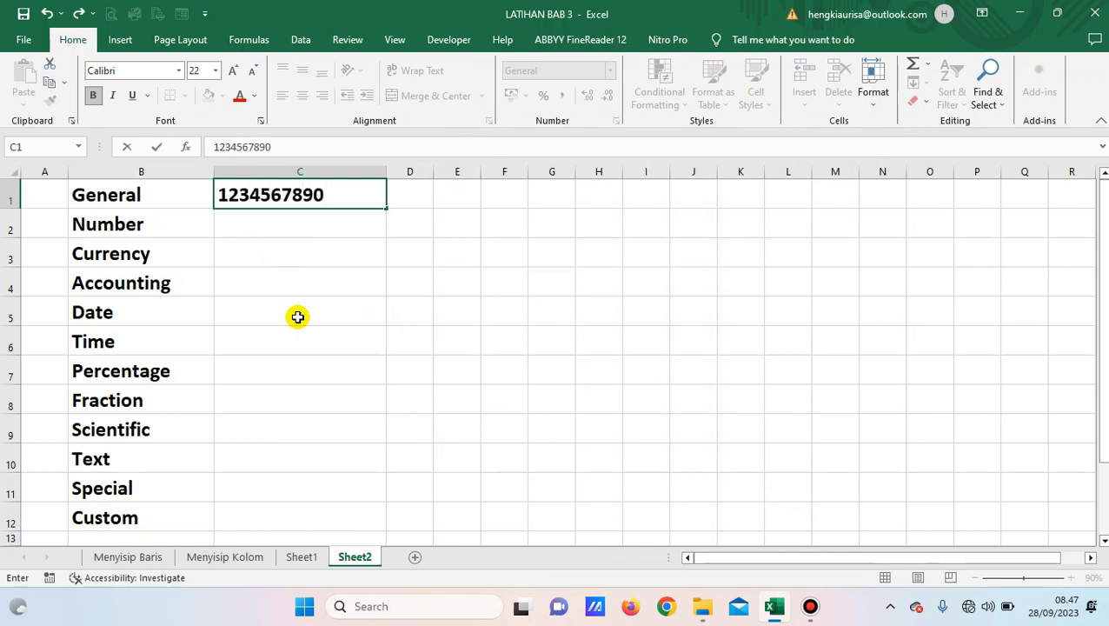
{"action": "key", "text": "Return"}
{"action": "left_click", "coordinate": [279, 194]}
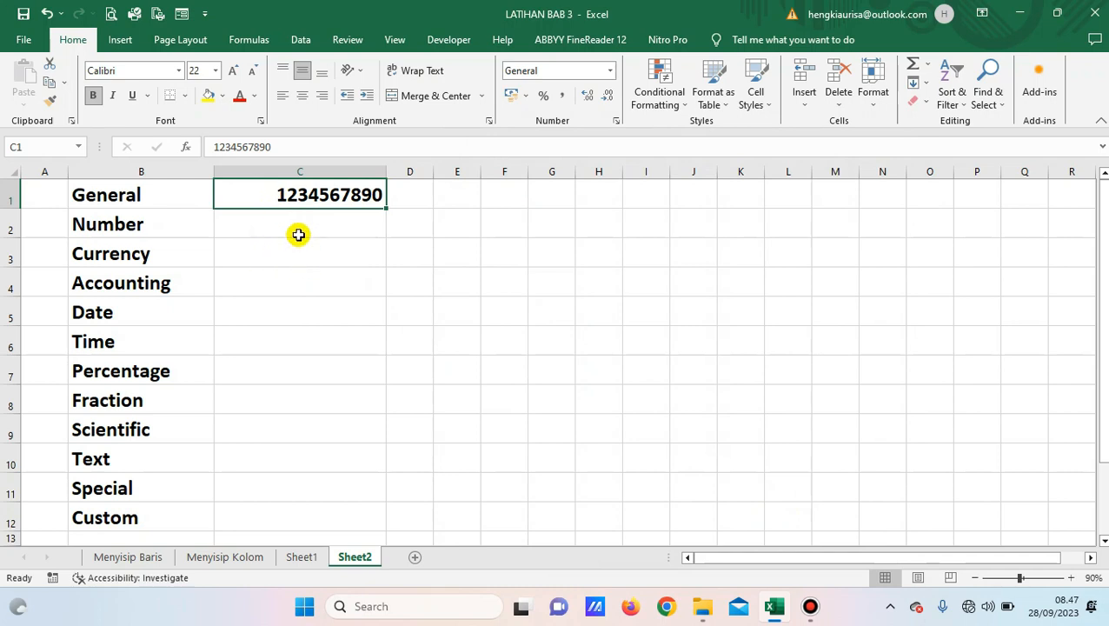
{"action": "left_click", "coordinate": [260, 223]}
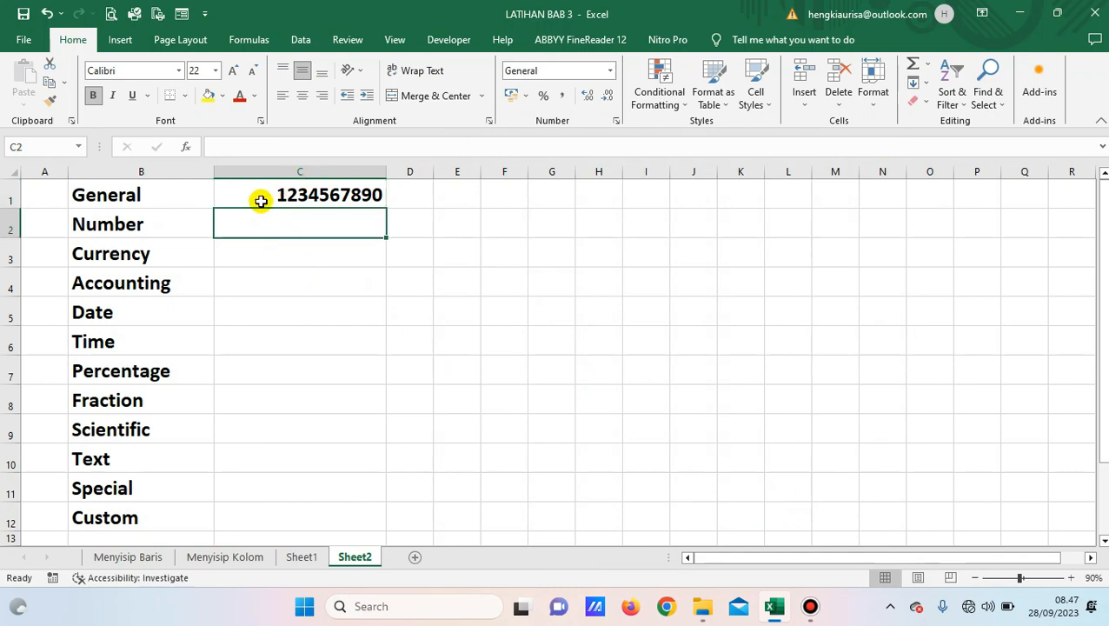
{"action": "left_click", "coordinate": [261, 200]}
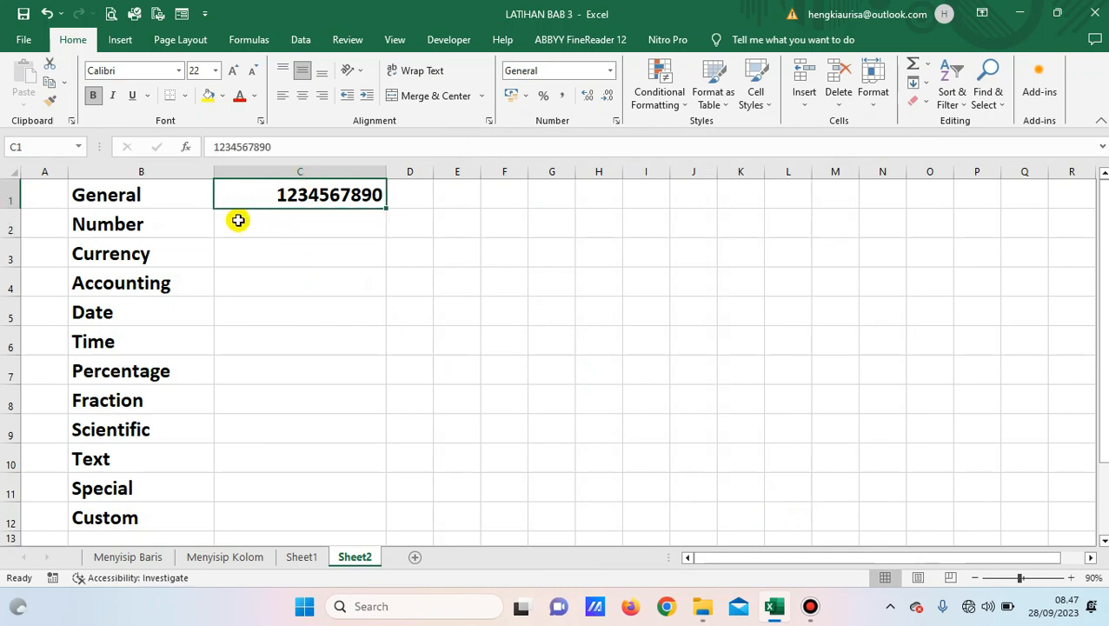
{"action": "left_click", "coordinate": [238, 221]}
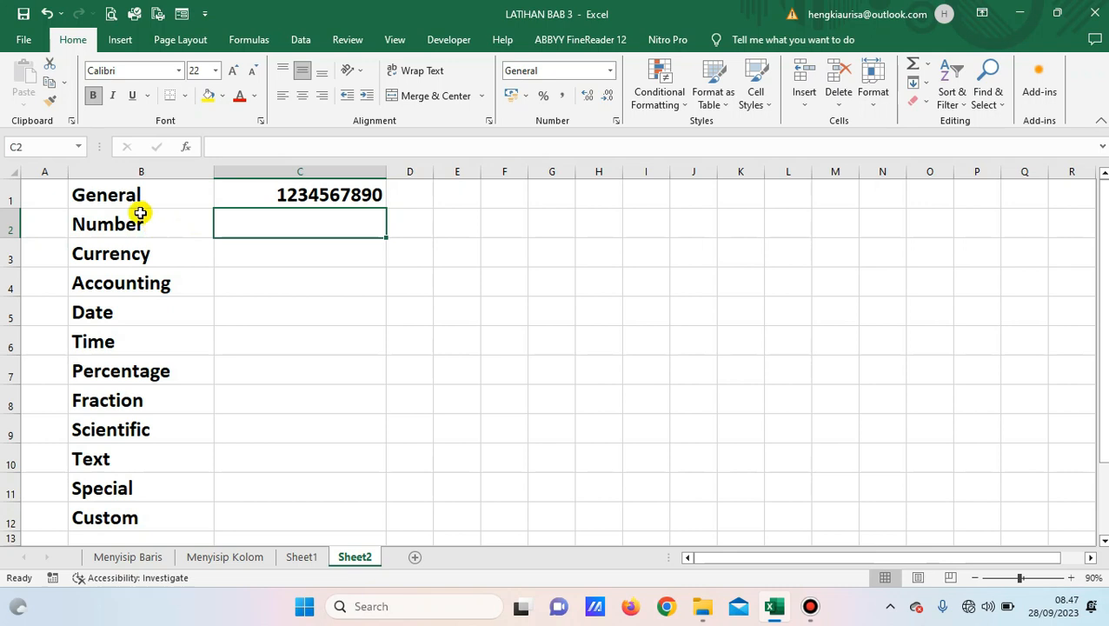
Apply the Number category to C2 with 2 decimal places and Use 1000 Separator turned on.
{"action": "left_click", "coordinate": [616, 123]}
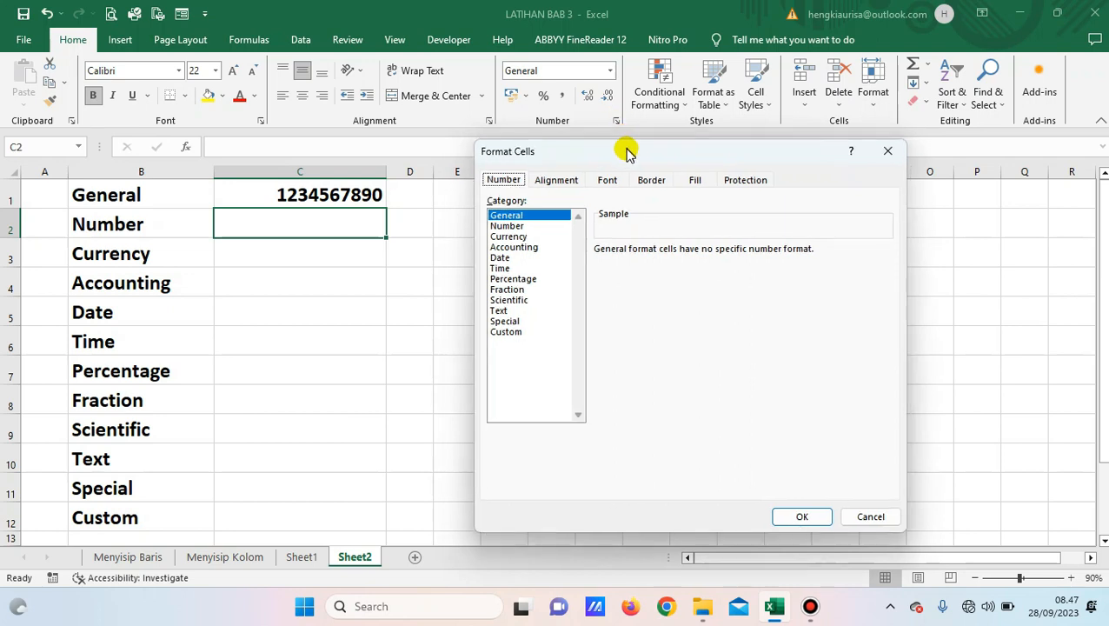
{"action": "left_click", "coordinate": [515, 228]}
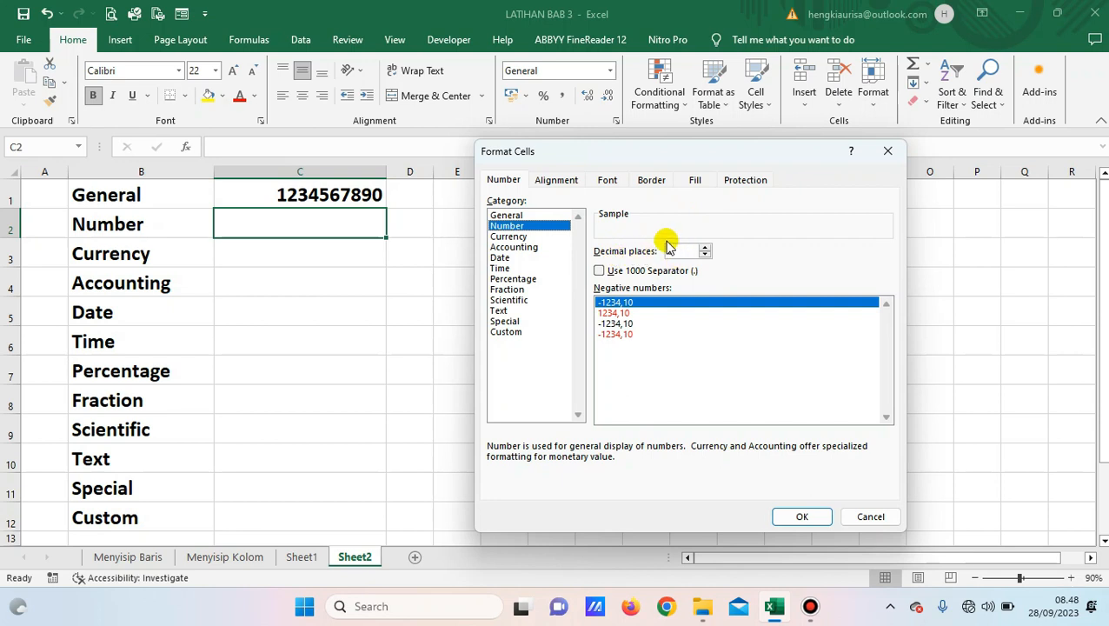
{"action": "left_click", "coordinate": [705, 247]}
{"action": "left_click", "coordinate": [705, 248]}
{"action": "left_click", "coordinate": [707, 255]}
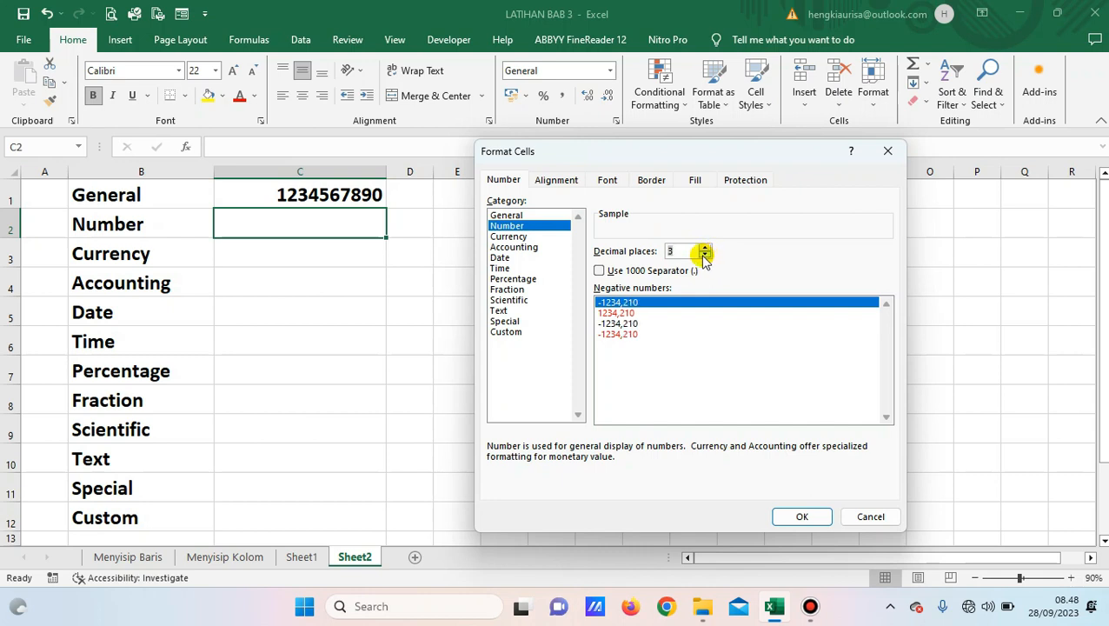
{"action": "left_click", "coordinate": [706, 255]}
{"action": "left_click", "coordinate": [706, 256]}
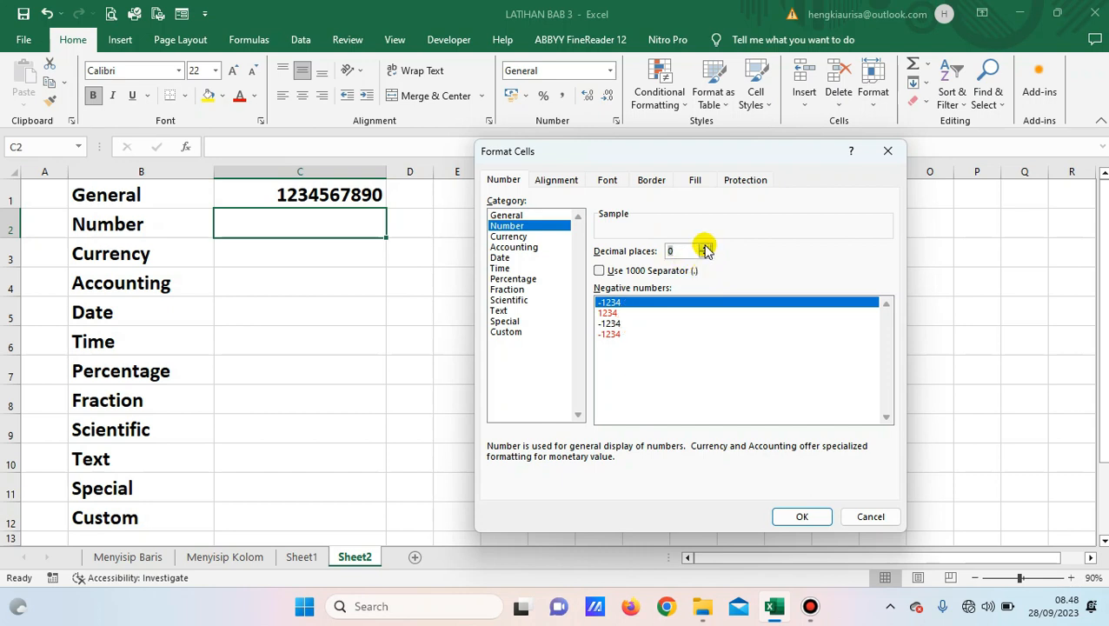
{"action": "double_click", "coordinate": [706, 248]}
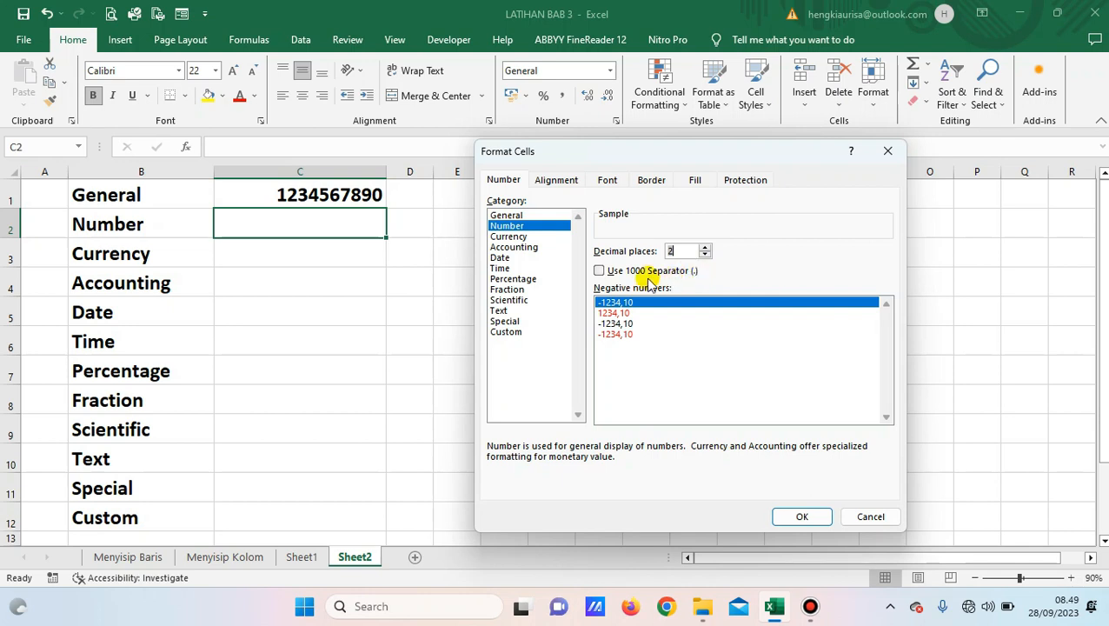
{"action": "left_click", "coordinate": [600, 271]}
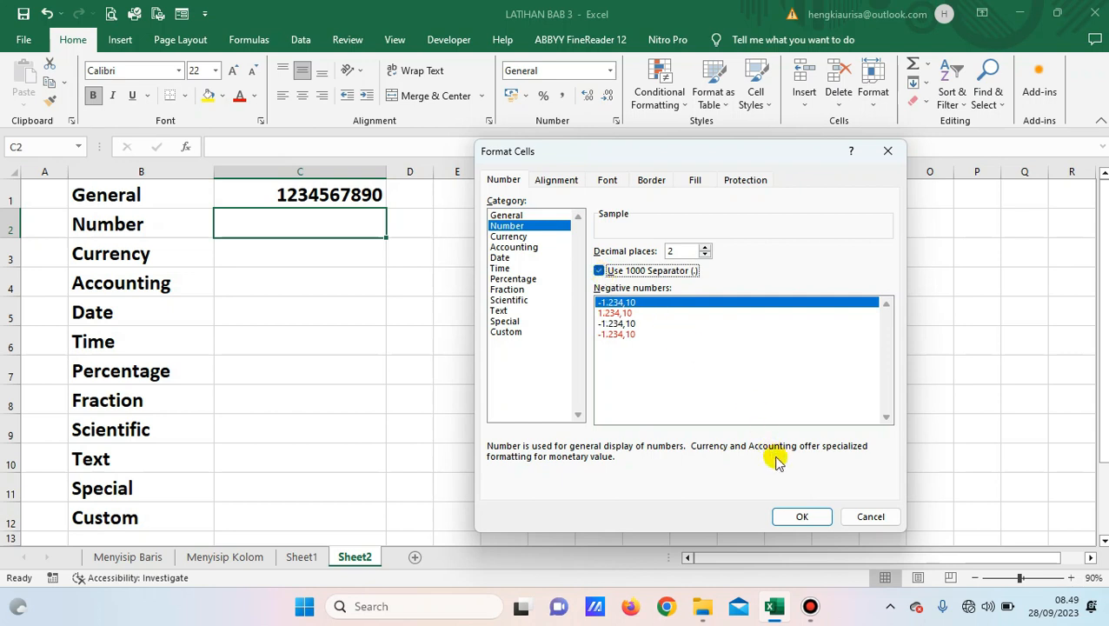
{"action": "left_click", "coordinate": [802, 517]}
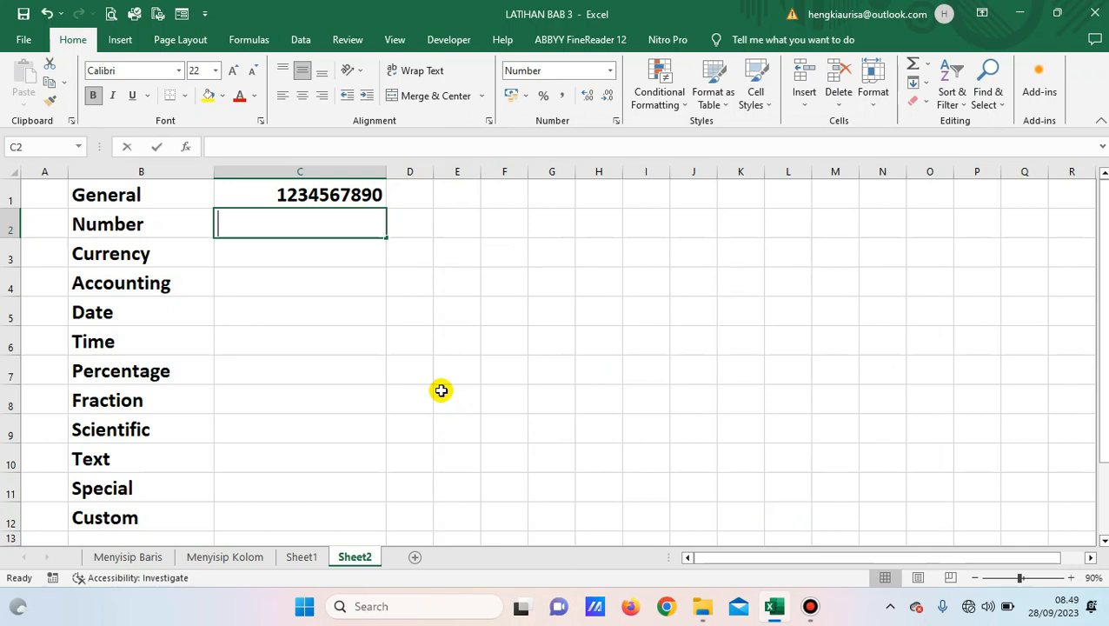
Enter 1500 in C2, replacing an earlier 1.000 entry.
{"action": "type", "text": "1.00"}
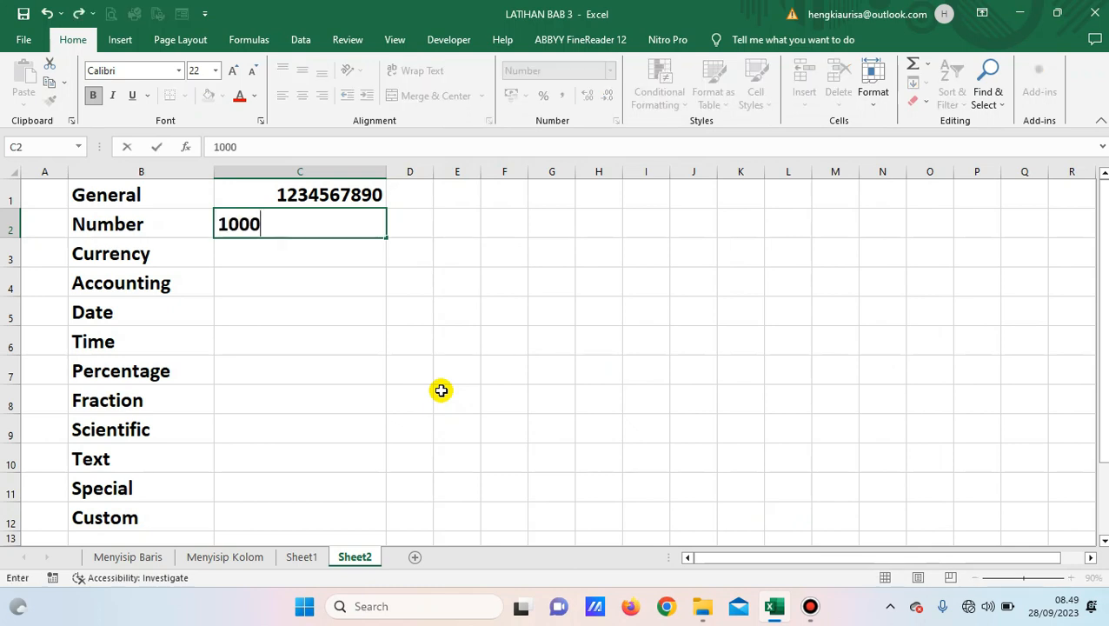
{"action": "type", "text": "0"}
{"action": "key", "text": "Return"}
{"action": "key", "text": "Up"}
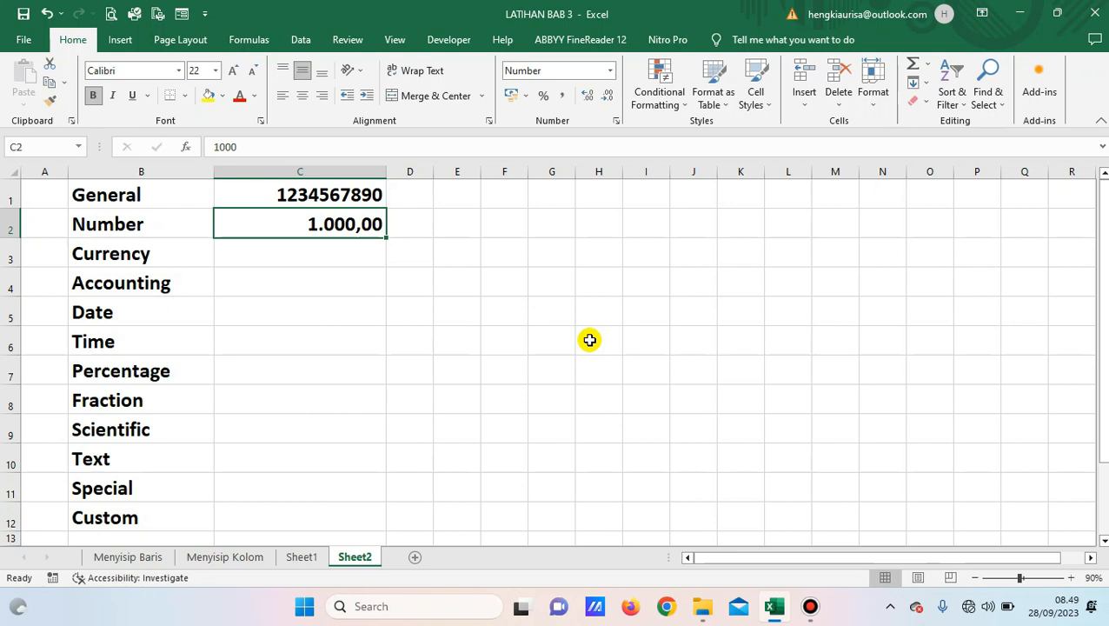
{"action": "type", "text": "1500"}
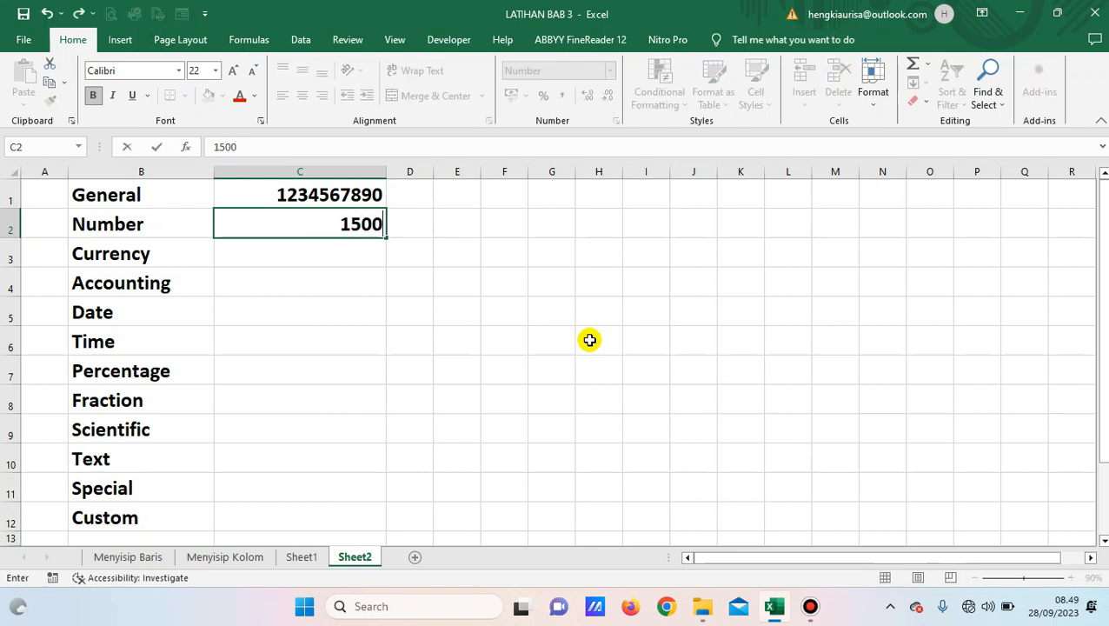
{"action": "key", "text": "Return"}
{"action": "key", "text": "Up"}
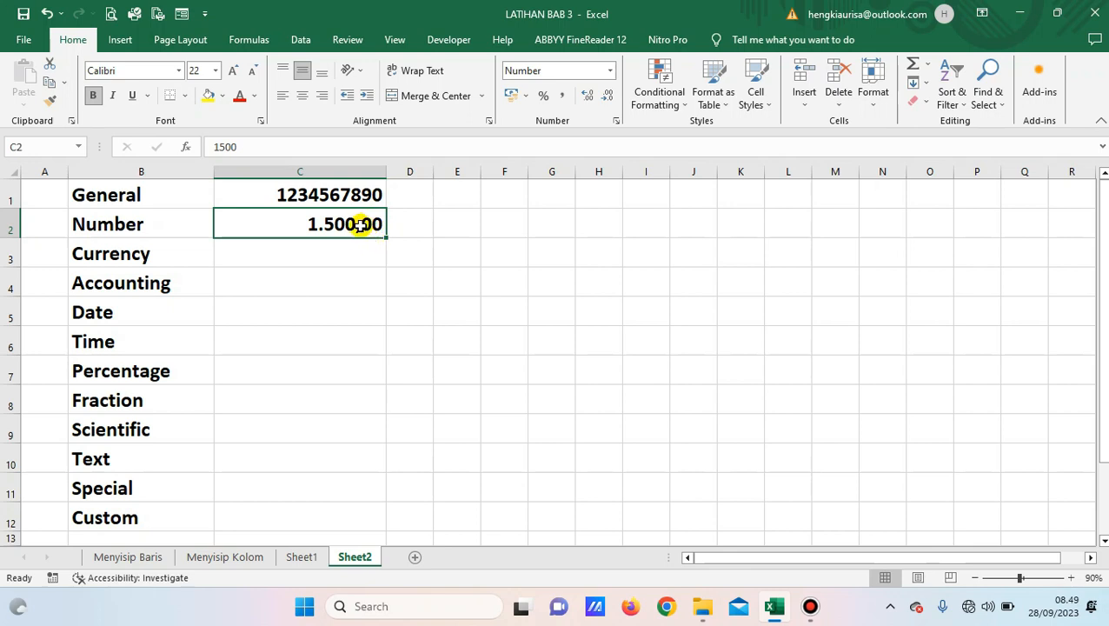
Raise C2's Number format to 3 decimal places so it shows 1.500,000.
{"action": "left_click", "coordinate": [616, 121]}
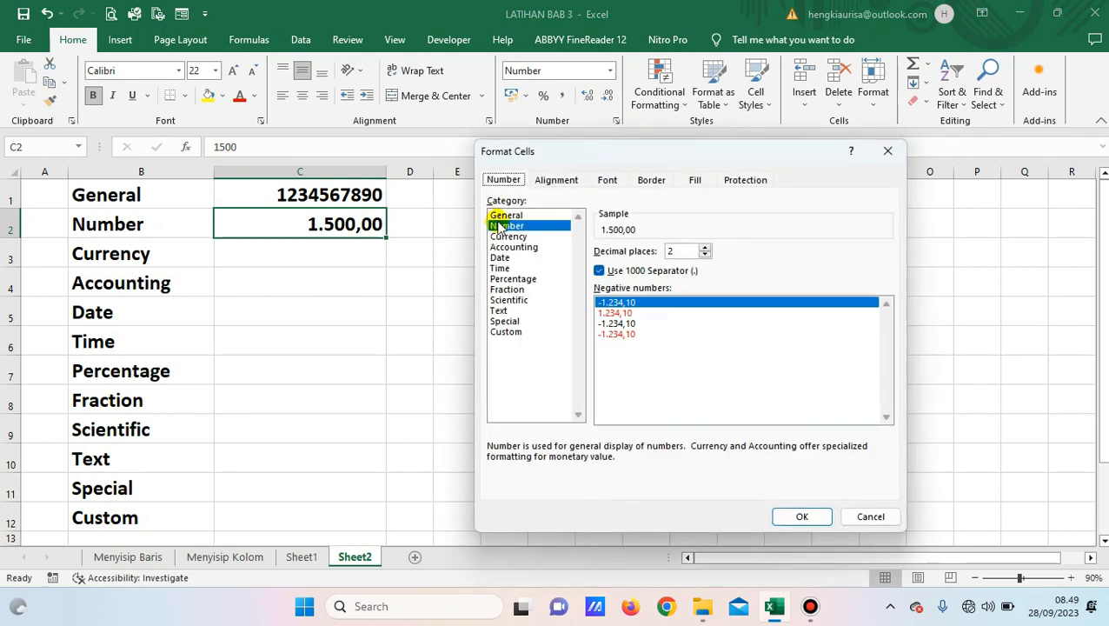
{"action": "left_click", "coordinate": [705, 247]}
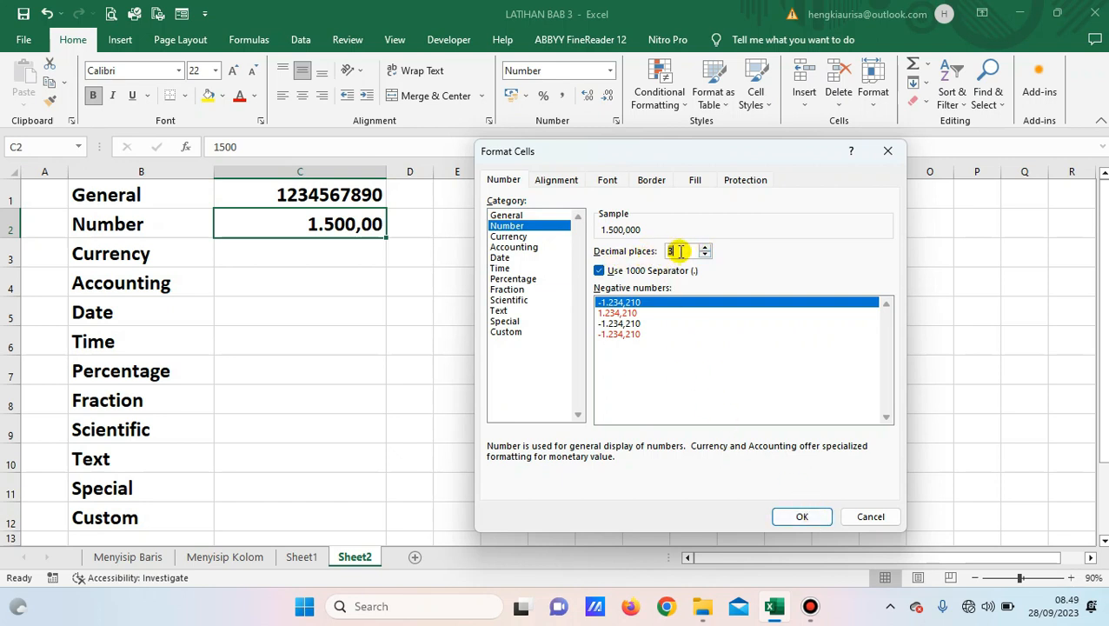
{"action": "left_click", "coordinate": [800, 524]}
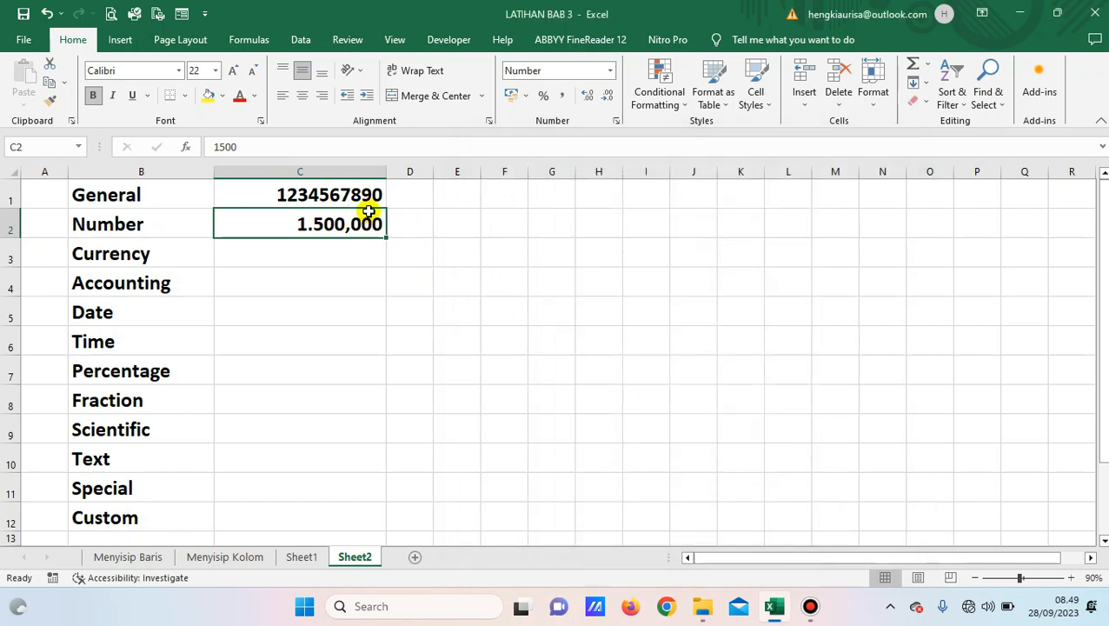
{"action": "left_click", "coordinate": [356, 250]}
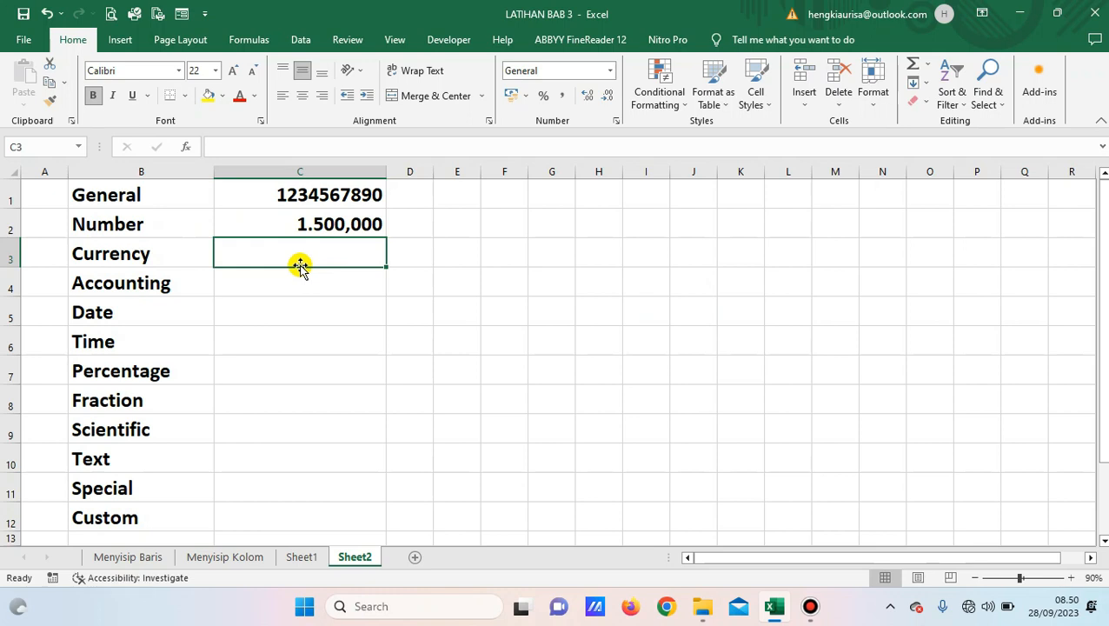
{"action": "left_click", "coordinate": [152, 284]}
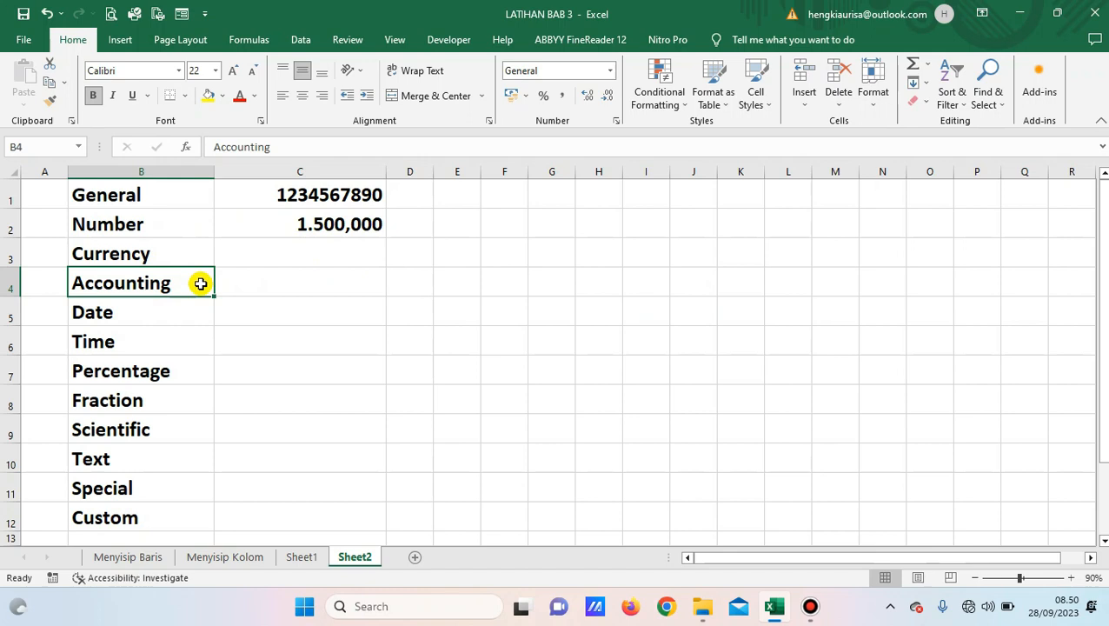
{"action": "left_click", "coordinate": [234, 285]}
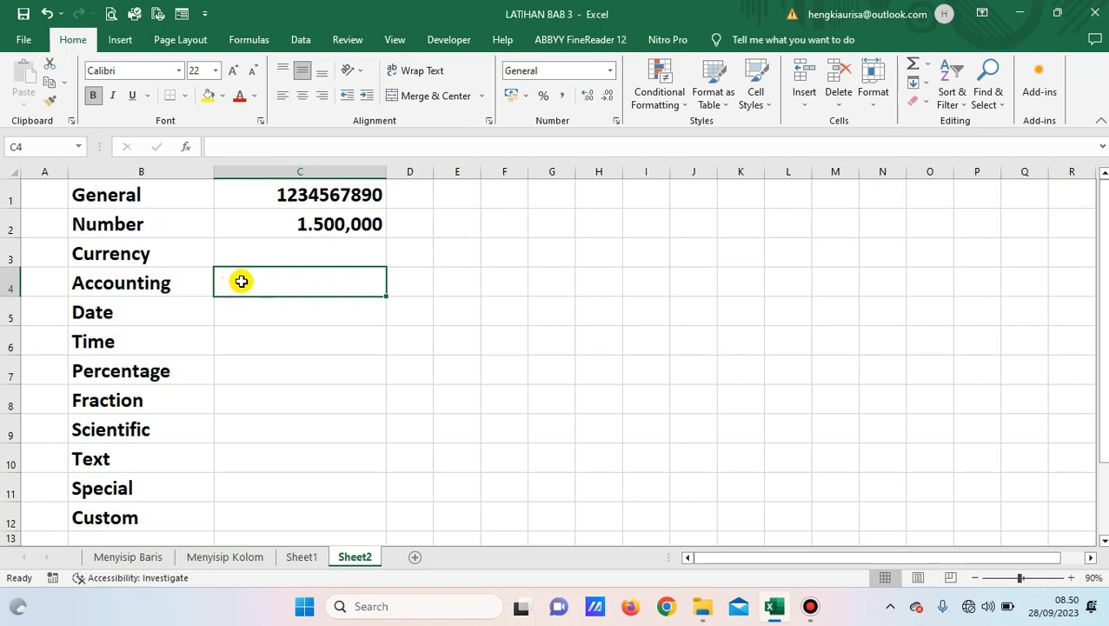
{"action": "left_click", "coordinate": [262, 253]}
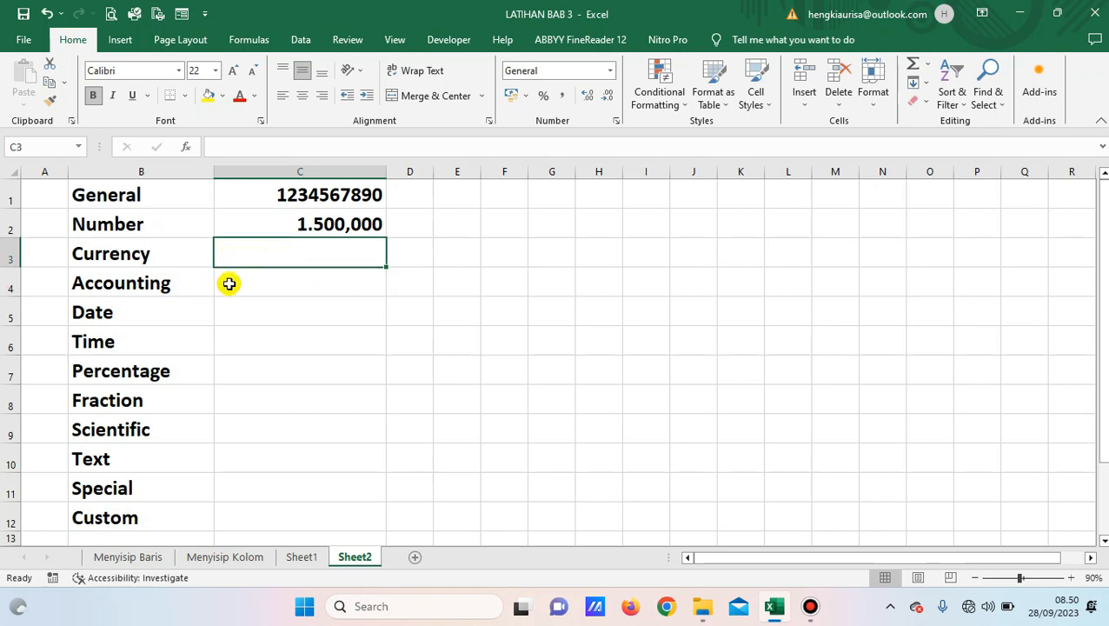
{"action": "left_click", "coordinate": [237, 283]}
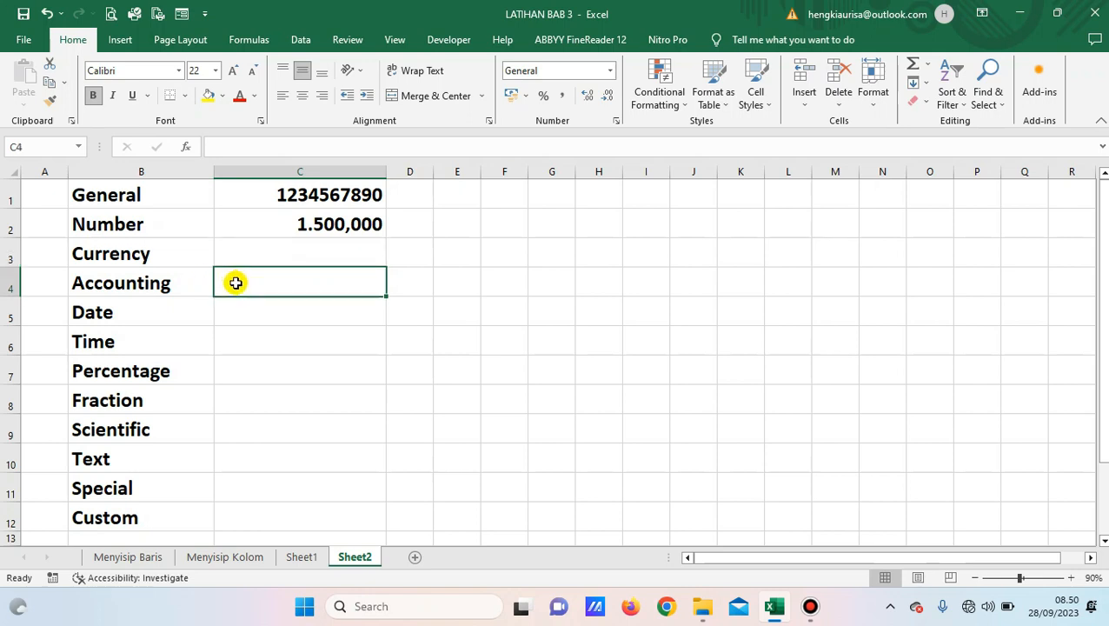
{"action": "left_click", "coordinate": [313, 254]}
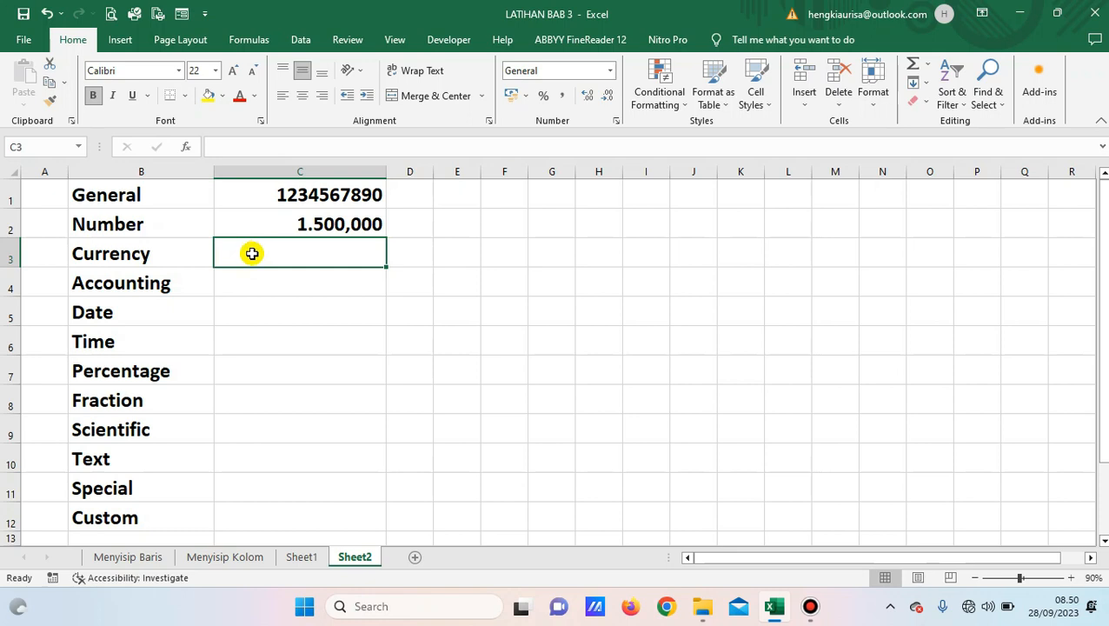
{"action": "left_click", "coordinate": [253, 282]}
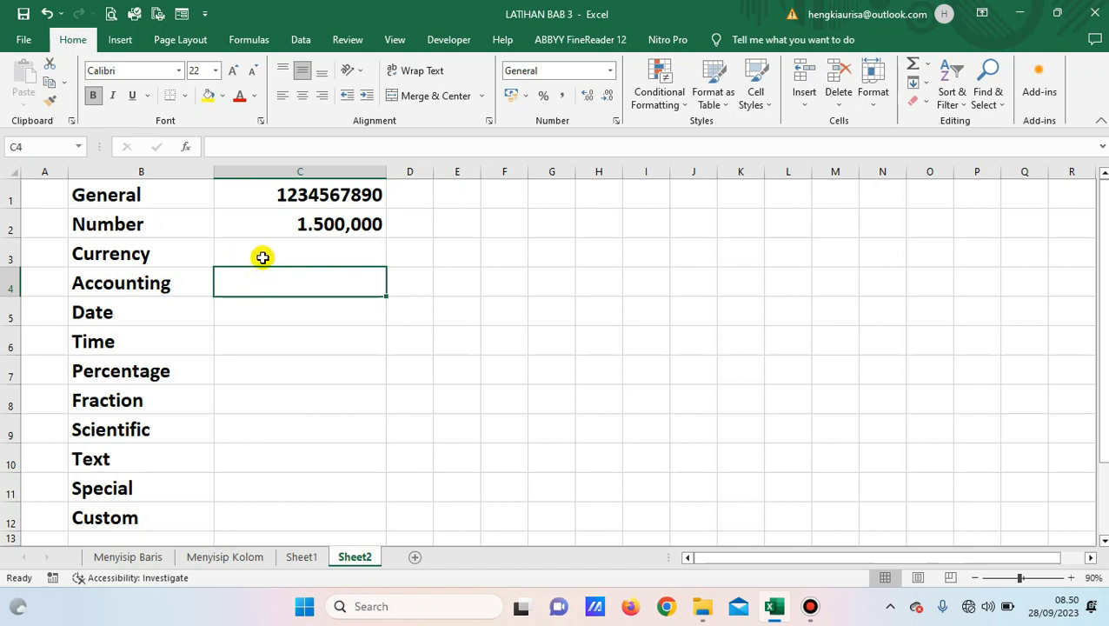
{"action": "left_click", "coordinate": [263, 256]}
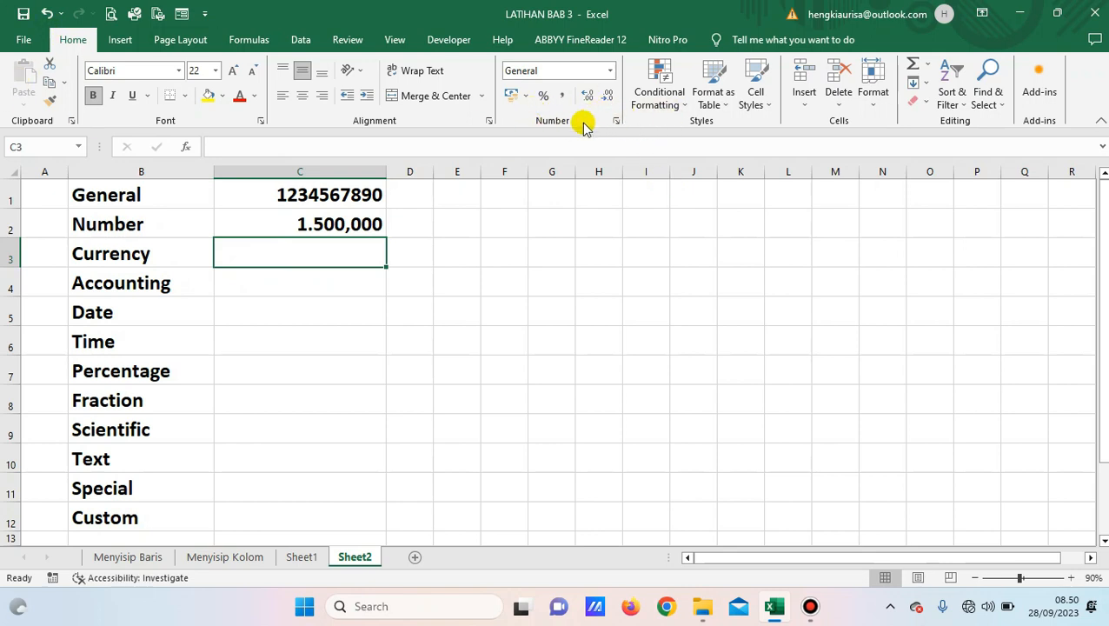
Format C3 as Currency with 0 decimal places.
{"action": "left_click", "coordinate": [615, 121]}
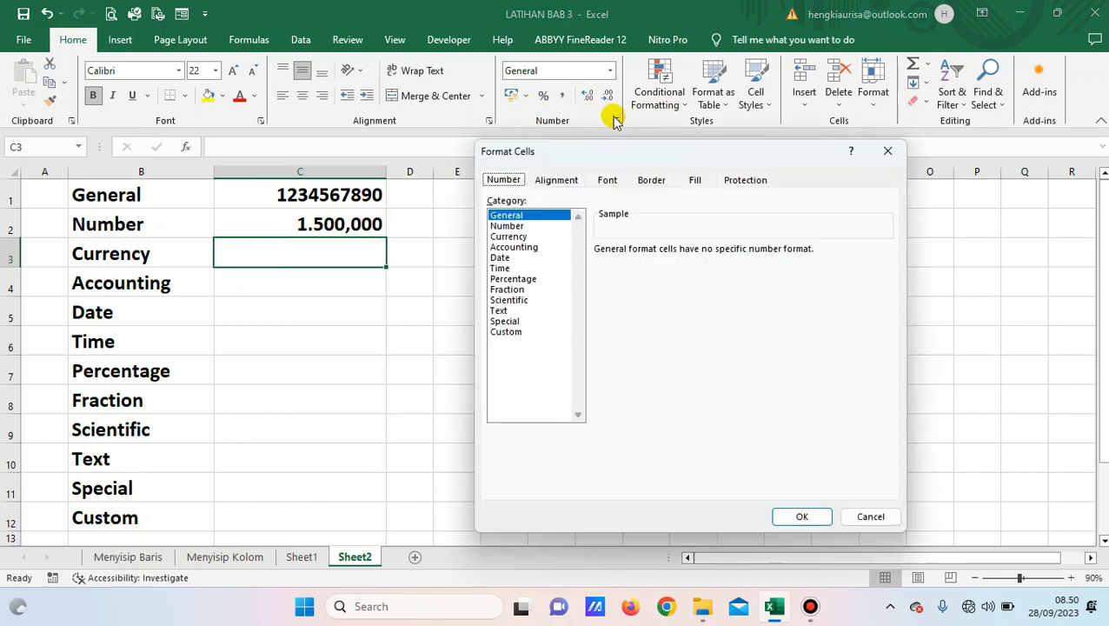
{"action": "left_click", "coordinate": [520, 236]}
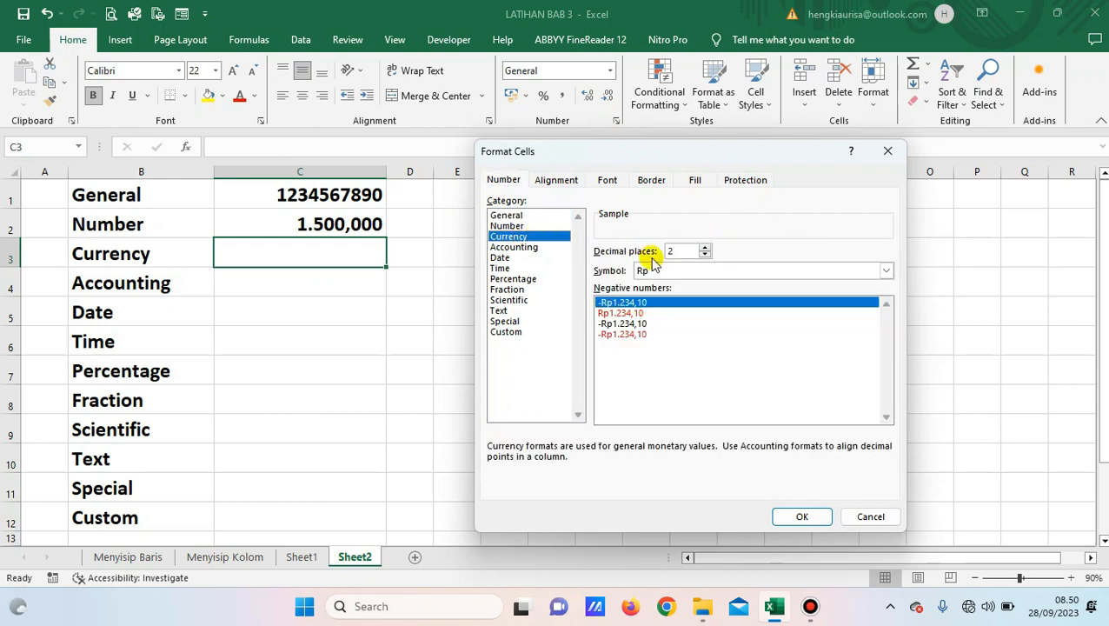
{"action": "left_click", "coordinate": [704, 256]}
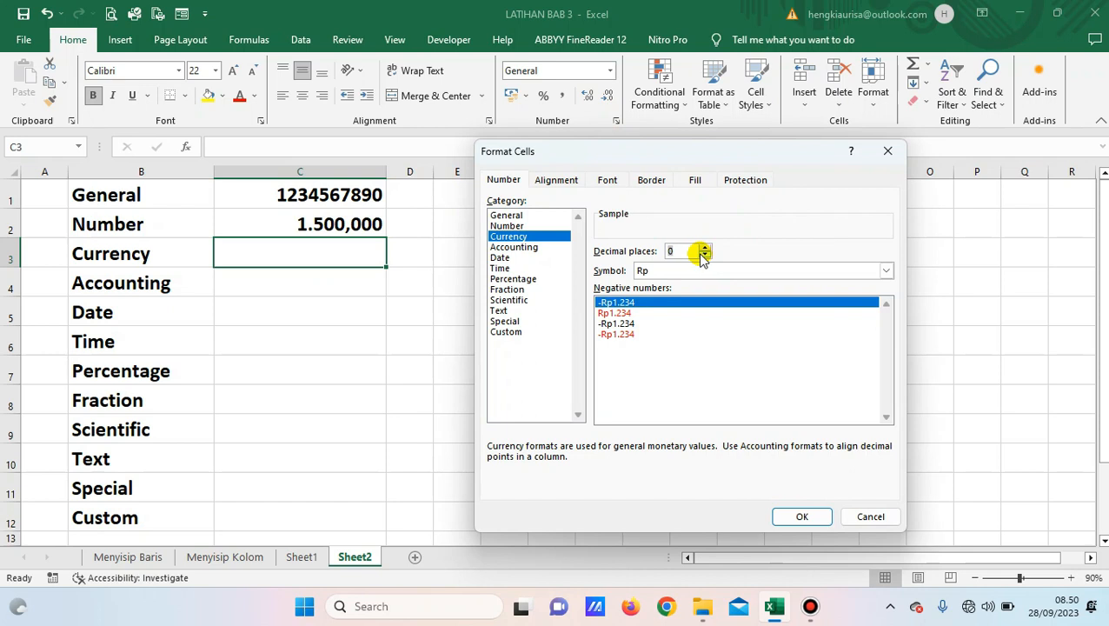
{"action": "double_click", "coordinate": [665, 251]}
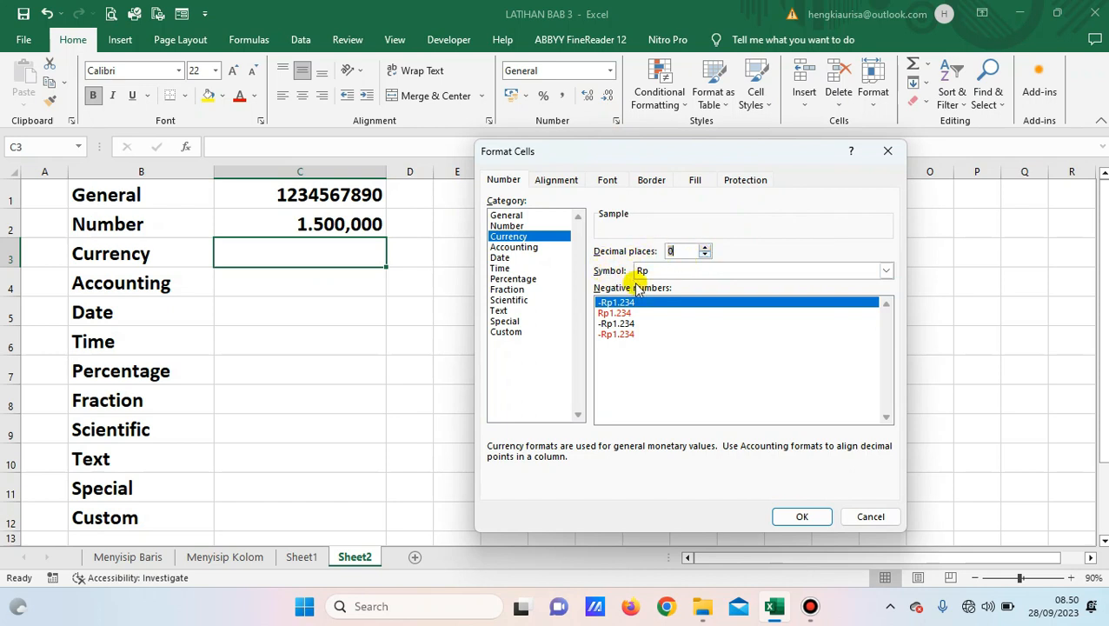
{"action": "left_click", "coordinate": [817, 525]}
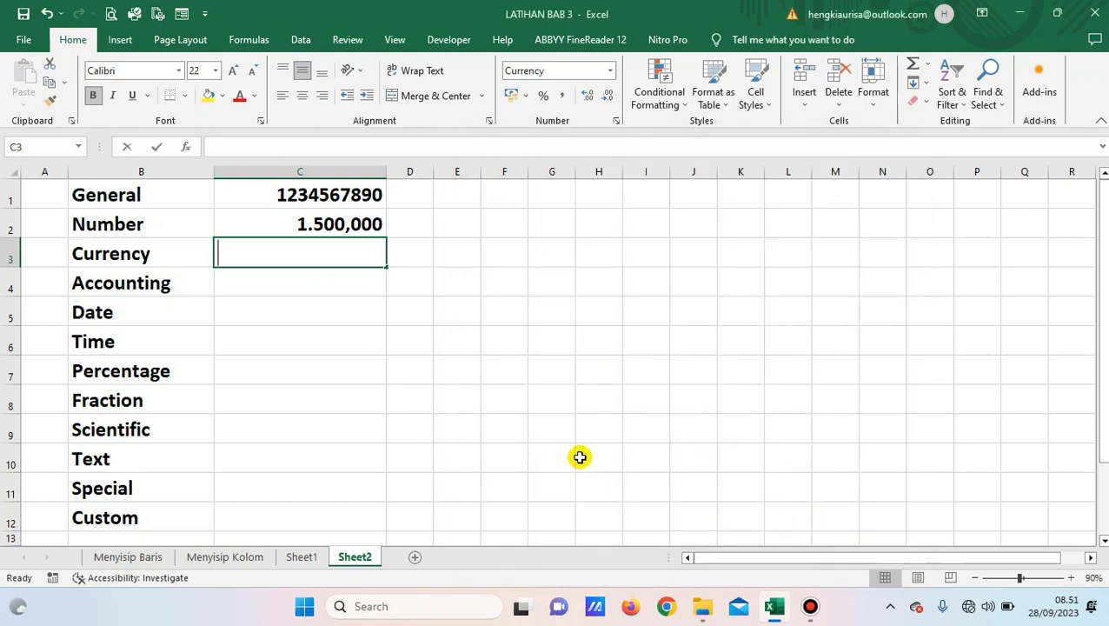
Enter 5000 in C3 so it shows Rp5.000, then select C4.
{"action": "type", "text": "5000"}
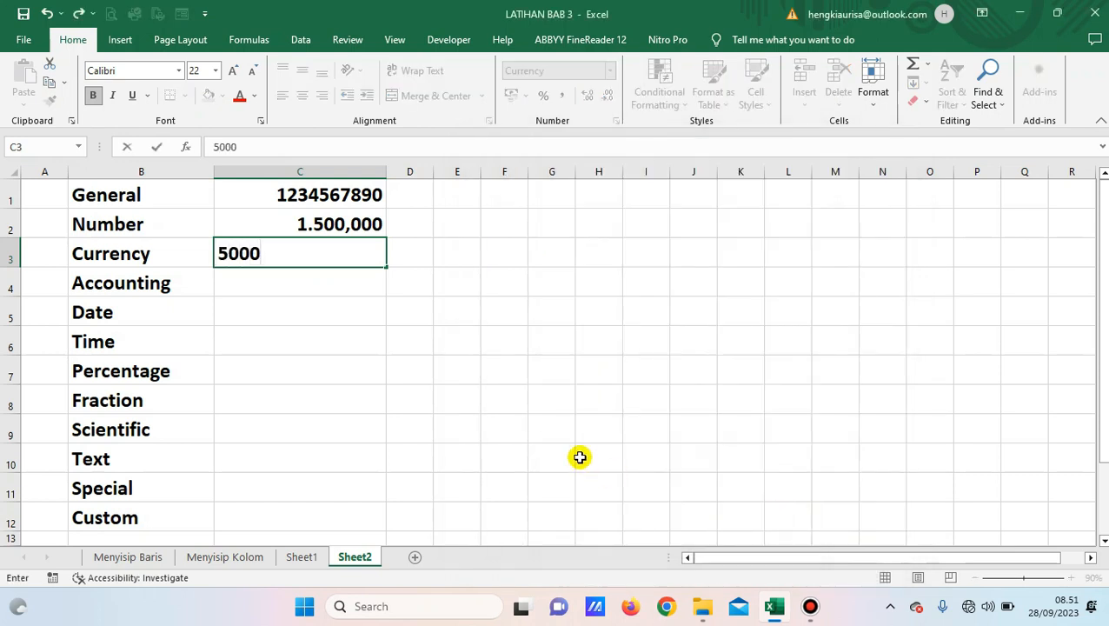
{"action": "key", "text": "ctrl+Return"}
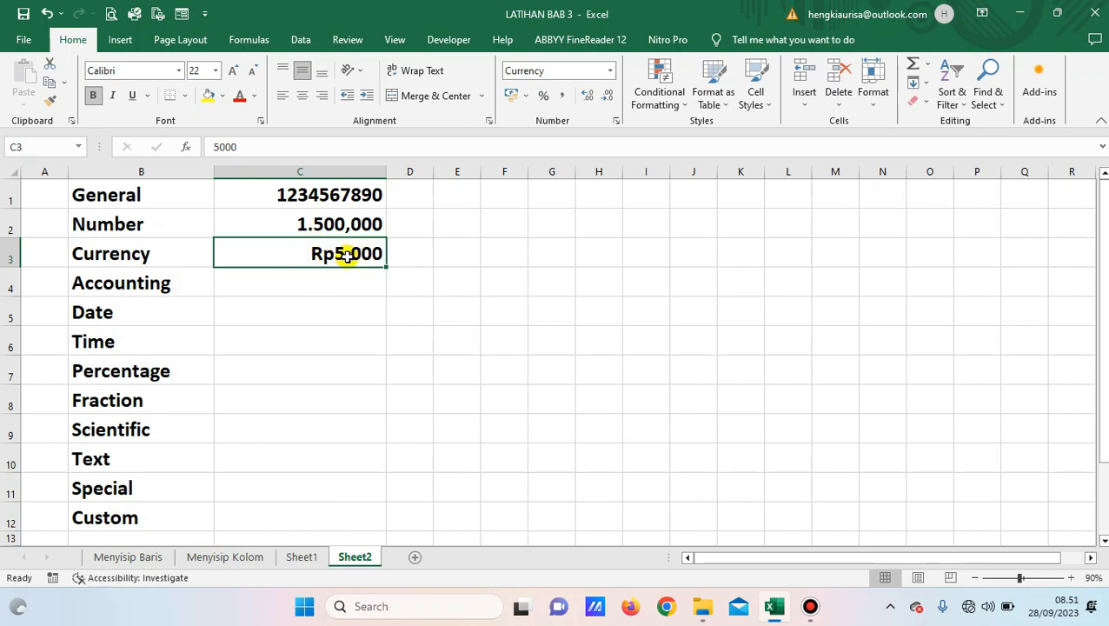
{"action": "left_click", "coordinate": [238, 285]}
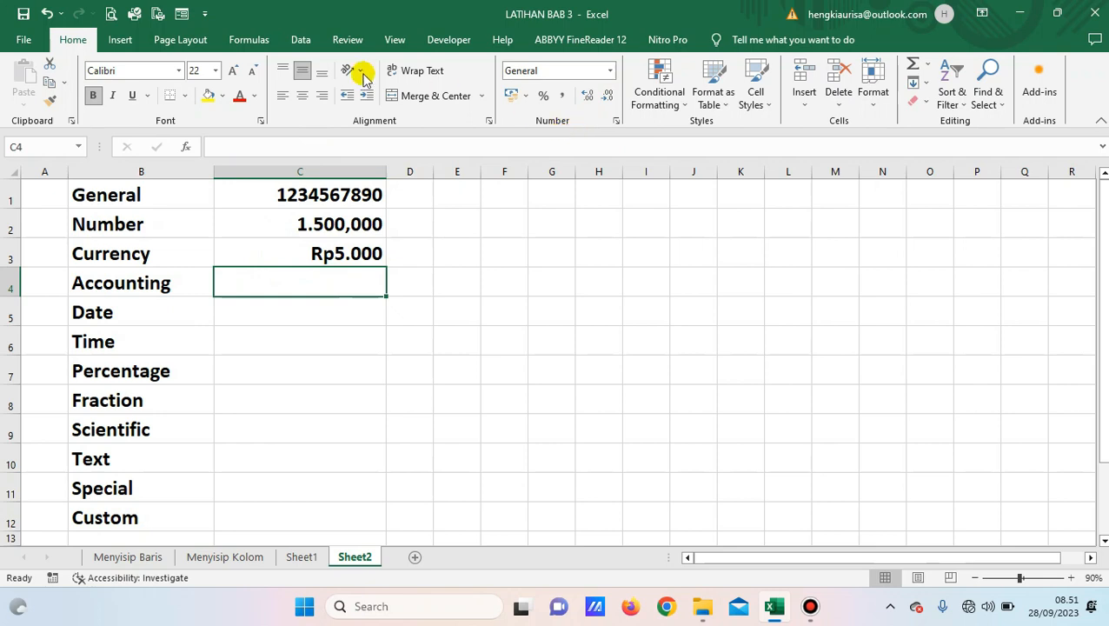
Format C4 as Accounting with 0 decimal places.
{"action": "left_click", "coordinate": [616, 120]}
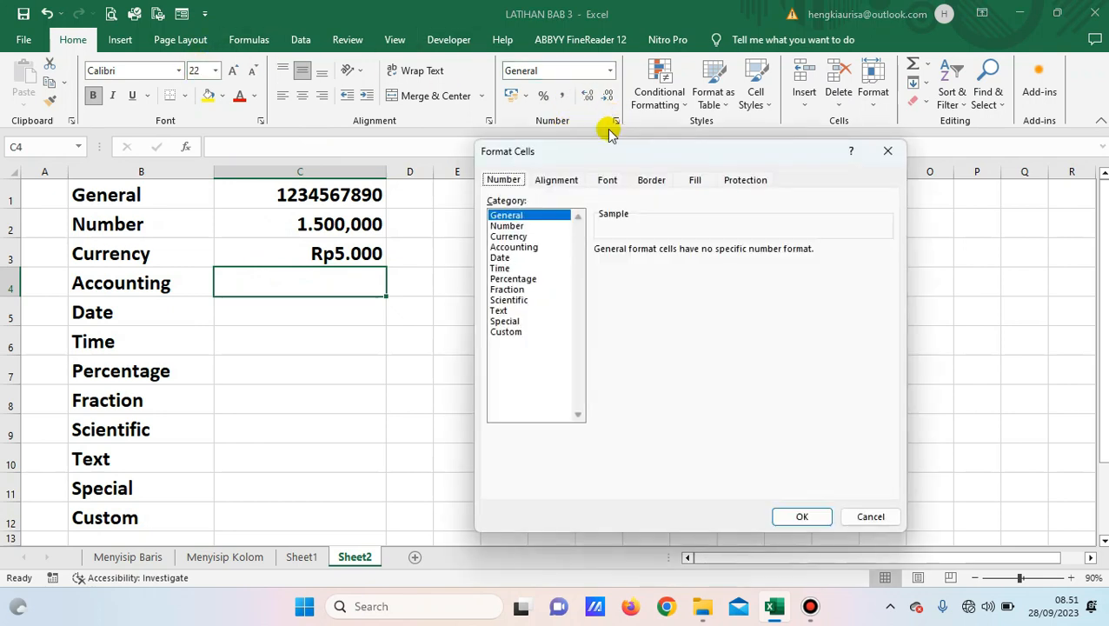
{"action": "left_click", "coordinate": [519, 248]}
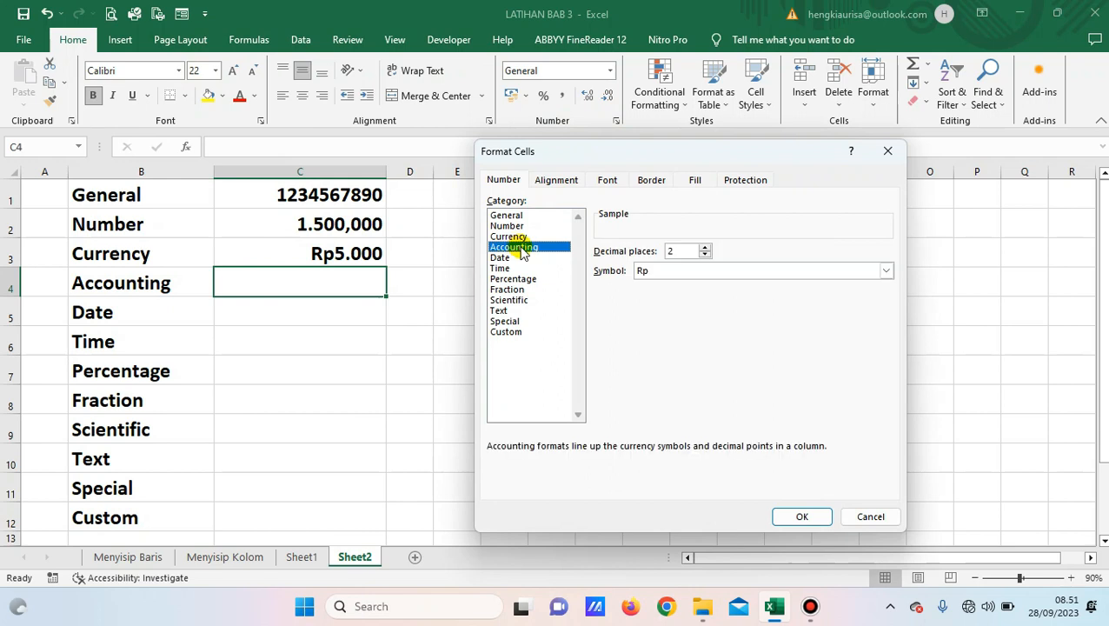
{"action": "left_click", "coordinate": [705, 256]}
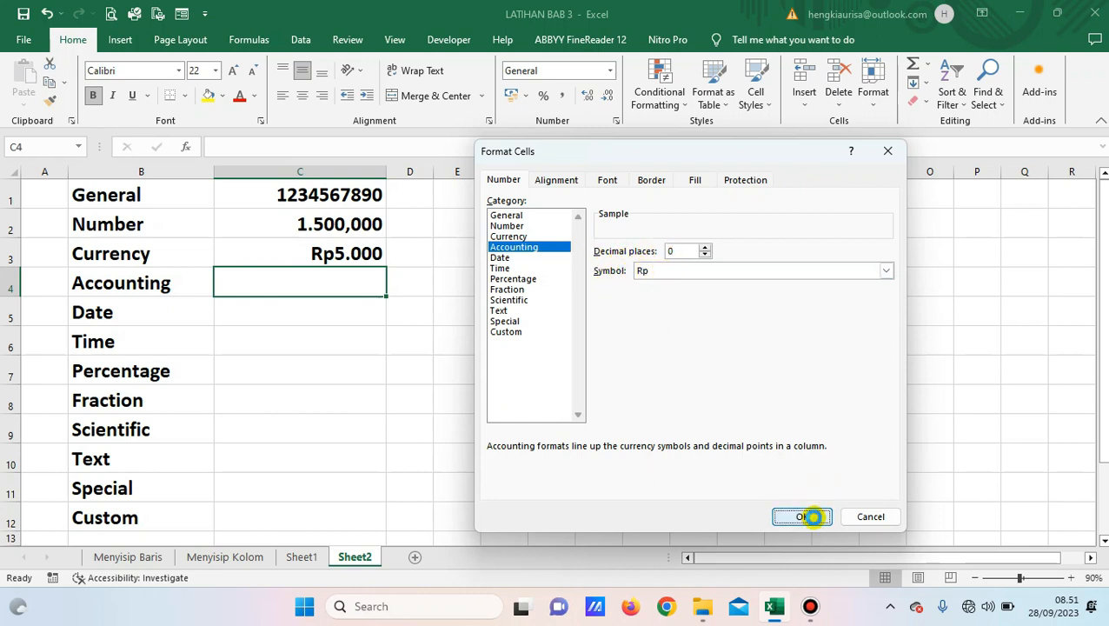
{"action": "left_click", "coordinate": [803, 516]}
Enter 5000 in C4 to show Rp 5.000, compare it with C3, then select C5.
{"action": "type", "text": "5000"}
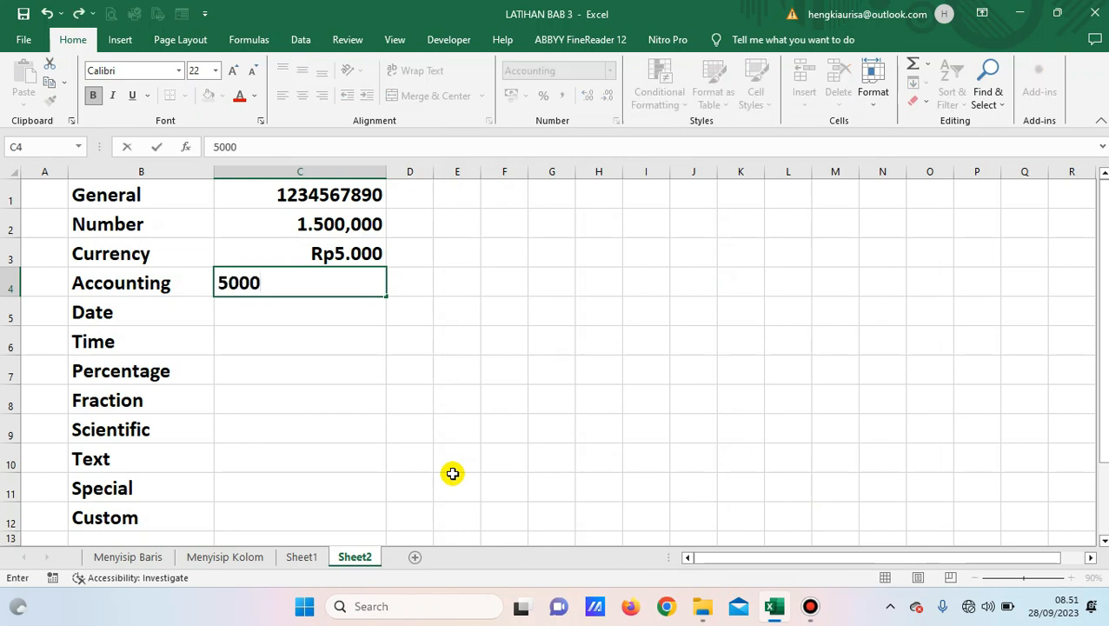
{"action": "key", "text": "Return"}
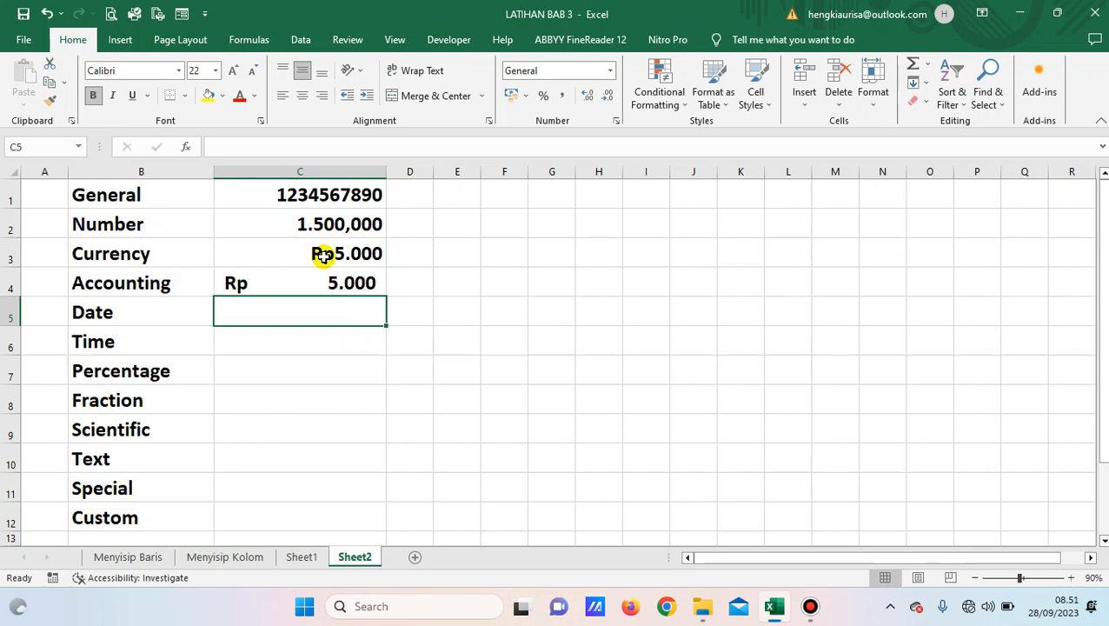
{"action": "left_click", "coordinate": [323, 255]}
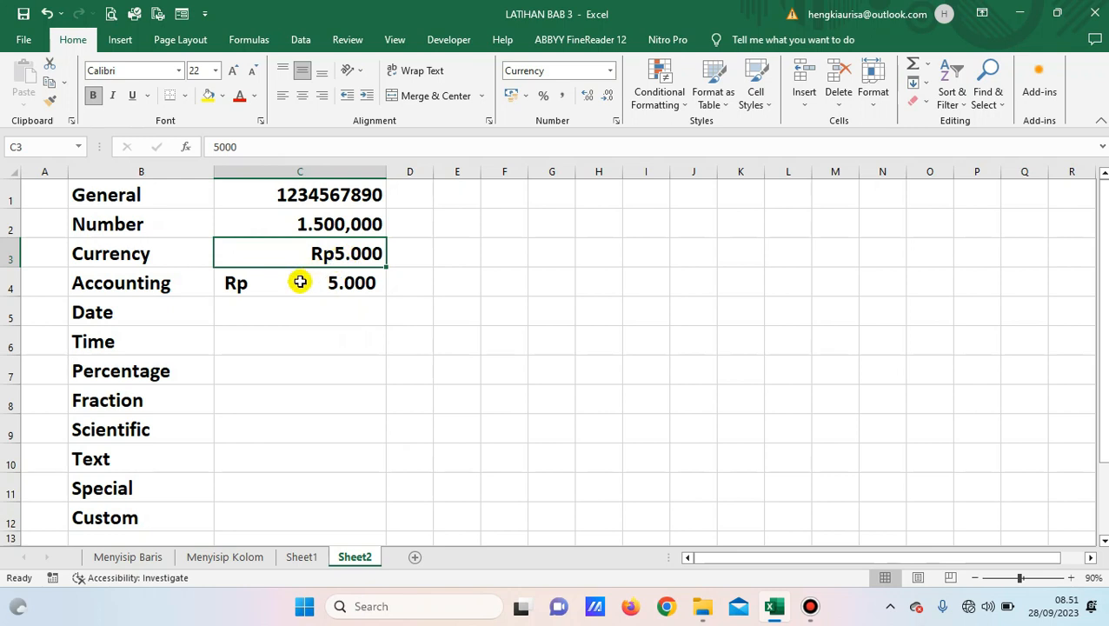
{"action": "left_click", "coordinate": [300, 281]}
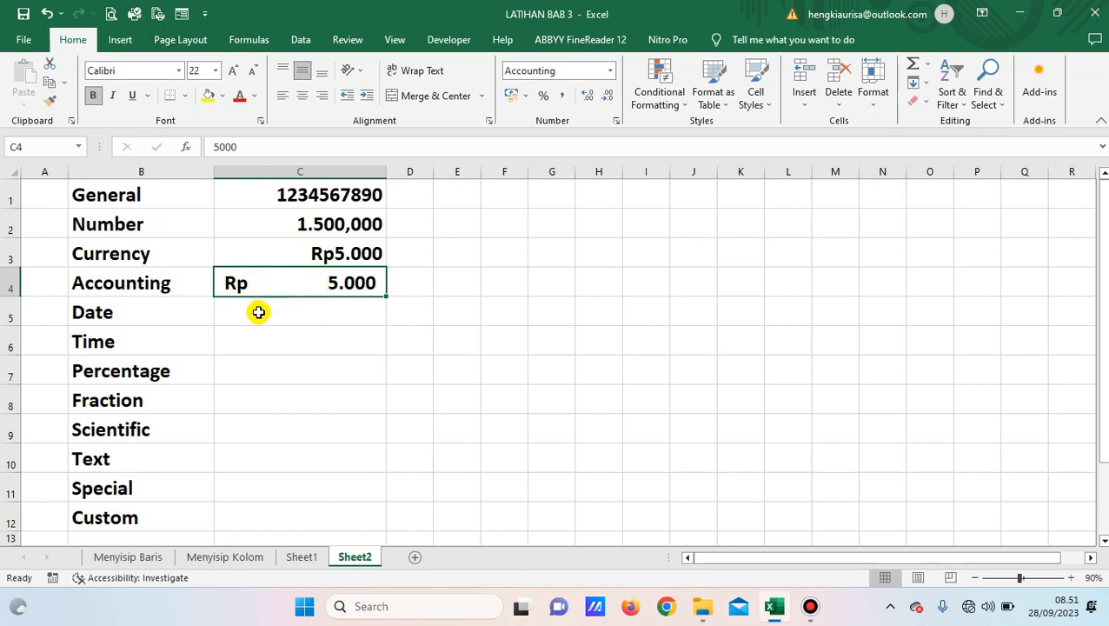
{"action": "left_click", "coordinate": [258, 312]}
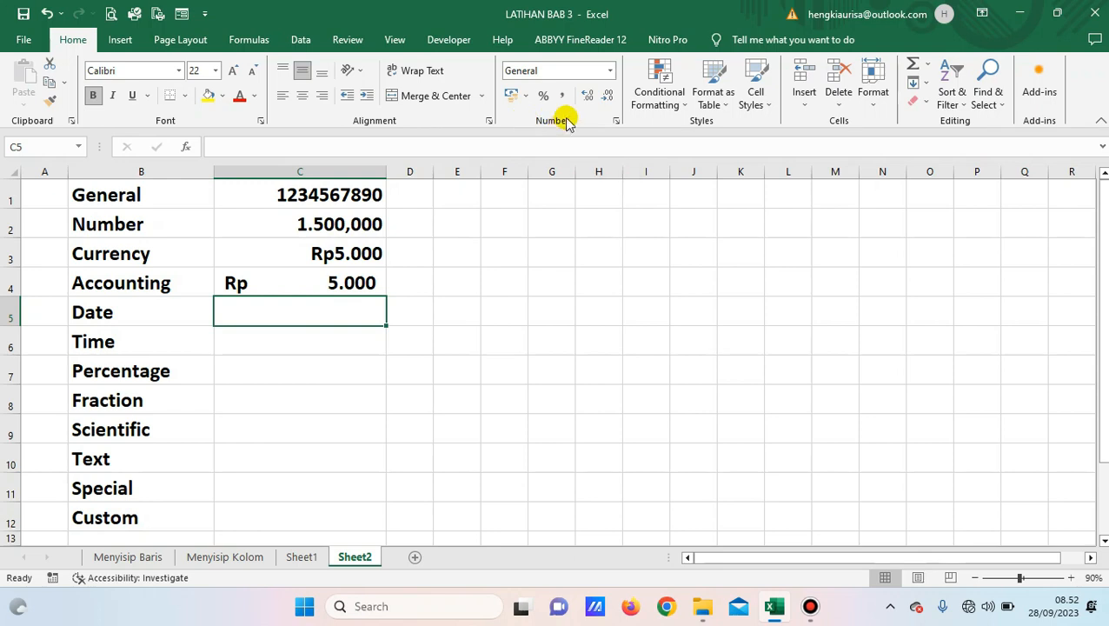
Format C5 with the 14/03/2012 Date type, keeping the Indonesian locale.
{"action": "left_click", "coordinate": [616, 121]}
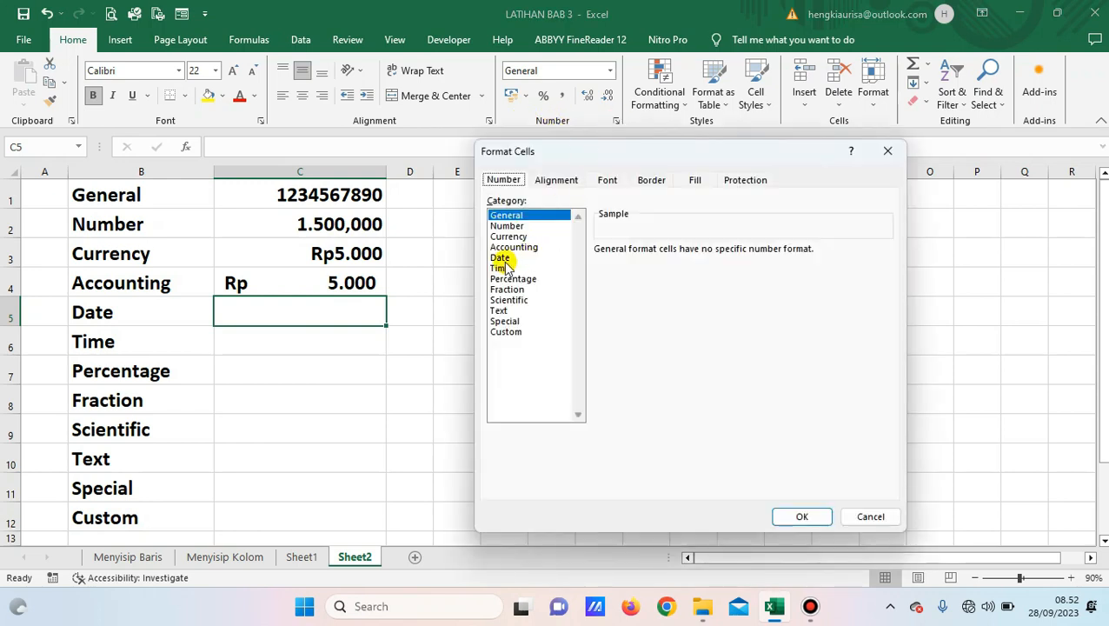
{"action": "left_click", "coordinate": [502, 259]}
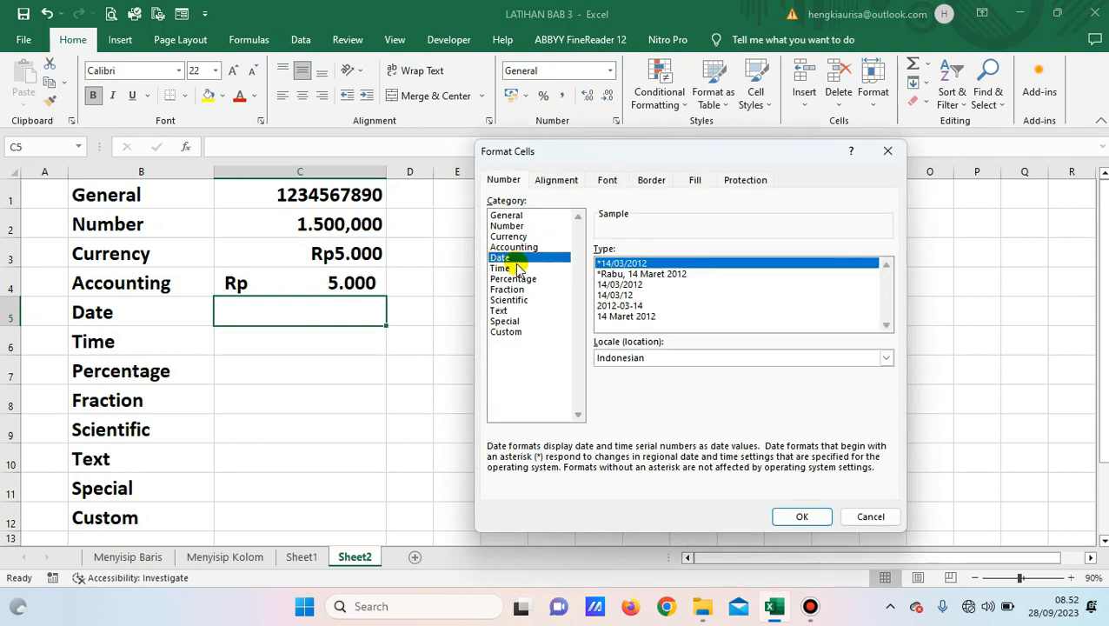
{"action": "left_click", "coordinate": [657, 359]}
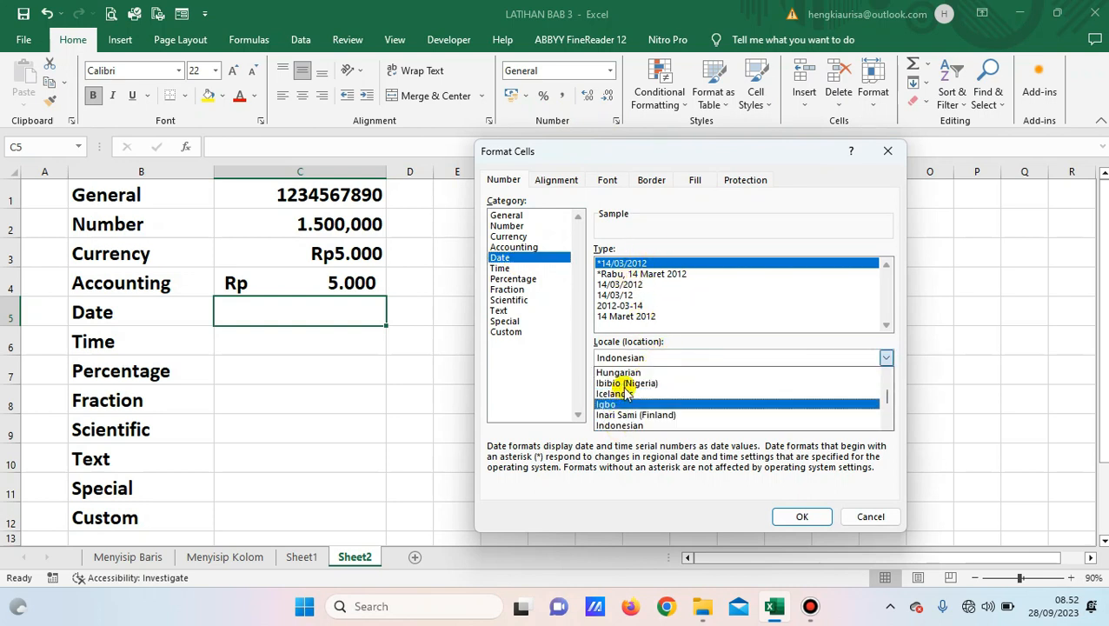
{"action": "left_click", "coordinate": [658, 358]}
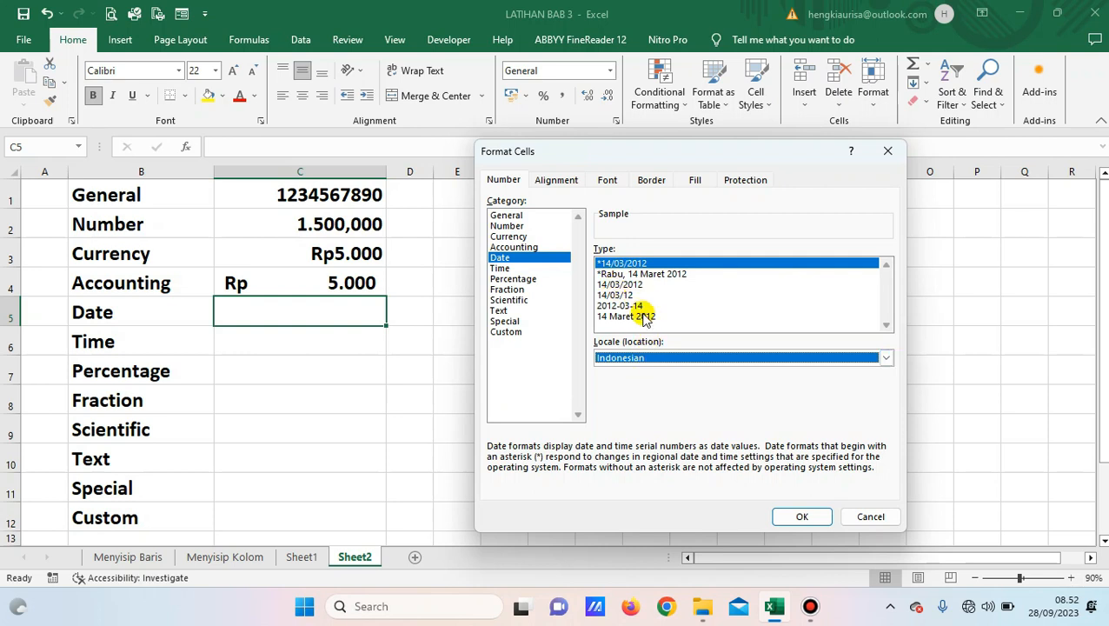
{"action": "left_click", "coordinate": [619, 285]}
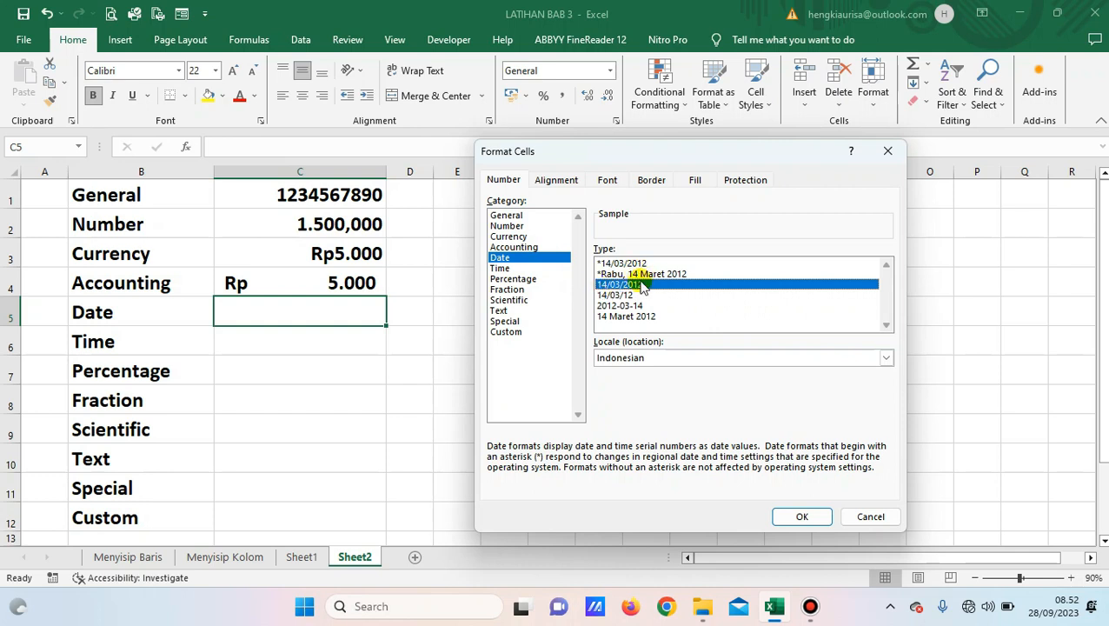
{"action": "left_click", "coordinate": [797, 516]}
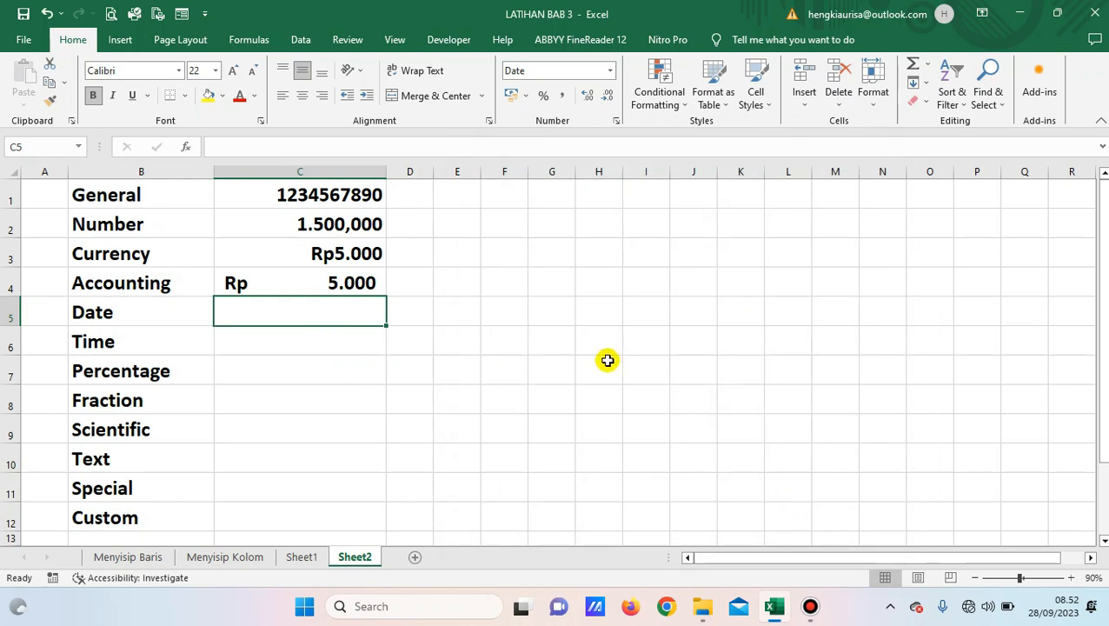
Enter 28 September 2023 in C5 so it shows 28/09/2023, then select C6.
{"action": "type", "text": "28"}
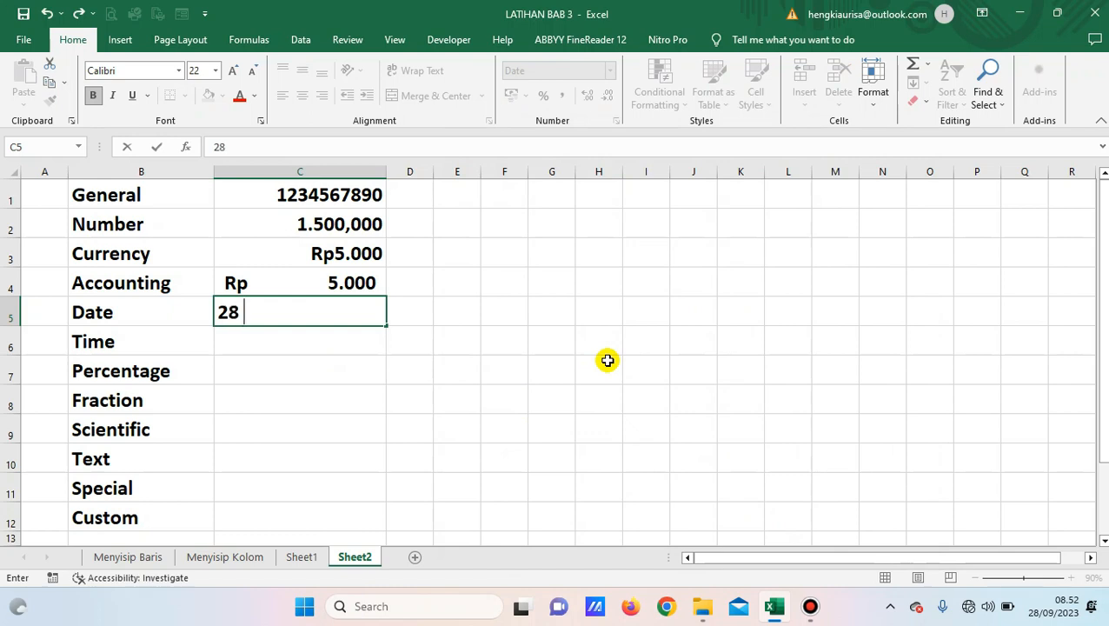
{"action": "type", "text": " September 2023"}
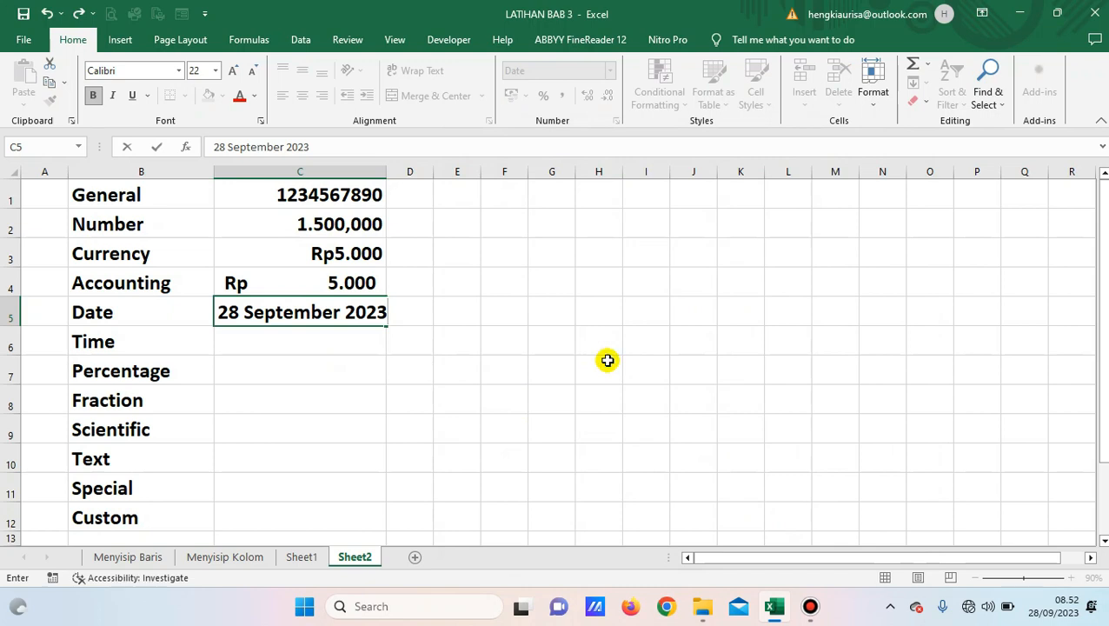
{"action": "key", "text": "ctrl+Return"}
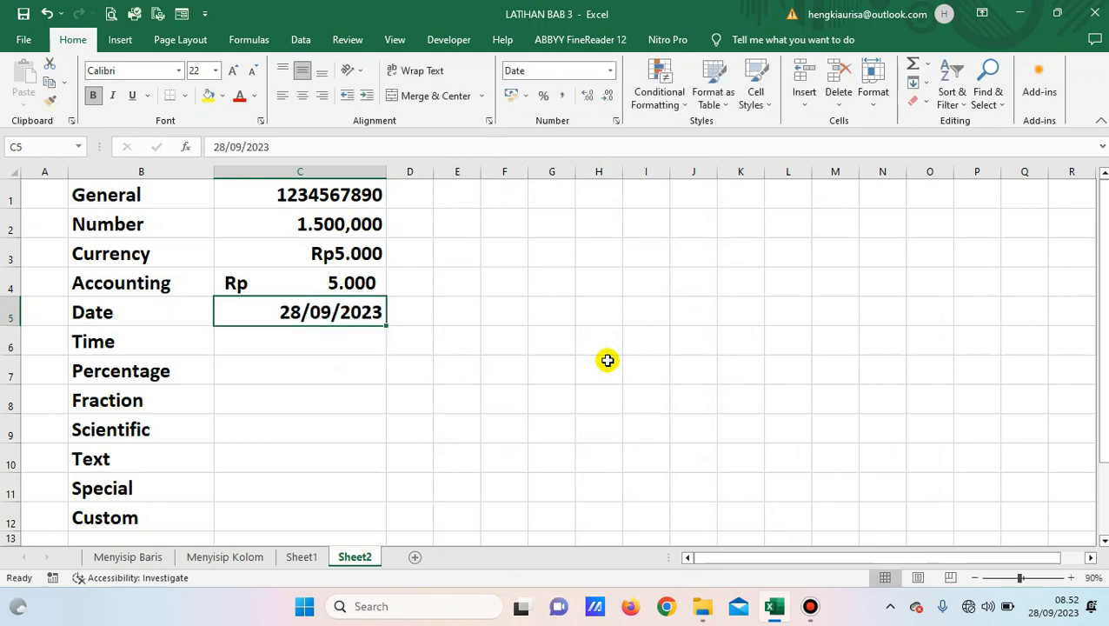
{"action": "left_click", "coordinate": [323, 342]}
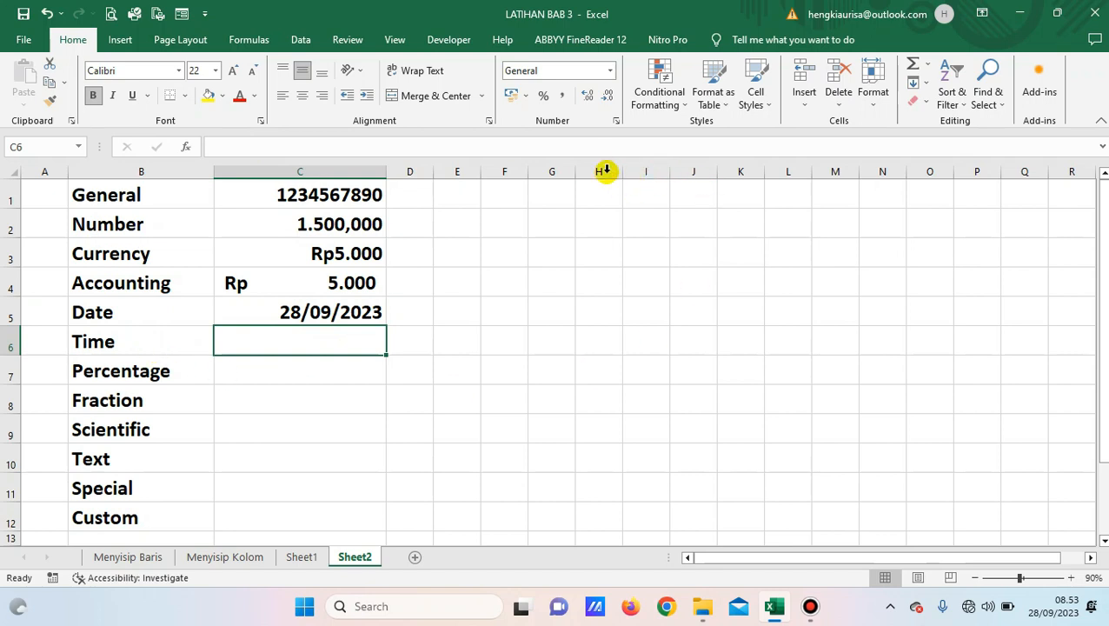
Format C6 with the 13.30.55 Time type.
{"action": "left_click", "coordinate": [616, 121]}
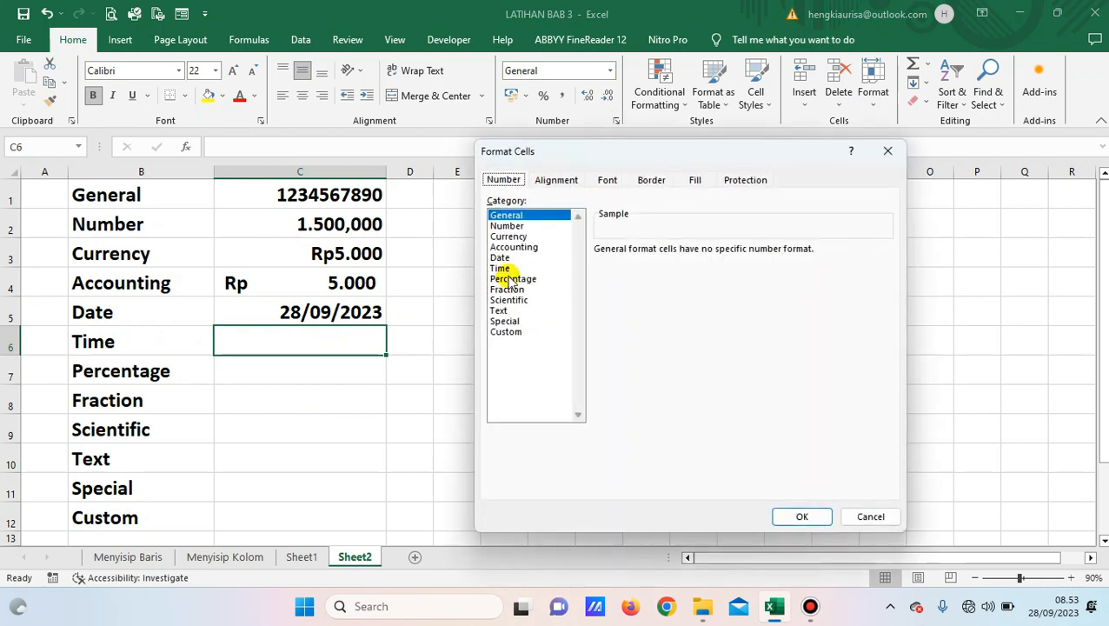
{"action": "left_click", "coordinate": [510, 269]}
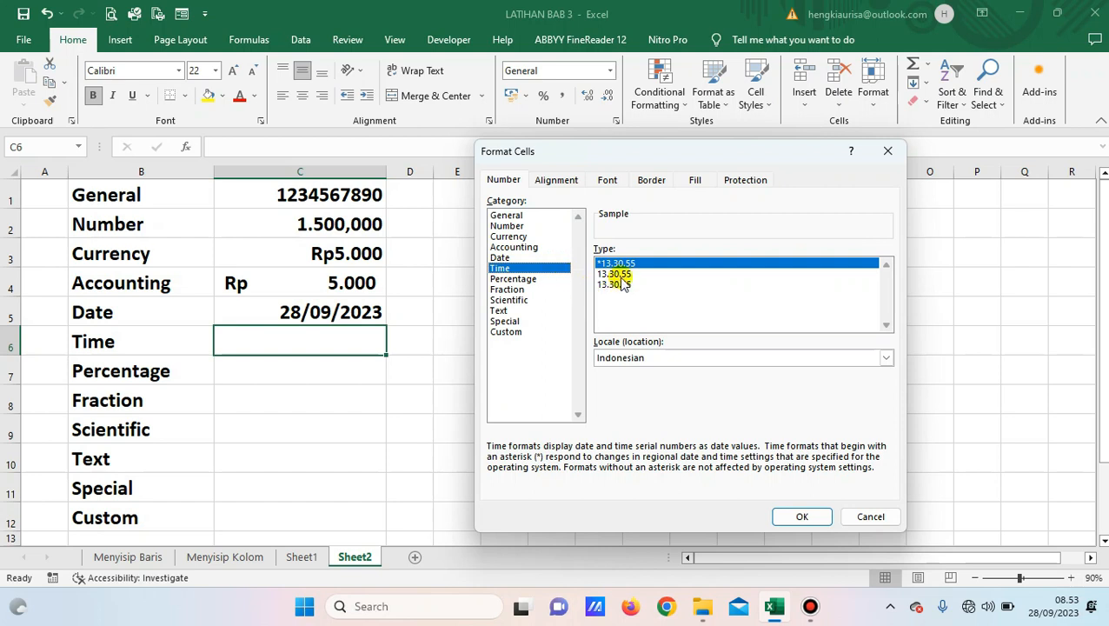
{"action": "left_click", "coordinate": [621, 275]}
{"action": "left_click", "coordinate": [619, 285]}
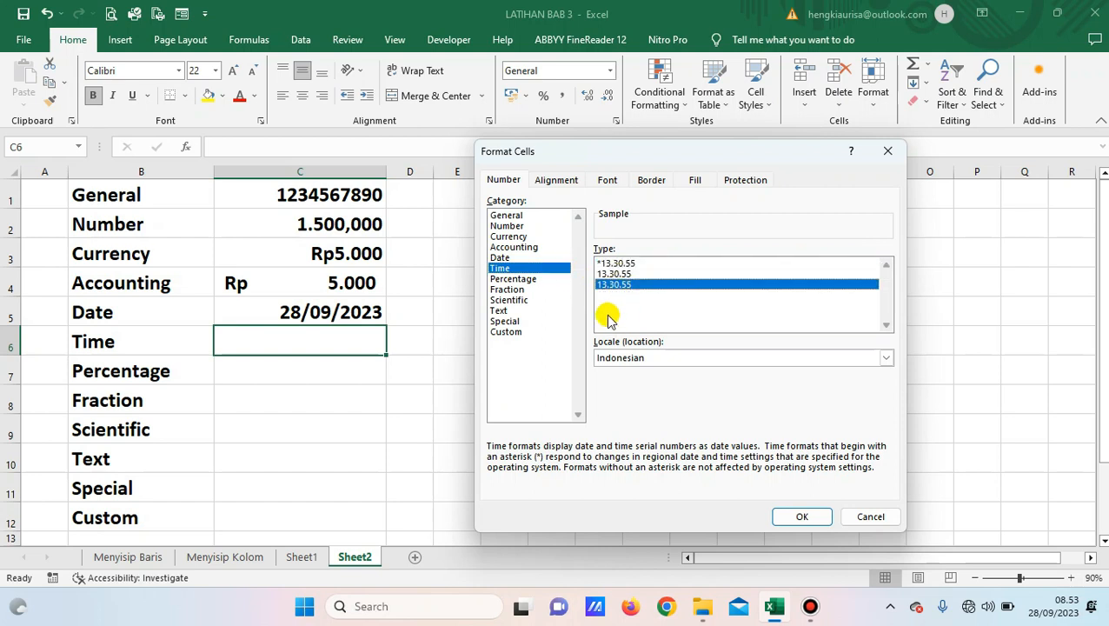
{"action": "left_click", "coordinate": [622, 274]}
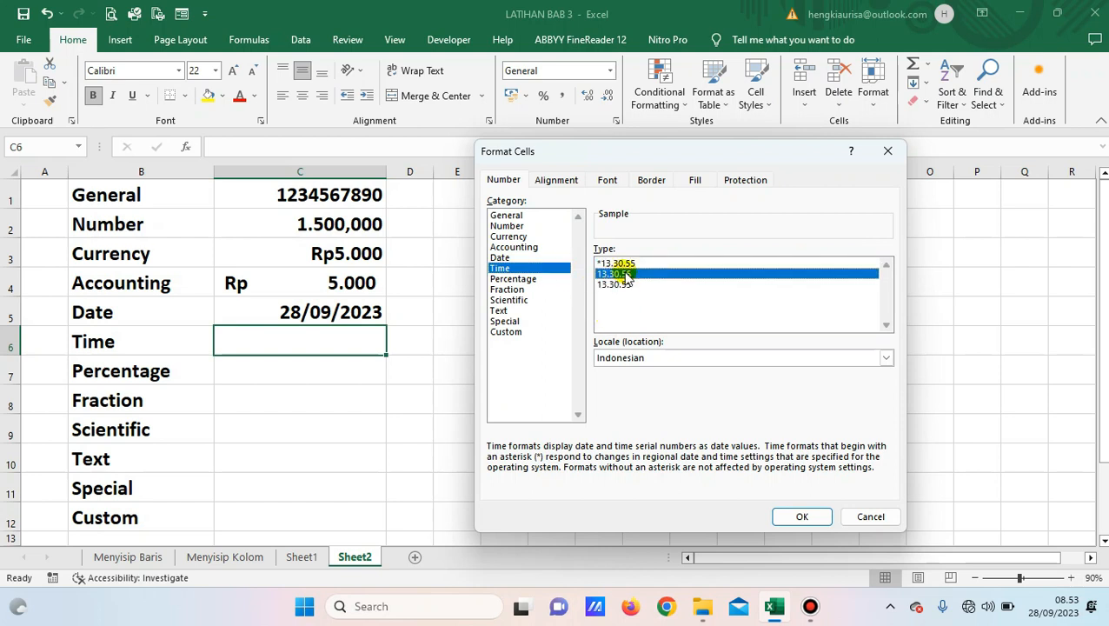
{"action": "left_click", "coordinate": [802, 517]}
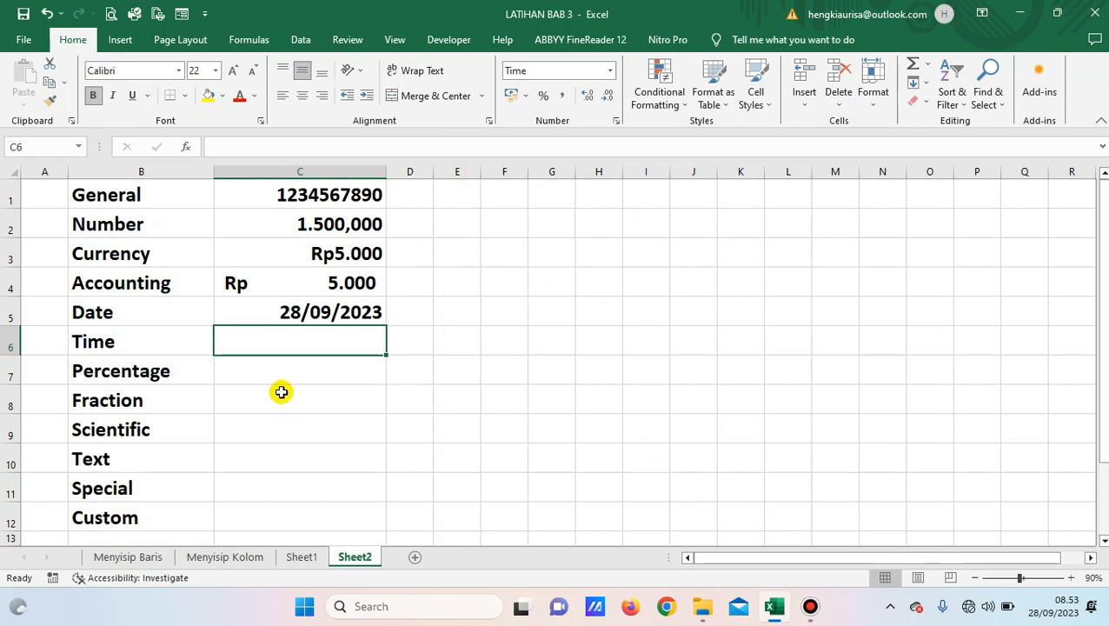
Enter 08.53.20 in C6 and check it displays as 8.53.20.
{"action": "type", "text": "08"}
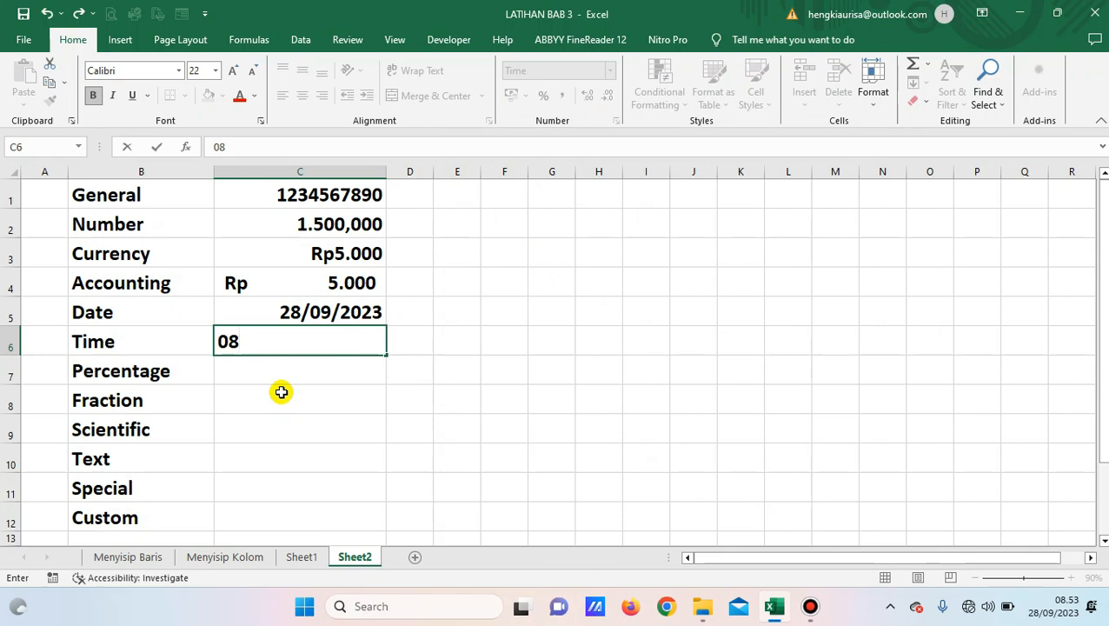
{"action": "type", "text": ".53.20"}
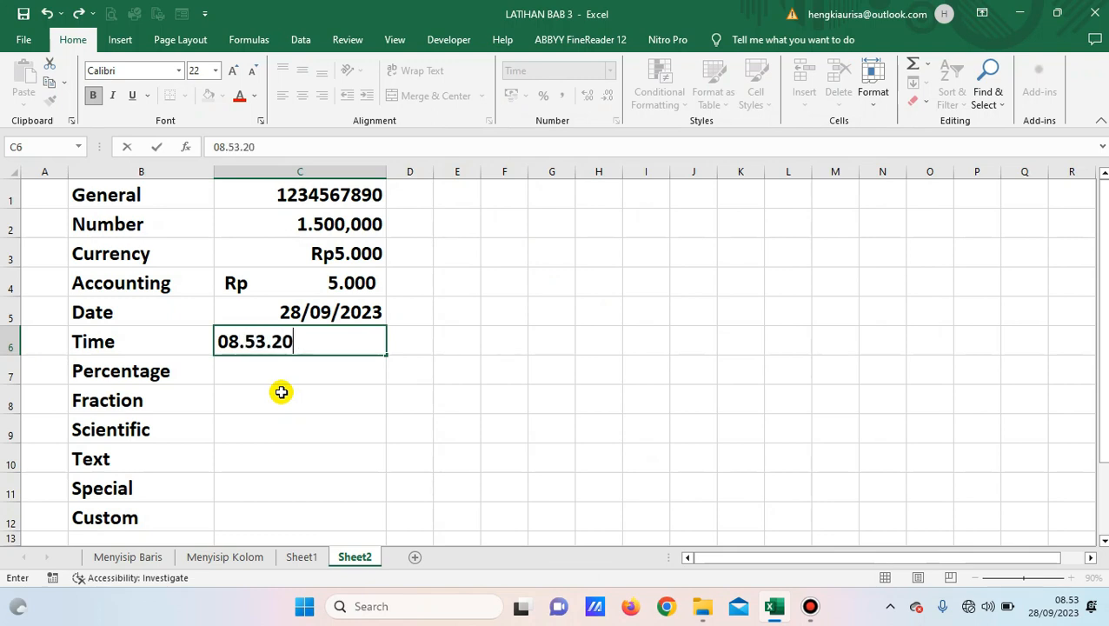
{"action": "key", "text": "Return"}
{"action": "key", "text": "Up"}
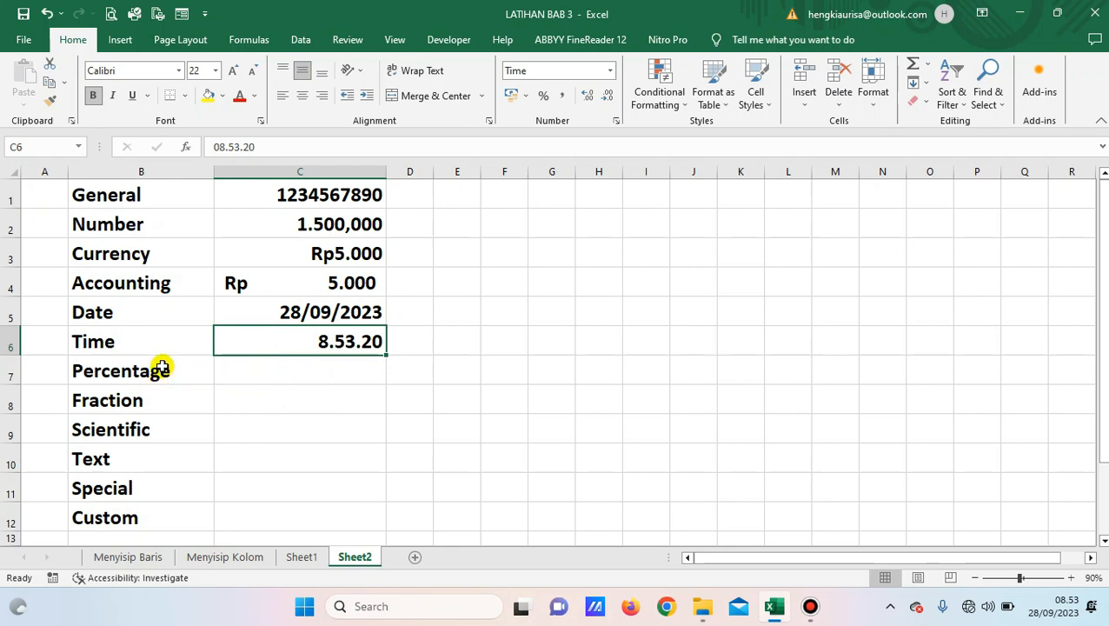
Enter a test value of 10 in C7, then clear it.
{"action": "left_click", "coordinate": [232, 373]}
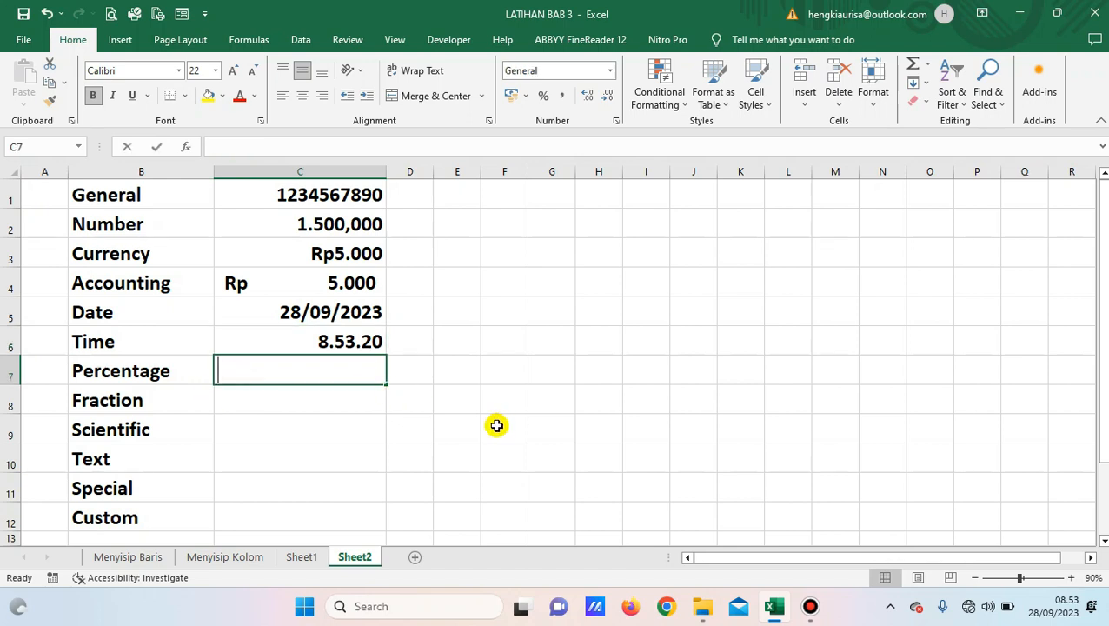
{"action": "type", "text": "10"}
{"action": "key", "text": "ctrl+Return"}
{"action": "key", "text": "Delete"}
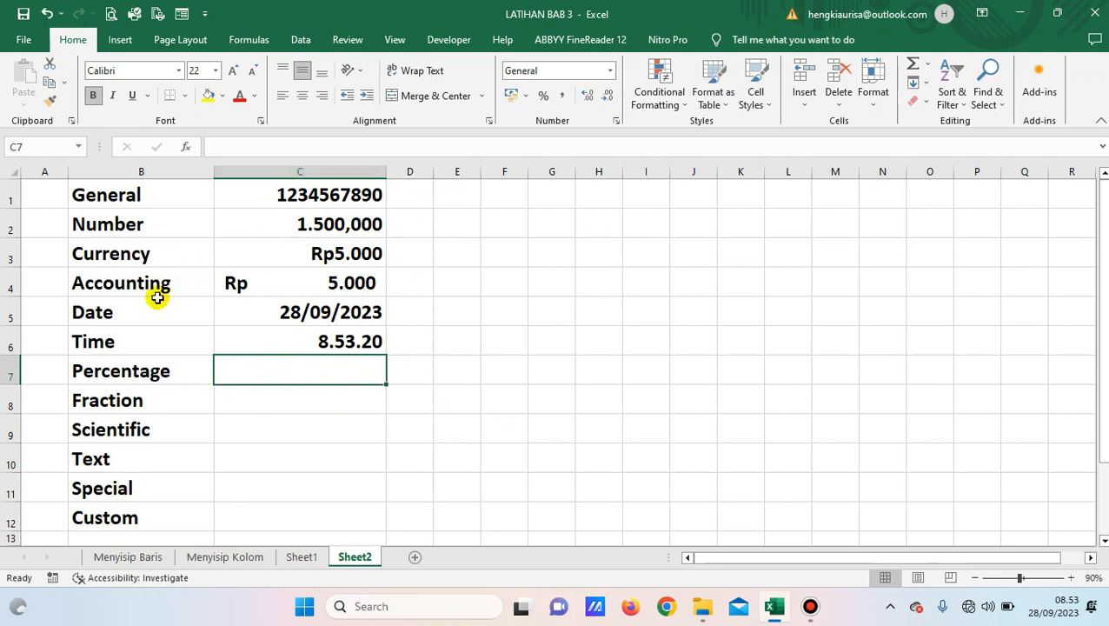
Format C7 as Percentage with 0 decimal places.
{"action": "left_click", "coordinate": [617, 122]}
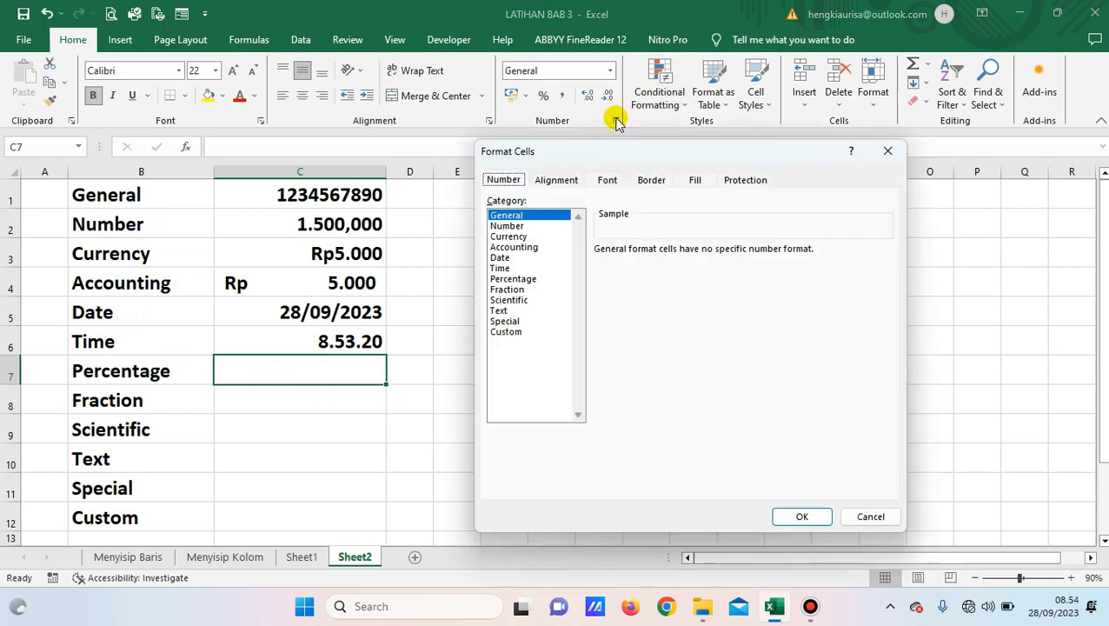
{"action": "left_click", "coordinate": [513, 279]}
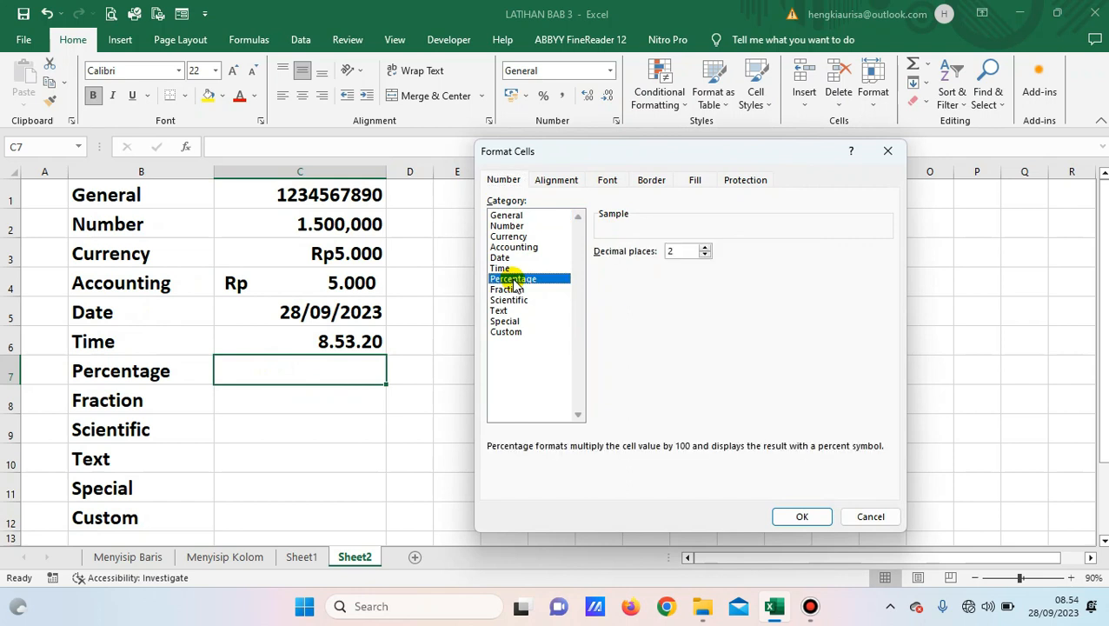
{"action": "left_click", "coordinate": [705, 256]}
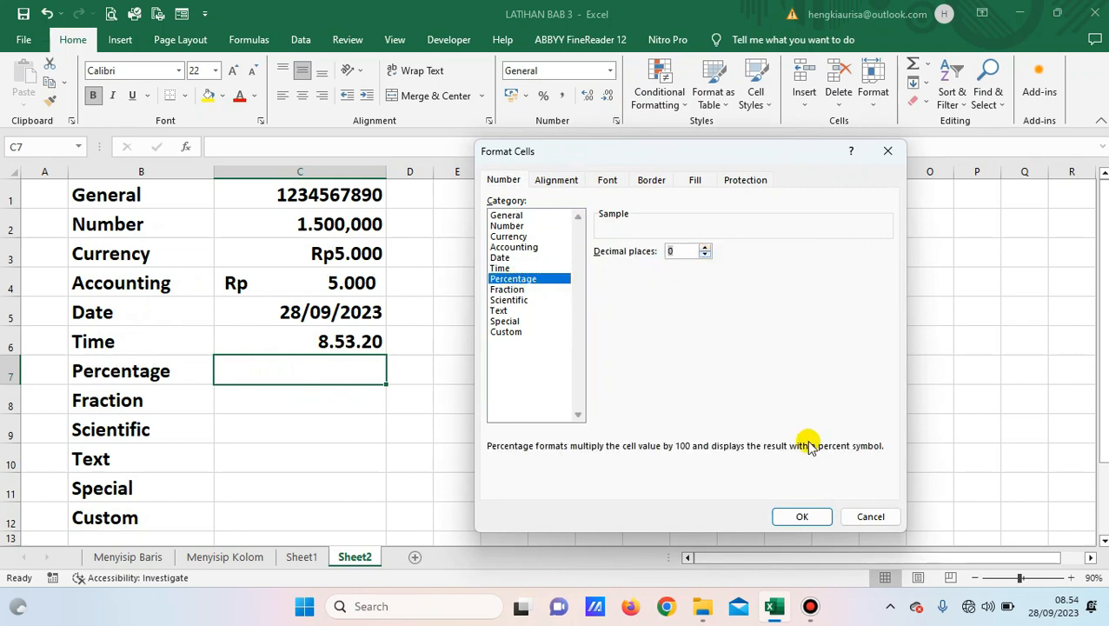
{"action": "left_click", "coordinate": [812, 518]}
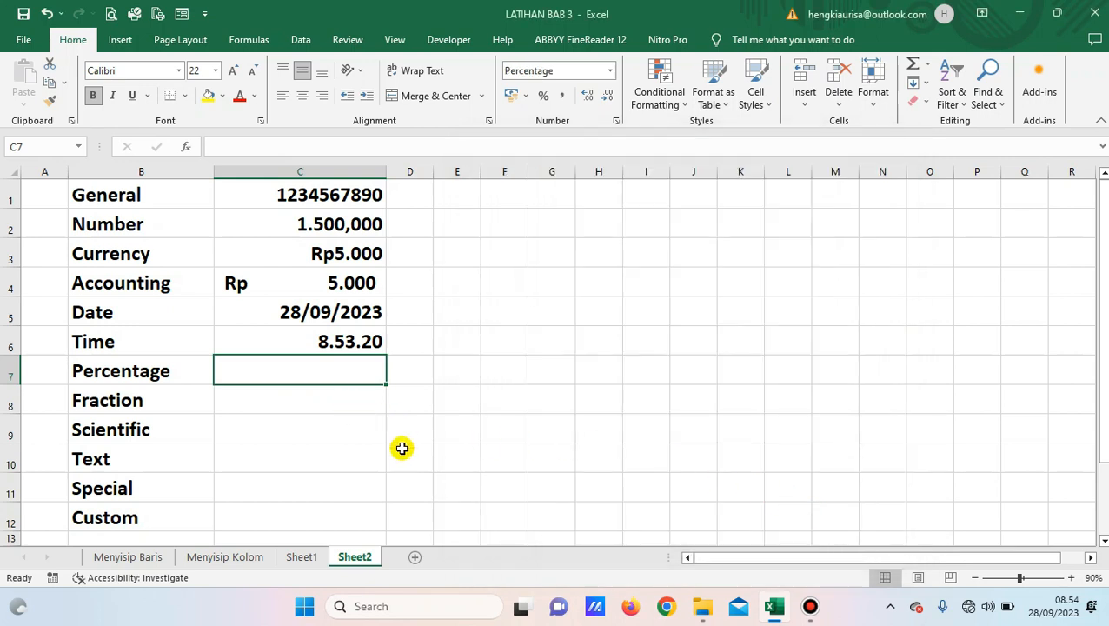
Enter 100 in C7 so it shows 100%, replacing the first 10%, then select C8.
{"action": "type", "text": "10"}
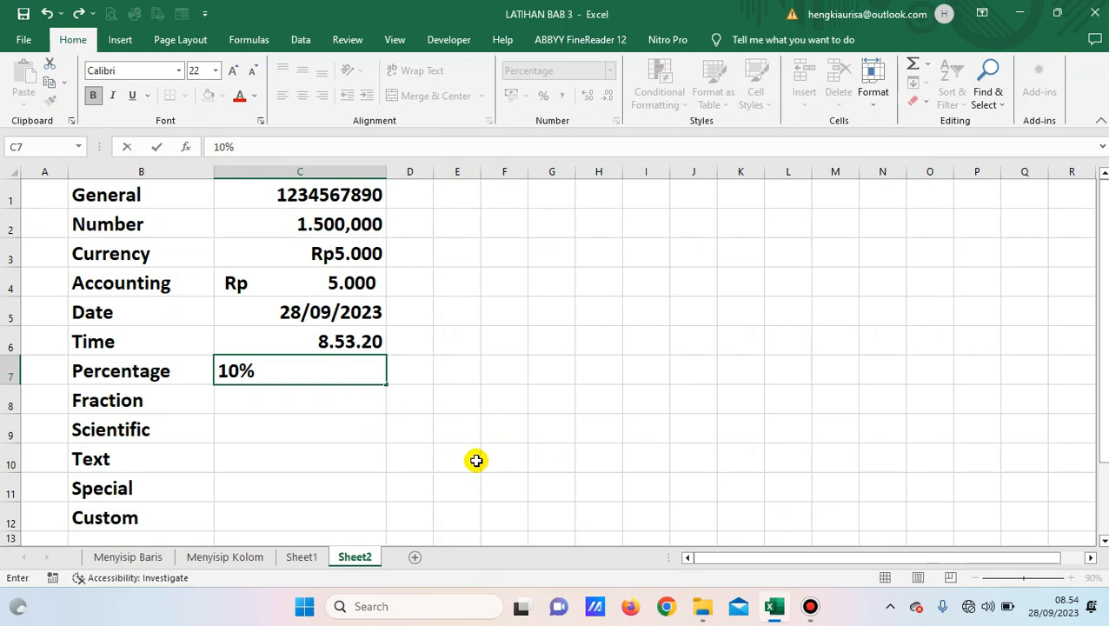
{"action": "key", "text": "Return"}
{"action": "key", "text": "Up"}
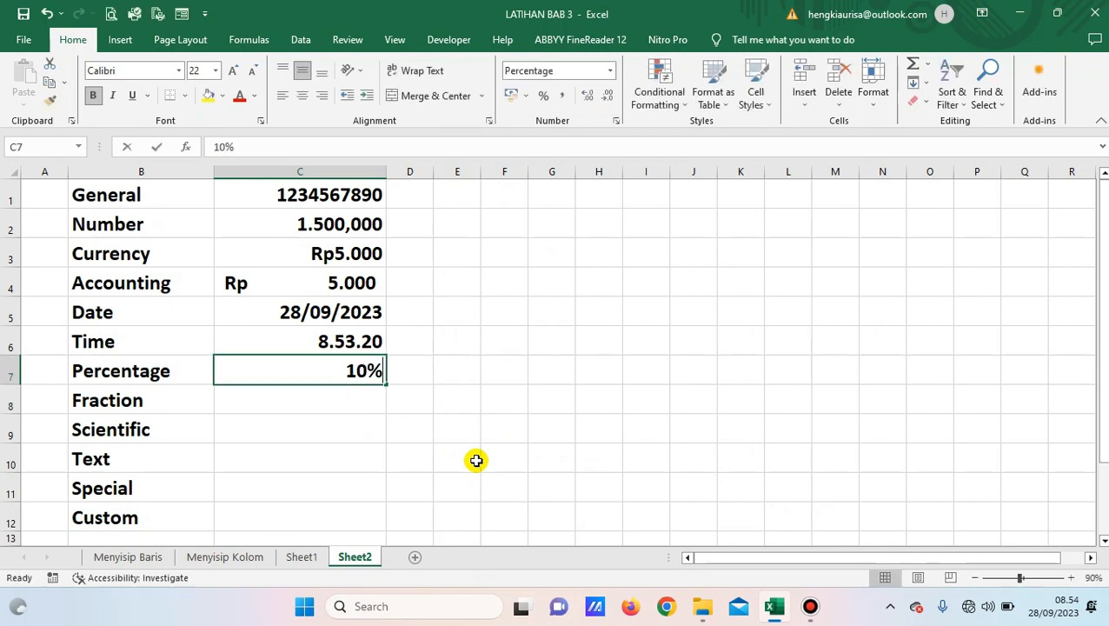
{"action": "type", "text": "100"}
{"action": "left_click_drag", "start_coordinate": [478, 460], "coordinate": [789, 488]}
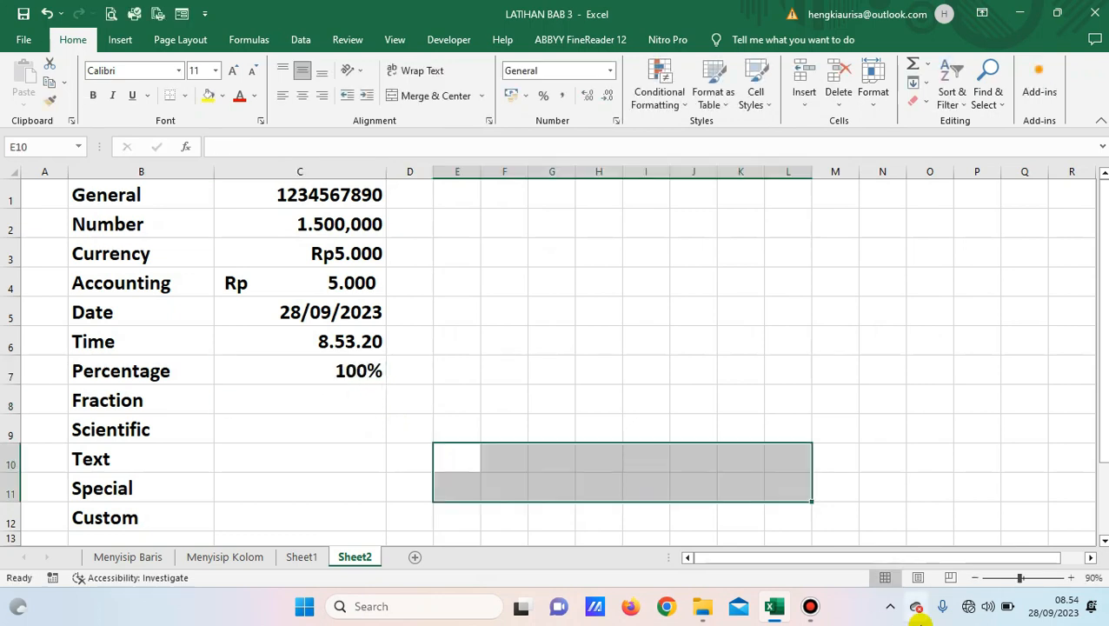
{"action": "key", "text": "Return"}
{"action": "left_click", "coordinate": [383, 408]}
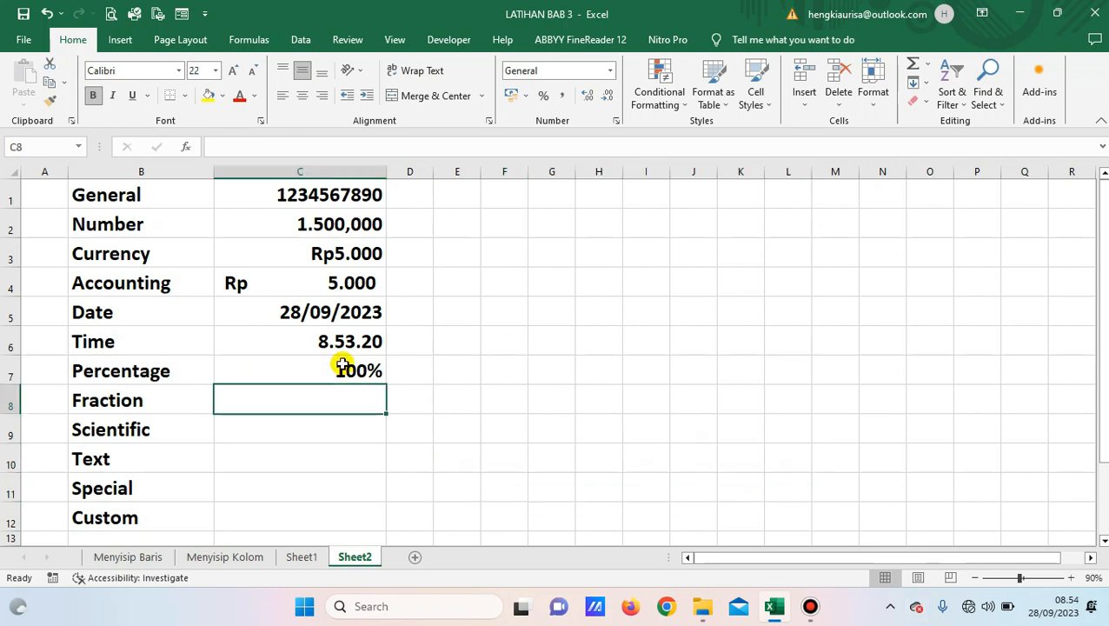
{"action": "left_click", "coordinate": [337, 370]}
{"action": "left_click", "coordinate": [323, 392]}
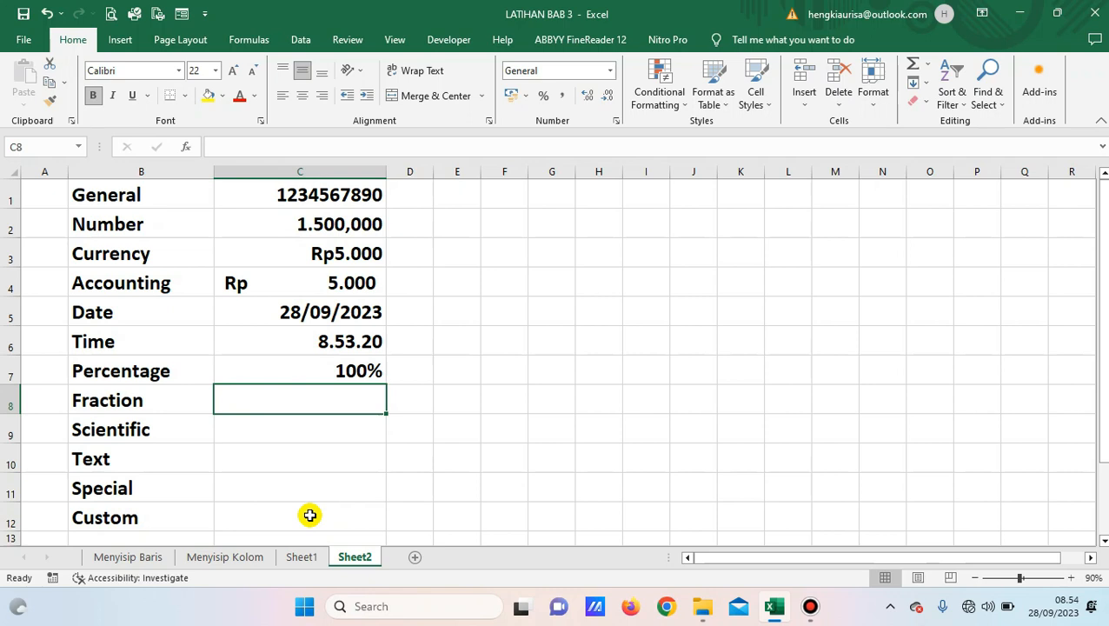
Enter a test value of 0,5 in C8, then clear it.
{"action": "type", "text": "0,5"}
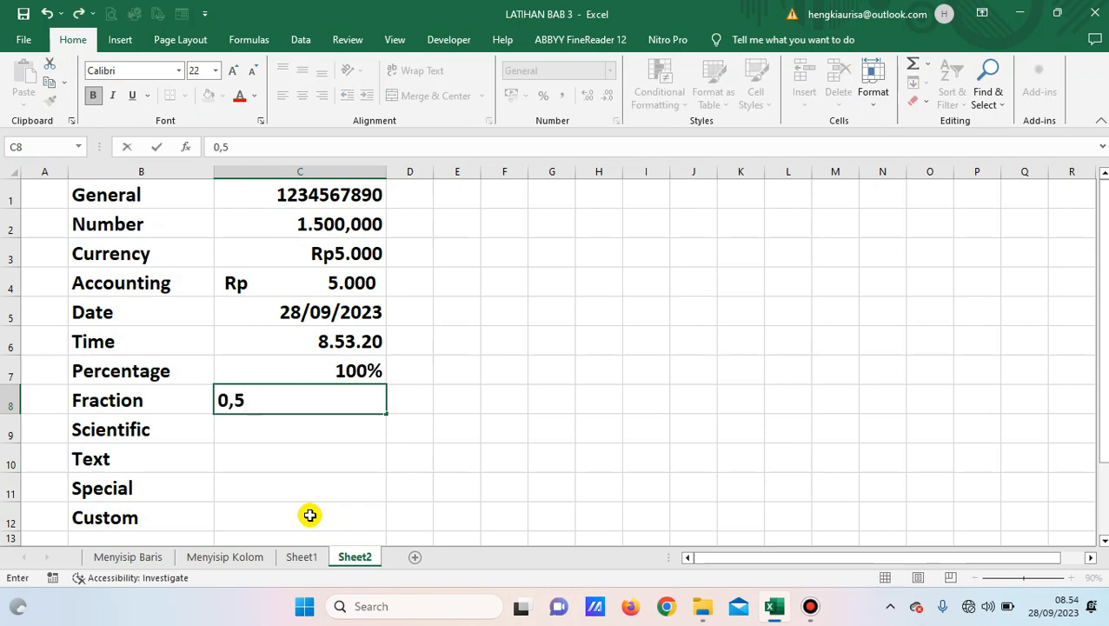
{"action": "key", "text": "ctrl+Return"}
{"action": "key", "text": "Left"}
{"action": "key", "text": "Right"}
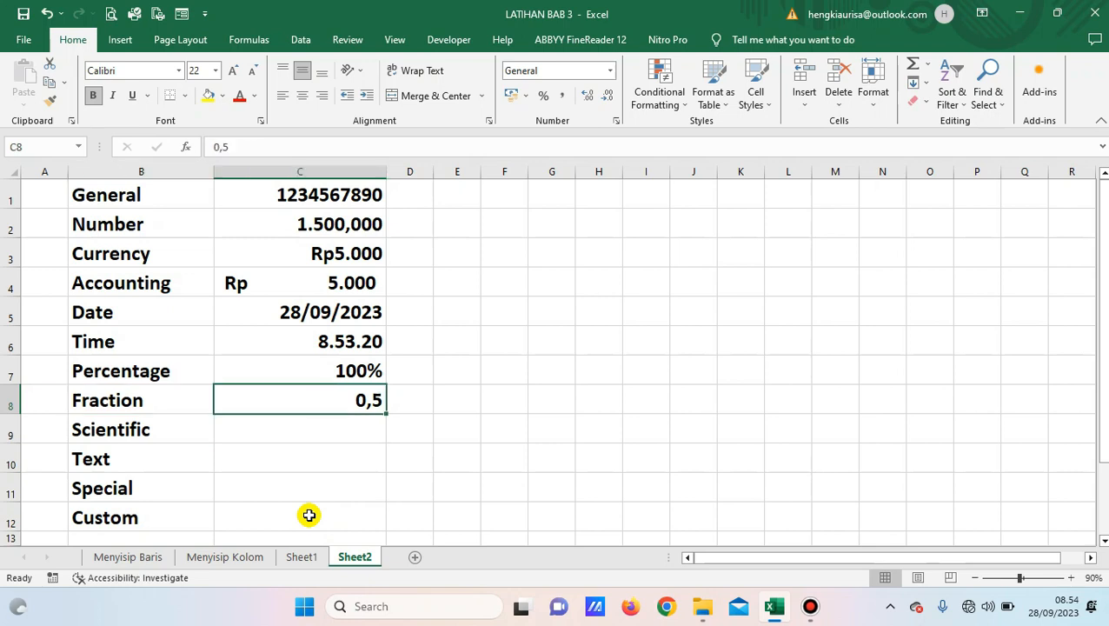
{"action": "key", "text": "Delete"}
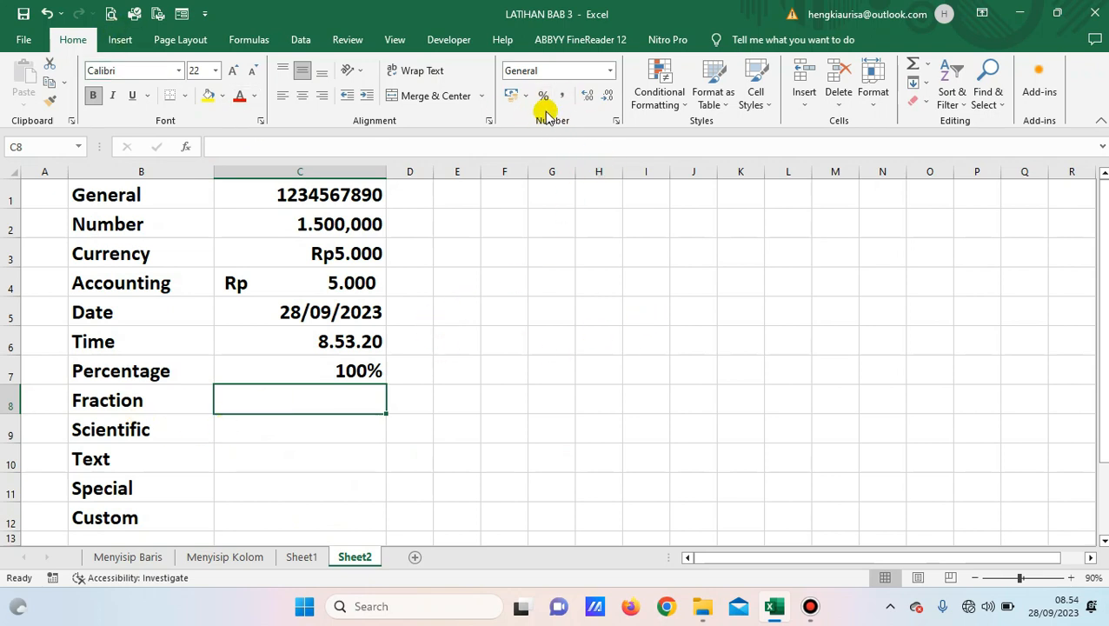
Format C8 as a Fraction up to one digit and enter 0,5, shown as 1/2.
{"action": "left_click", "coordinate": [616, 121]}
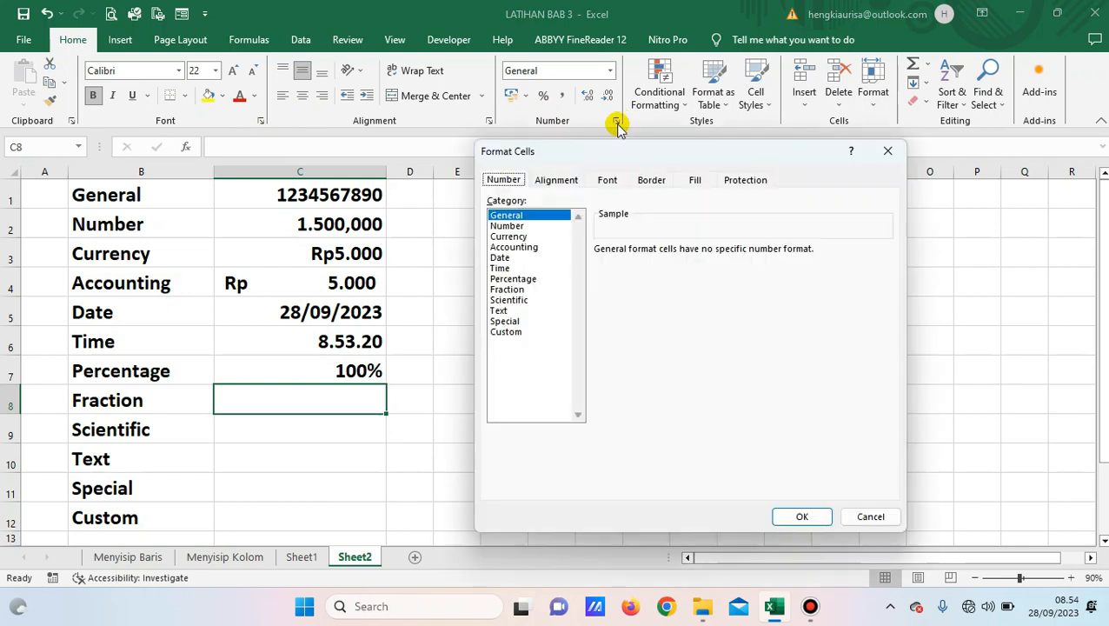
{"action": "left_click", "coordinate": [512, 290]}
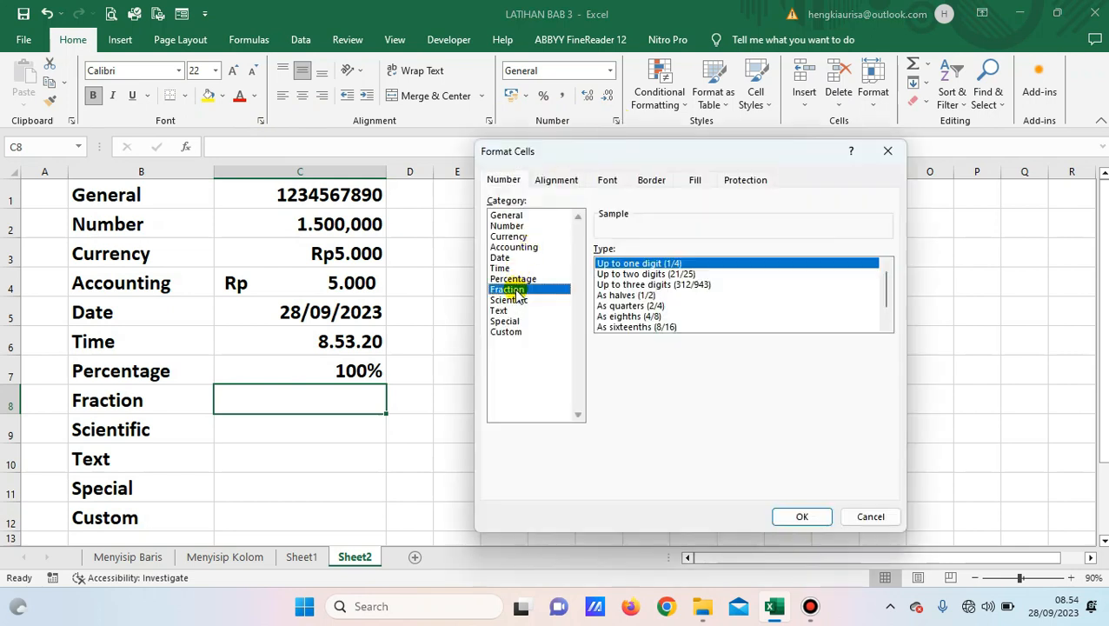
{"action": "left_click", "coordinate": [629, 264]}
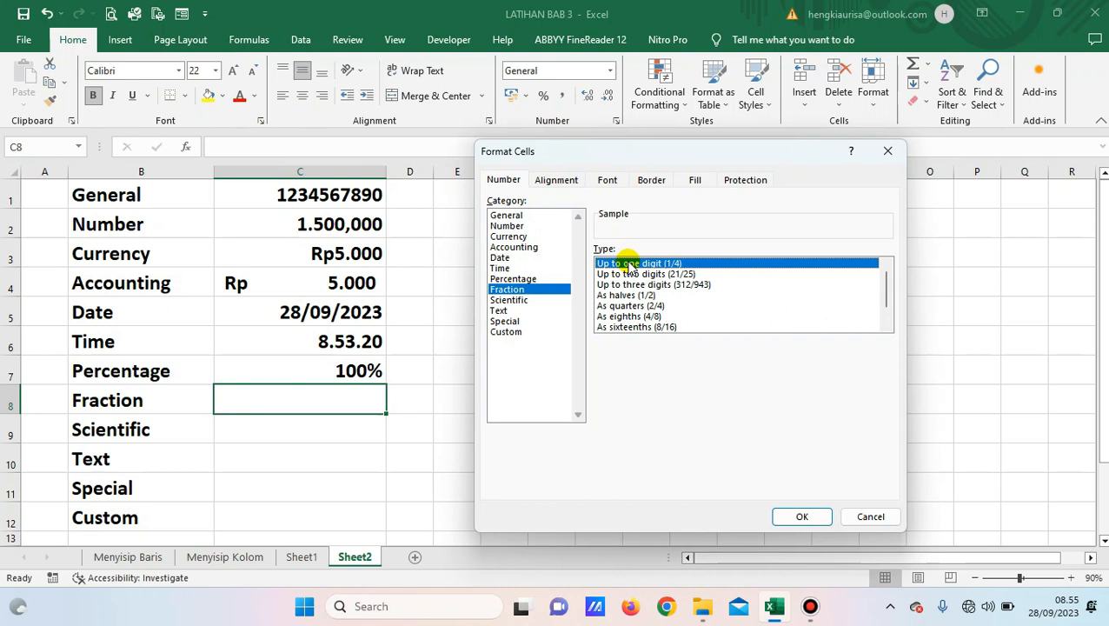
{"action": "left_click", "coordinate": [811, 521]}
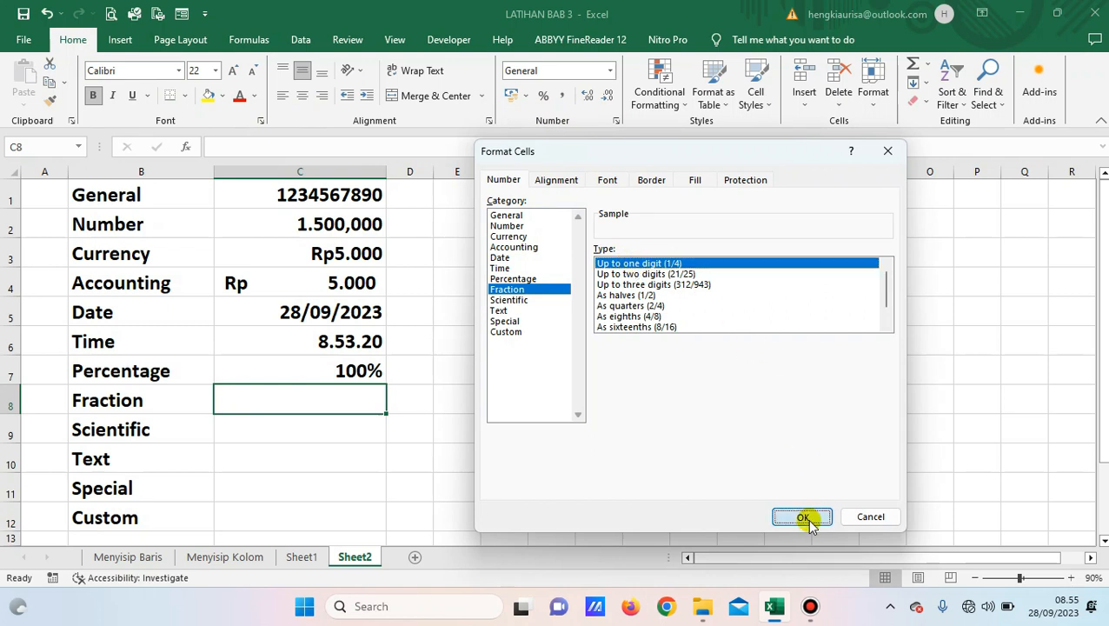
{"action": "left_click", "coordinate": [808, 518]}
{"action": "key", "text": "F2"}
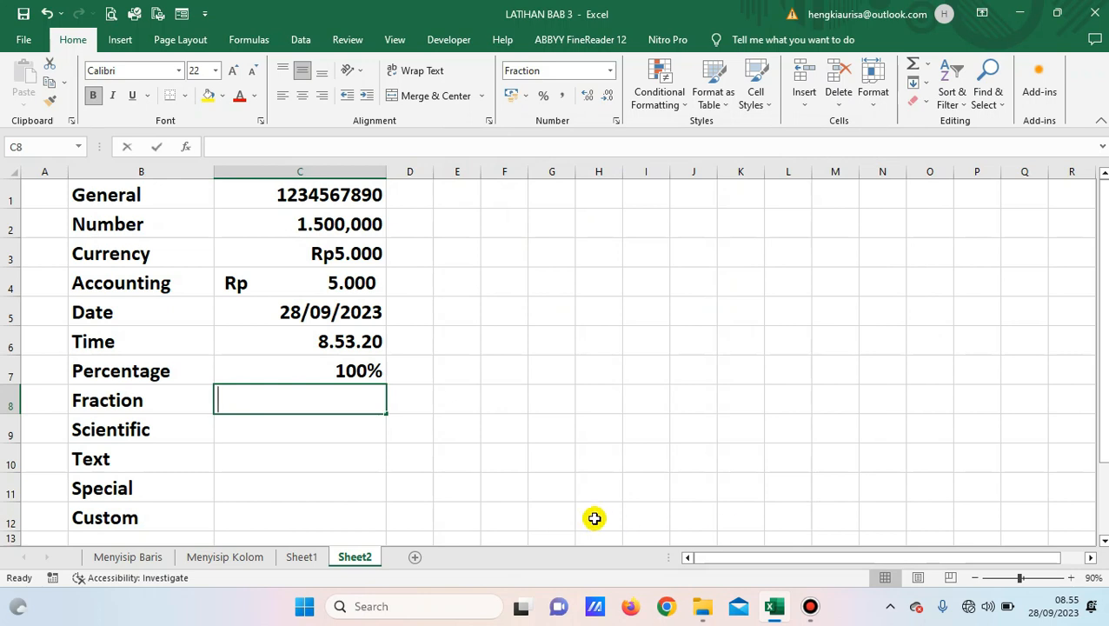
{"action": "type", "text": "0"}
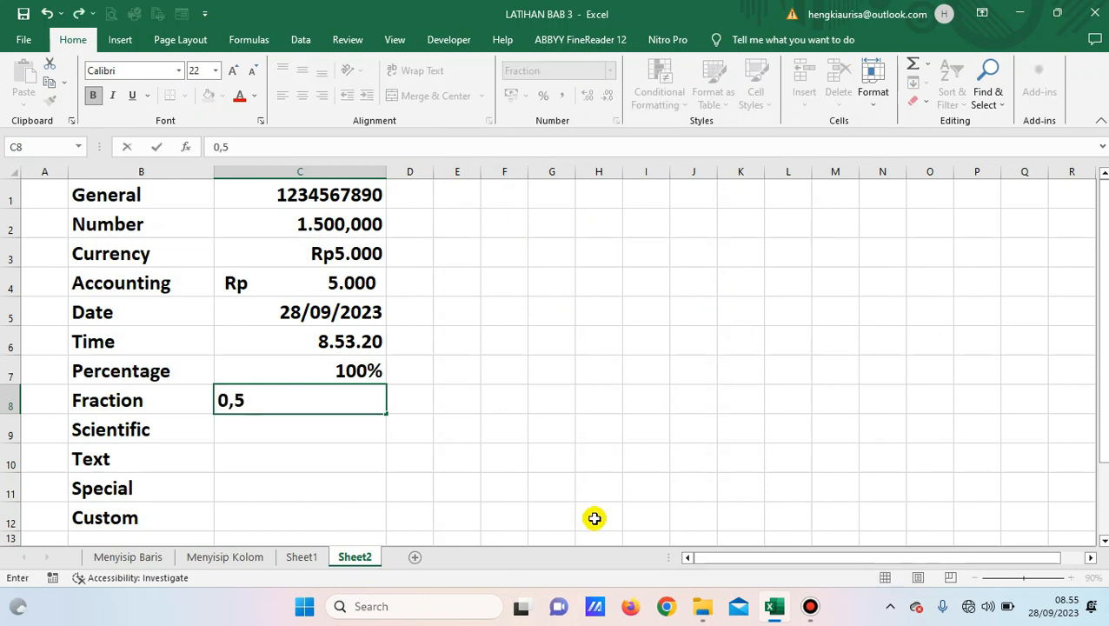
{"action": "type", "text": ",5"}
{"action": "key", "text": "Return"}
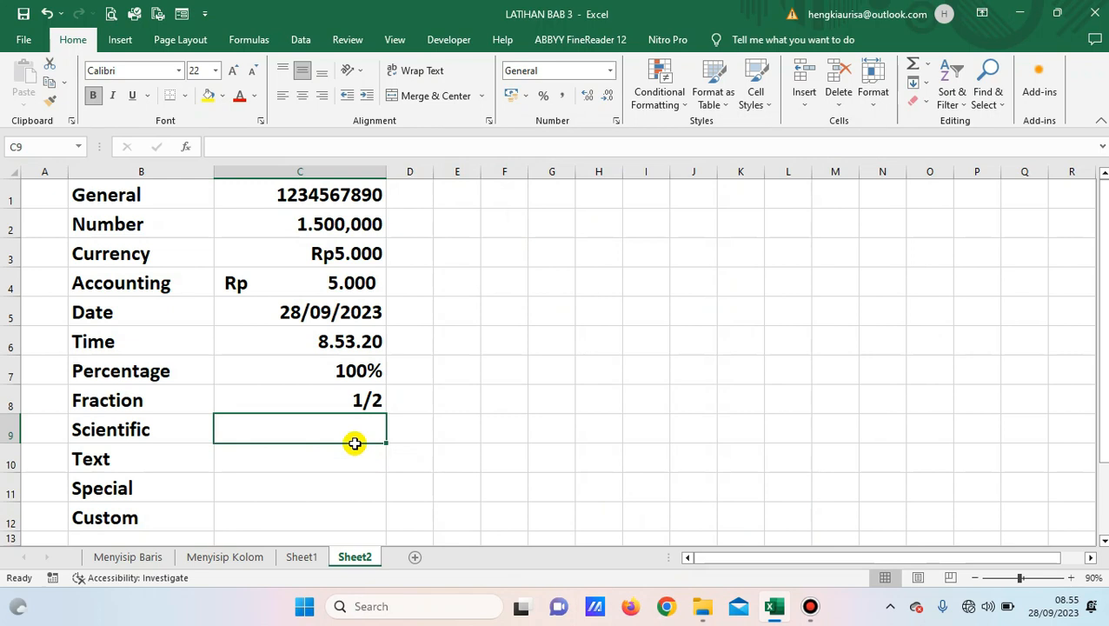
Change C8's value to 0,25 so it displays as 1/4.
{"action": "left_click", "coordinate": [353, 400]}
{"action": "key", "text": "F2"}
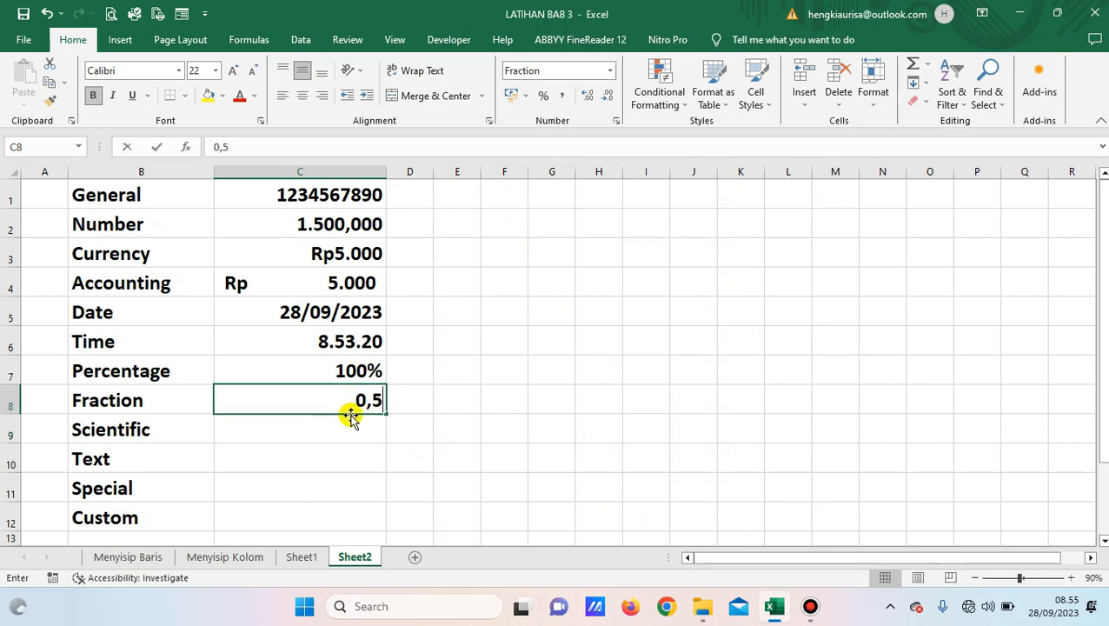
{"action": "key", "text": "BackSpace"}
{"action": "type", "text": "25"}
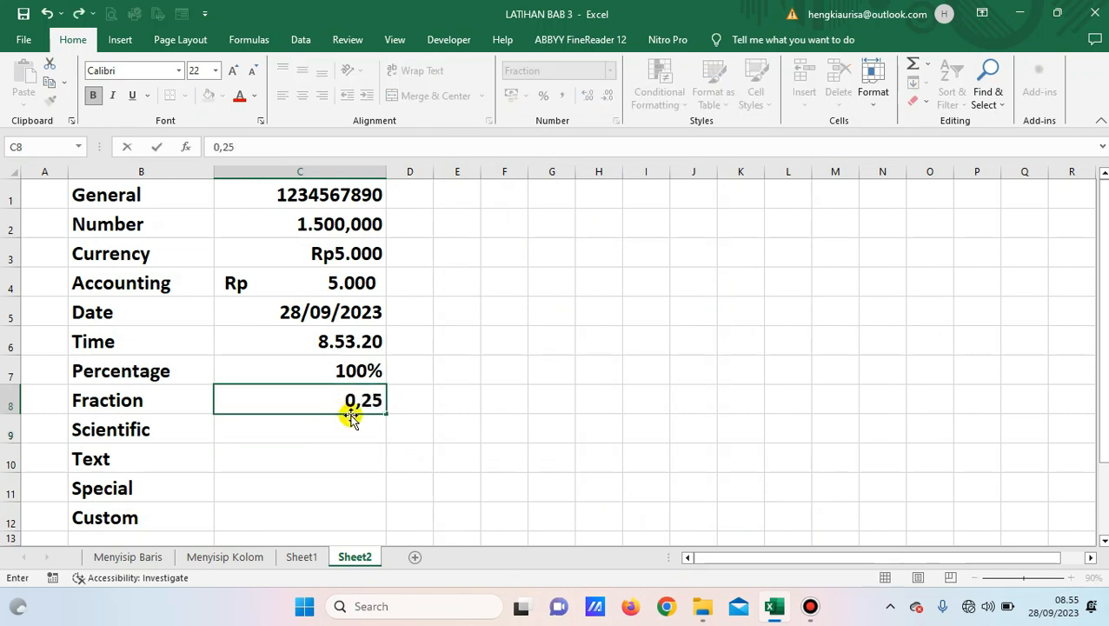
{"action": "key", "text": "Return"}
{"action": "left_click", "coordinate": [344, 402]}
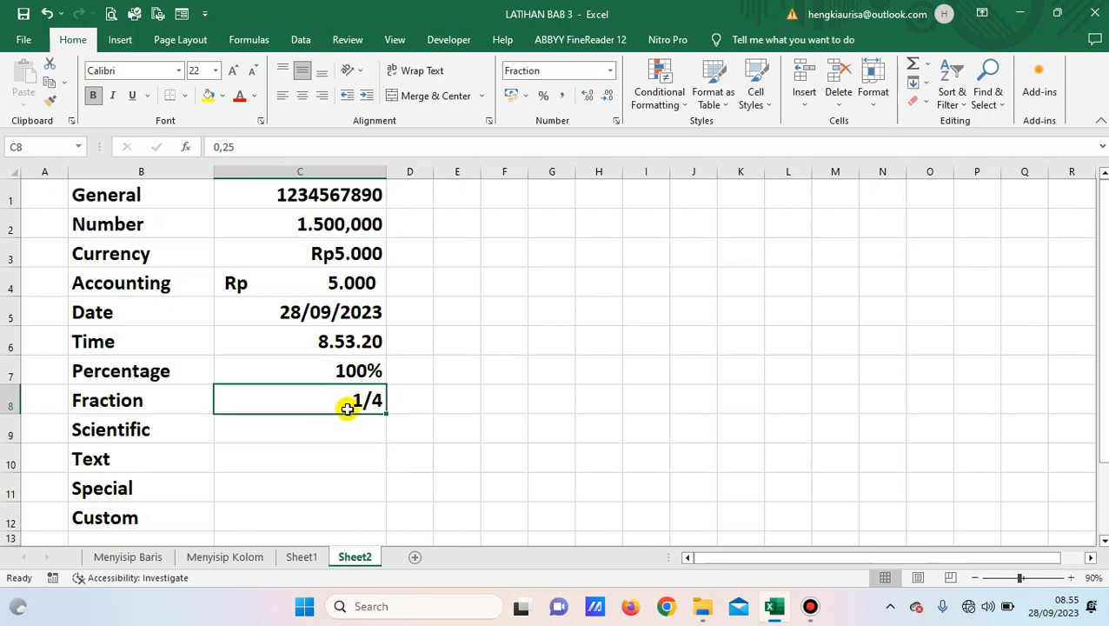
{"action": "left_click", "coordinate": [291, 431]}
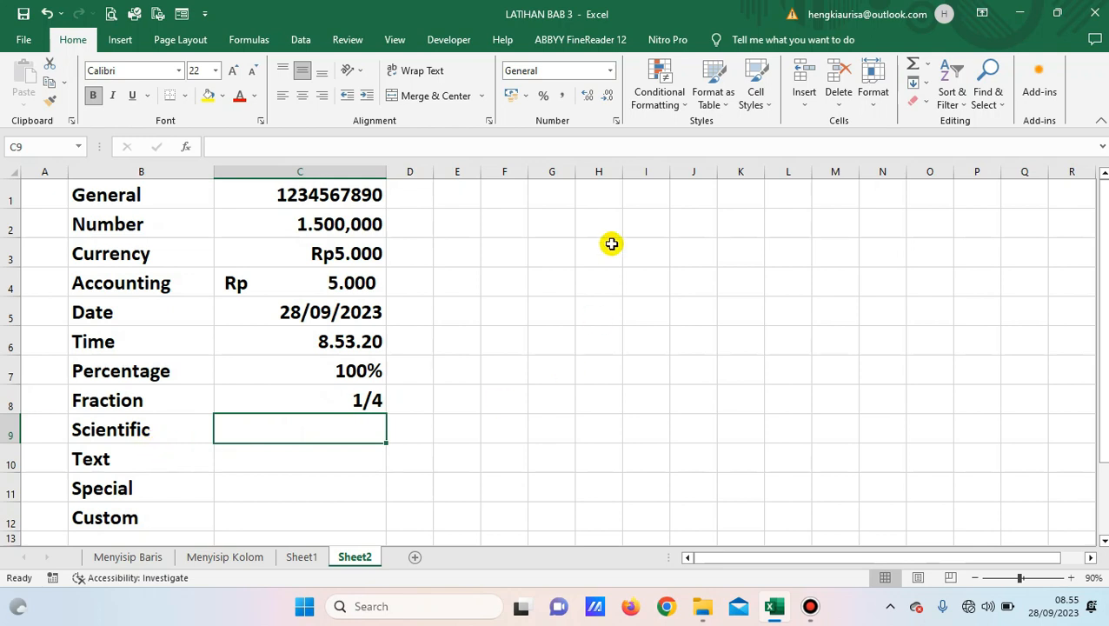
Format C9 as Scientific with 0 decimal places.
{"action": "left_click", "coordinate": [616, 122]}
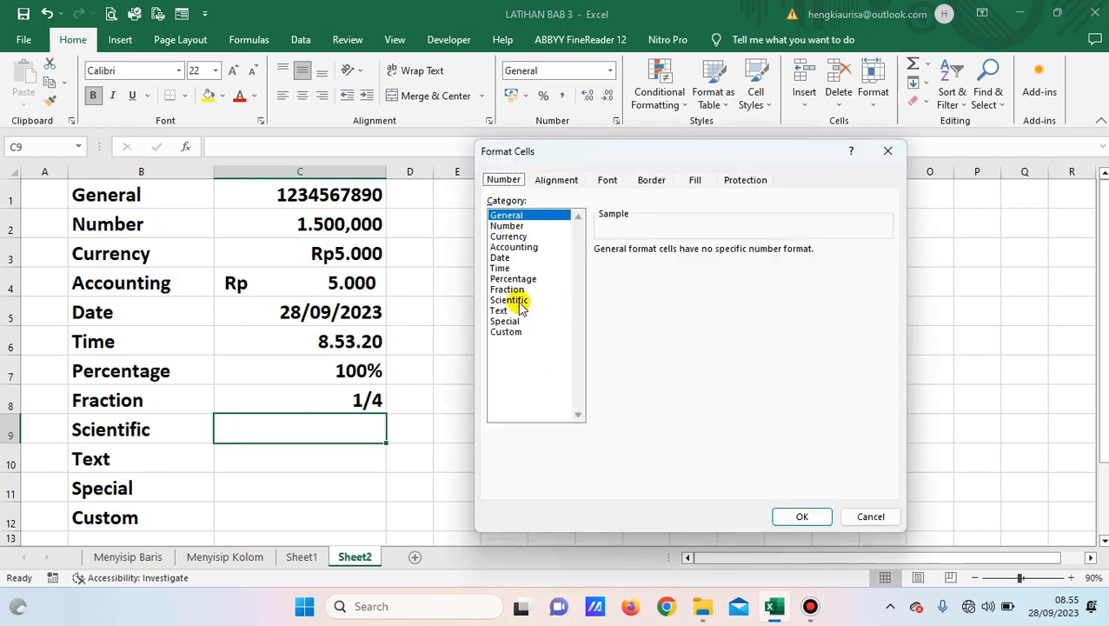
{"action": "left_click", "coordinate": [519, 300]}
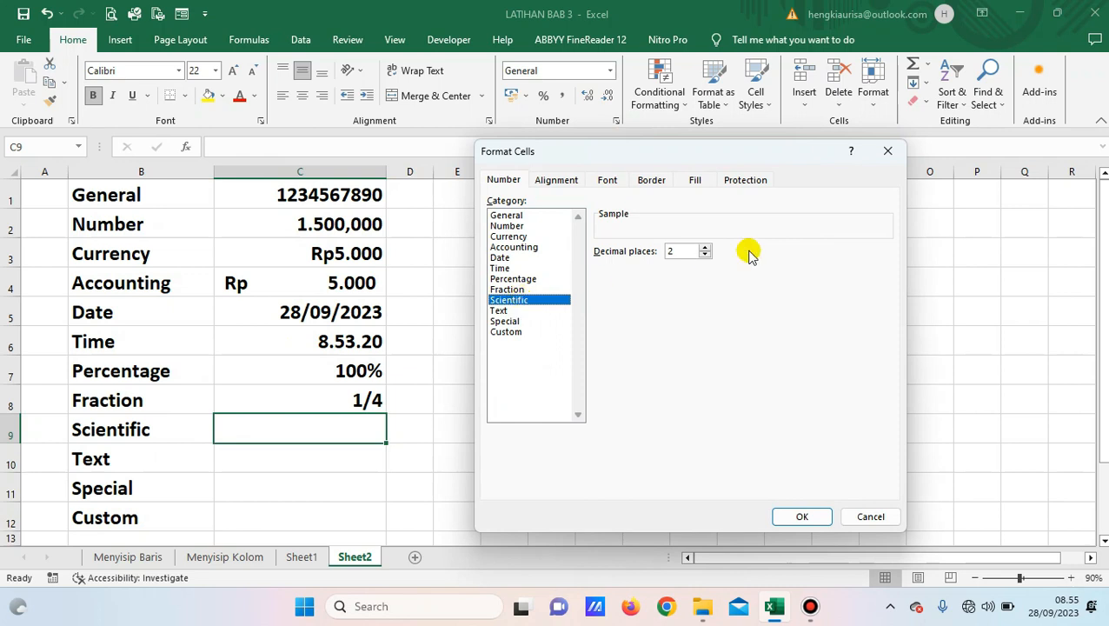
{"action": "left_click", "coordinate": [704, 254]}
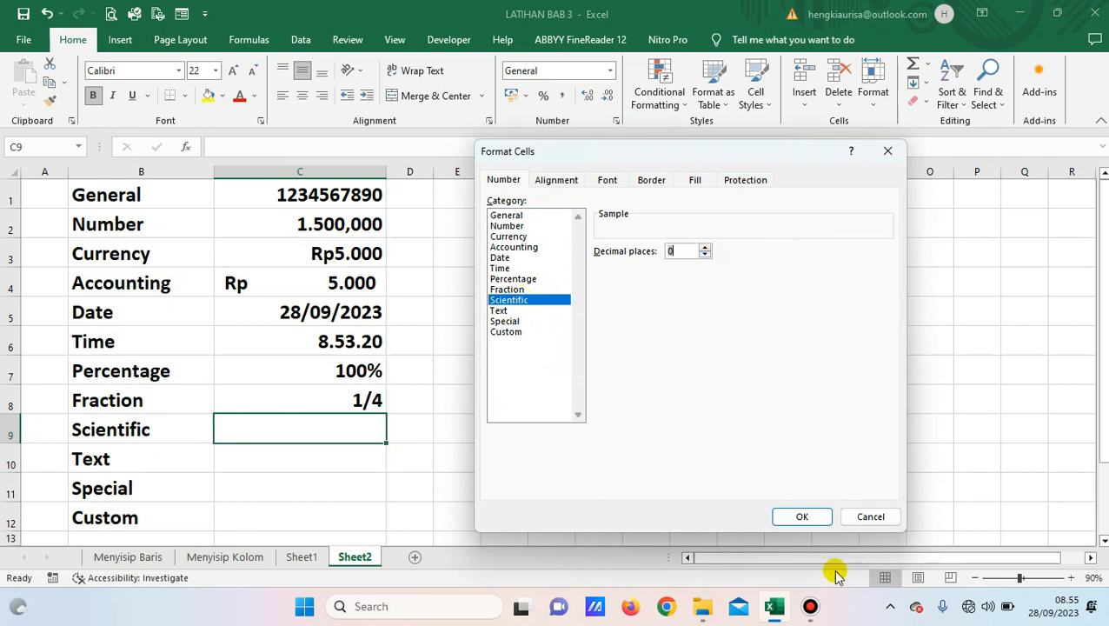
{"action": "left_click", "coordinate": [804, 518]}
{"action": "left_click", "coordinate": [802, 516]}
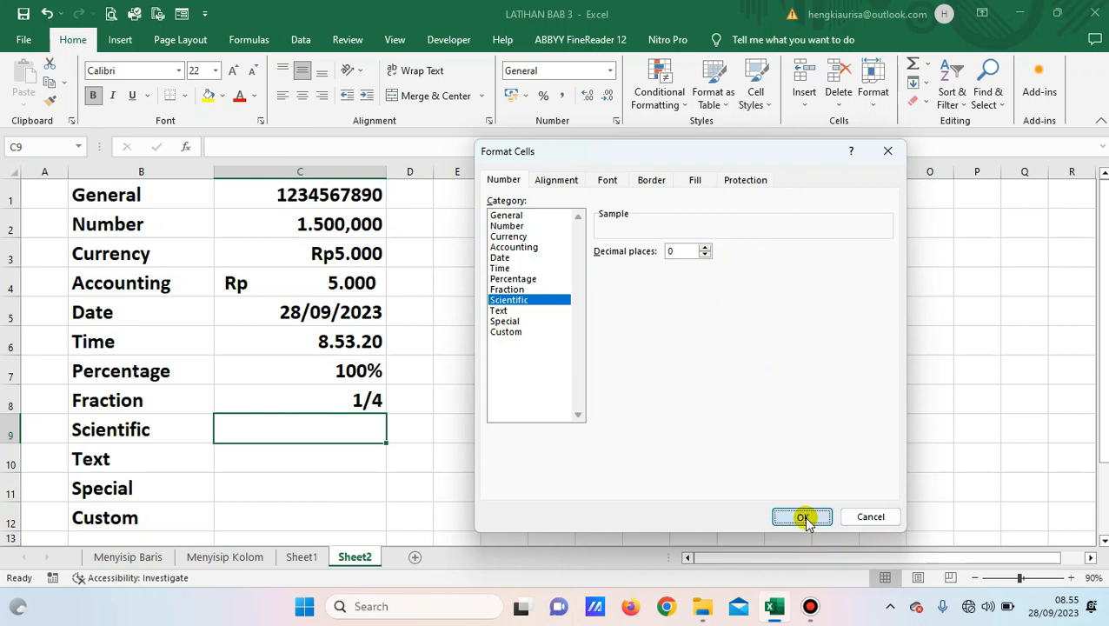
{"action": "type", "text": "1"}
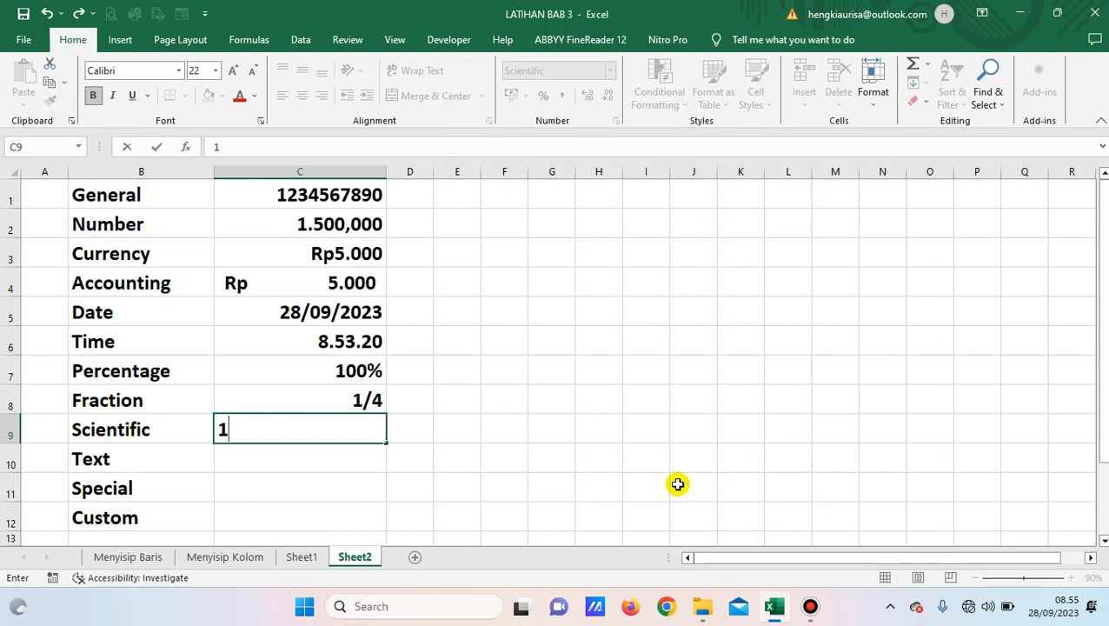
{"action": "type", "text": "000000000"}
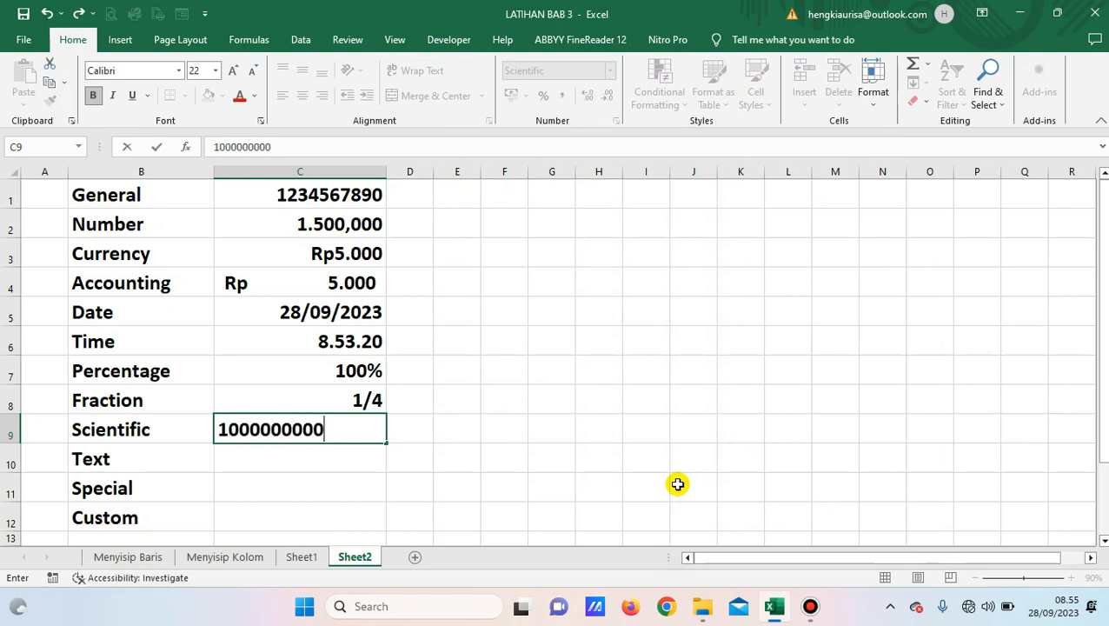
{"action": "key", "text": "Return"}
{"action": "key", "text": "Up"}
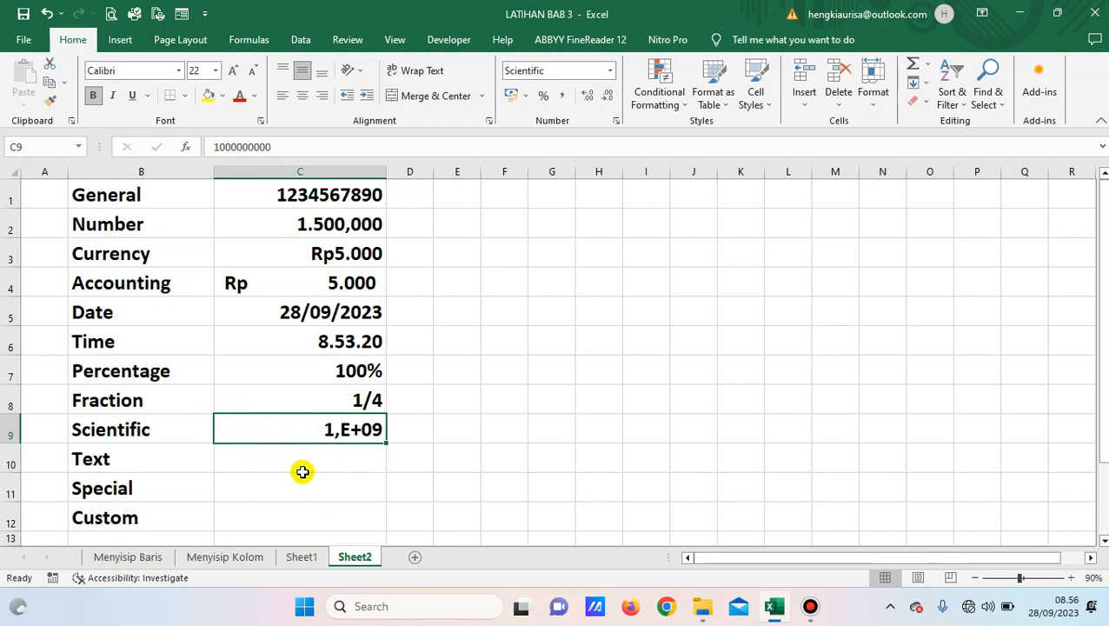
{"action": "key", "text": "F2"}
{"action": "type", "text": "1"}
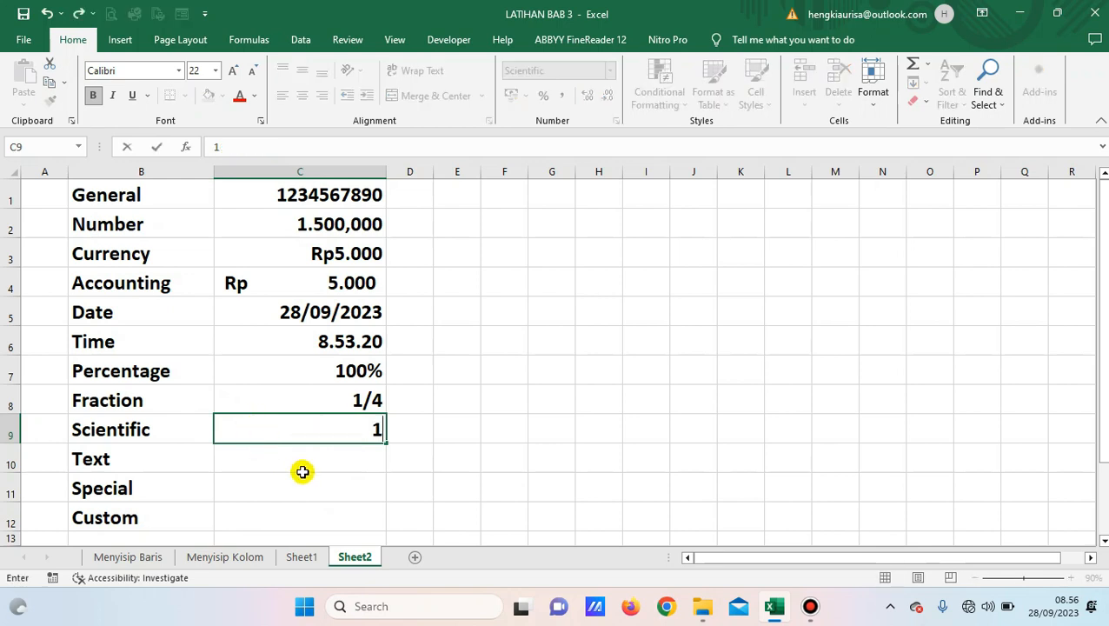
{"action": "type", "text": "000000000000"}
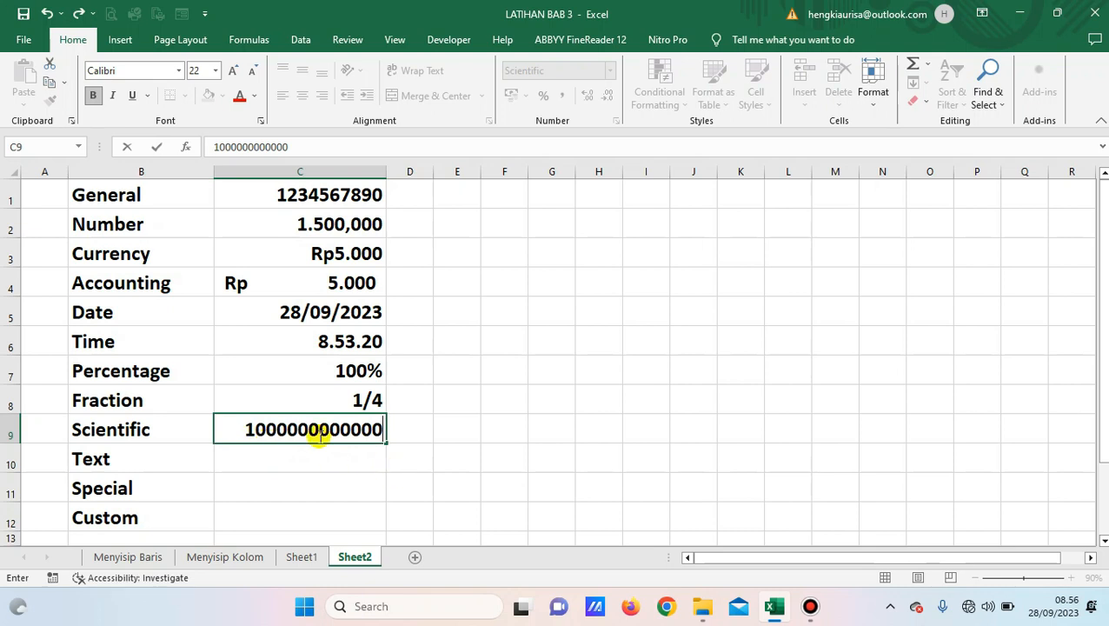
{"action": "key", "text": "Return"}
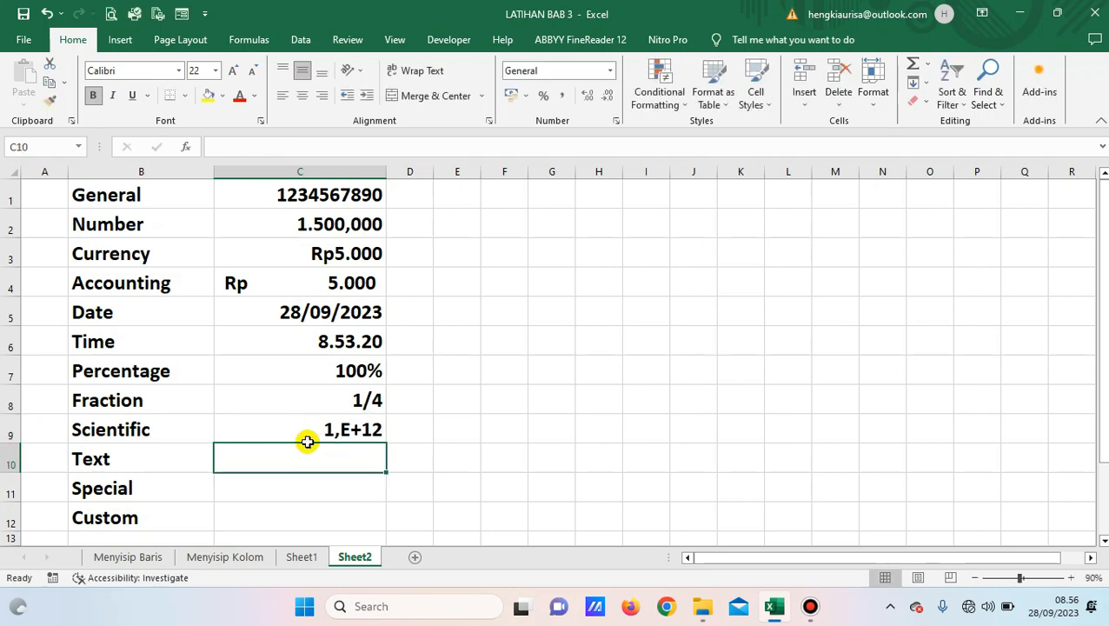
{"action": "left_click", "coordinate": [350, 432]}
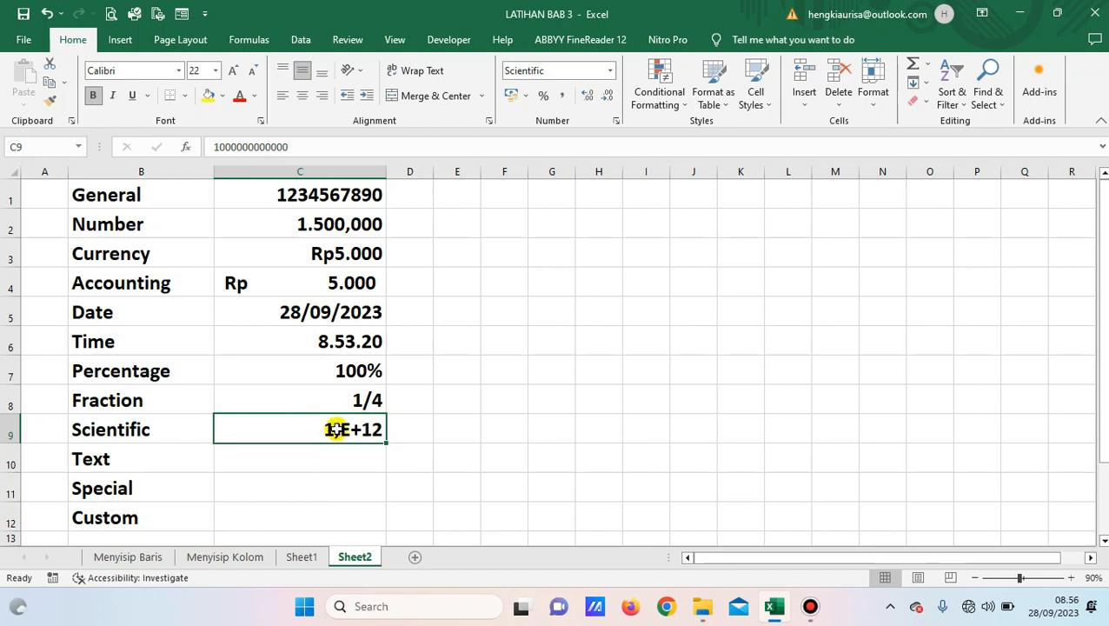
{"action": "left_click", "coordinate": [296, 456]}
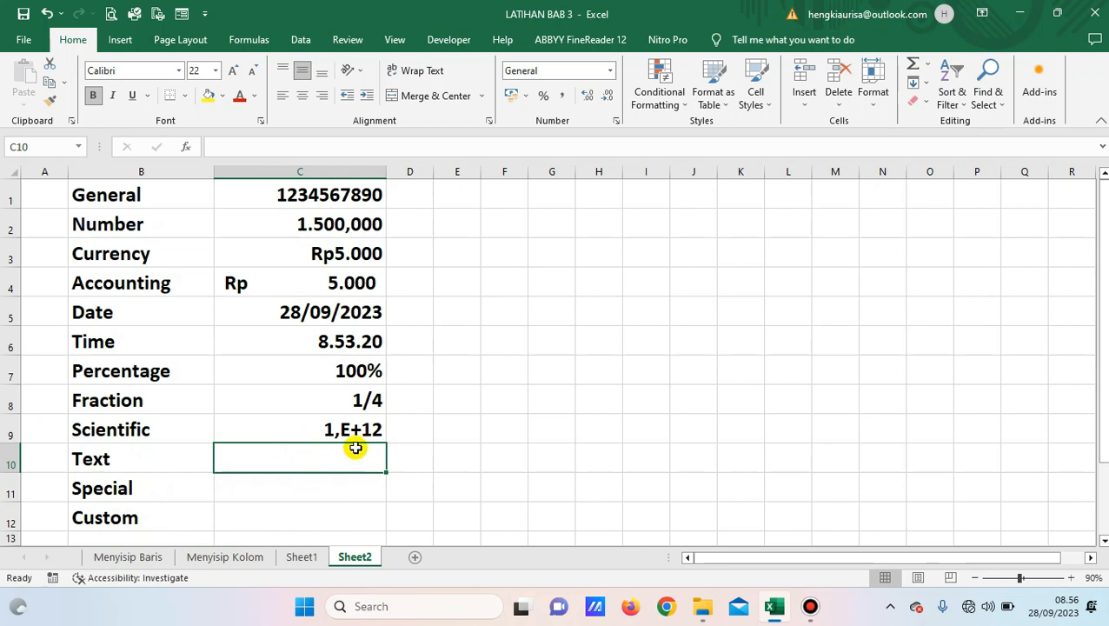
Enter 12 in C10 after previewing the Text category without applying it.
{"action": "left_click", "coordinate": [616, 122]}
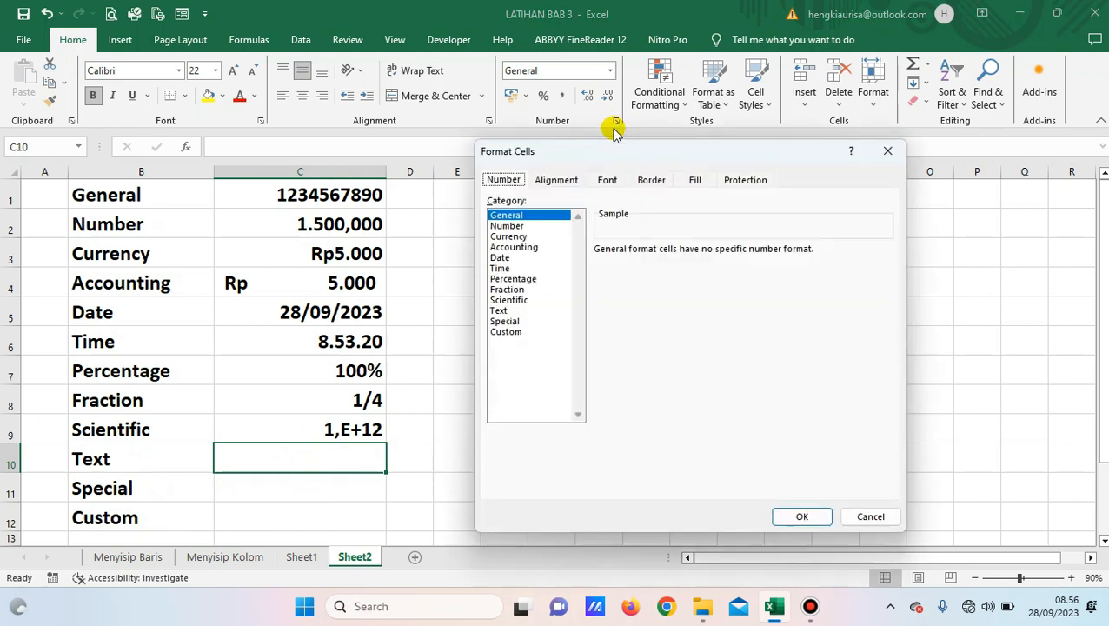
{"action": "left_click", "coordinate": [500, 311]}
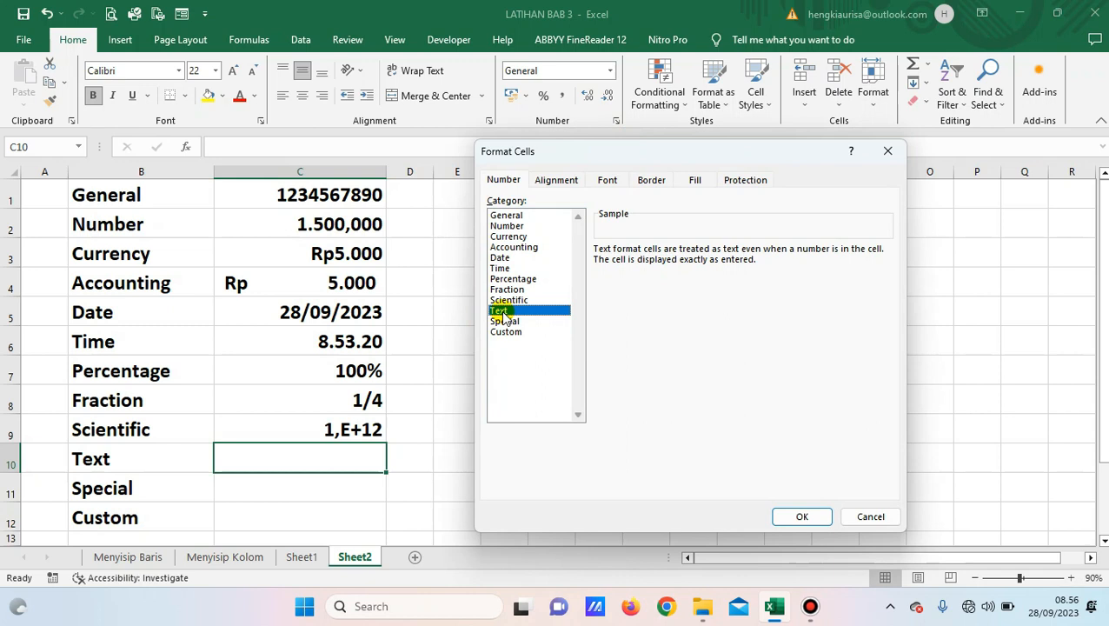
{"action": "left_click", "coordinate": [887, 517]}
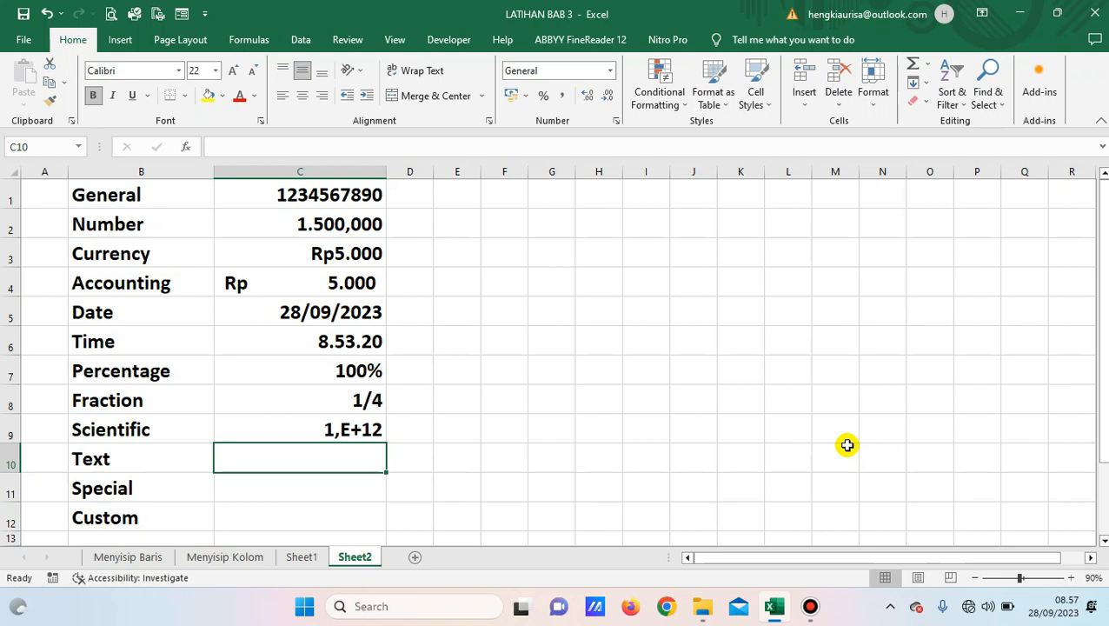
{"action": "type", "text": "1"}
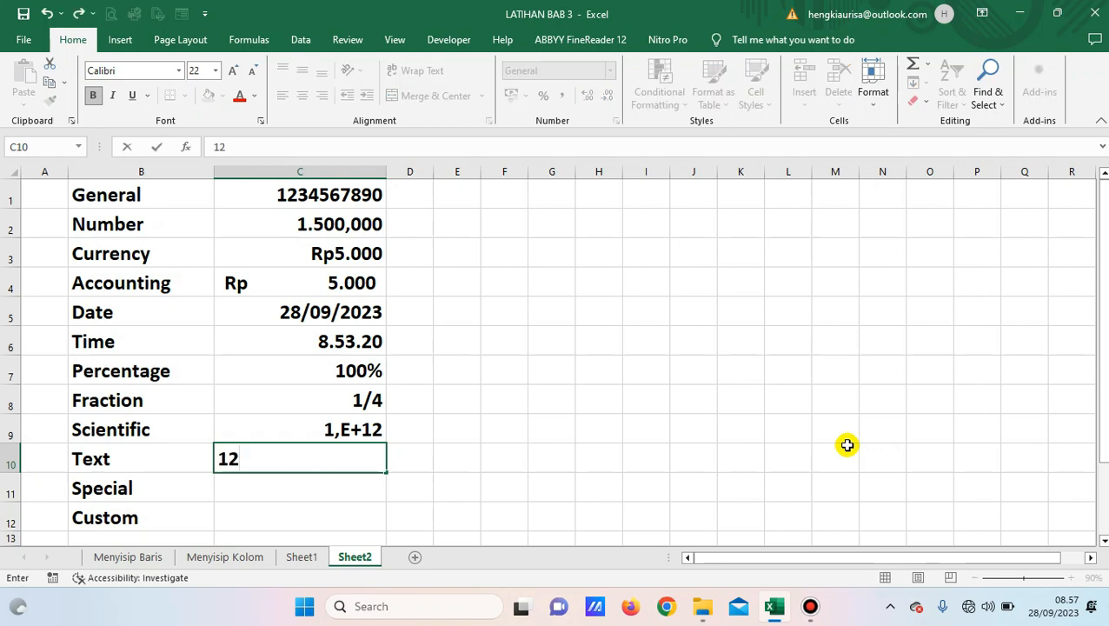
{"action": "type", "text": "2"}
{"action": "key", "text": "Return"}
{"action": "key", "text": "Up"}
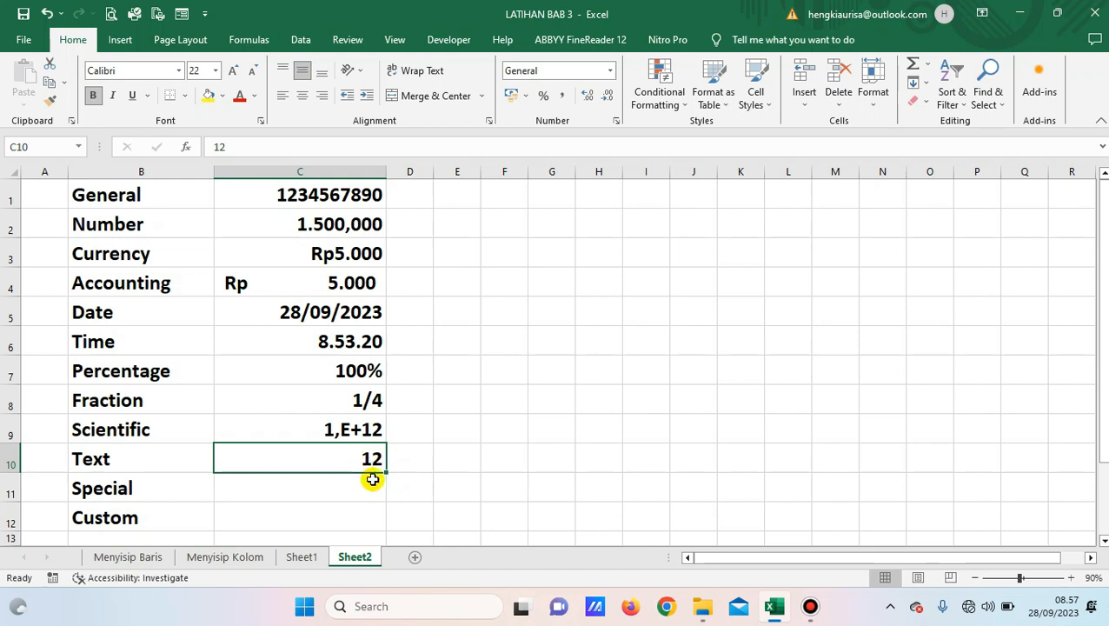
Apply the Text number format to C10 so 12 is left-aligned.
{"action": "left_click", "coordinate": [617, 122]}
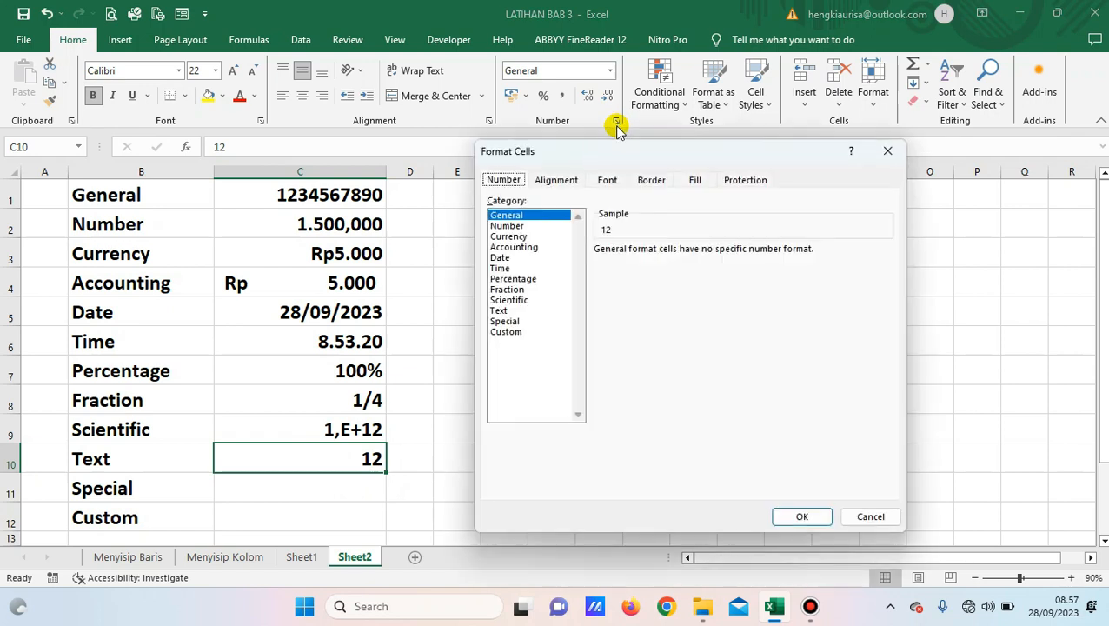
{"action": "left_click", "coordinate": [497, 310]}
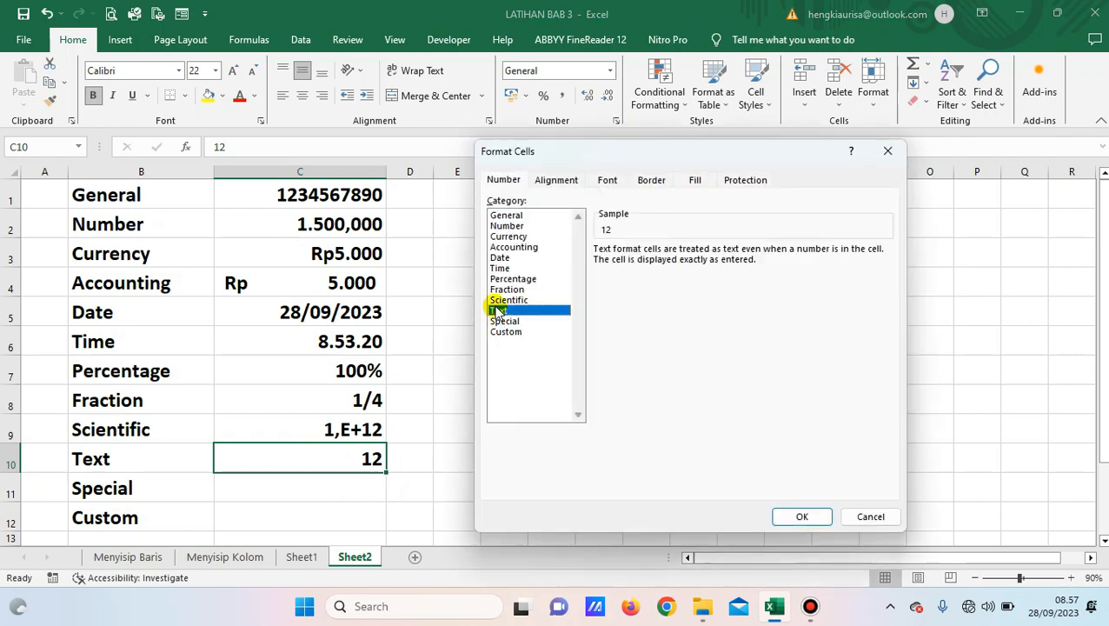
{"action": "left_click", "coordinate": [804, 519]}
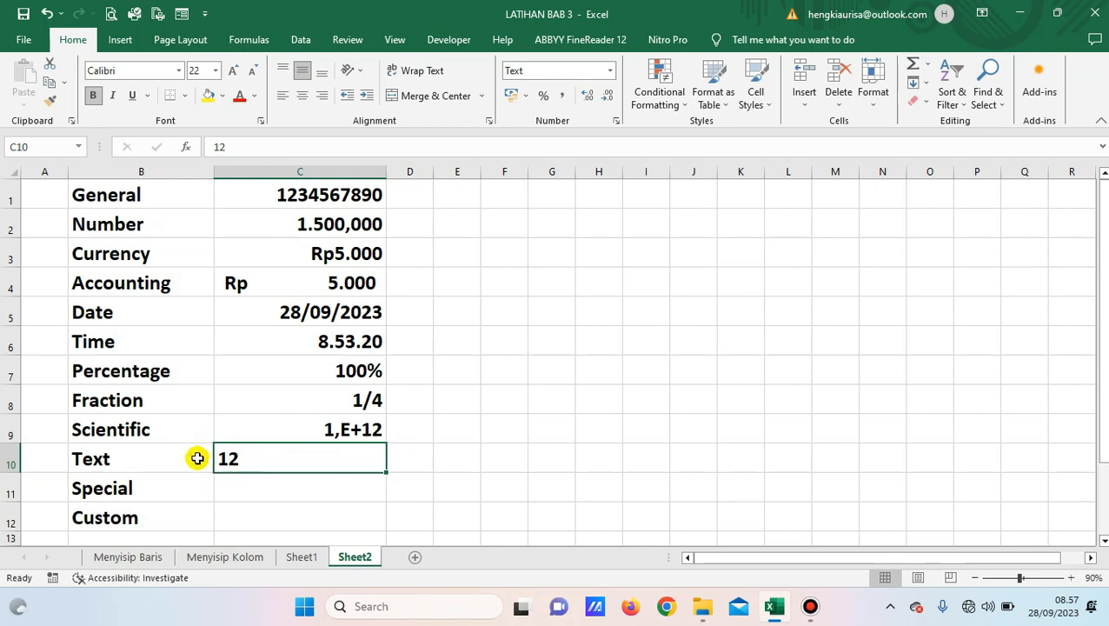
{"action": "left_click", "coordinate": [237, 496]}
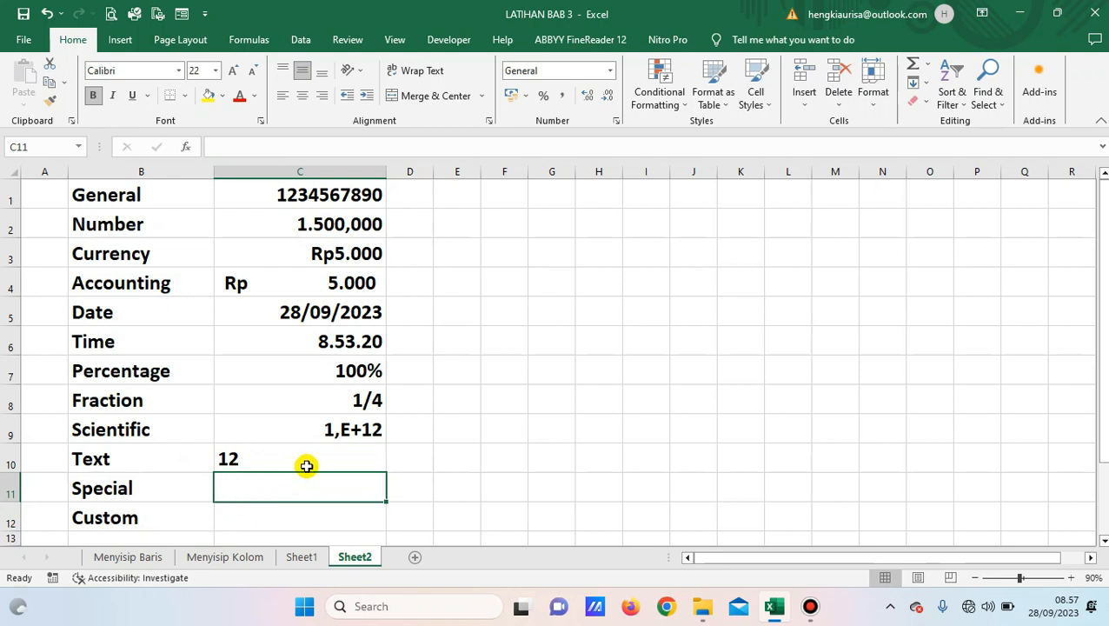
Give C11 the Special ZIP Code format with English (United States) locale and enter 123456.
{"action": "left_click", "coordinate": [616, 121]}
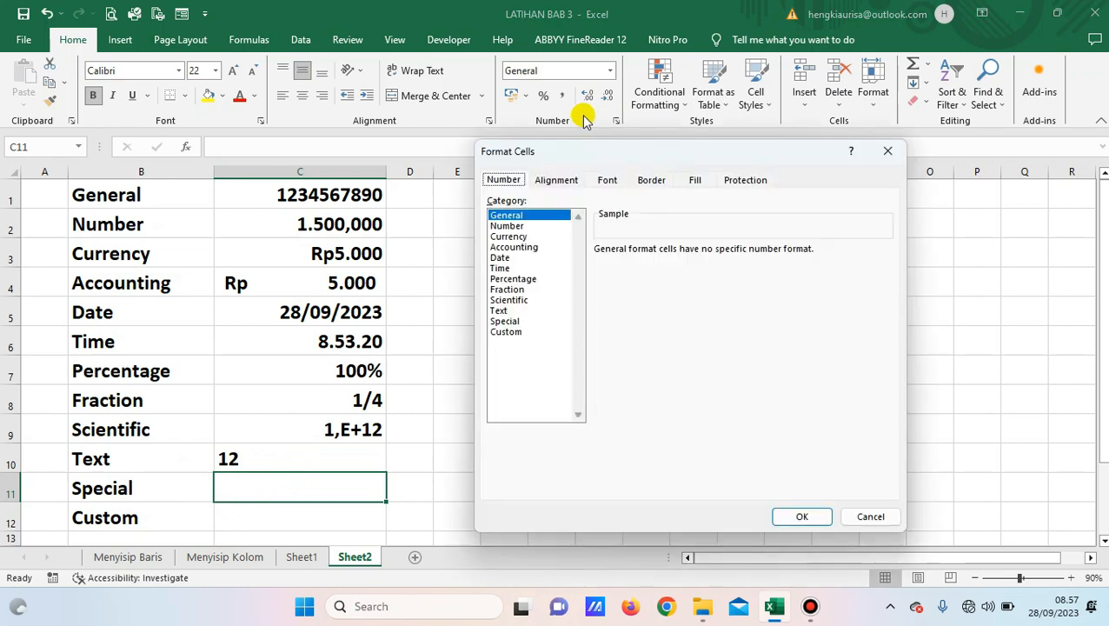
{"action": "left_click", "coordinate": [513, 321]}
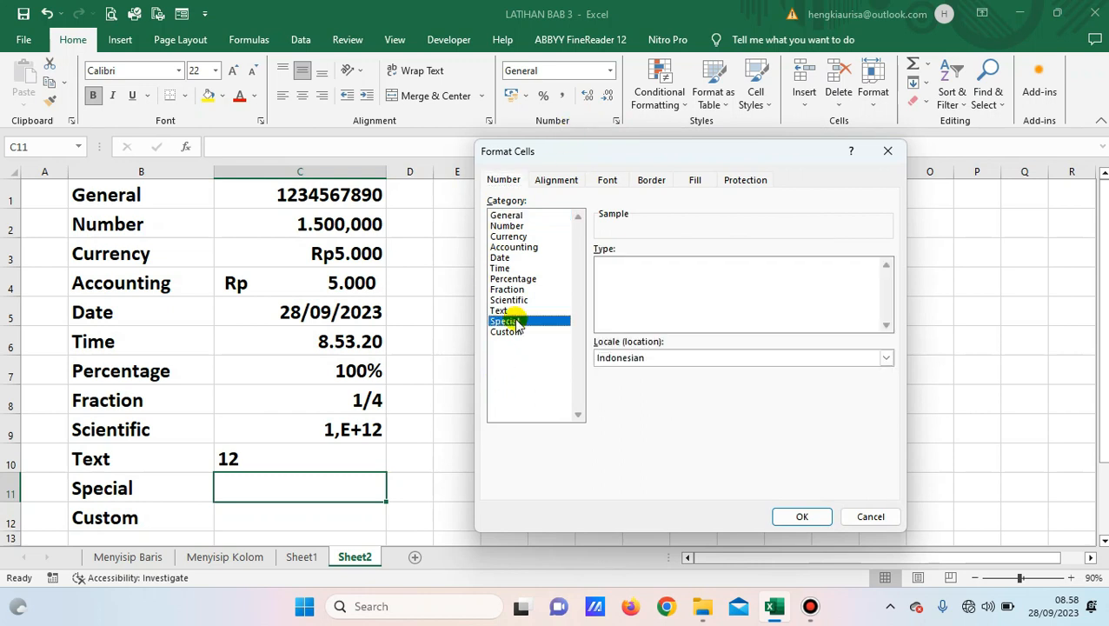
{"action": "left_click", "coordinate": [652, 359]}
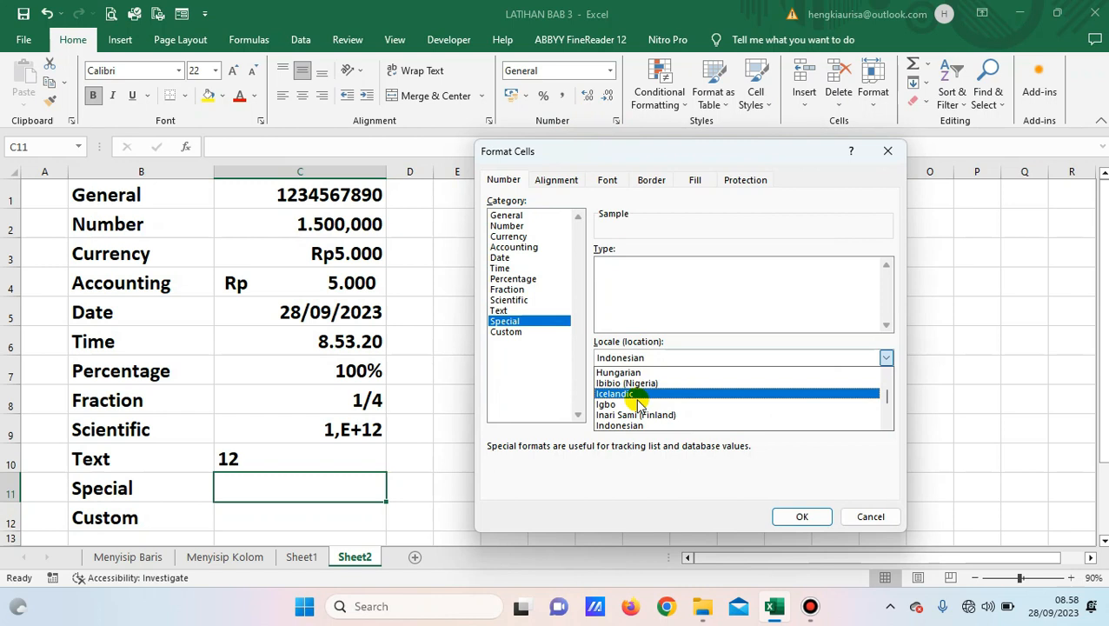
{"action": "scroll", "coordinate": [631, 416], "scroll_direction": "down", "scroll_amount": 1}
{"action": "scroll", "coordinate": [629, 408], "scroll_direction": "up", "scroll_amount": 15}
{"action": "scroll", "coordinate": [626, 391], "scroll_direction": "up", "scroll_amount": 4}
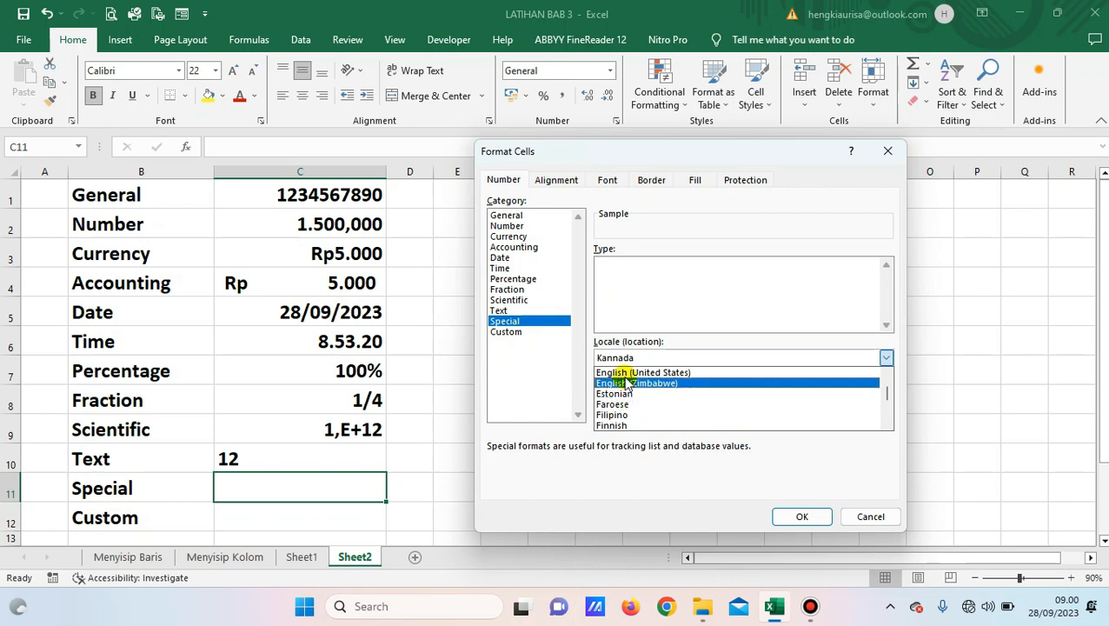
{"action": "left_click", "coordinate": [626, 373]}
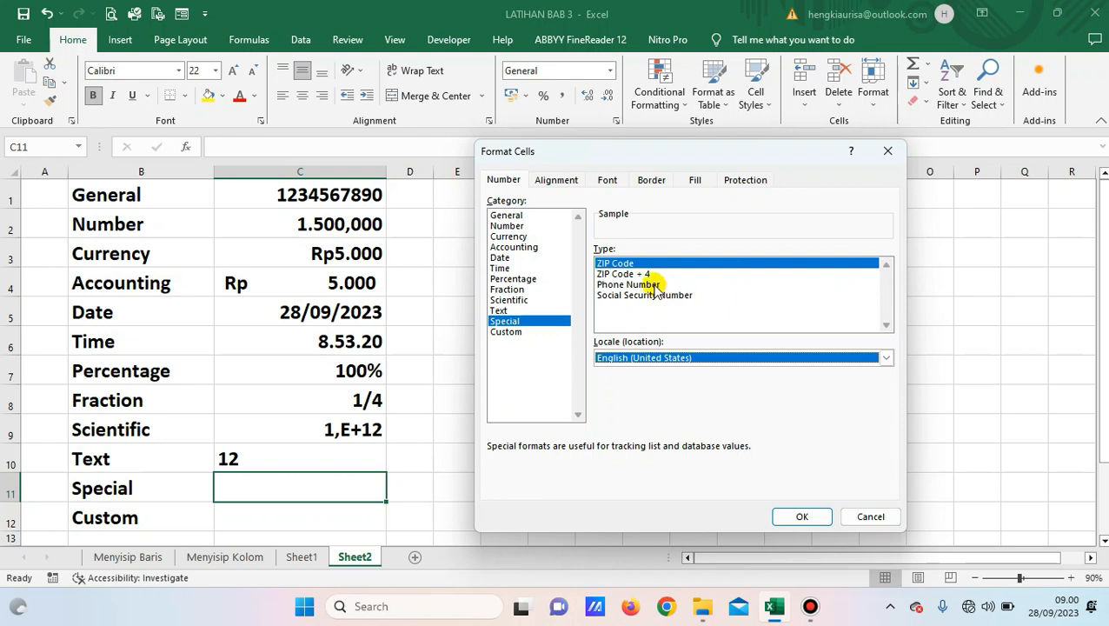
{"action": "left_click", "coordinate": [625, 265]}
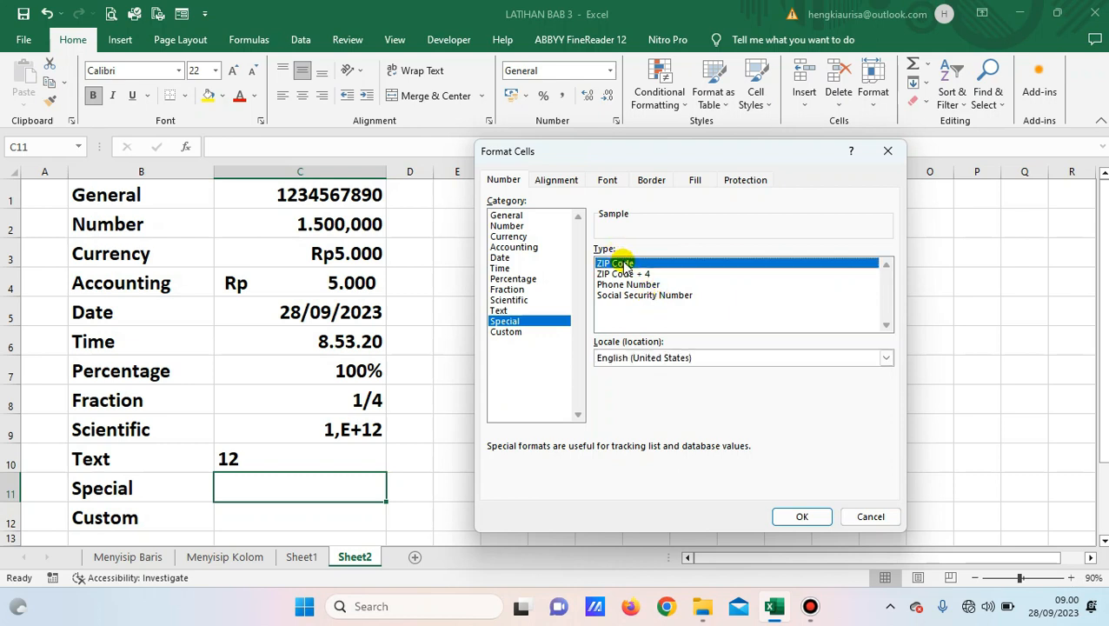
{"action": "left_click", "coordinate": [791, 518]}
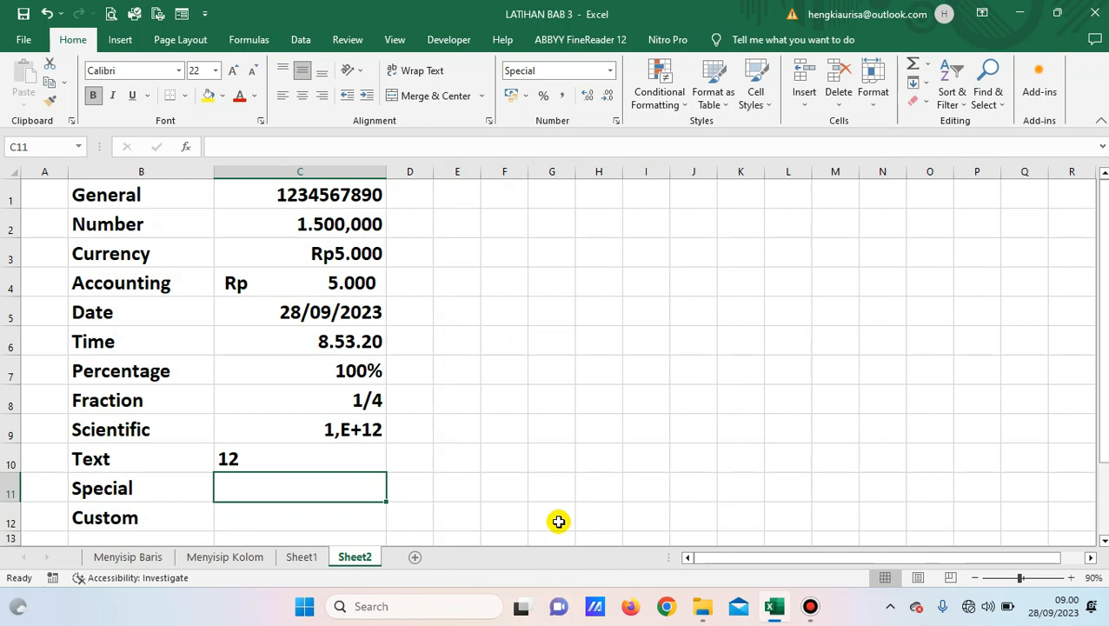
{"action": "type", "text": "123456"}
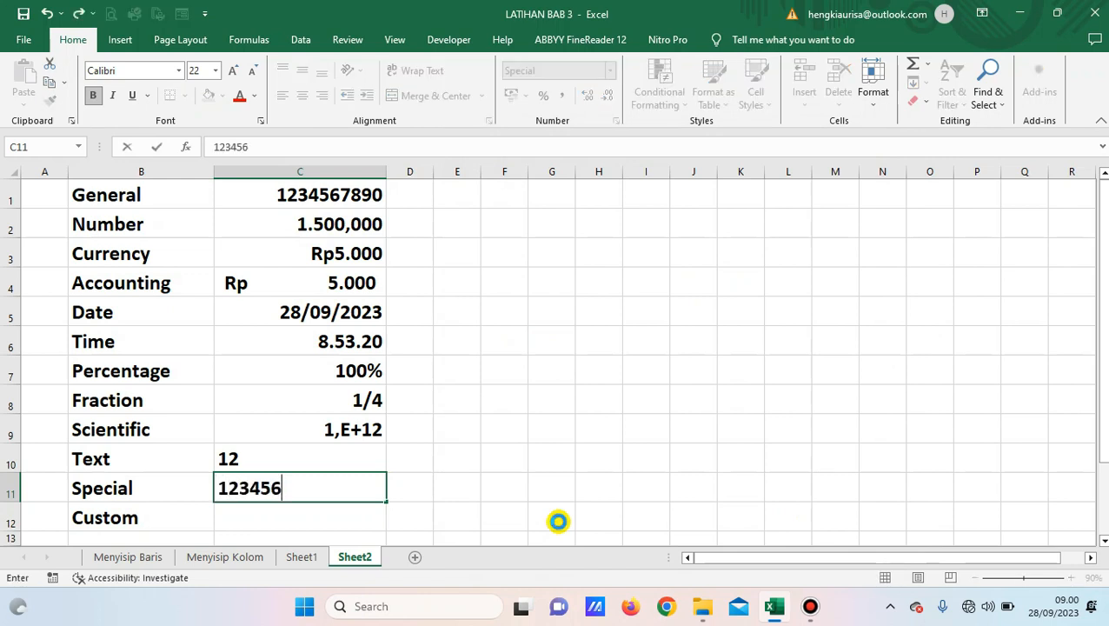
{"action": "key", "text": "Return"}
{"action": "key", "text": "Up"}
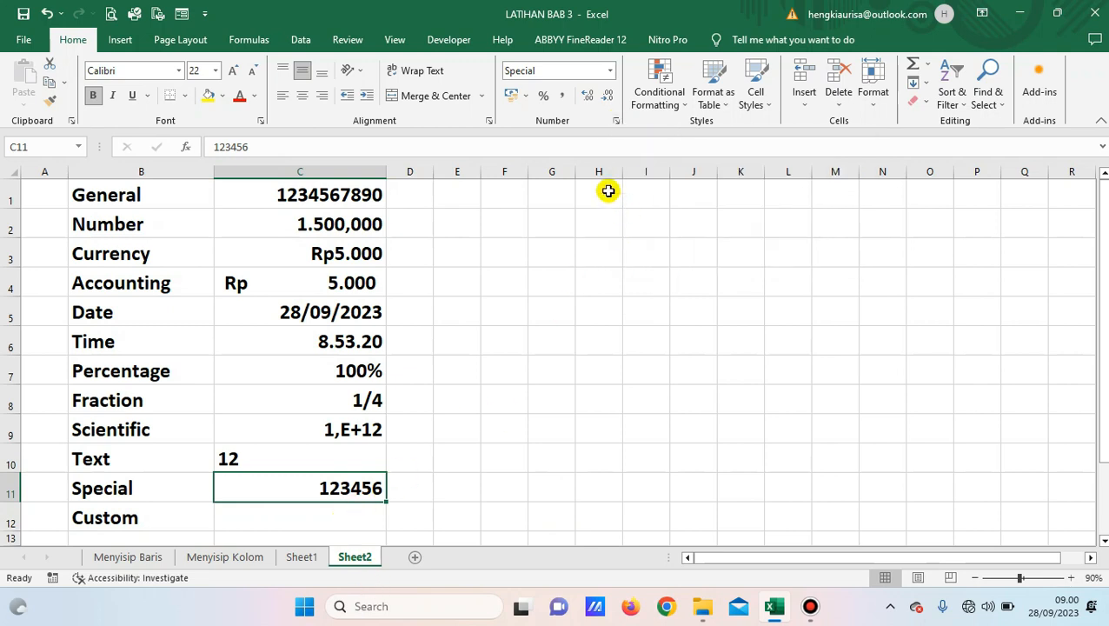
{"action": "left_click", "coordinate": [616, 122]}
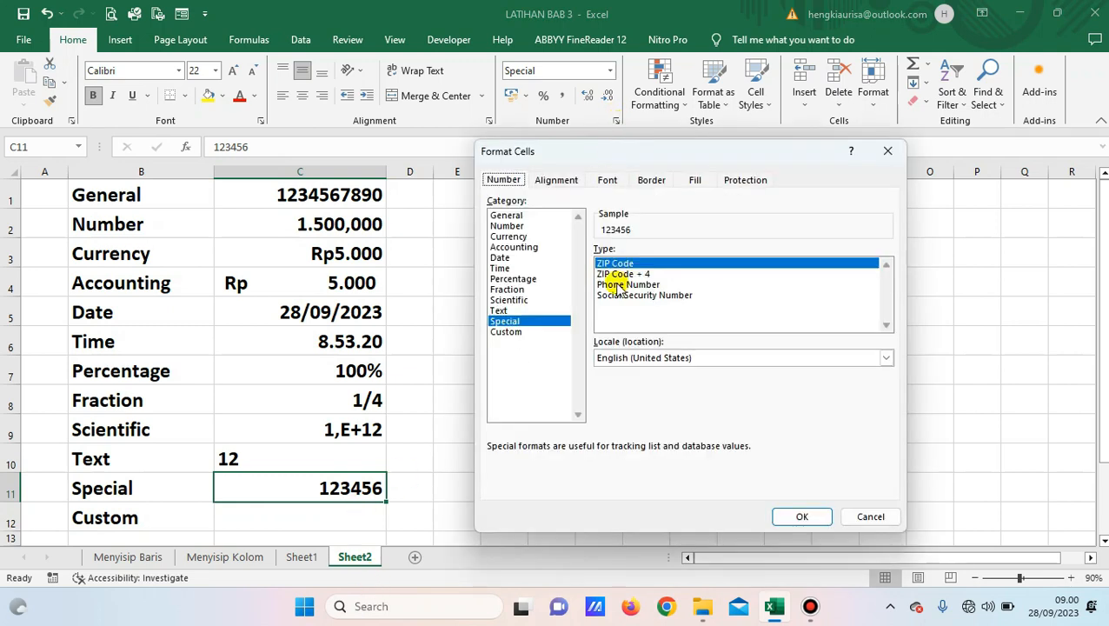
{"action": "left_click", "coordinate": [624, 275]}
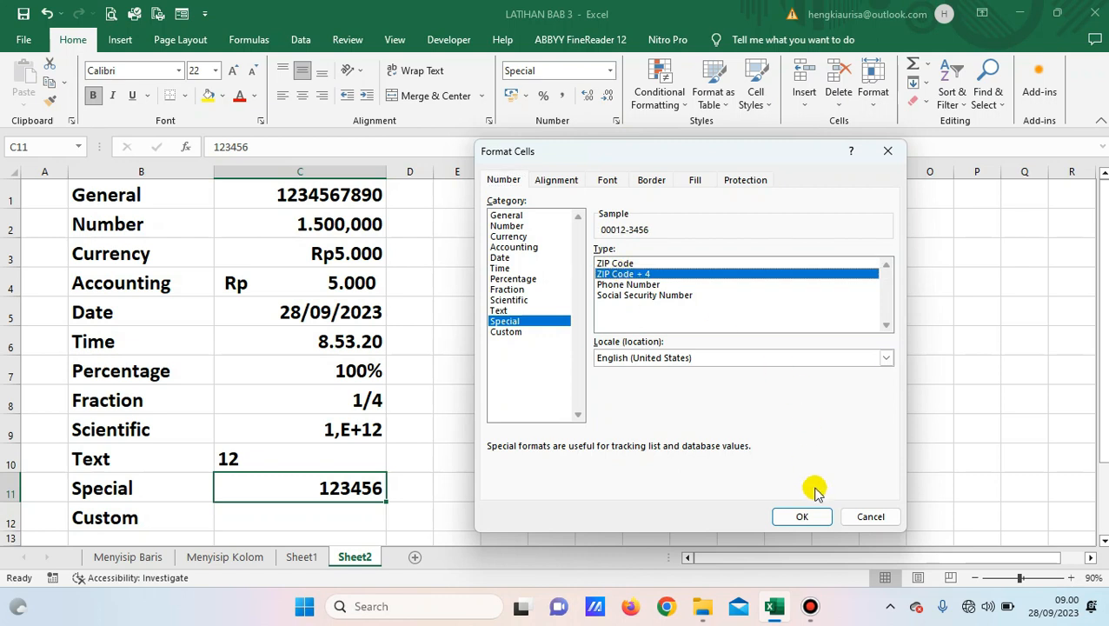
{"action": "left_click", "coordinate": [789, 516]}
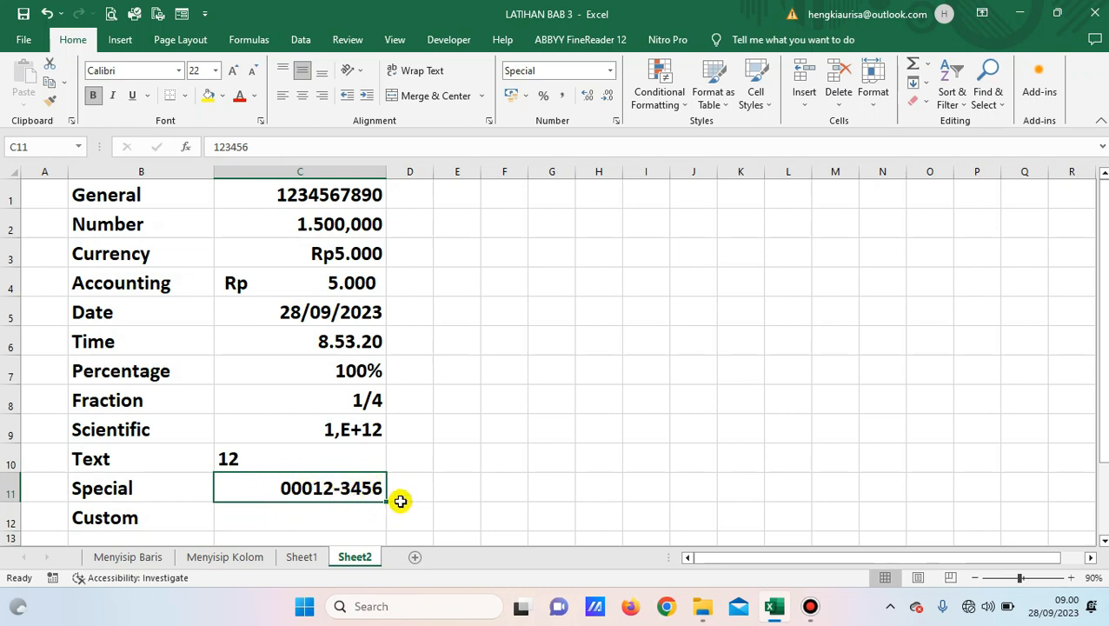
{"action": "left_click", "coordinate": [616, 121]}
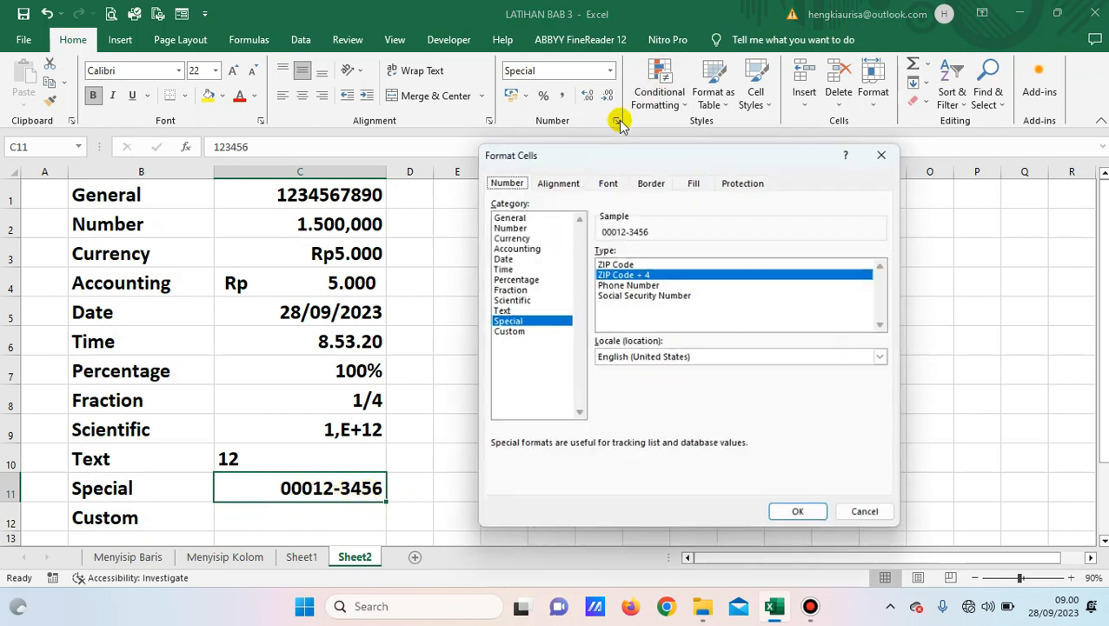
{"action": "left_click", "coordinate": [621, 263]}
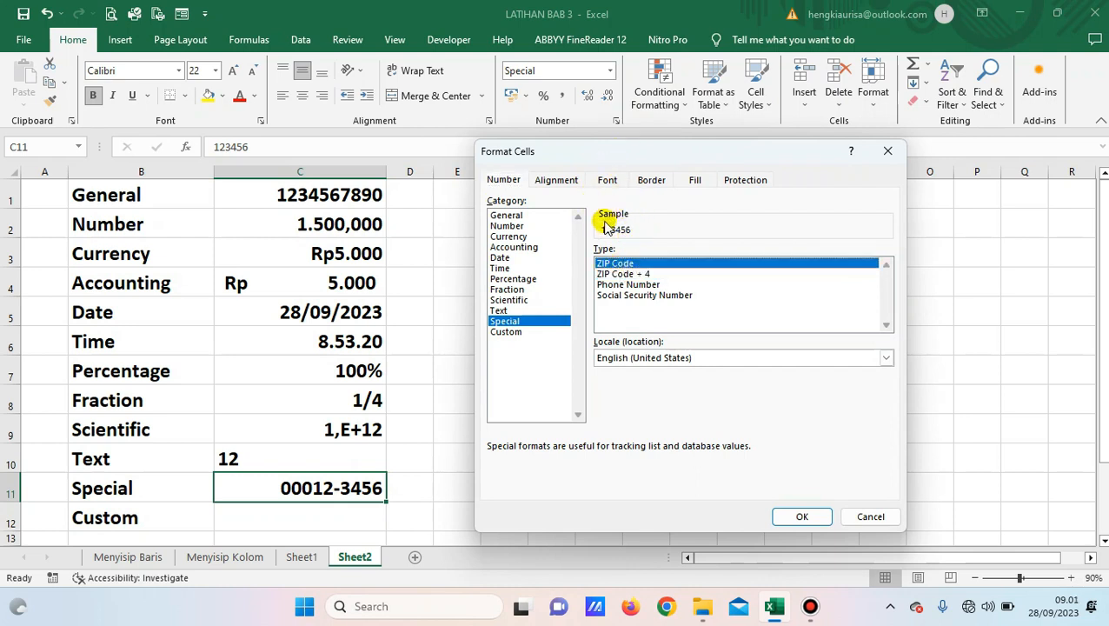
{"action": "left_click", "coordinate": [633, 286]}
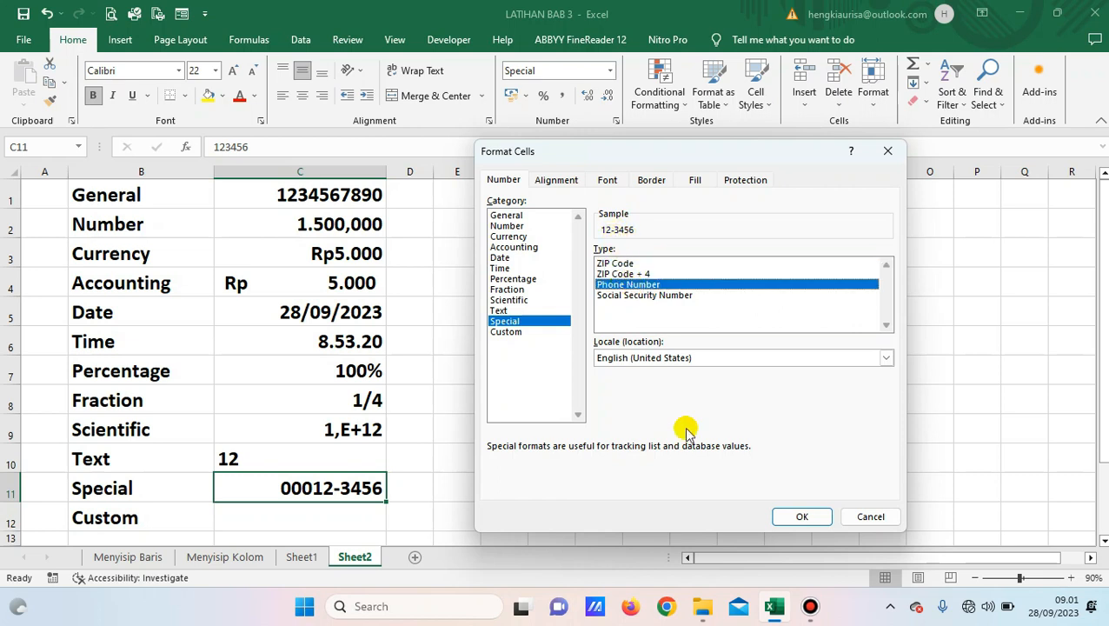
{"action": "left_click", "coordinate": [789, 517]}
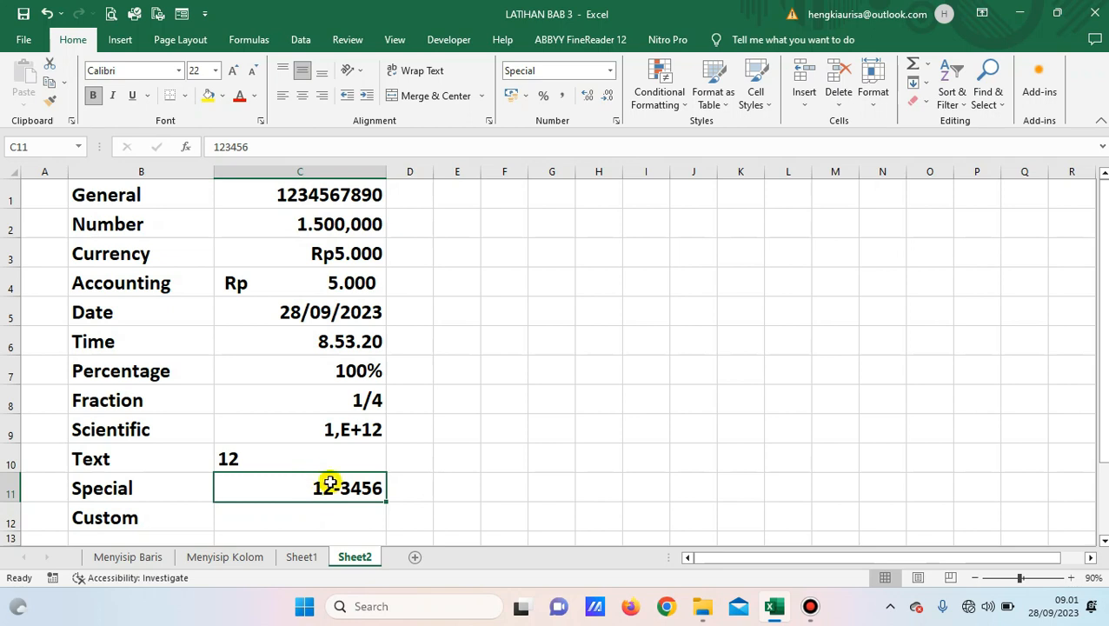
Switch C11 to Social Security Number so it shows 000-12-3456.
{"action": "left_click", "coordinate": [615, 121]}
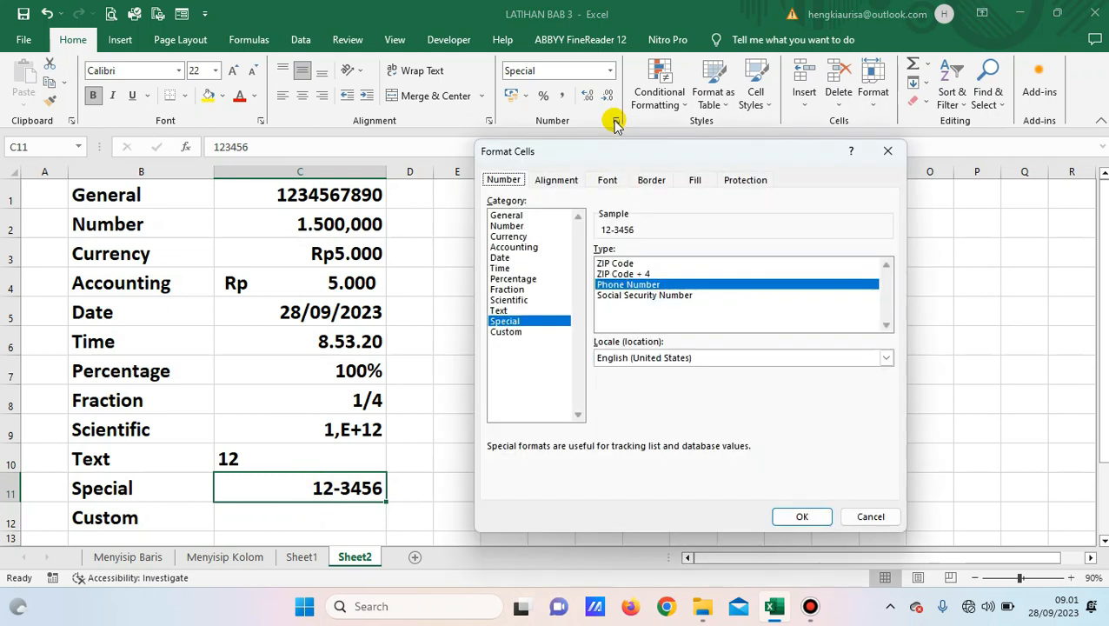
{"action": "left_click", "coordinate": [617, 297]}
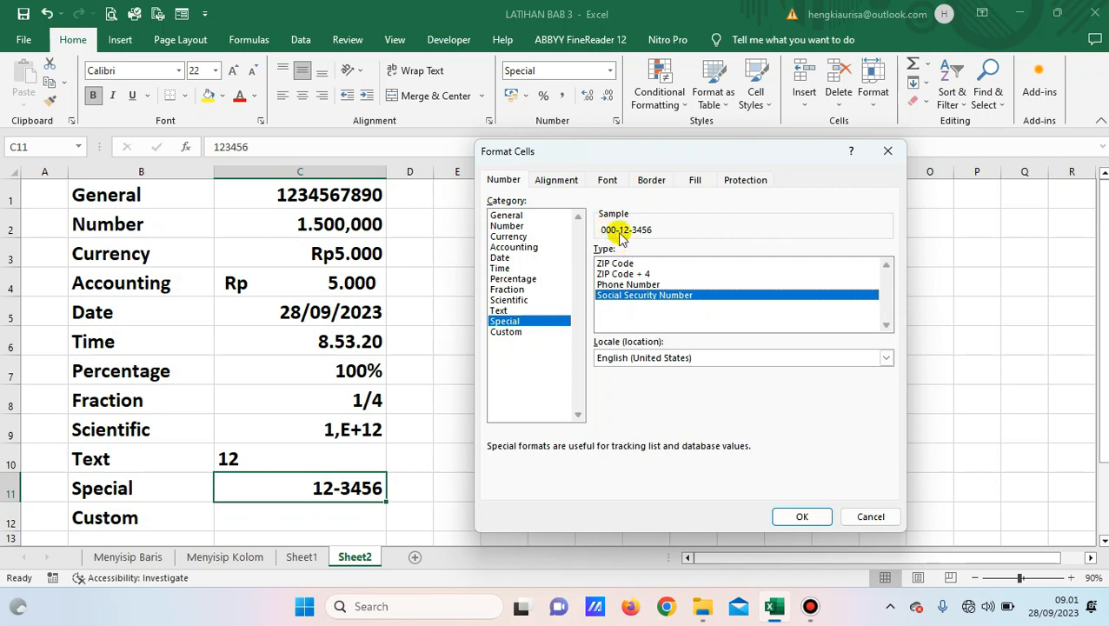
{"action": "left_click", "coordinate": [802, 516]}
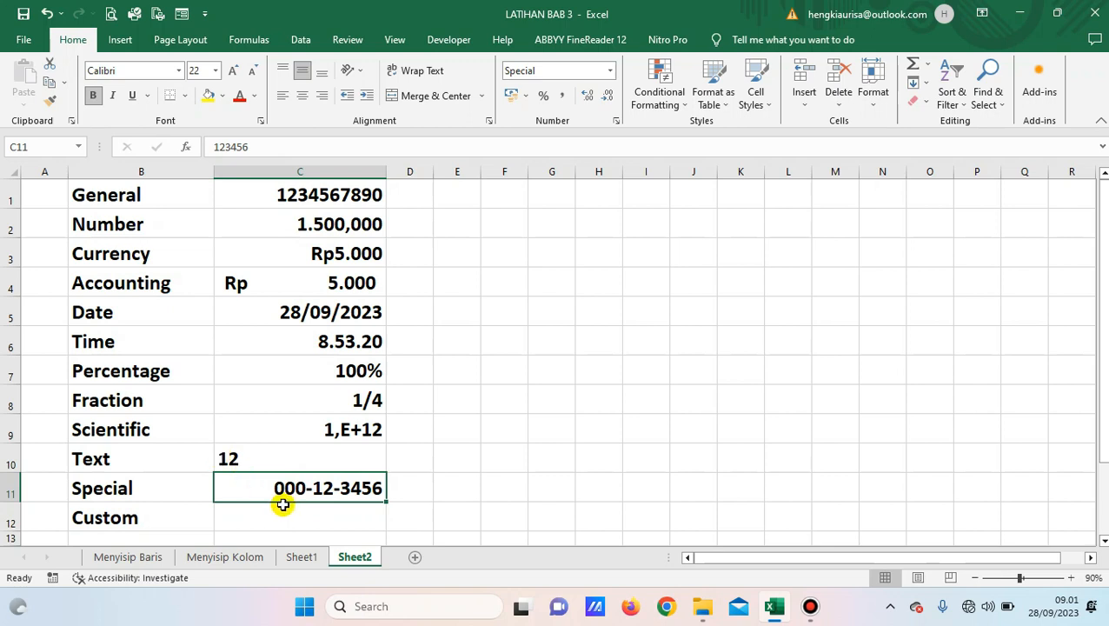
{"action": "left_click", "coordinate": [230, 516]}
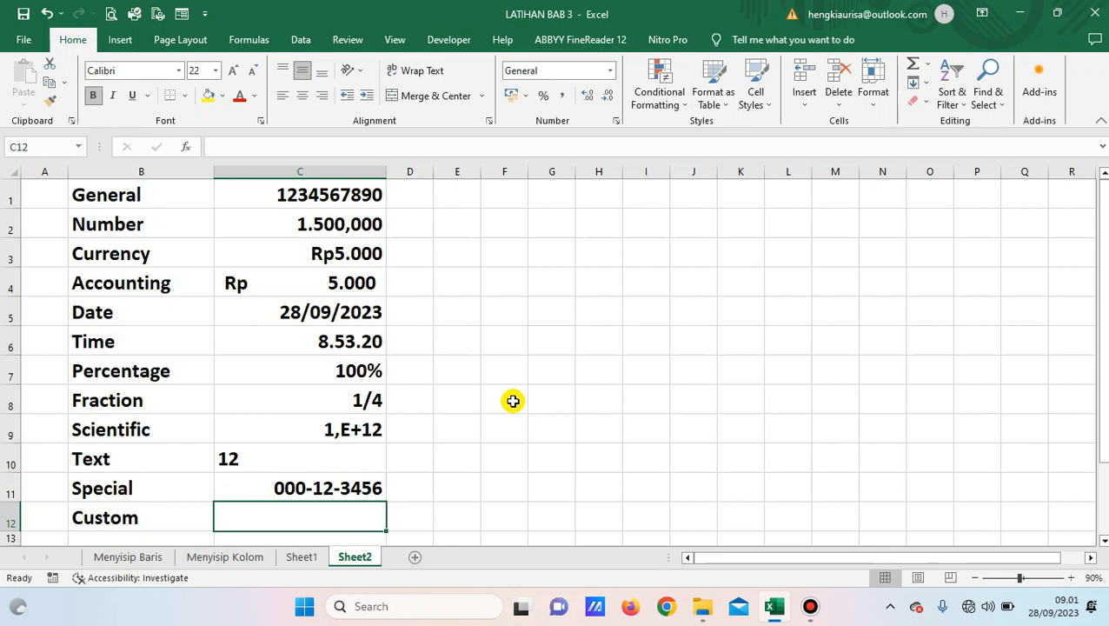
{"action": "type", "text": "1"}
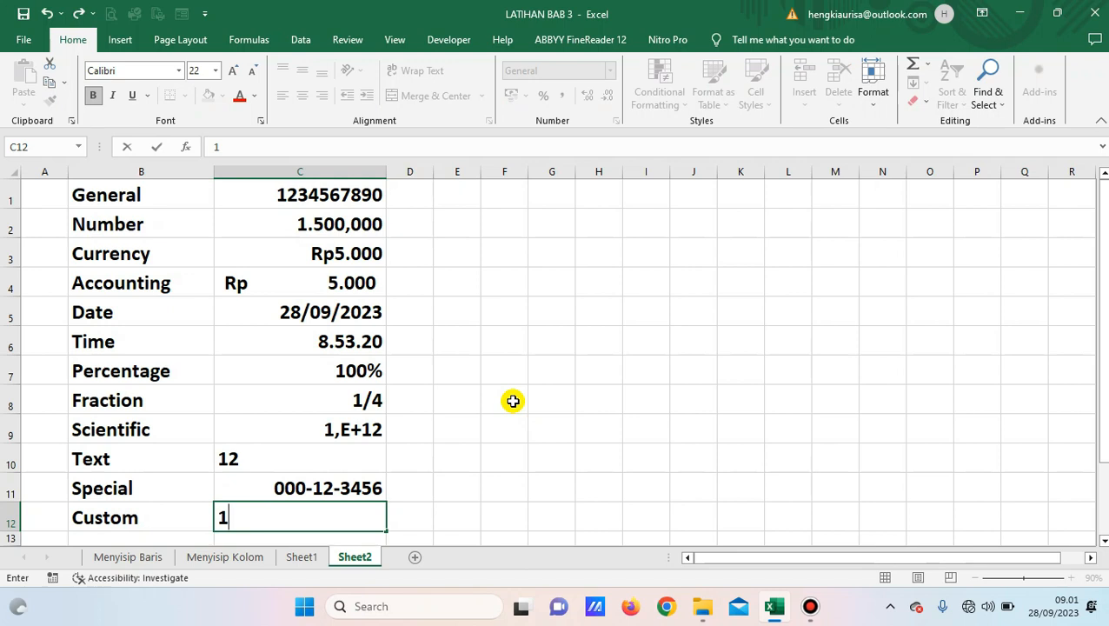
{"action": "type", "text": " buah"}
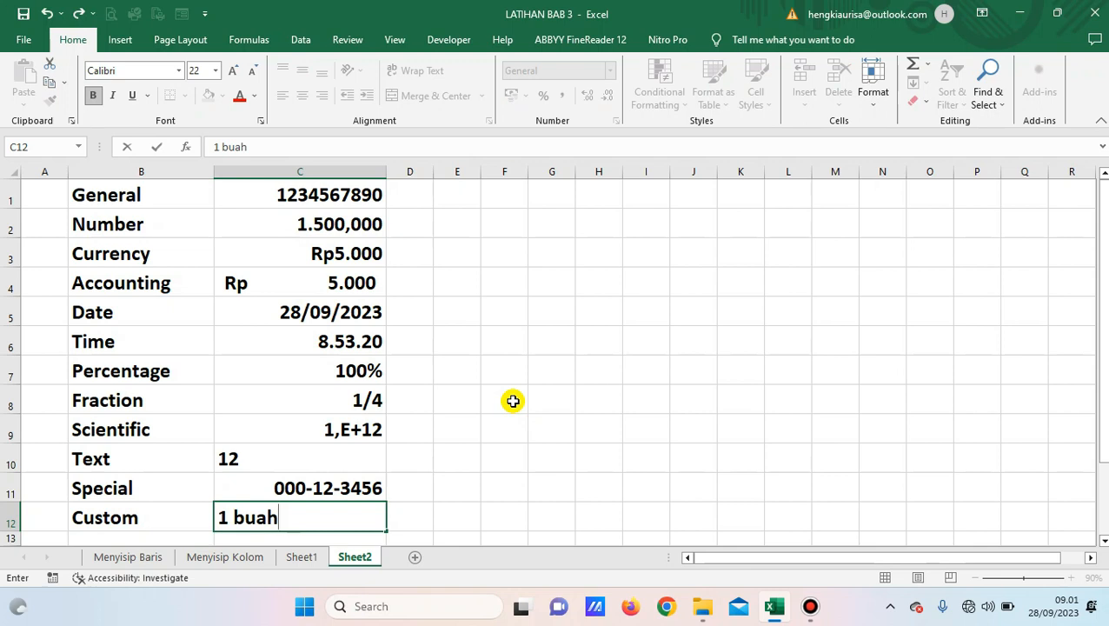
{"action": "key", "text": "Return"}
{"action": "key", "text": "Up"}
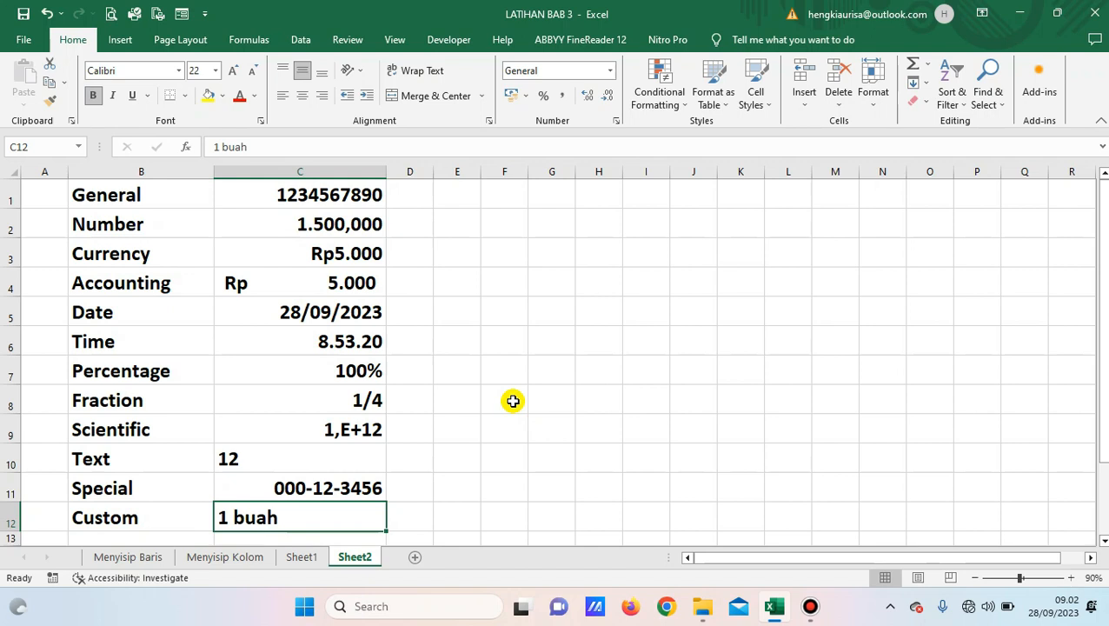
{"action": "key", "text": "Delete"}
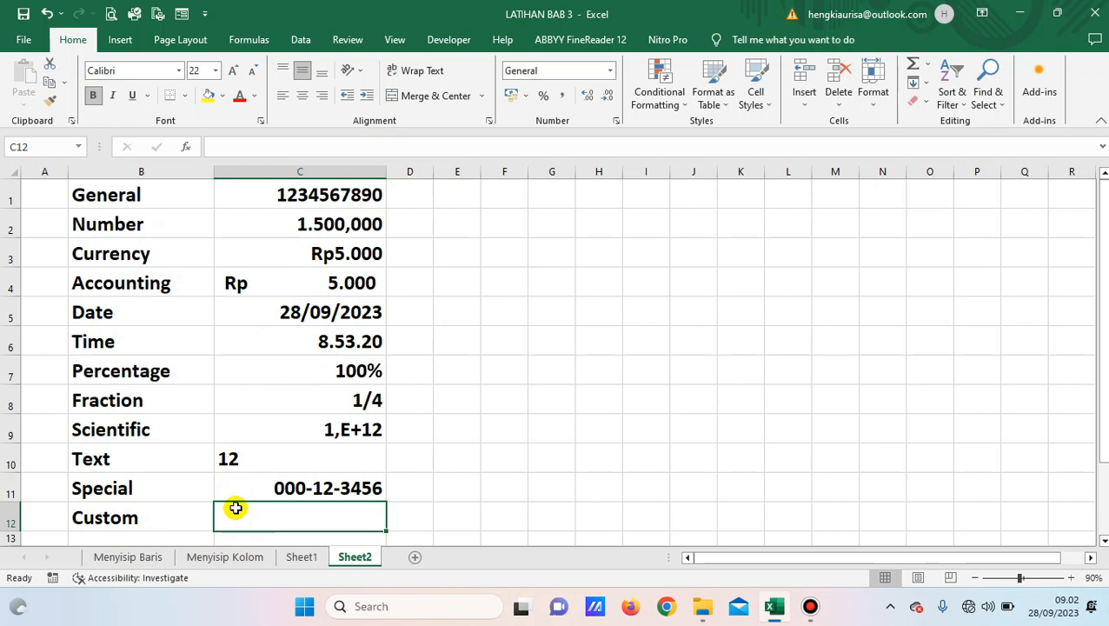
Give C12 the custom number format 0 "Buah".
{"action": "left_click", "coordinate": [615, 122]}
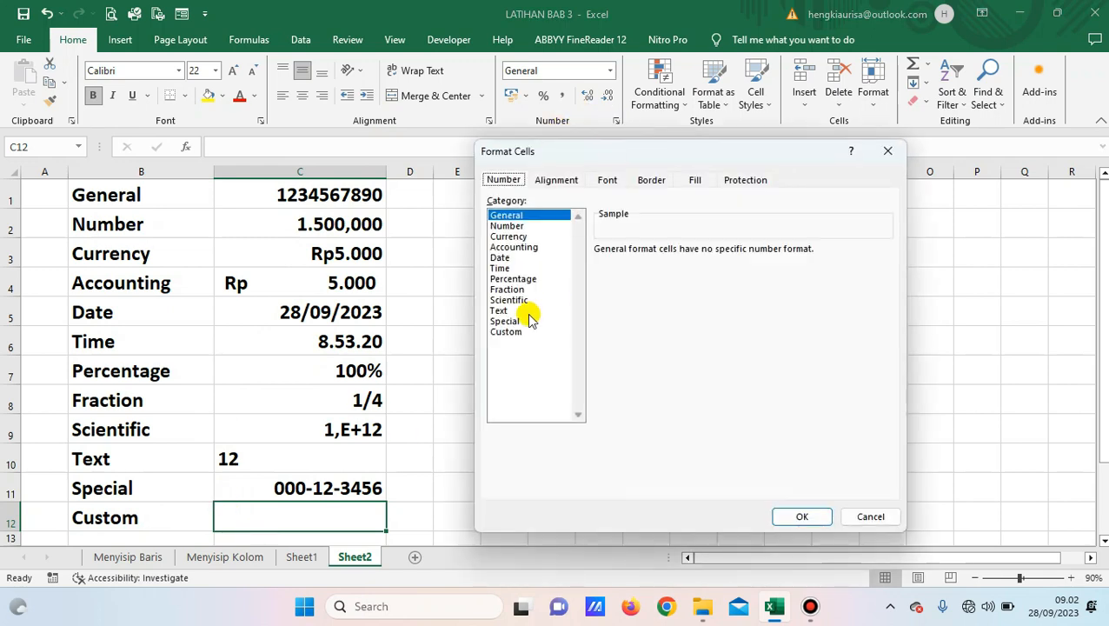
{"action": "left_click", "coordinate": [508, 332]}
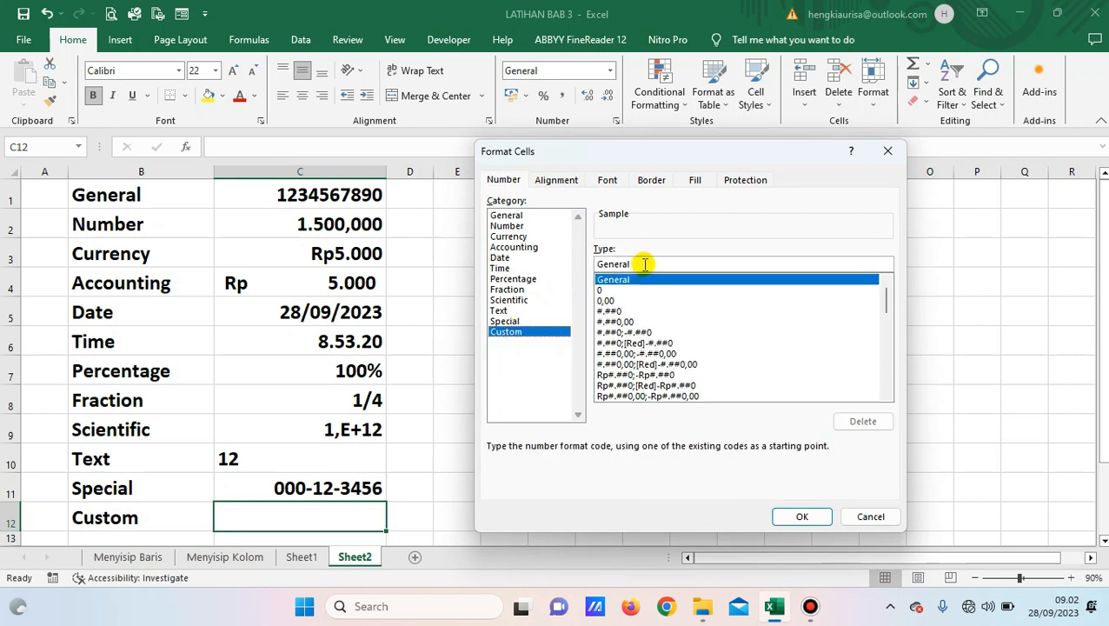
{"action": "left_click", "coordinate": [603, 290]}
{"action": "left_click", "coordinate": [606, 265]}
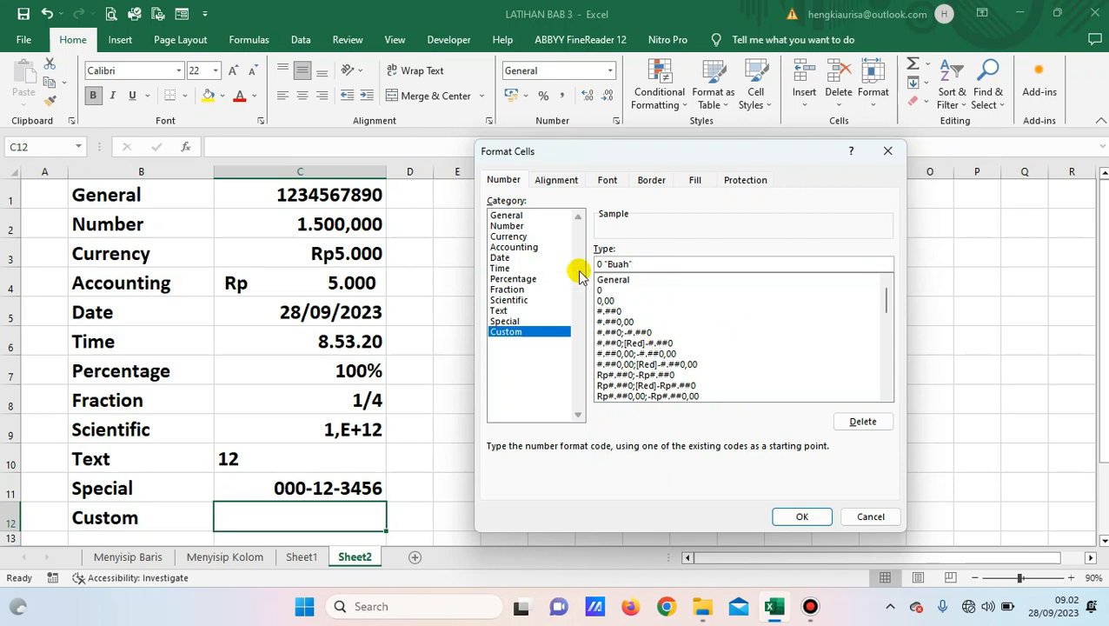
{"action": "left_click", "coordinate": [806, 516]}
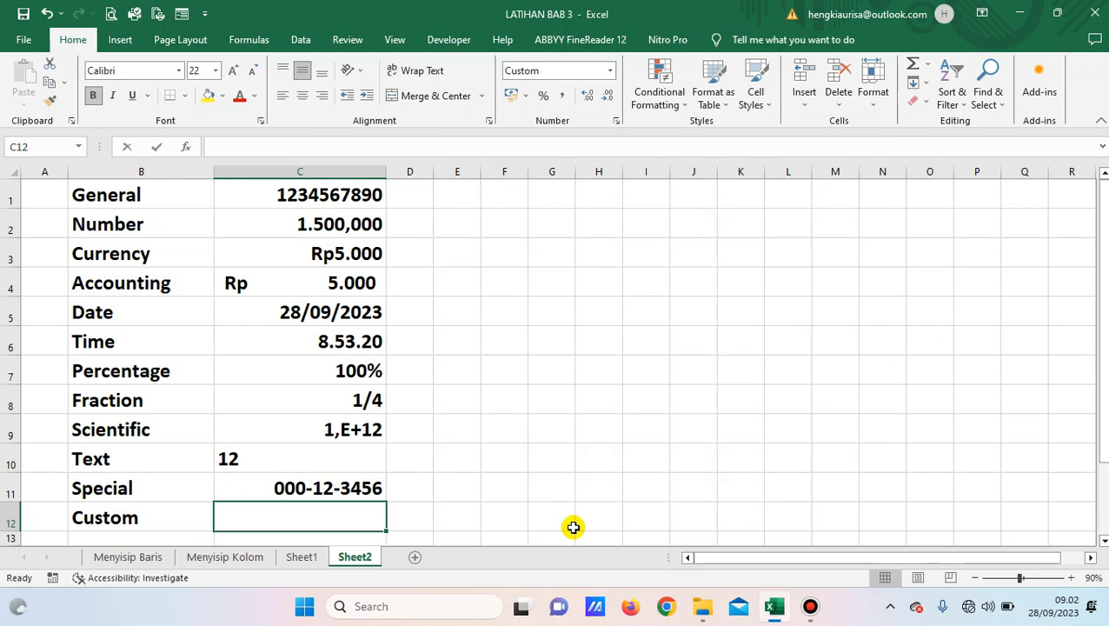
Enter 1 in C12, then replace it with 5 so it shows 5 Buah.
{"action": "type", "text": "1"}
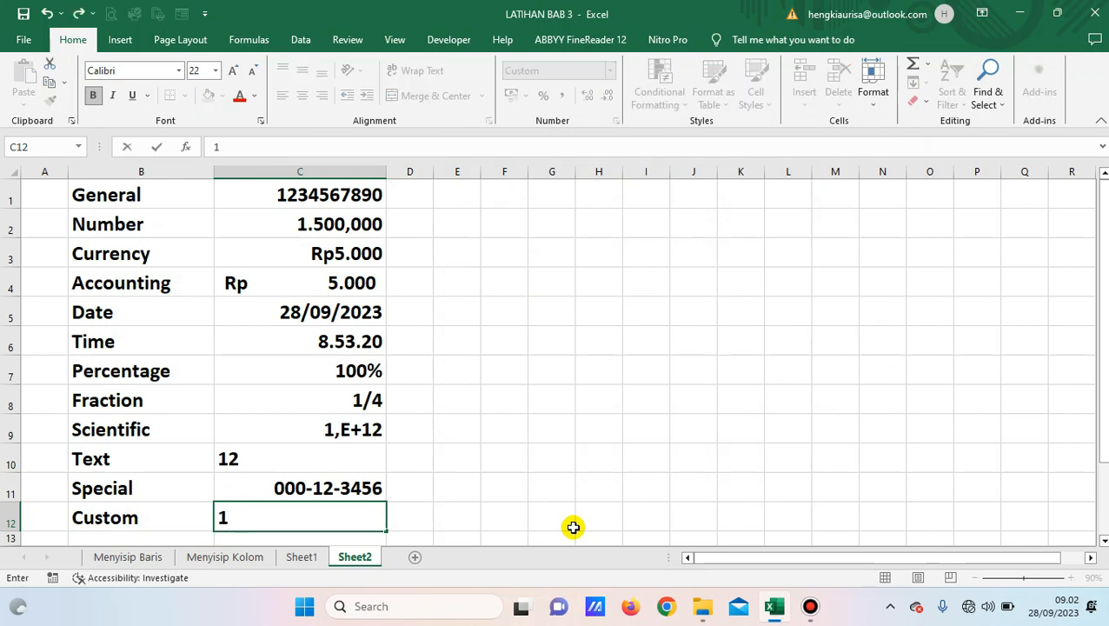
{"action": "key", "text": "Return"}
{"action": "key", "text": "Up"}
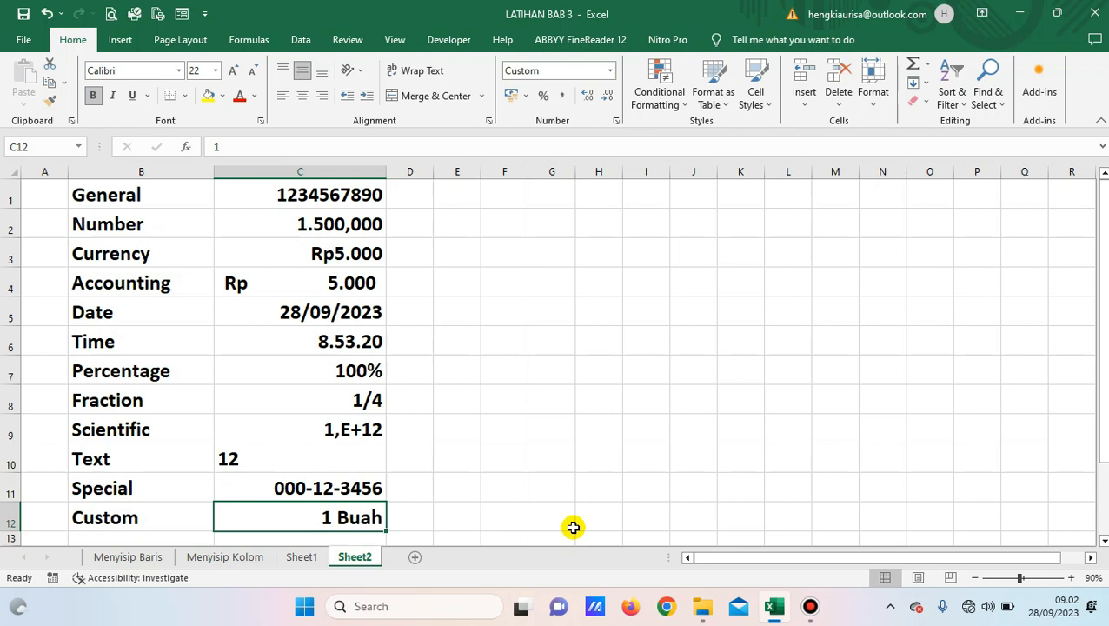
{"action": "type", "text": "5"}
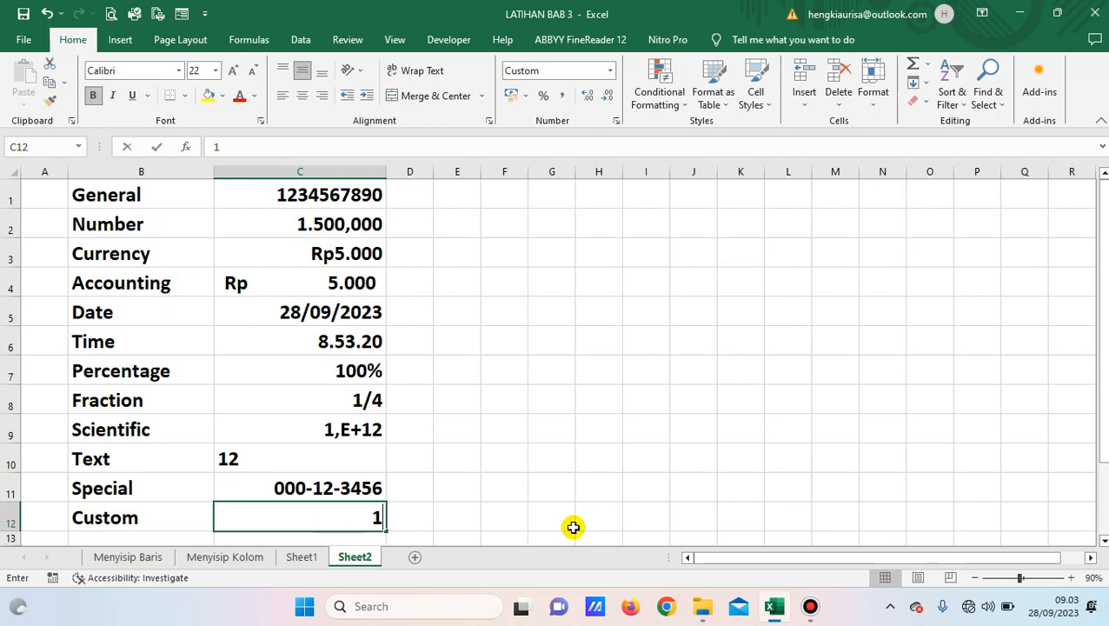
{"action": "key", "text": "Return"}
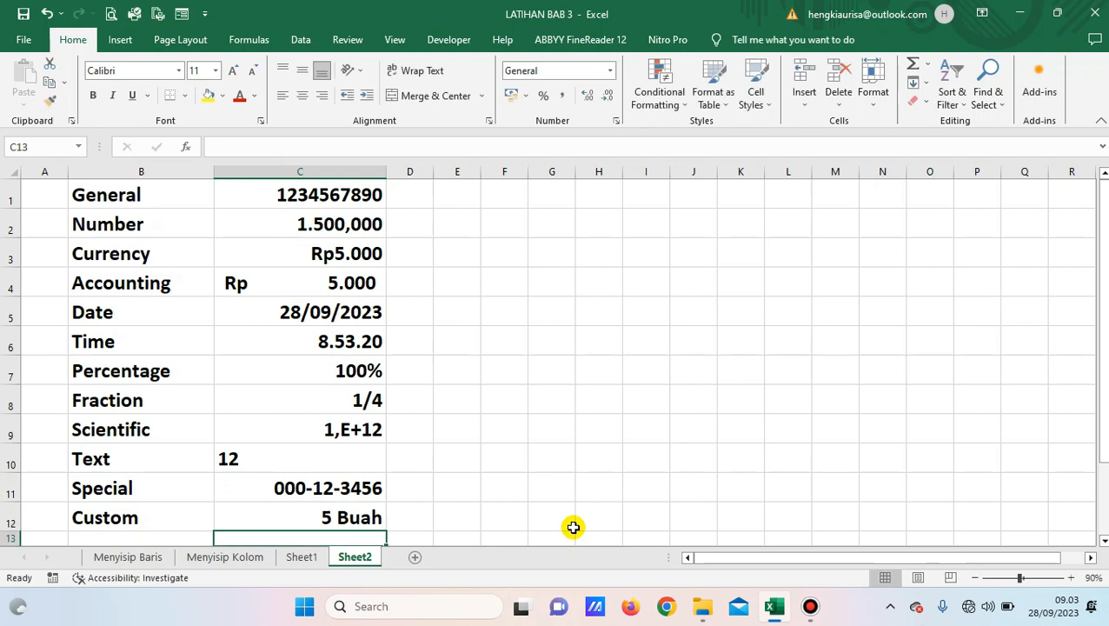
{"action": "key", "text": "Up"}
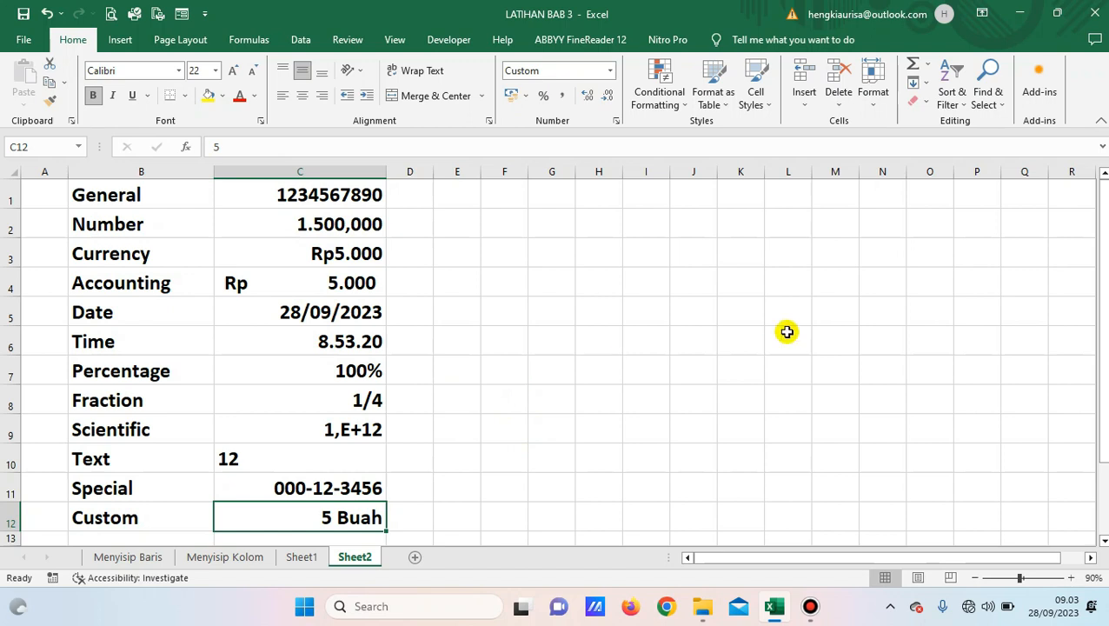
Drag column G's border far right, then pull it back partway to a moderate width.
{"action": "left_click_drag", "start_coordinate": [575, 174], "coordinate": [774, 189]}
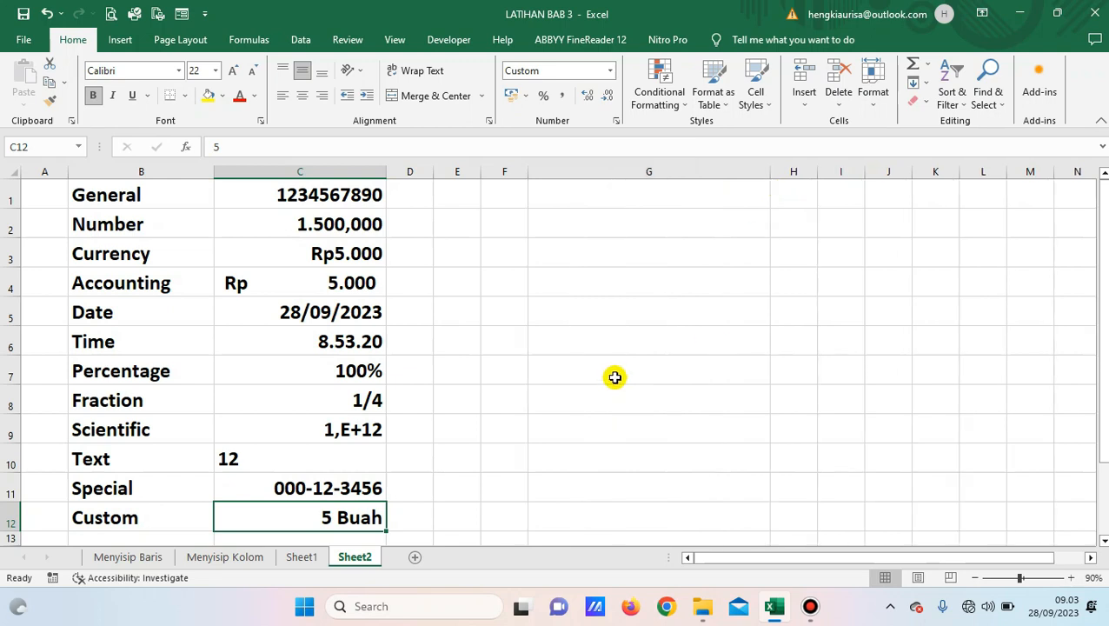
{"action": "left_click", "coordinate": [597, 318]}
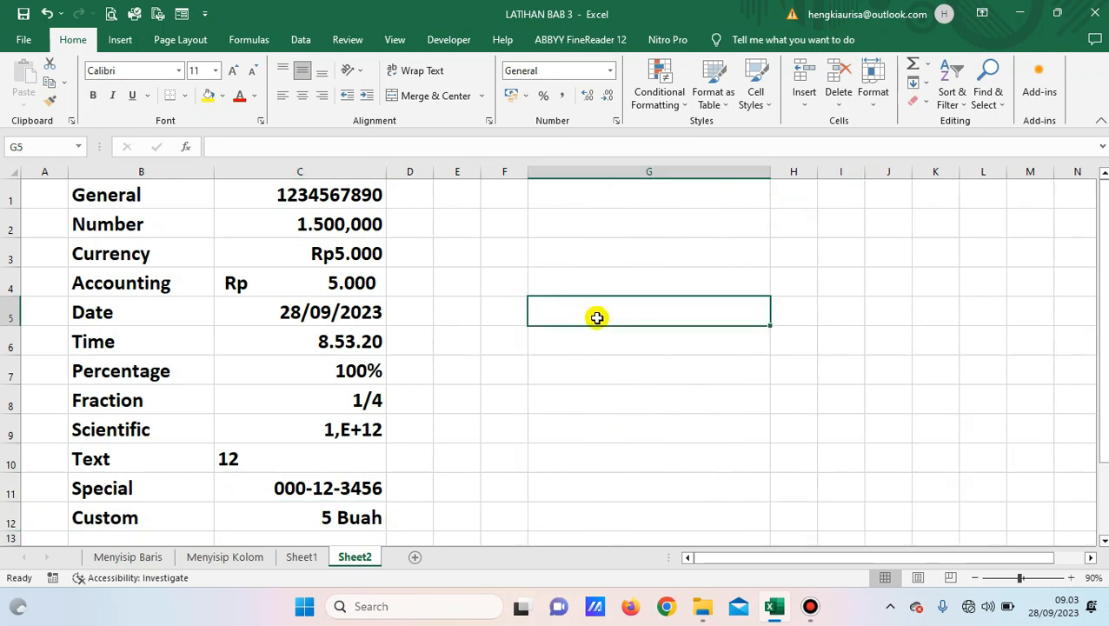
{"action": "left_click_drag", "start_coordinate": [770, 176], "coordinate": [620, 179]}
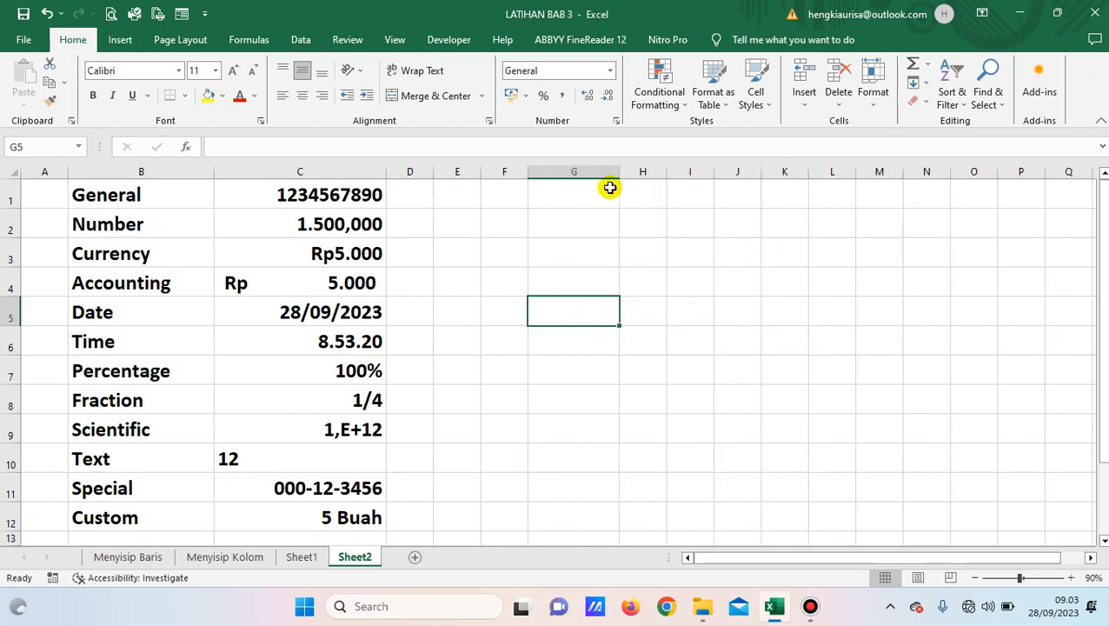
Add Sheet3, then widen column D and make row 5 much taller.
{"action": "left_click", "coordinate": [413, 561]}
{"action": "left_click", "coordinate": [198, 257]}
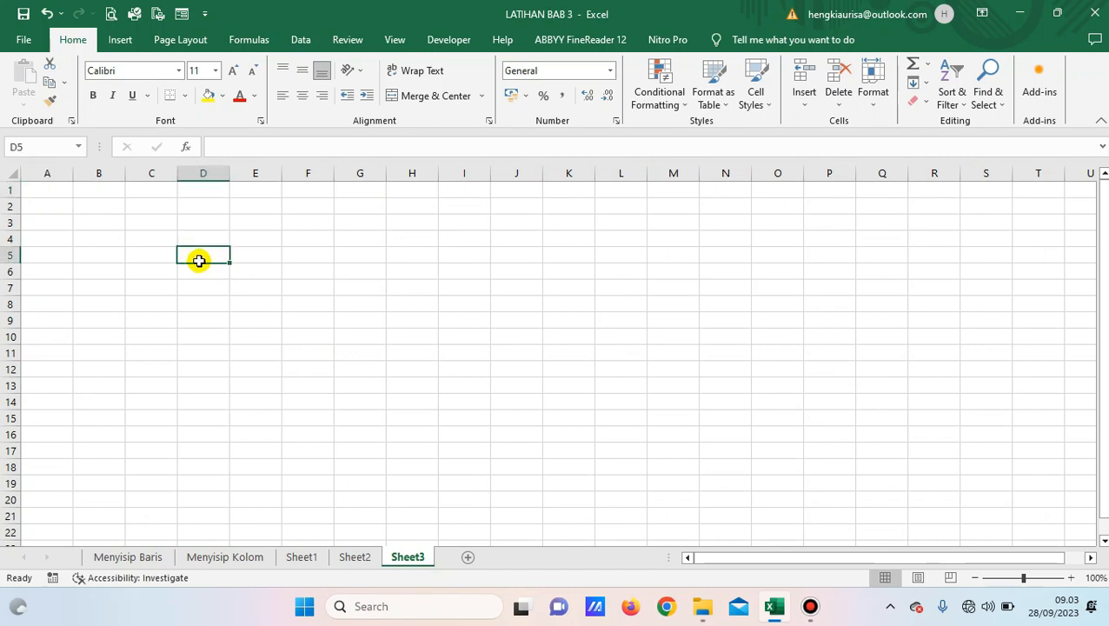
{"action": "left_click_drag", "start_coordinate": [235, 174], "coordinate": [535, 178]}
{"action": "left_click_drag", "start_coordinate": [11, 262], "coordinate": [10, 451]}
Type Belajar into cell D5.
{"action": "double_click", "coordinate": [276, 337]}
{"action": "type", "text": "Belajar"}
{"action": "key", "text": "Return"}
{"action": "left_click", "coordinate": [277, 338]}
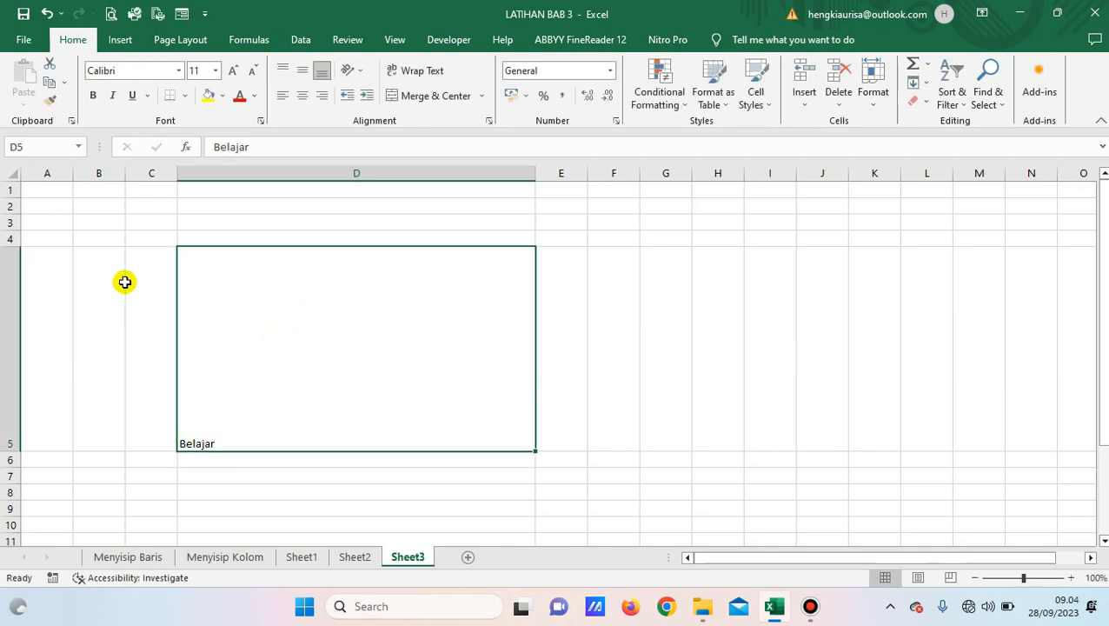
Make Belajar in D5 bold at 36-point font size.
{"action": "left_click", "coordinate": [93, 95]}
{"action": "left_click", "coordinate": [232, 72]}
{"action": "left_click", "coordinate": [232, 72]}
{"action": "left_click", "coordinate": [232, 72]}
{"action": "left_click", "coordinate": [232, 72]}
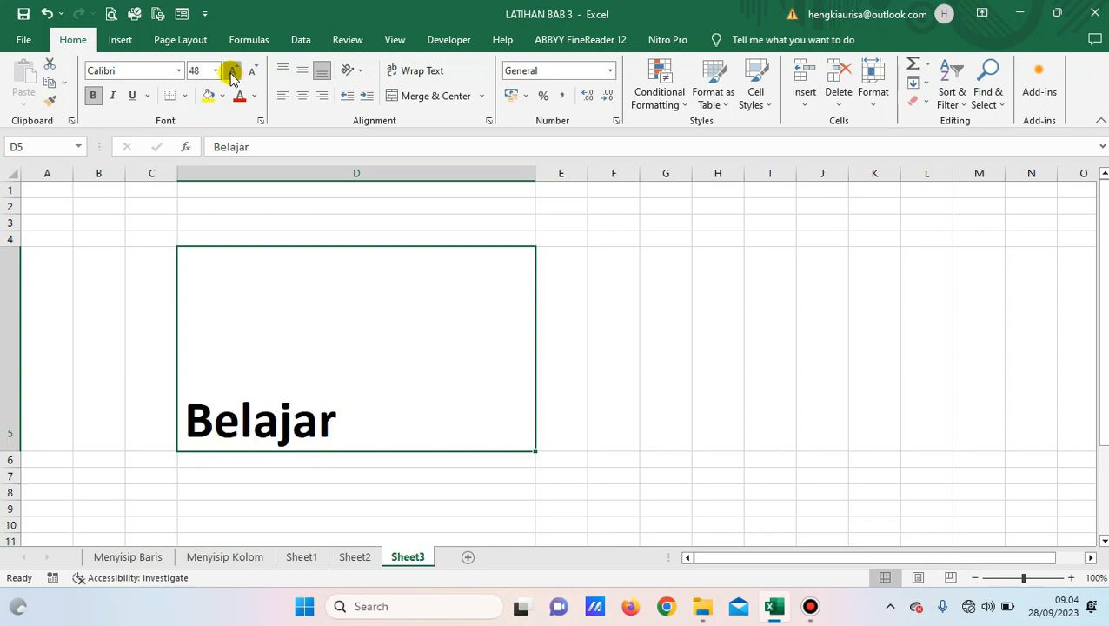
{"action": "left_click", "coordinate": [232, 72]}
{"action": "left_click", "coordinate": [251, 73]}
{"action": "left_click", "coordinate": [251, 73]}
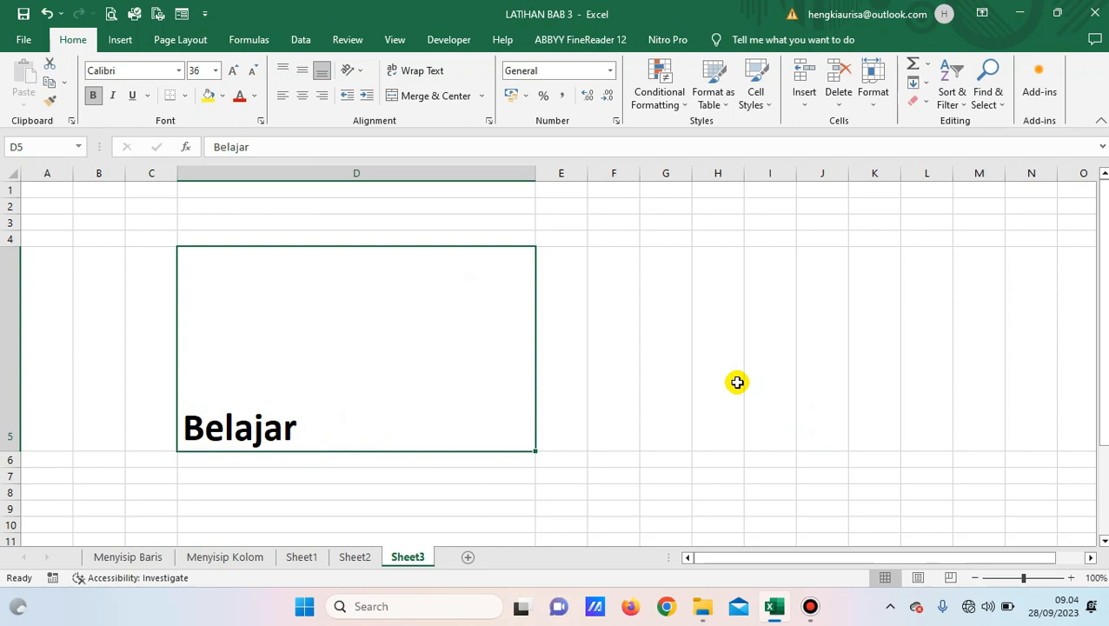
{"action": "left_click", "coordinate": [755, 443]}
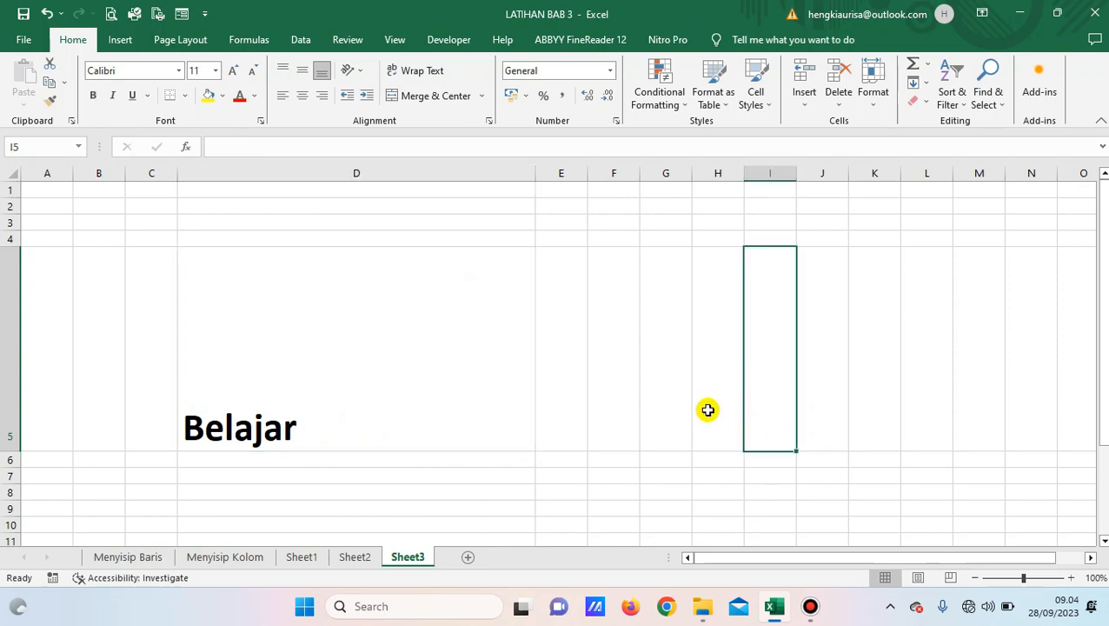
{"action": "left_click", "coordinate": [297, 384]}
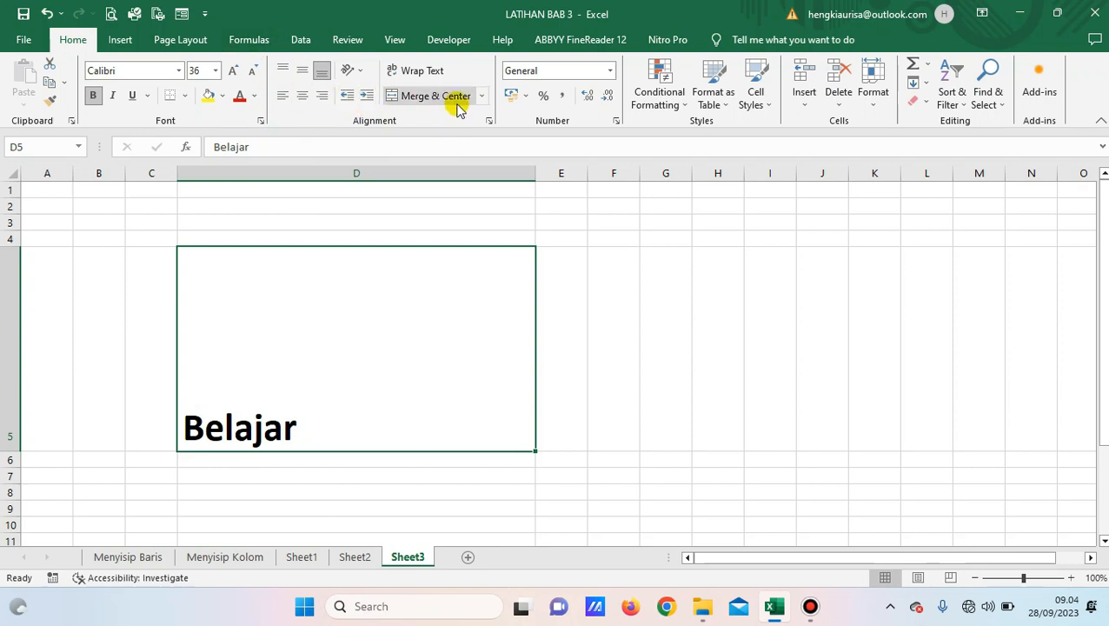
{"action": "left_click", "coordinate": [281, 103]}
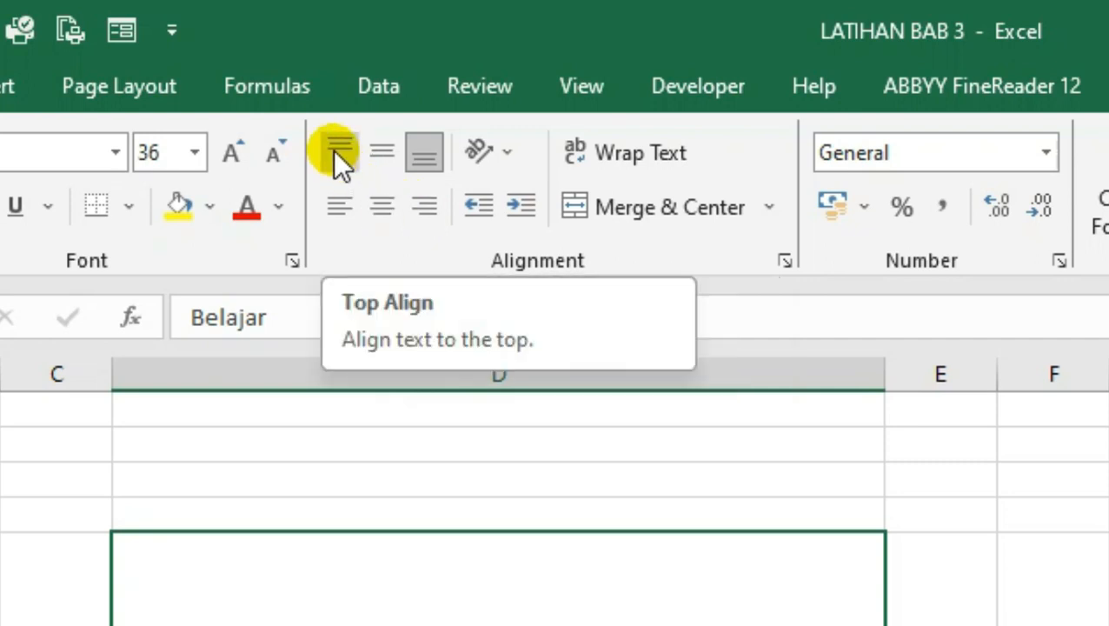
{"action": "left_click", "coordinate": [379, 159]}
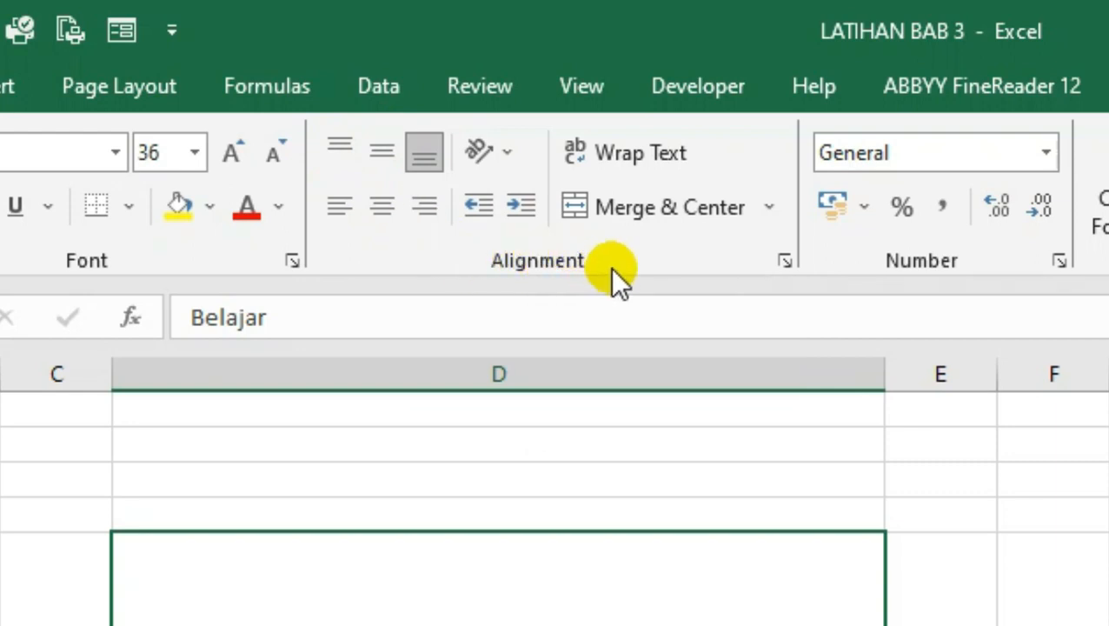
Set Belajar's orientation in D5 to Angle Counterclockwise.
{"action": "left_click", "coordinate": [769, 215]}
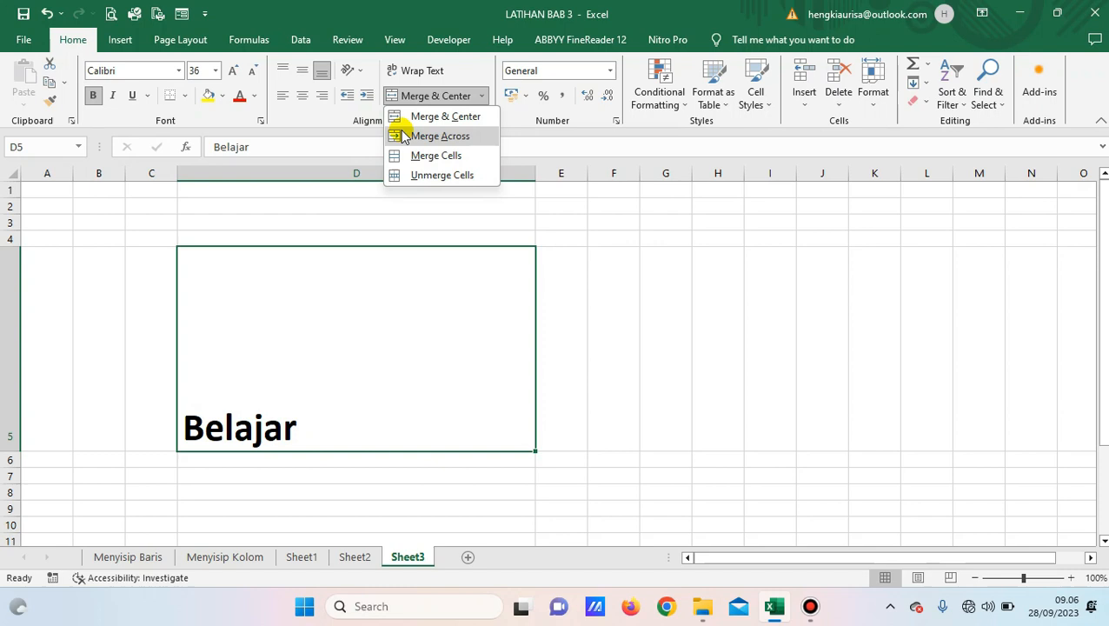
{"action": "left_click", "coordinate": [363, 77]}
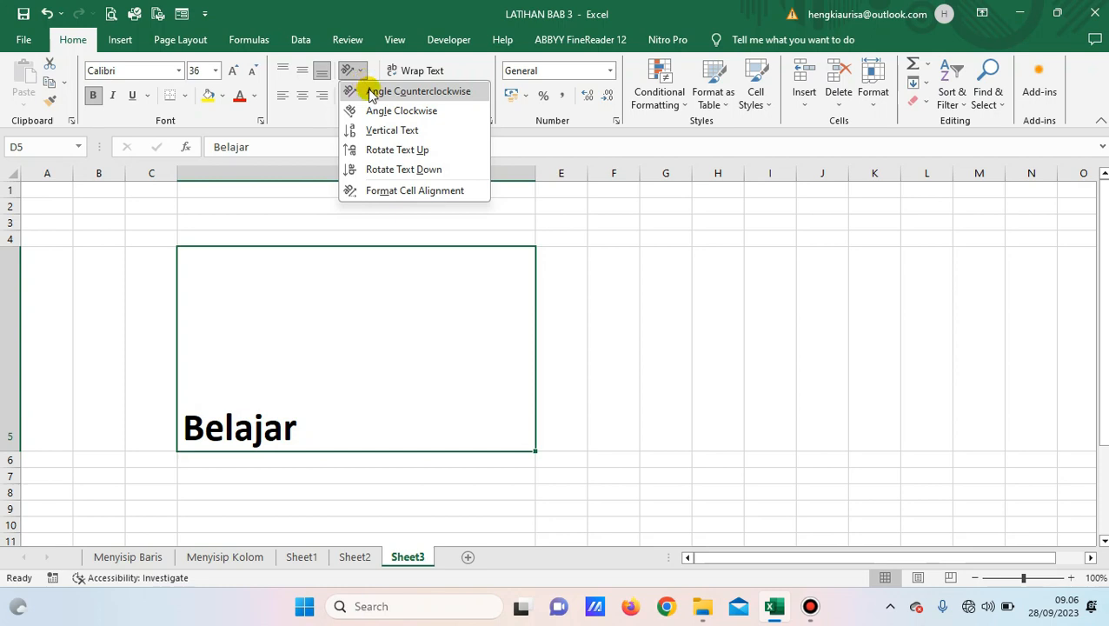
{"action": "left_click", "coordinate": [417, 91]}
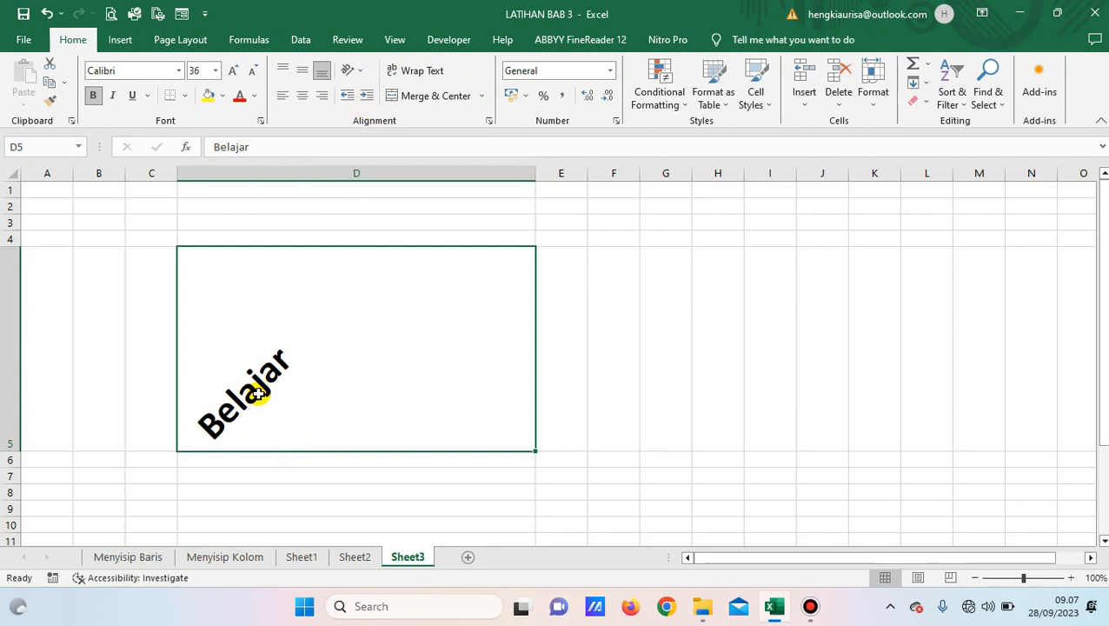
Apply Center and Middle Align to Belajar in D5.
{"action": "left_click", "coordinate": [302, 95]}
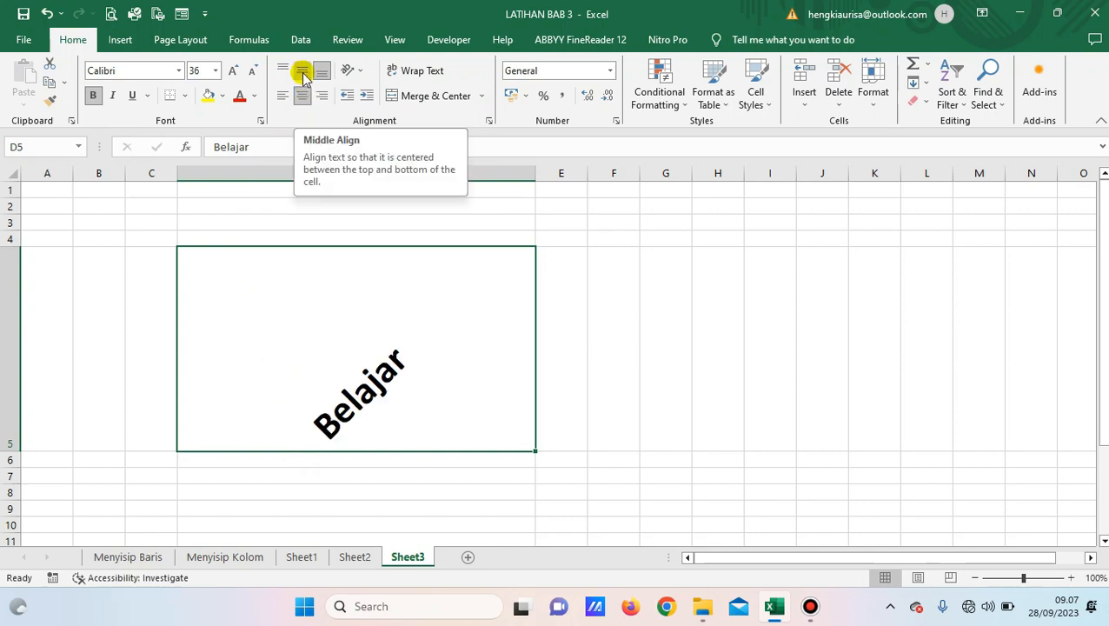
{"action": "left_click", "coordinate": [302, 71]}
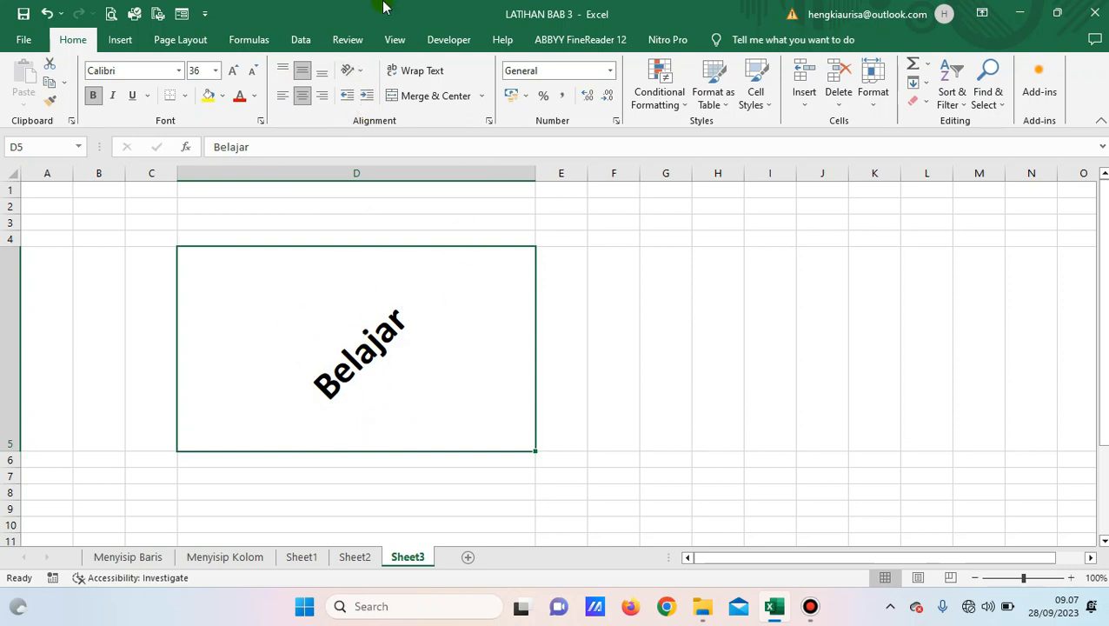
{"action": "left_click", "coordinate": [356, 71]}
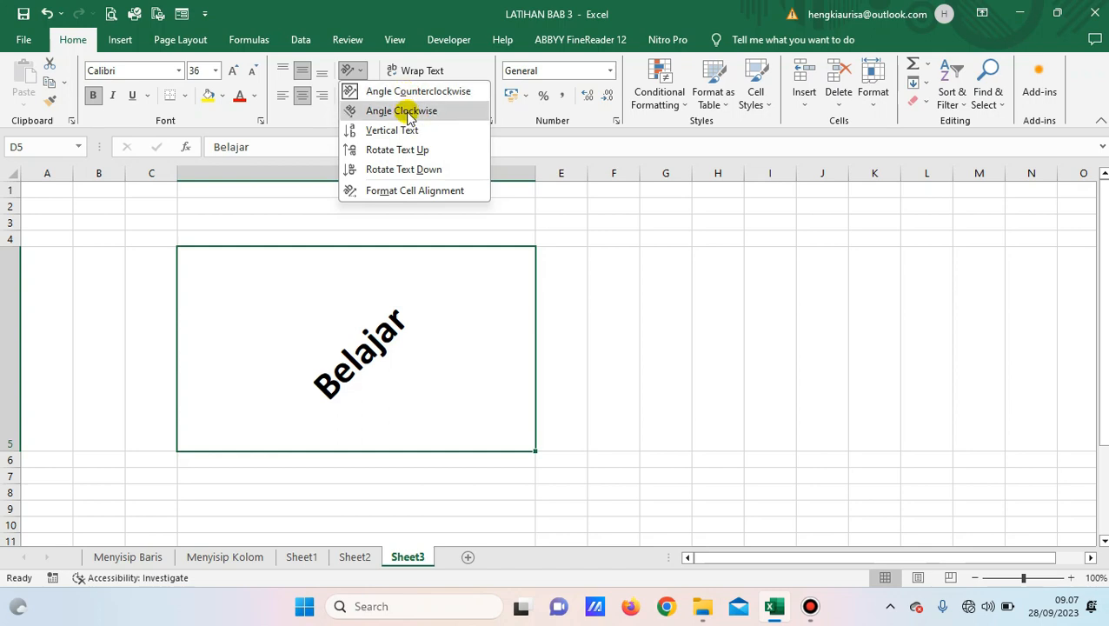
Change Belajar to Angle Clockwise, then try Vertical Text orientation.
{"action": "left_click", "coordinate": [405, 111]}
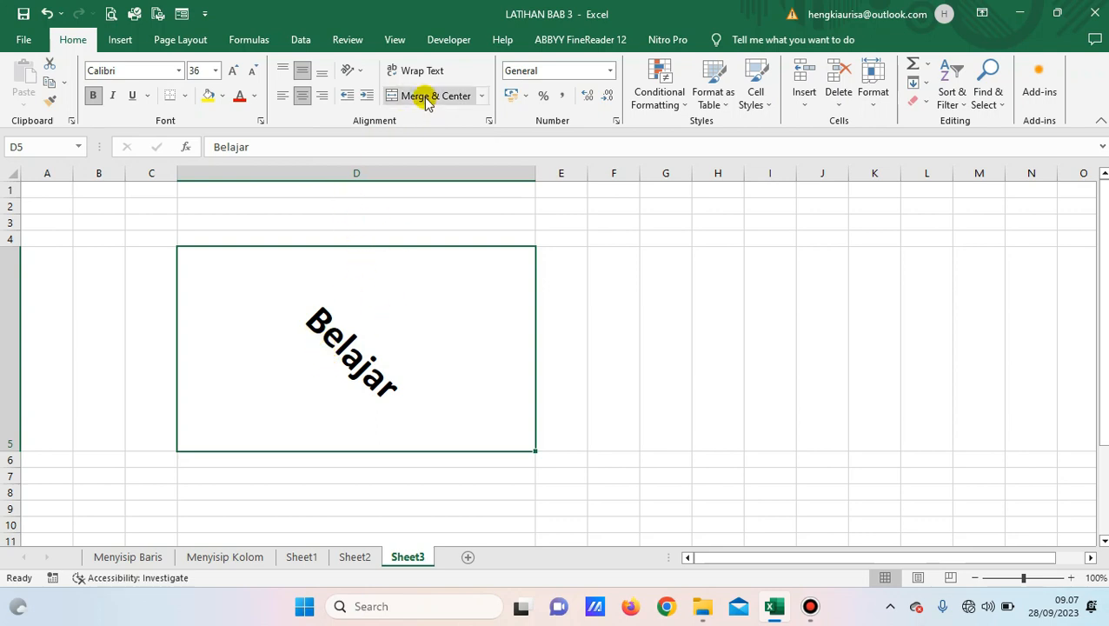
{"action": "left_click", "coordinate": [358, 71]}
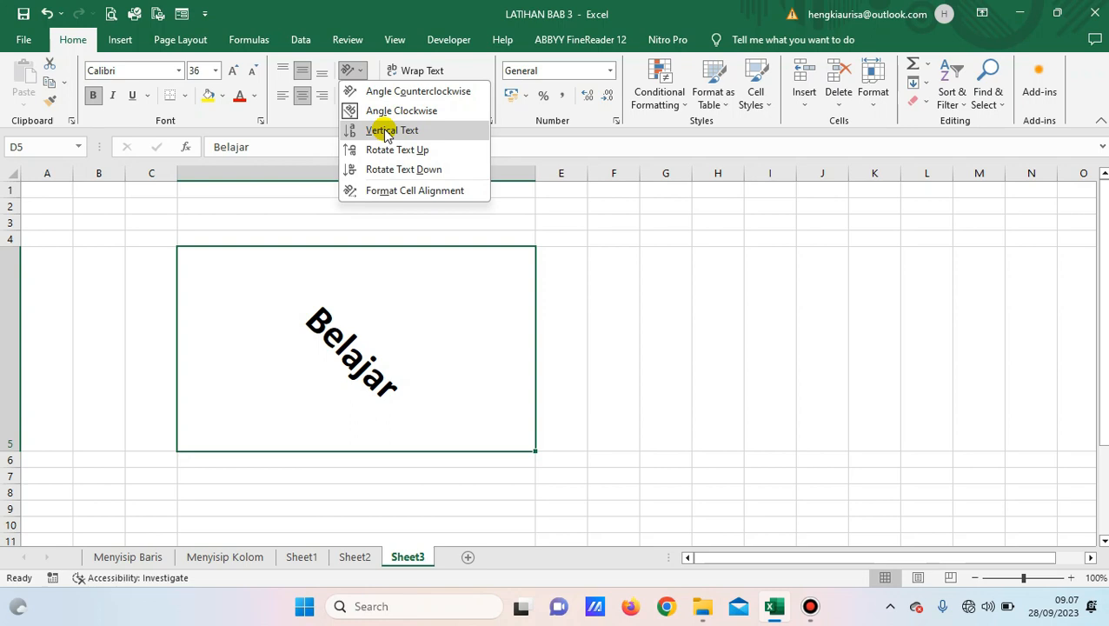
{"action": "left_click", "coordinate": [387, 136]}
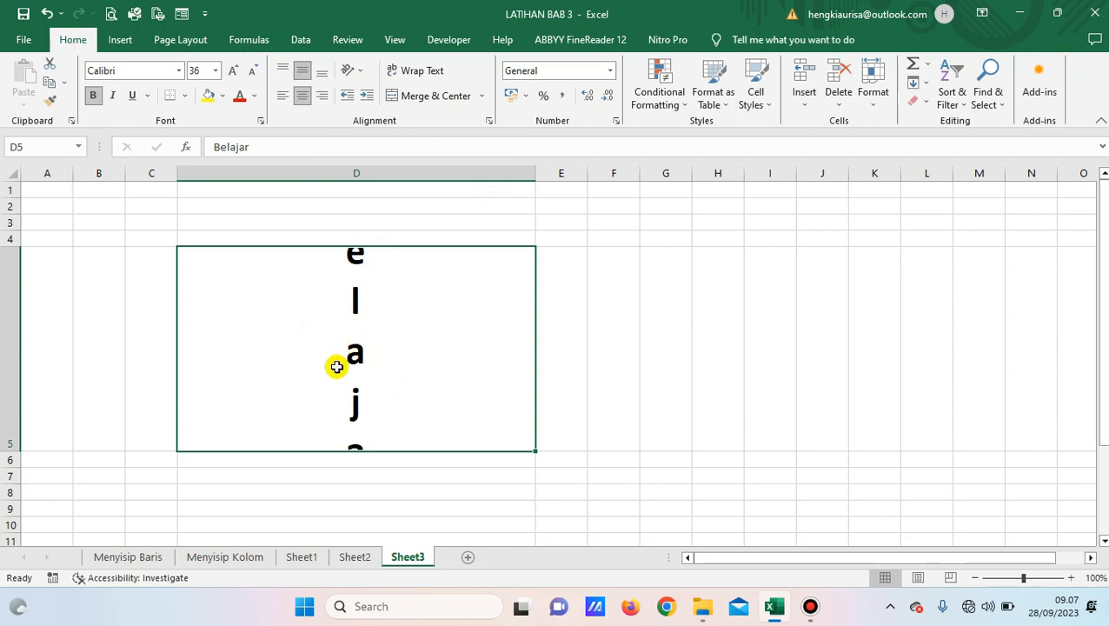
Adjust the row heights and delete empty rows 1–4 above the Belajar text, moving it to D3.
{"action": "left_click_drag", "start_coordinate": [13, 451], "coordinate": [21, 514]}
{"action": "left_click_drag", "start_coordinate": [20, 249], "coordinate": [15, 223]}
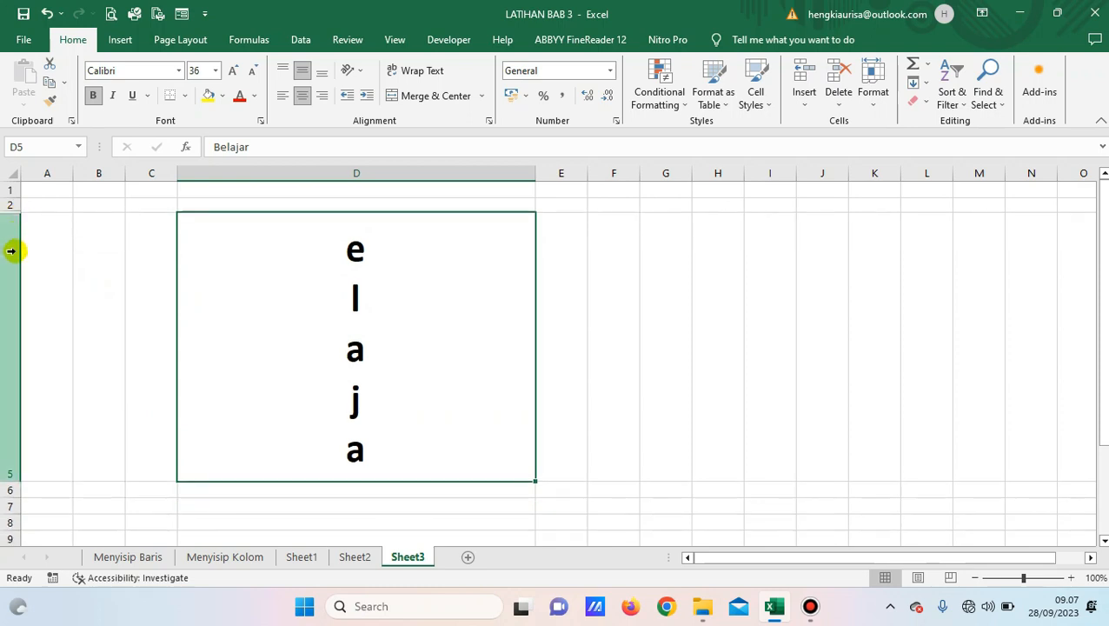
{"action": "mouse_move", "coordinate": [9, 213]}
{"action": "left_mouse_down"}
{"action": "mouse_move", "coordinate": [8, 229]}
{"action": "mouse_move", "coordinate": [6, 188]}
{"action": "mouse_move", "coordinate": [7, 206]}
{"action": "left_mouse_up"}
{"action": "right_click", "coordinate": [7, 207]}
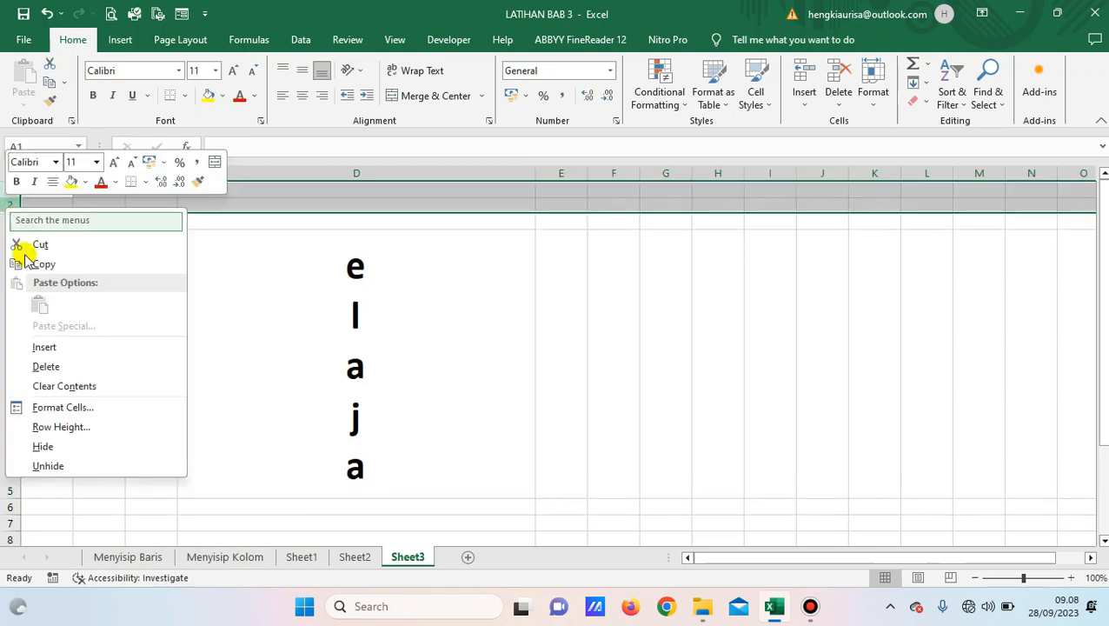
{"action": "left_click", "coordinate": [53, 365]}
Make row 3 taller and shrink Belajar's font in D3 so the vertical text fits.
{"action": "left_click", "coordinate": [252, 237]}
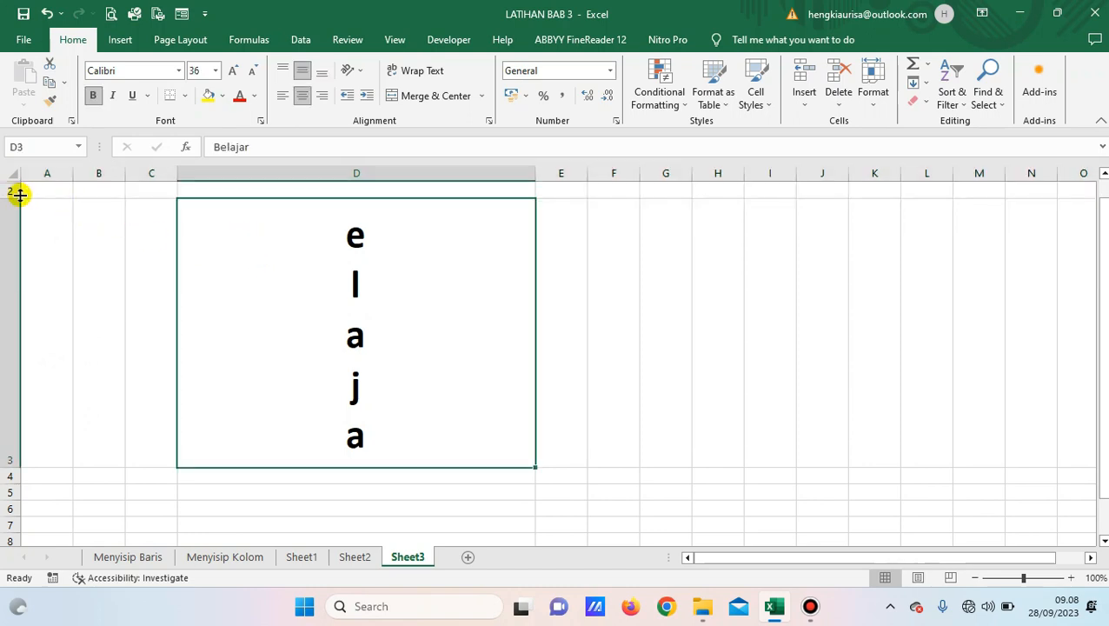
{"action": "left_click_drag", "start_coordinate": [12, 466], "coordinate": [12, 506]}
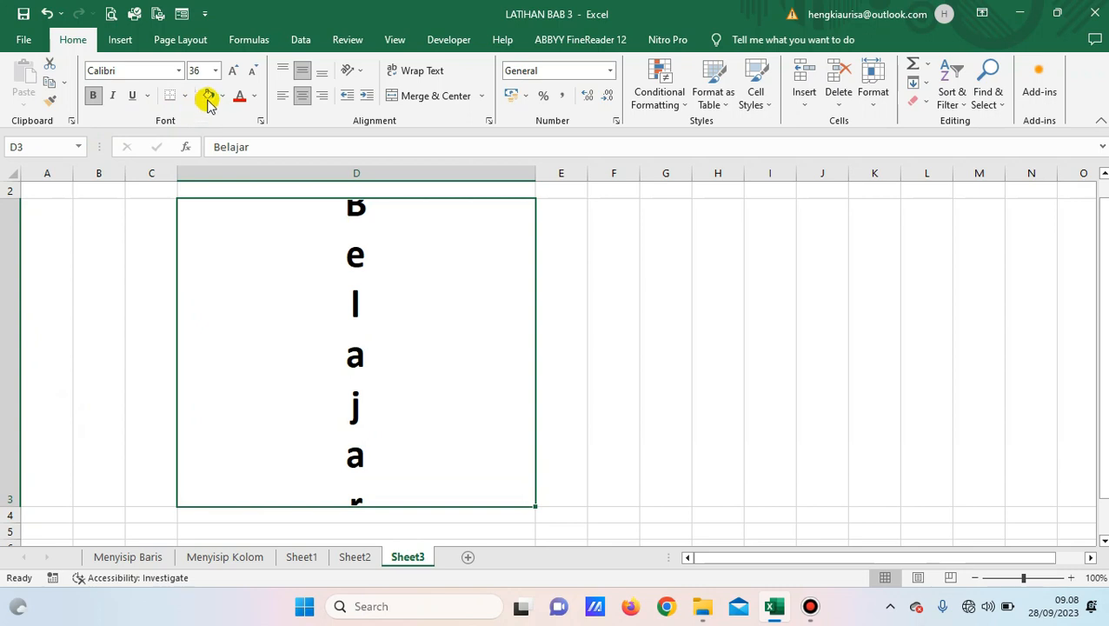
{"action": "left_click", "coordinate": [251, 71]}
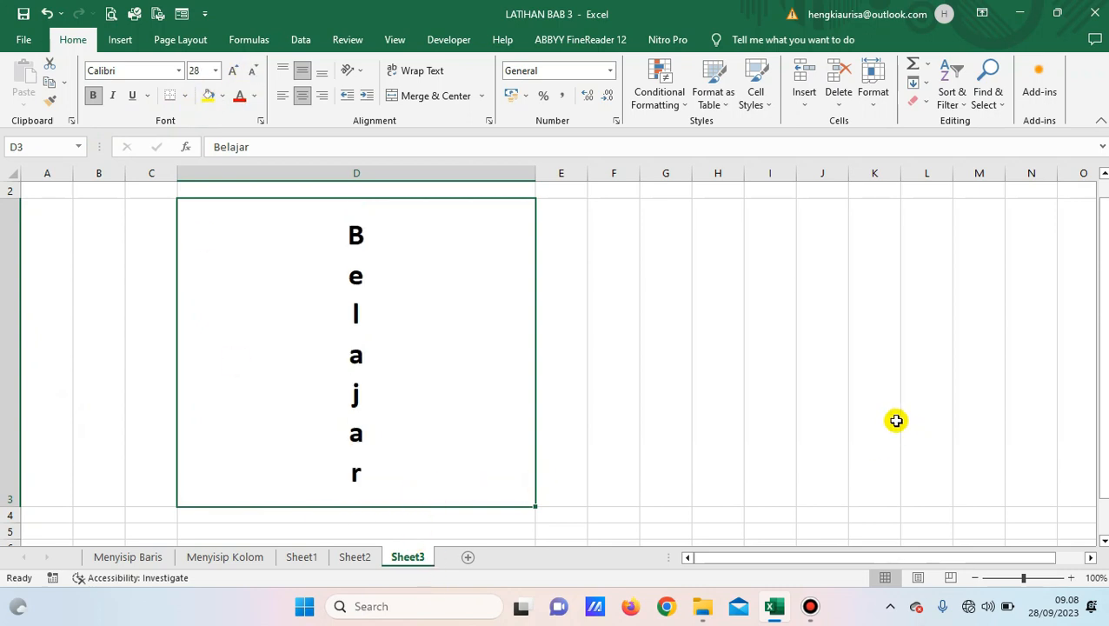
{"action": "left_click", "coordinate": [360, 77]}
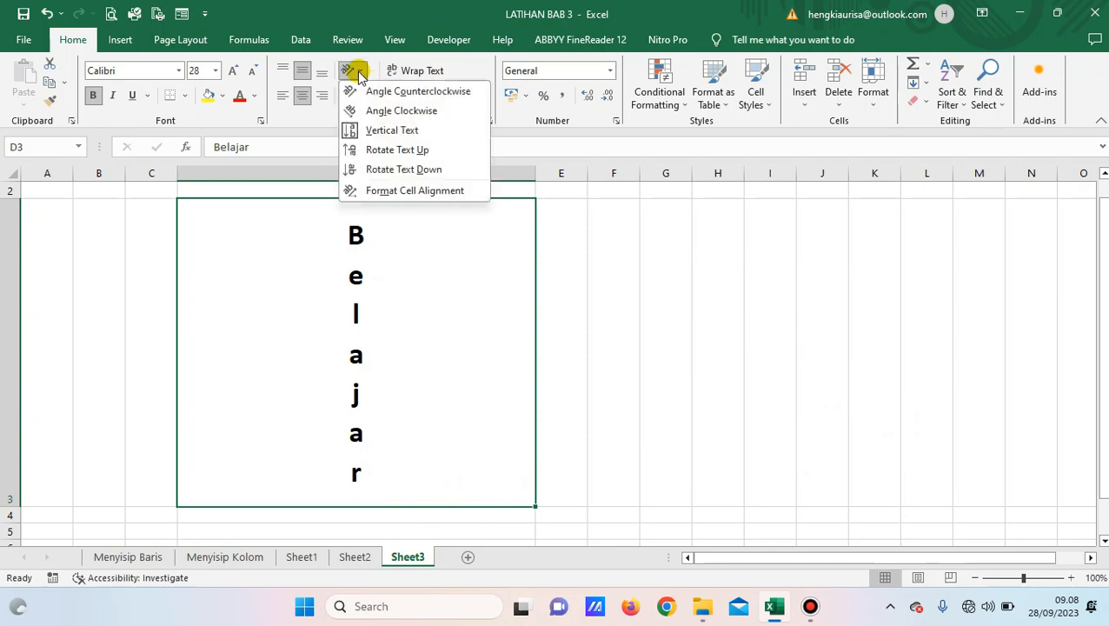
Apply Rotate Text Up to Belajar, then switch it to Rotate Text Down.
{"action": "left_click", "coordinate": [393, 152]}
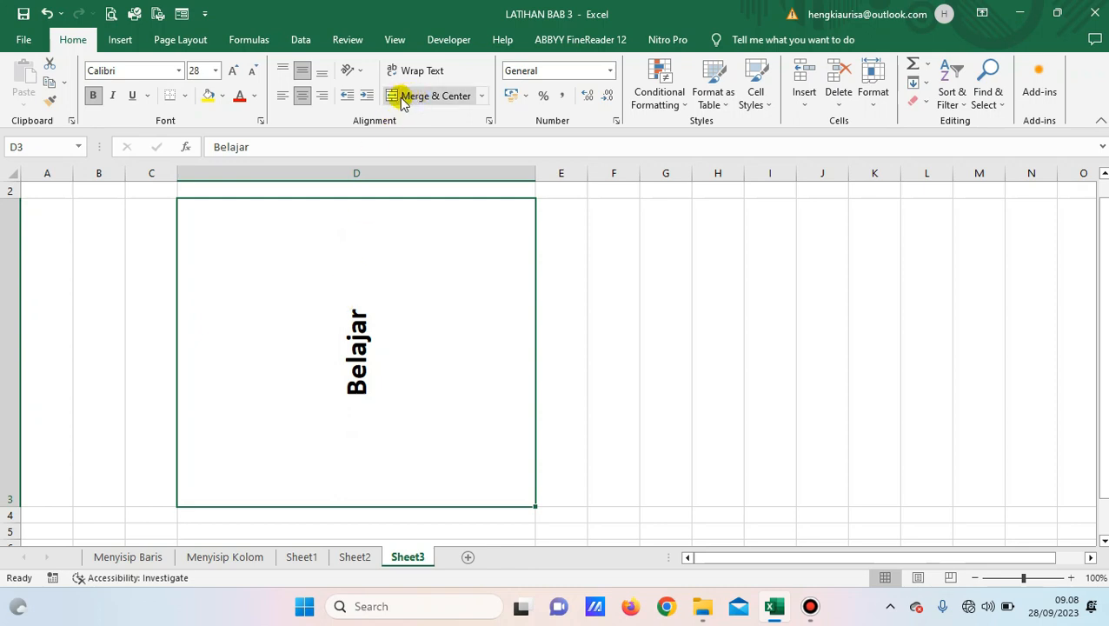
{"action": "left_click", "coordinate": [351, 70]}
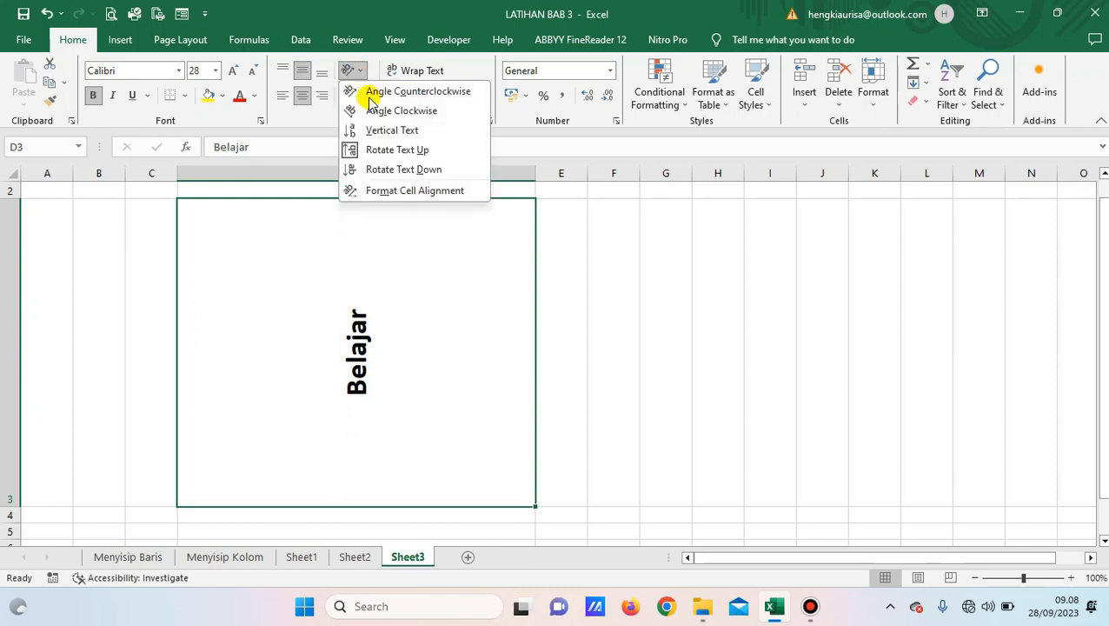
{"action": "left_click", "coordinate": [385, 171]}
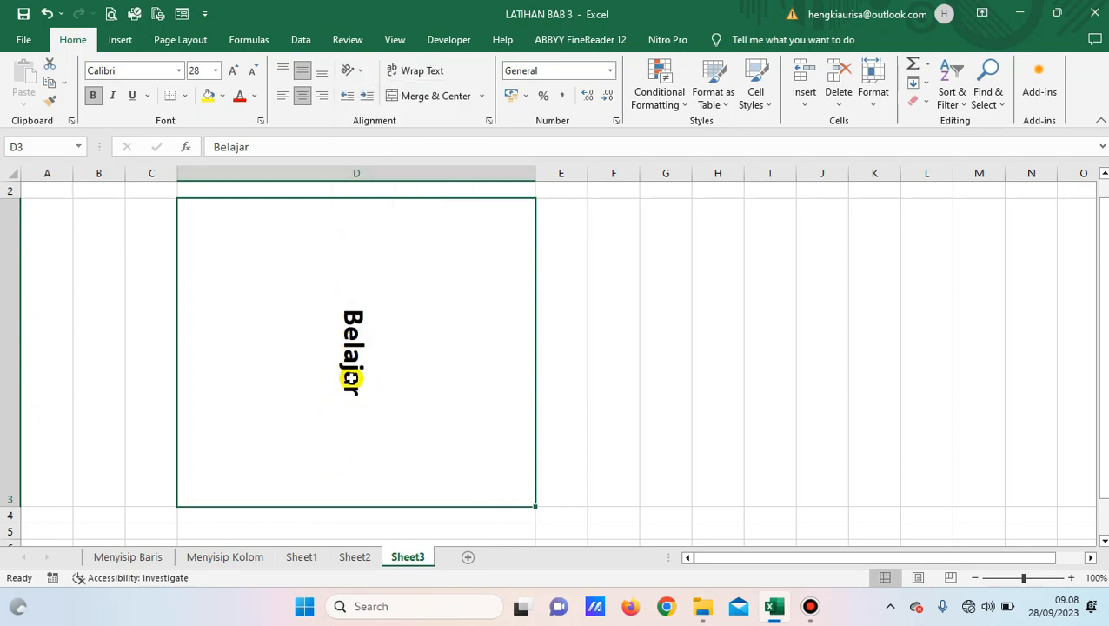
{"action": "left_click", "coordinate": [354, 73]}
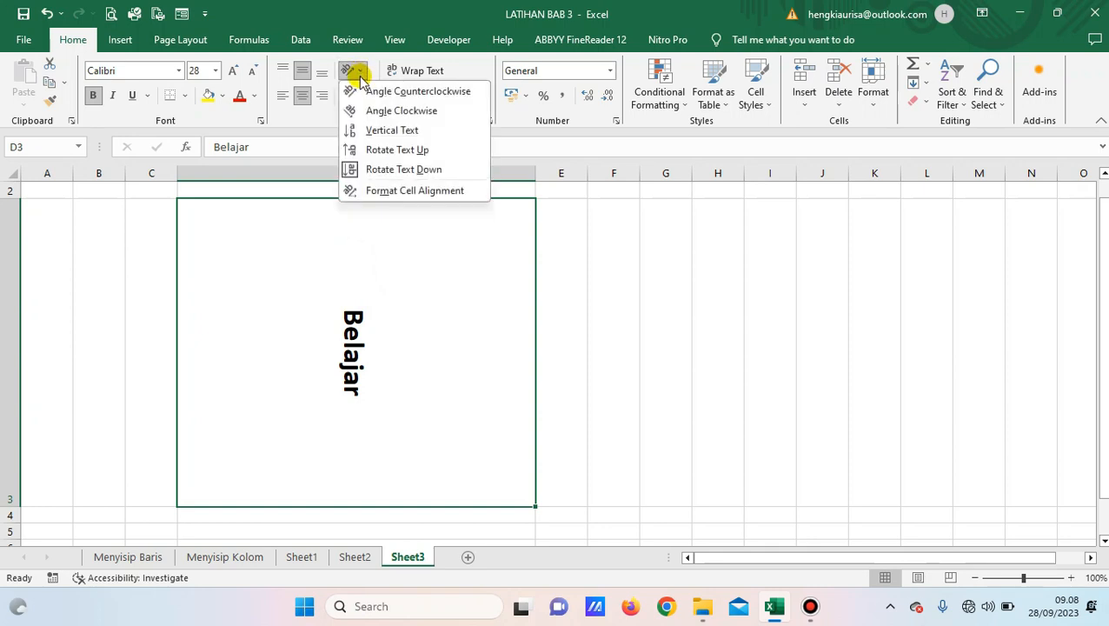
Open and close the Format Cells alignment settings twice without making changes.
{"action": "left_click", "coordinate": [395, 193]}
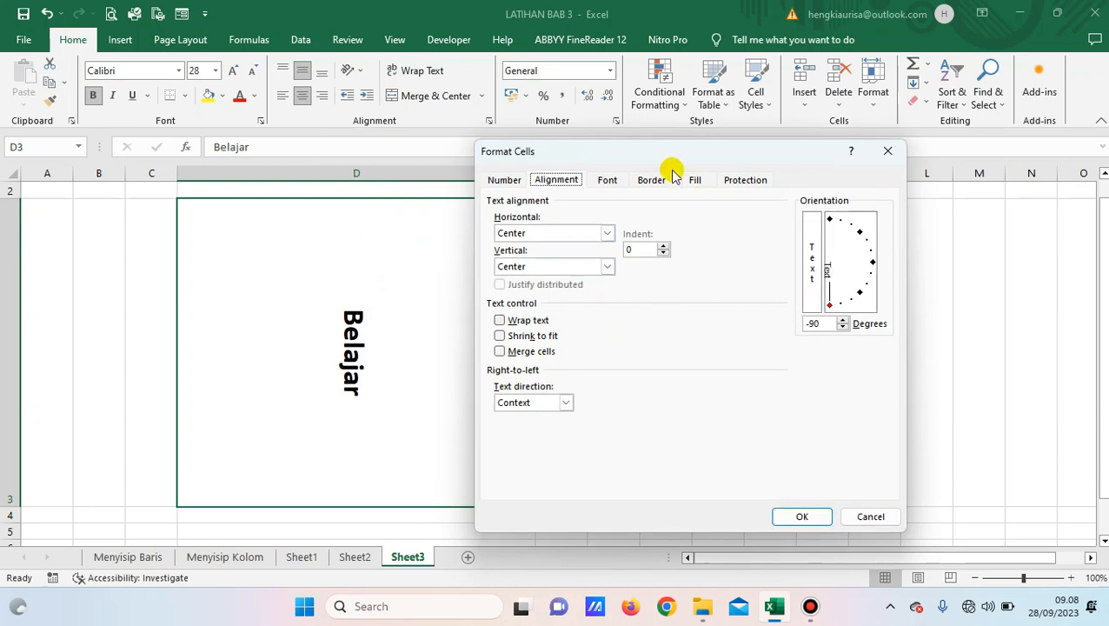
{"action": "left_click", "coordinate": [888, 151]}
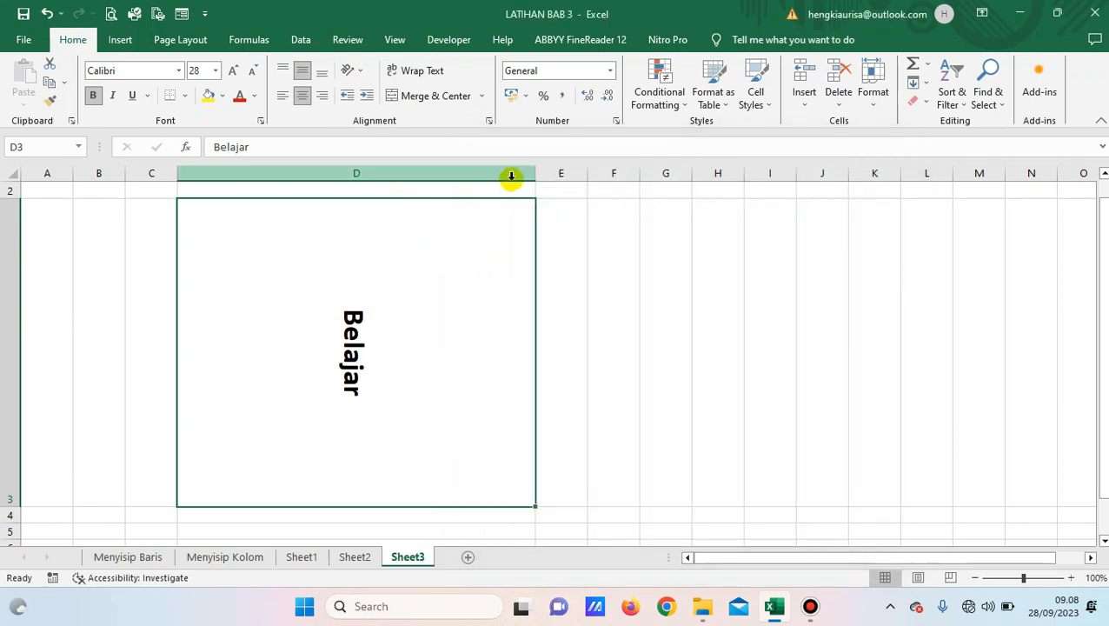
{"action": "left_click", "coordinate": [490, 121]}
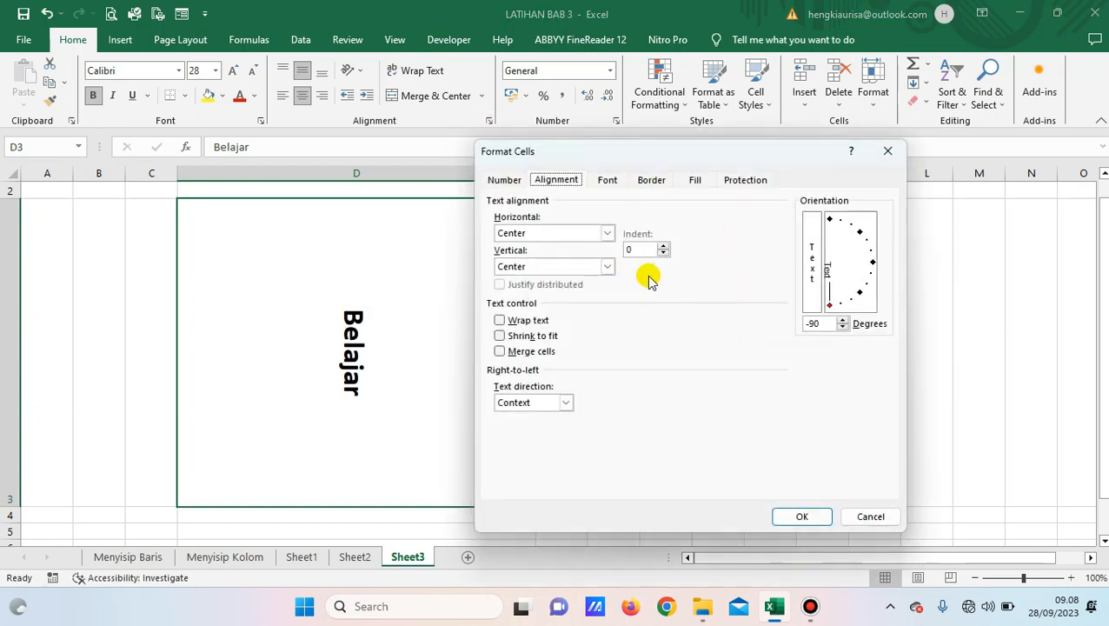
{"action": "left_click", "coordinate": [888, 150]}
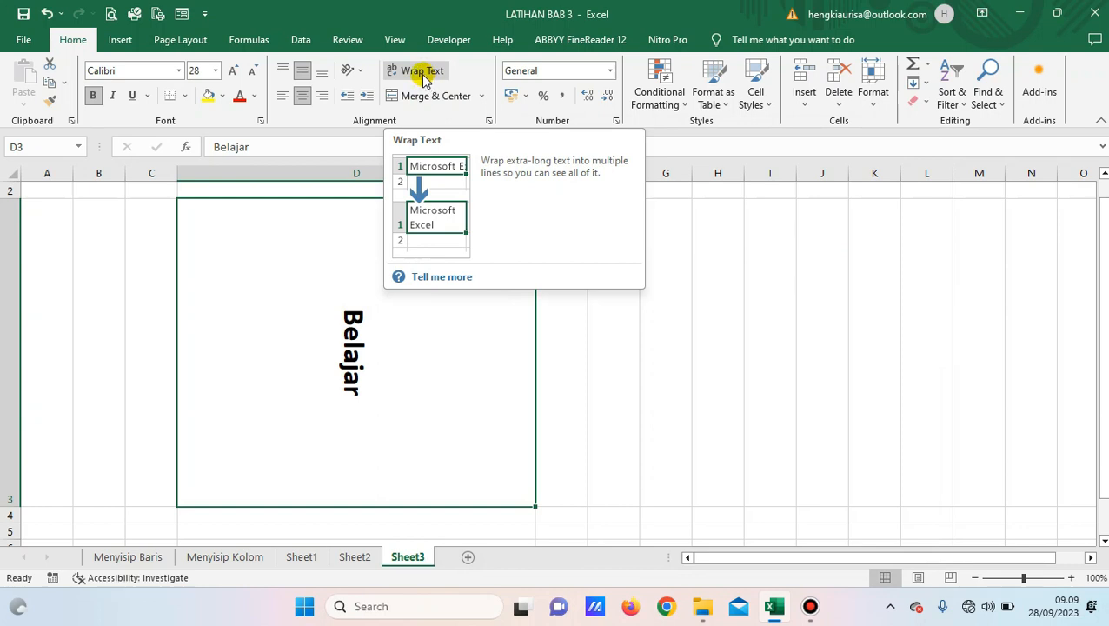
In Format Cell Alignment, set the text orientation to 0 degrees and confirm with OK.
{"action": "left_click", "coordinate": [356, 71]}
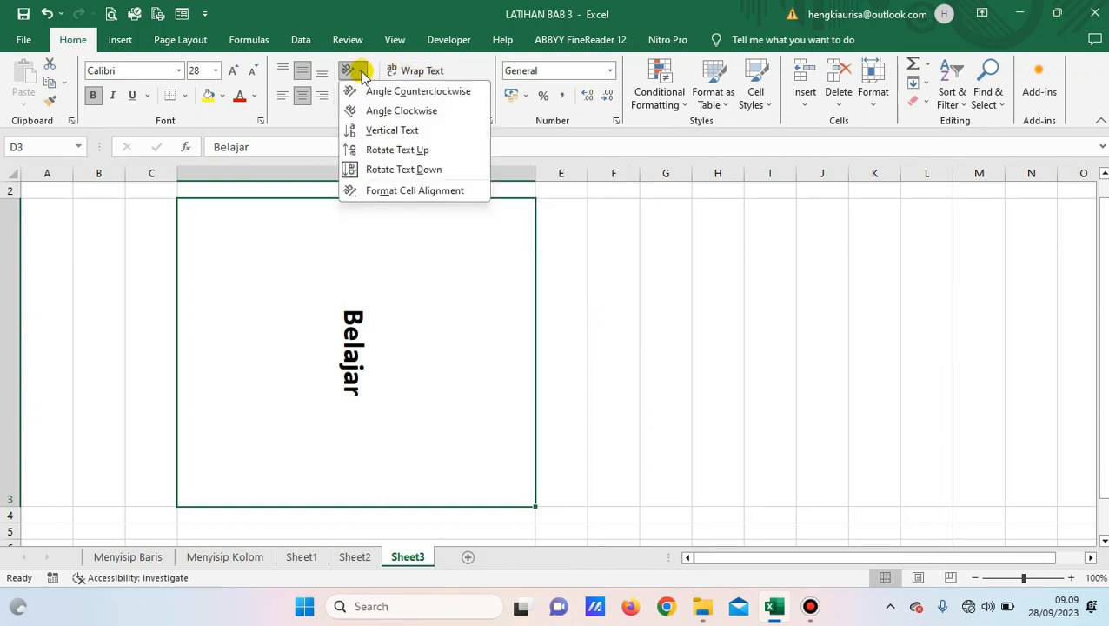
{"action": "left_click", "coordinate": [414, 190]}
{"action": "left_click_drag", "start_coordinate": [826, 306], "coordinate": [856, 268]}
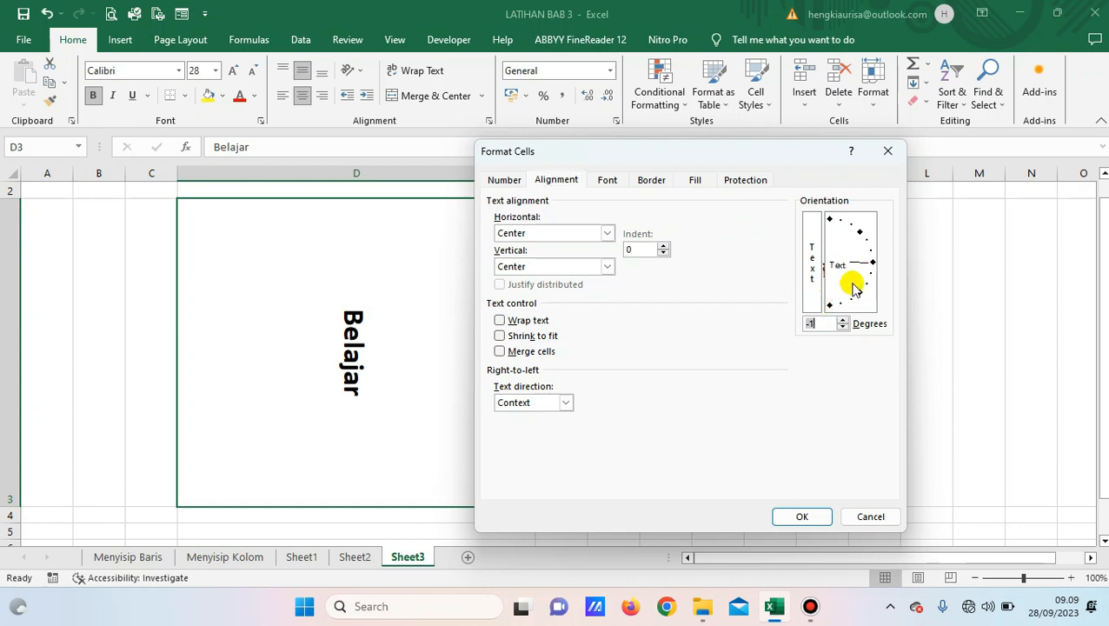
{"action": "left_click", "coordinate": [842, 321]}
{"action": "left_click", "coordinate": [842, 321]}
{"action": "left_click", "coordinate": [798, 516]}
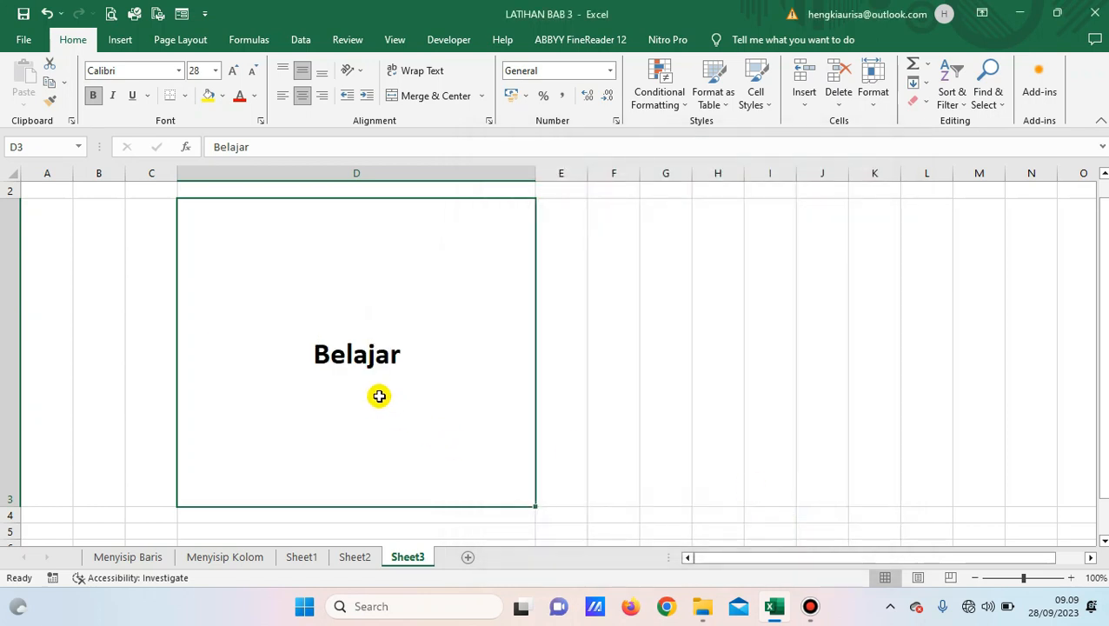
Append 'Komputer' so D3 reads 'Belajar Komputer', then drag column D narrower.
{"action": "double_click", "coordinate": [401, 355]}
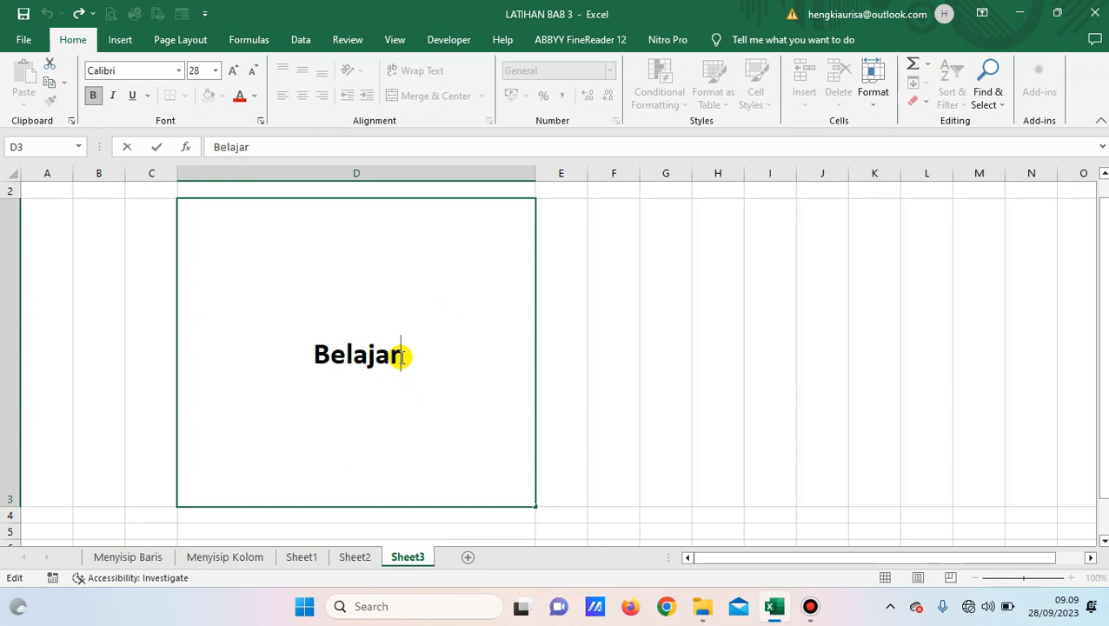
{"action": "type", "text": "Komputer"}
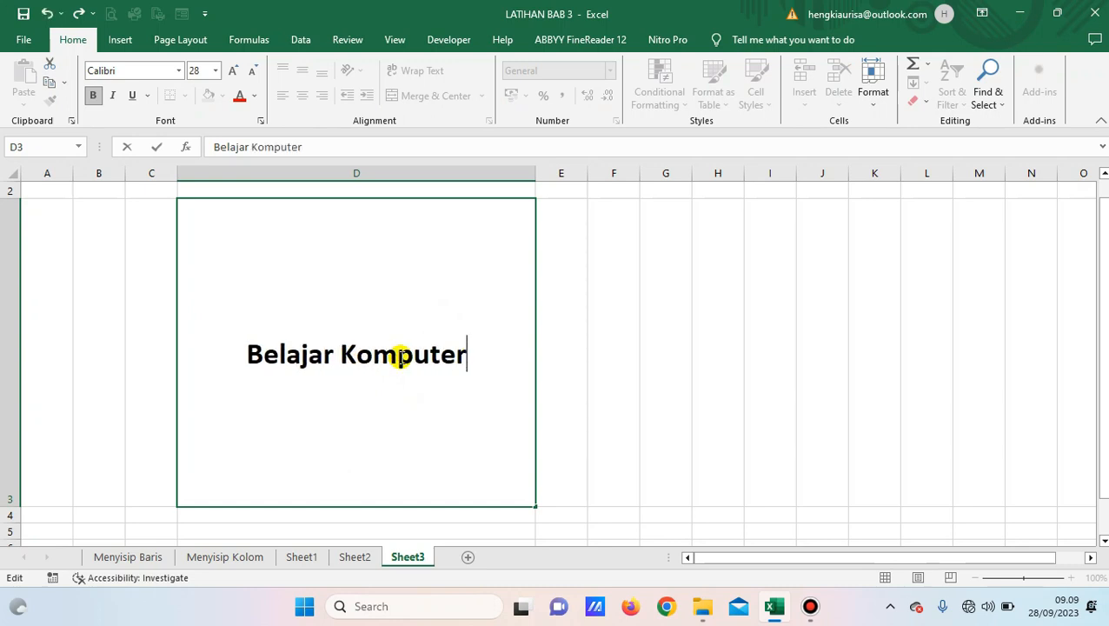
{"action": "key", "text": "ctrl+Return"}
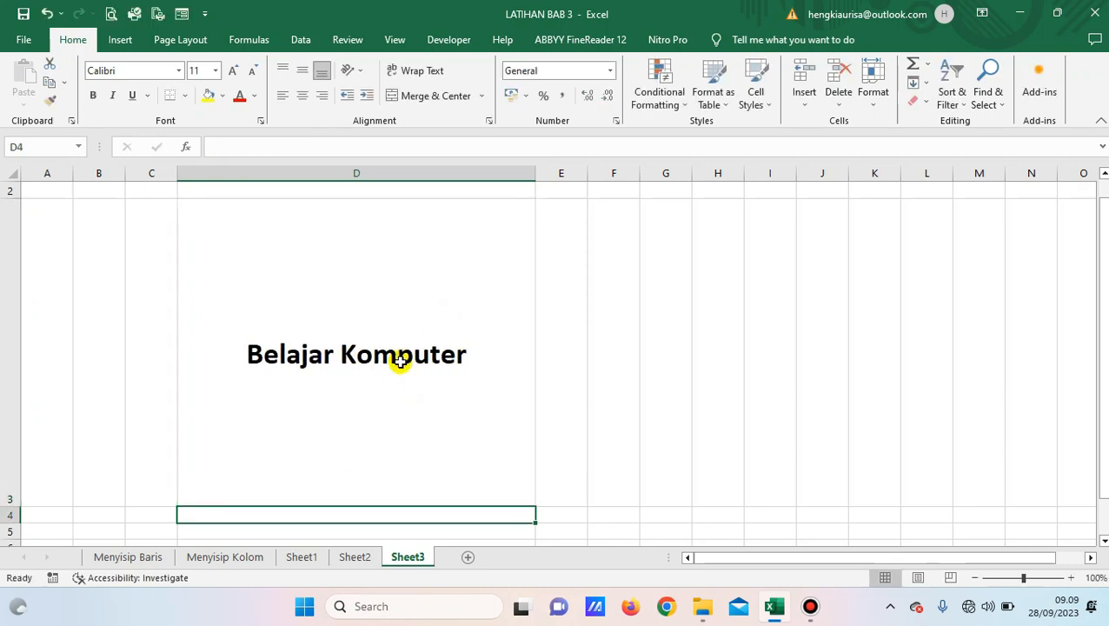
{"action": "left_click_drag", "start_coordinate": [534, 175], "coordinate": [375, 174]}
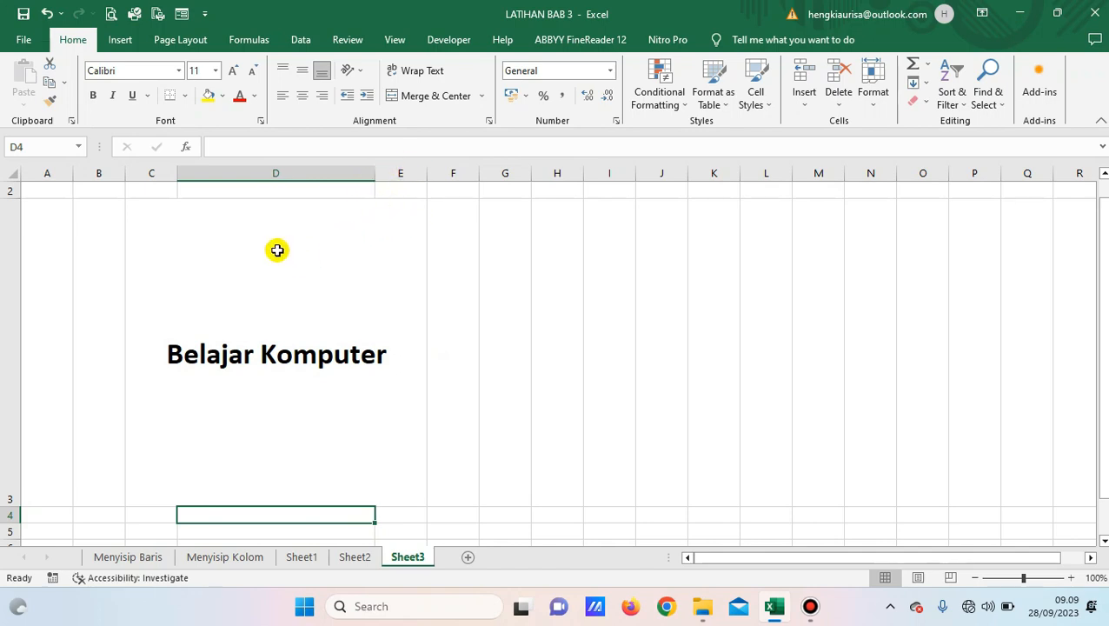
{"action": "left_click_drag", "start_coordinate": [374, 176], "coordinate": [331, 174]}
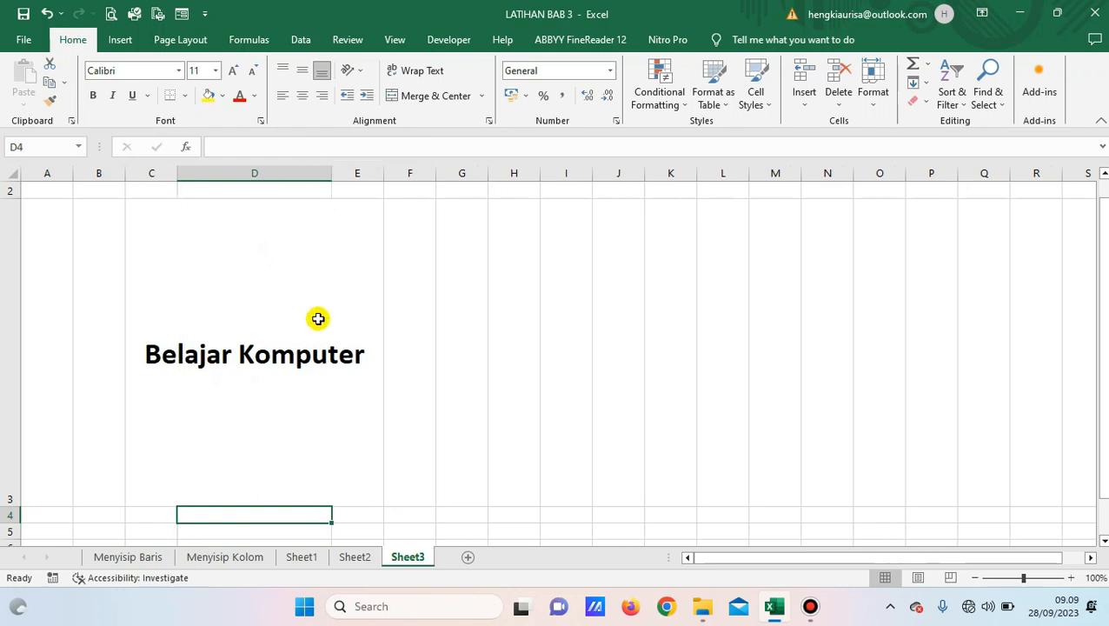
{"action": "left_click", "coordinate": [250, 322]}
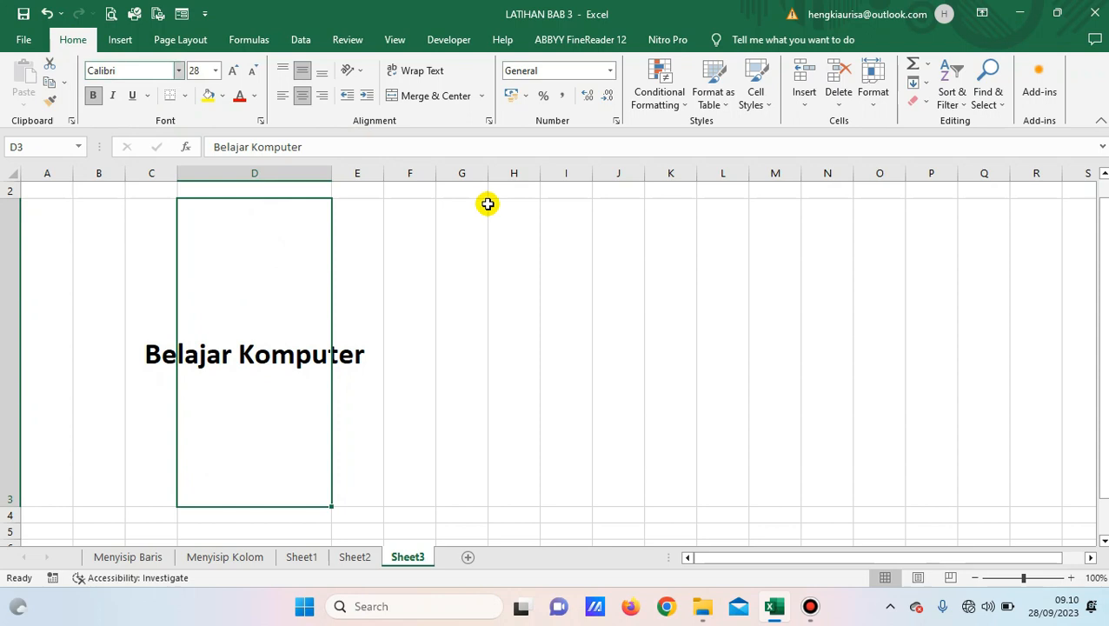
Turn on Wrap Text for D3 so 'Belajar Komputer' breaks onto two lines.
{"action": "left_click", "coordinate": [419, 75]}
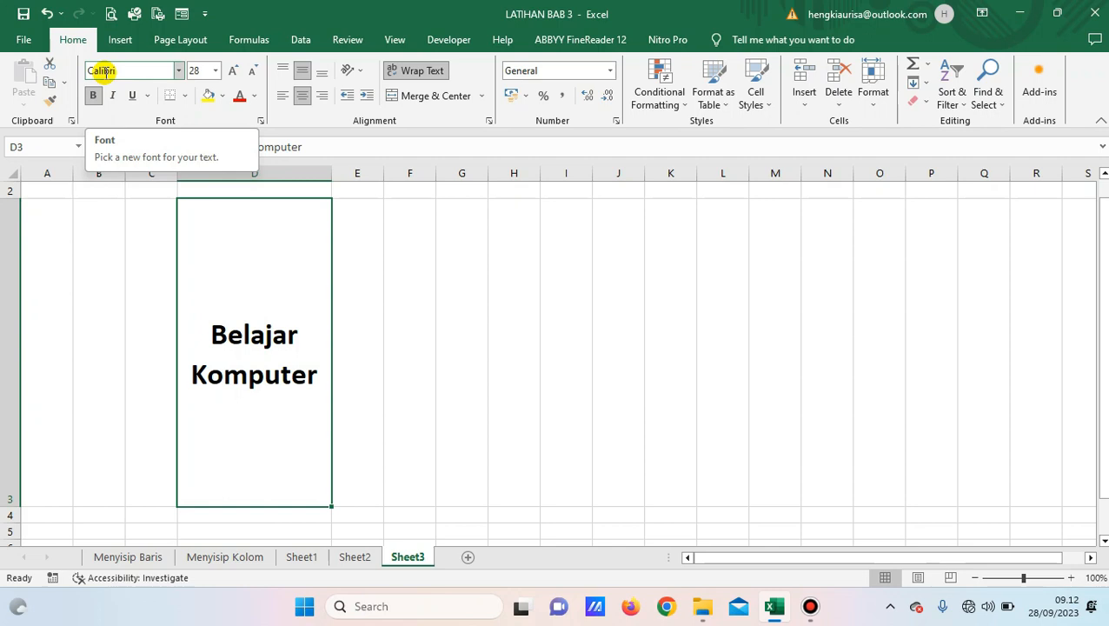
{"action": "left_click", "coordinate": [178, 70]}
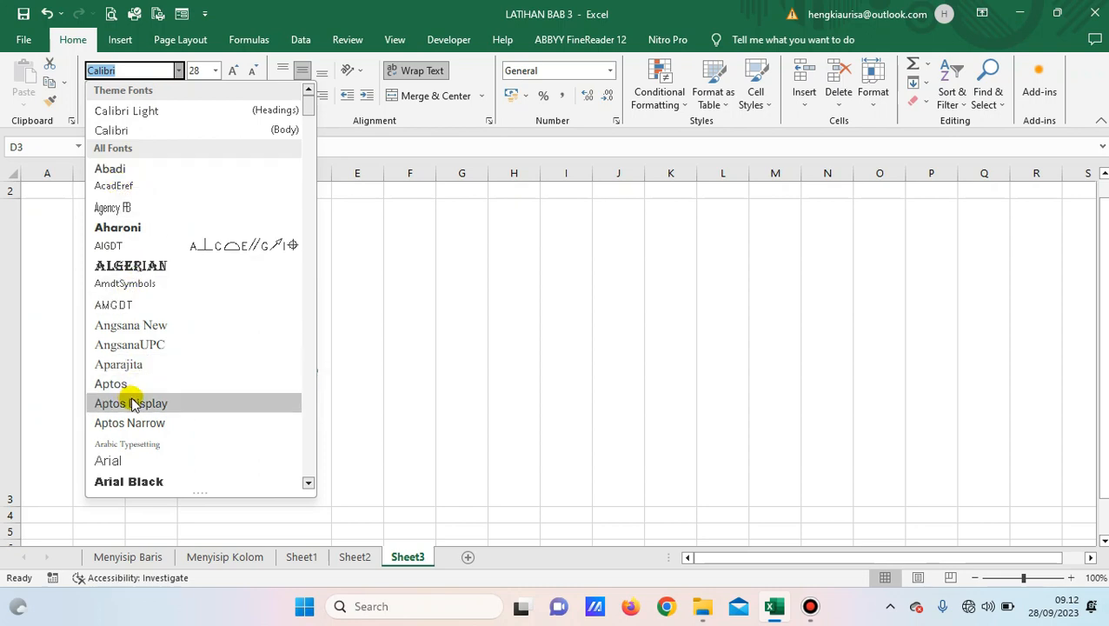
Change the font to Berlin Sans FB and widen column D slightly.
{"action": "scroll", "coordinate": [132, 403], "scroll_direction": "down", "scroll_amount": 3}
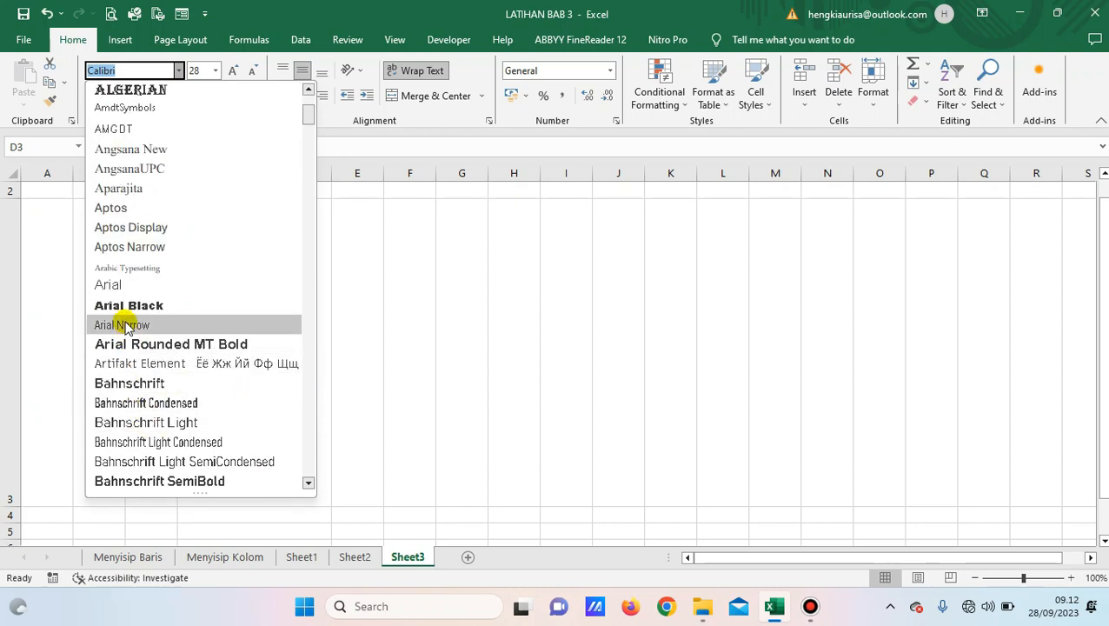
{"action": "scroll", "coordinate": [139, 343], "scroll_direction": "down", "scroll_amount": 10}
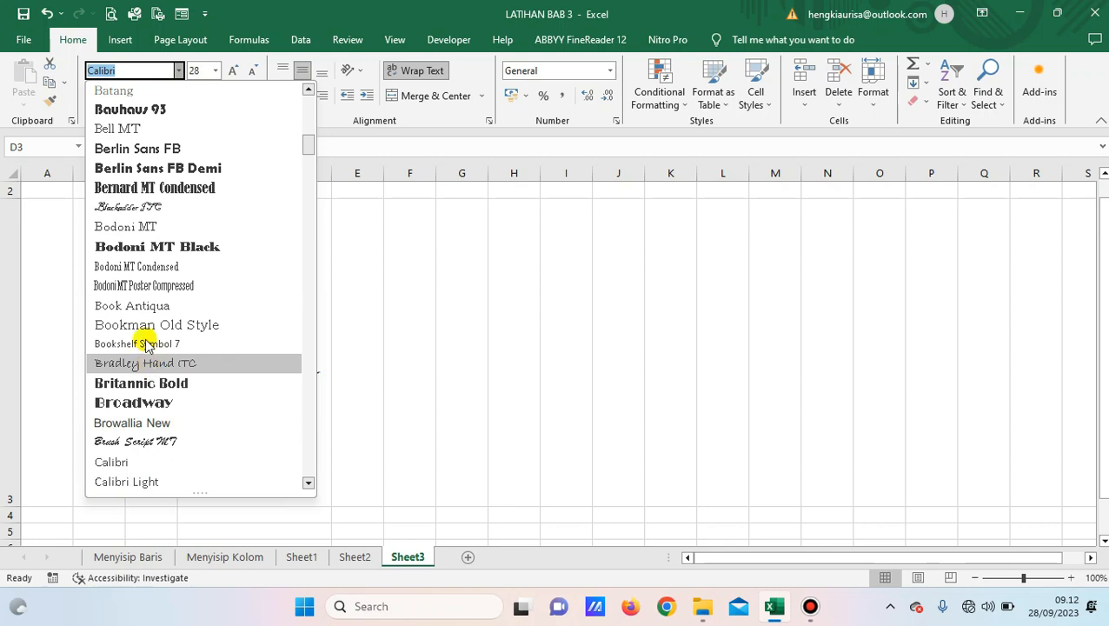
{"action": "left_click", "coordinate": [153, 152]}
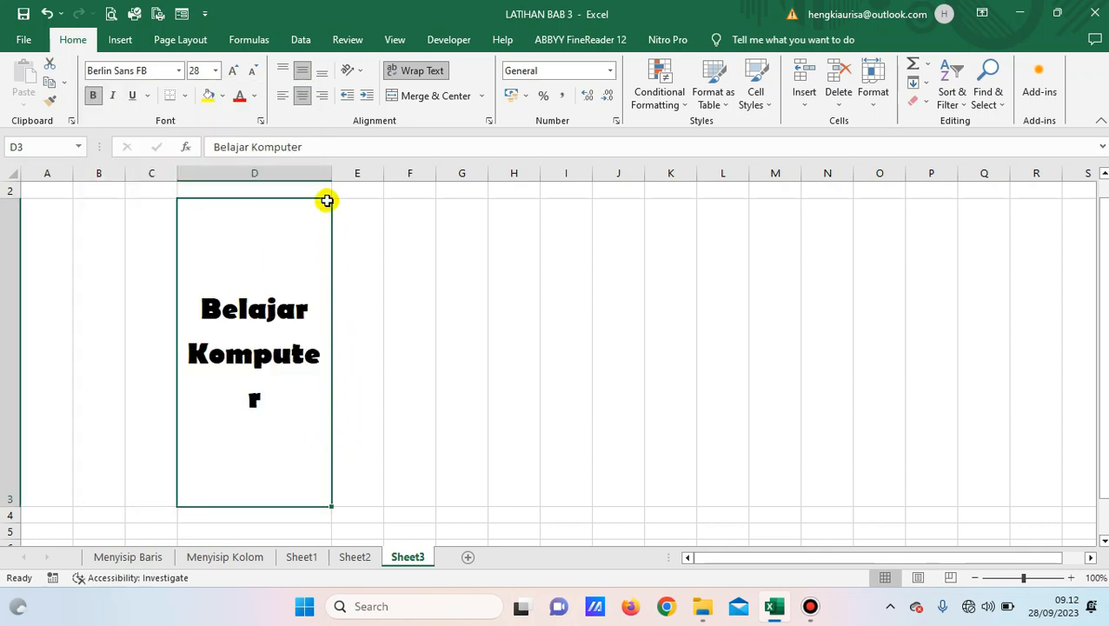
{"action": "left_click_drag", "start_coordinate": [333, 174], "coordinate": [366, 173]}
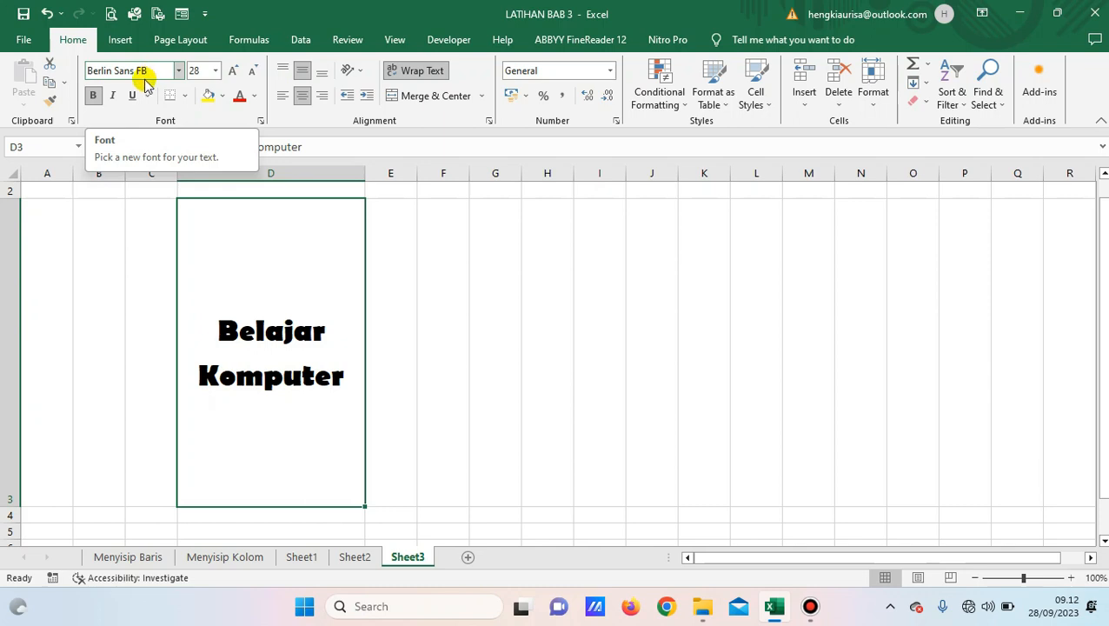
Set the font size to 20 and make the text italic and underlined.
{"action": "left_click", "coordinate": [195, 71]}
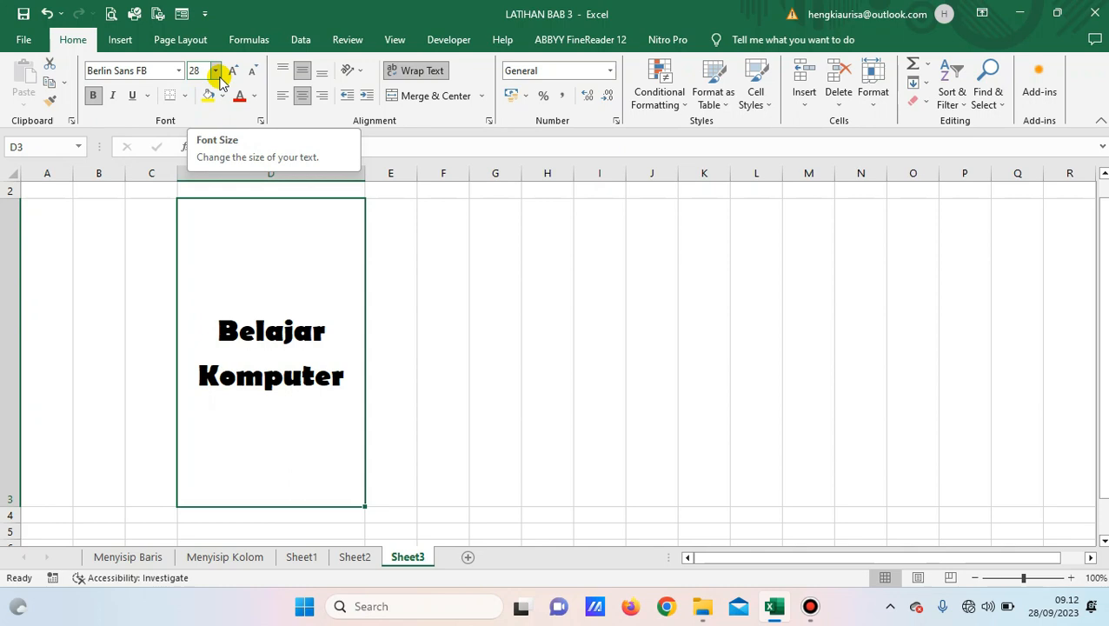
{"action": "left_click", "coordinate": [216, 73]}
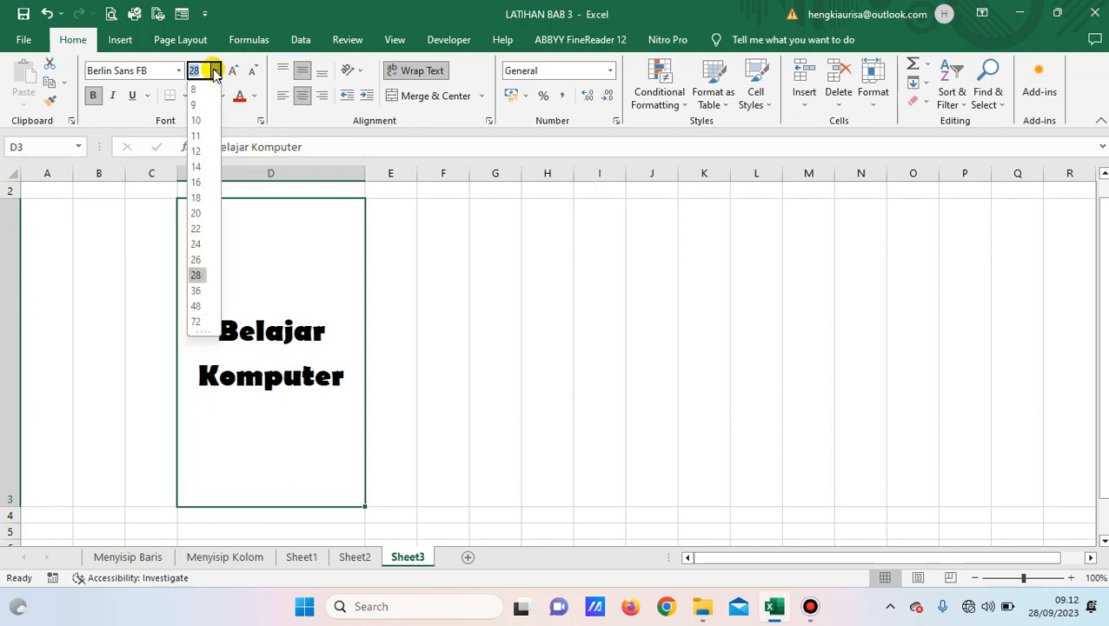
{"action": "left_click", "coordinate": [199, 214]}
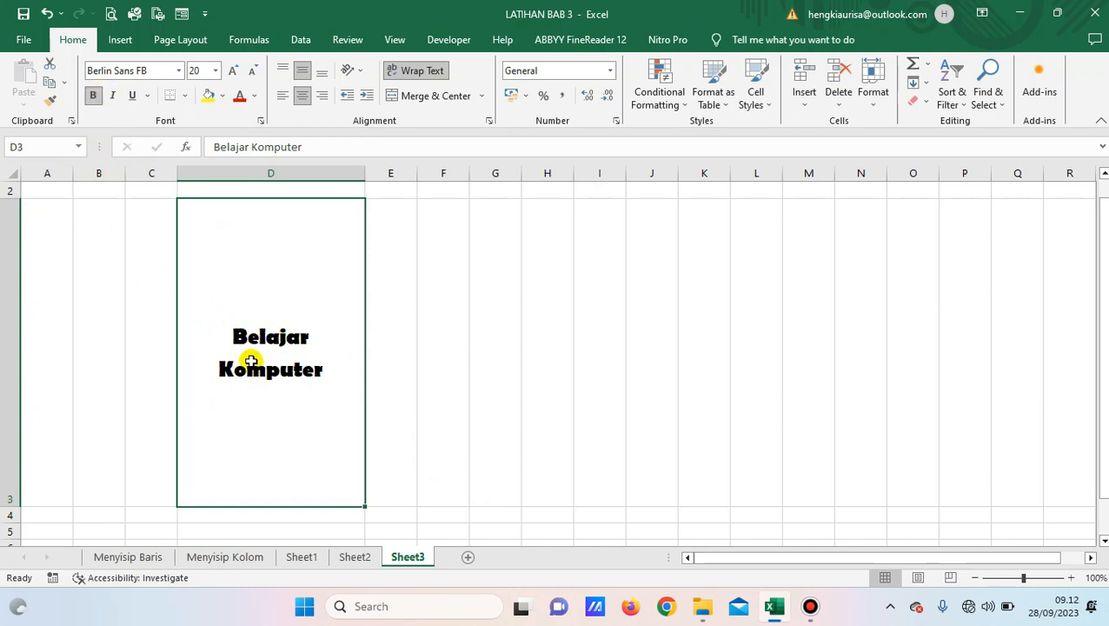
{"action": "left_click", "coordinate": [113, 97]}
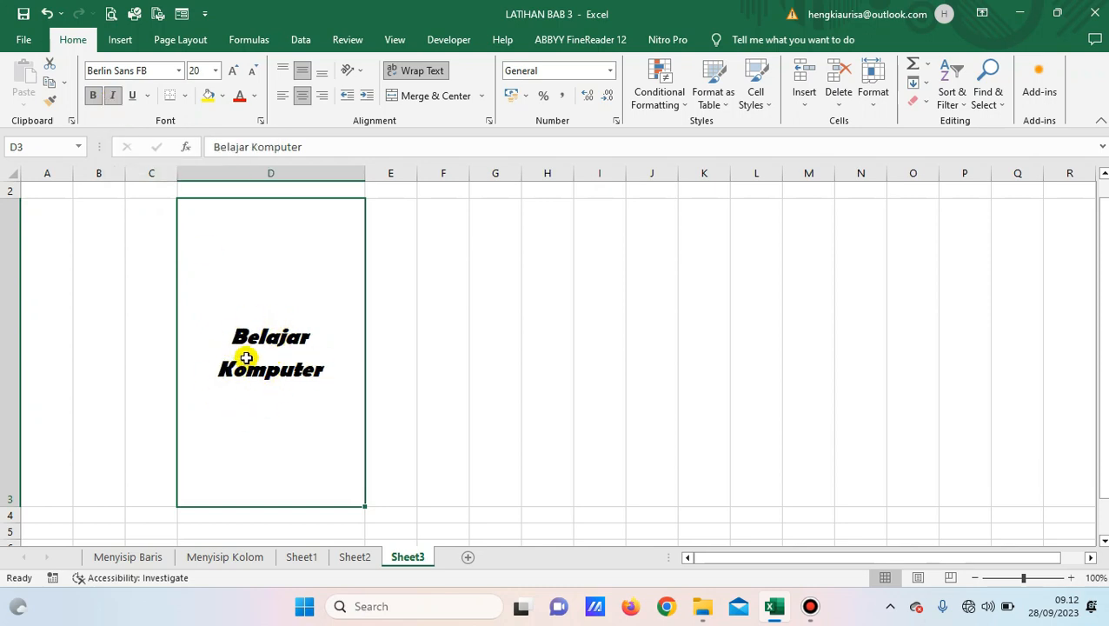
{"action": "left_click", "coordinate": [134, 96]}
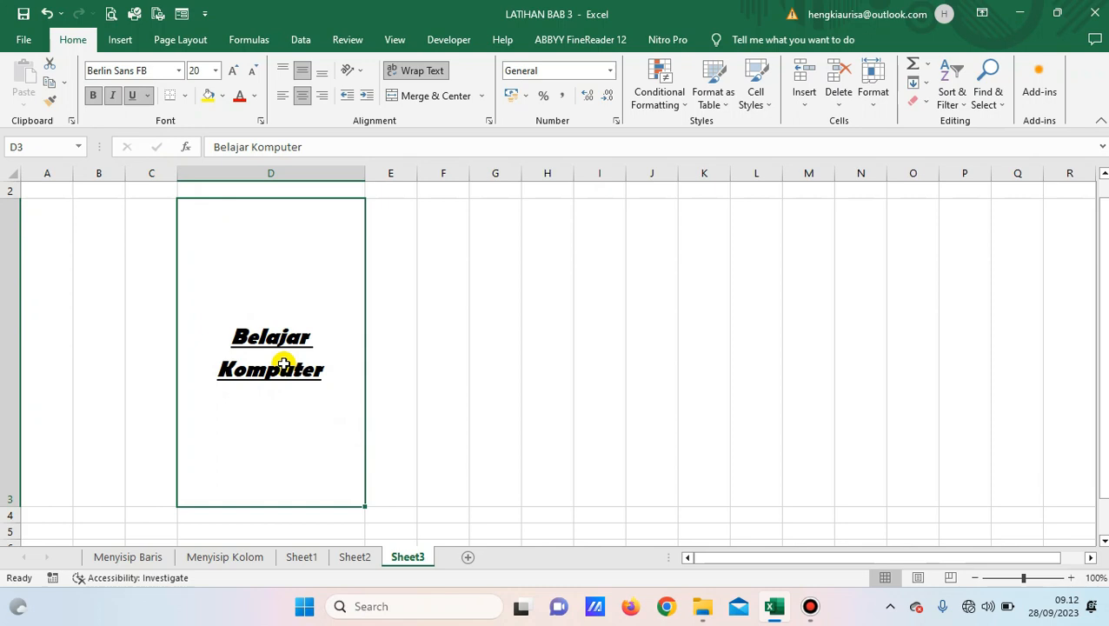
Give D3 a yellow fill, replacing a briefly chosen green.
{"action": "left_click", "coordinate": [224, 97]}
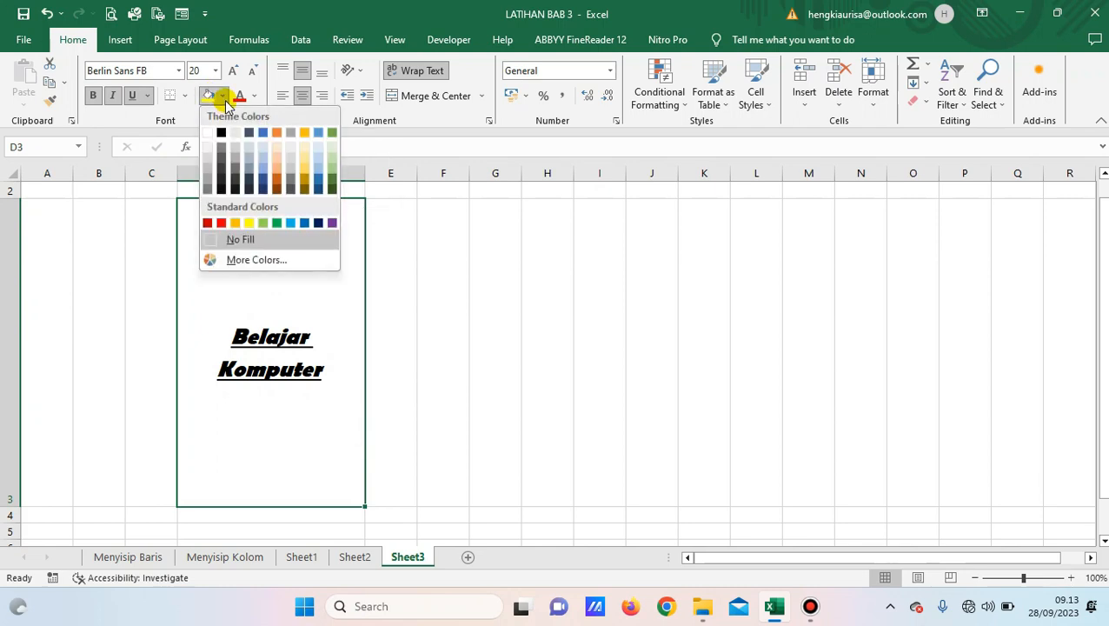
{"action": "left_click", "coordinate": [224, 98]}
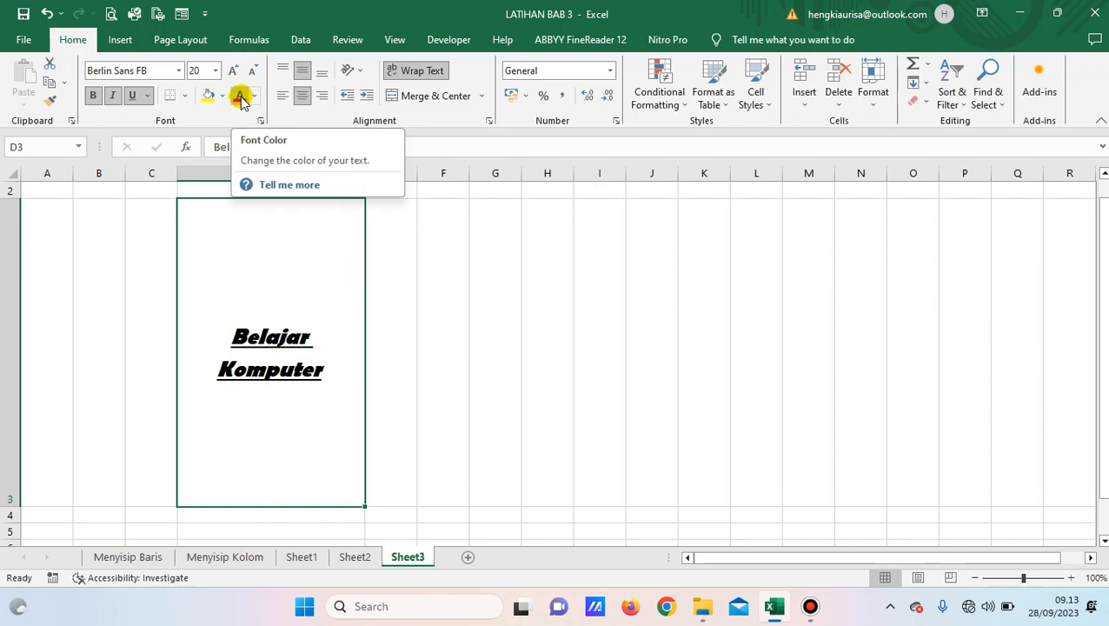
{"action": "left_click", "coordinate": [223, 98]}
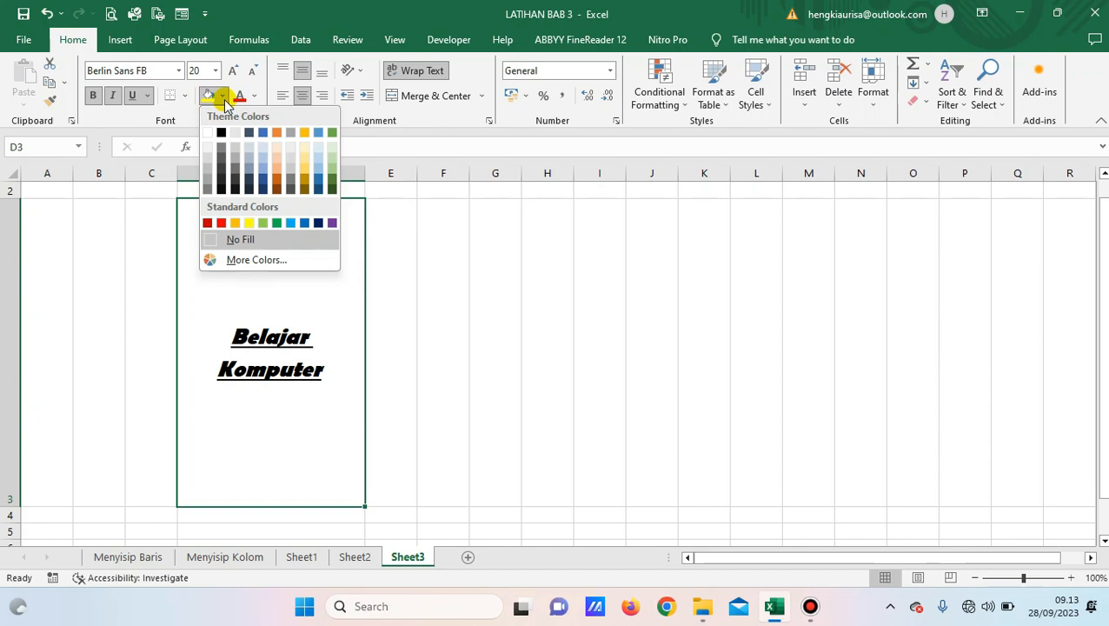
{"action": "left_click", "coordinate": [277, 224]}
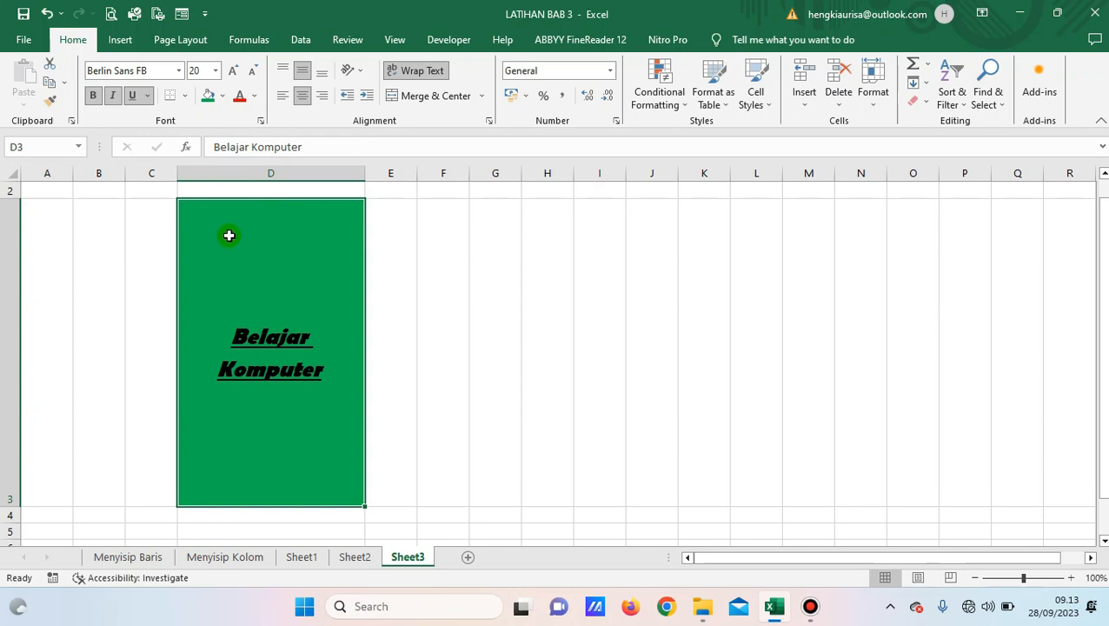
{"action": "left_click", "coordinate": [223, 96]}
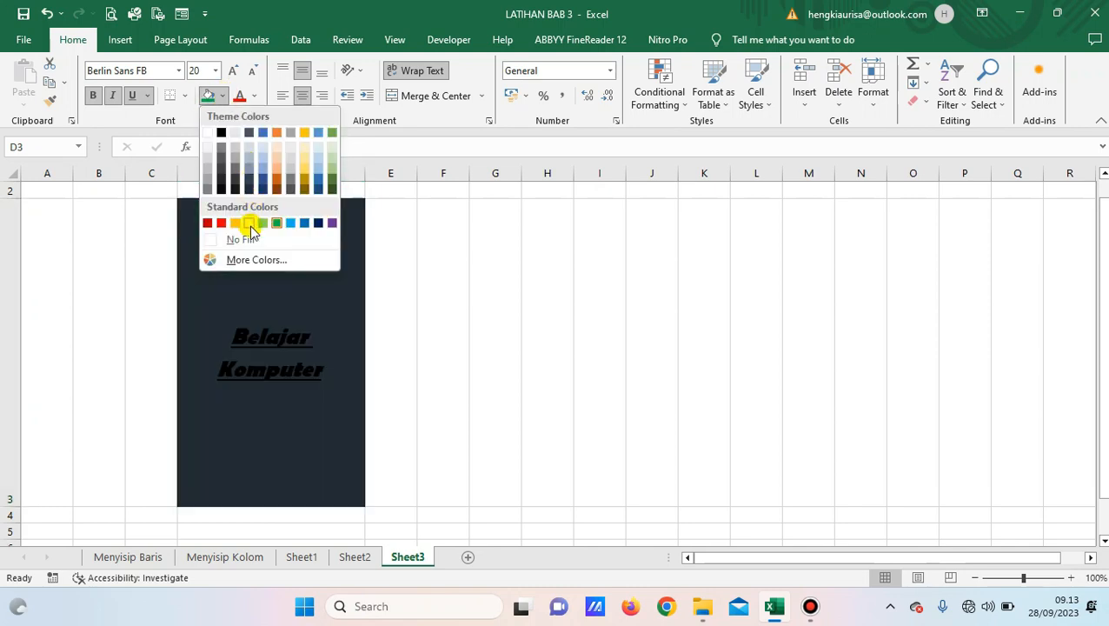
{"action": "left_click", "coordinate": [250, 226]}
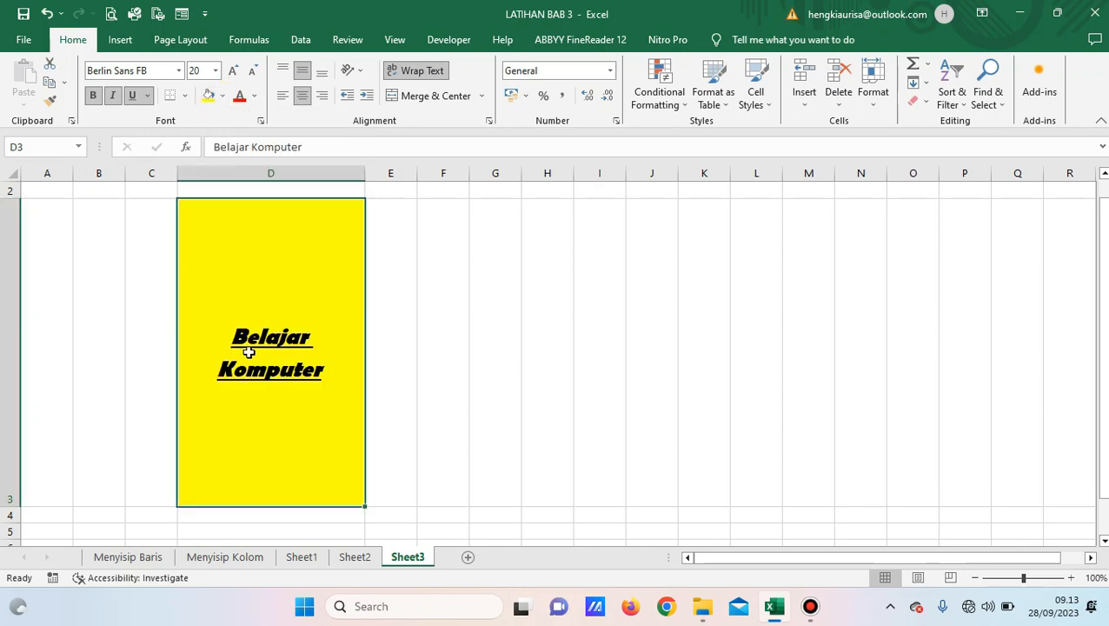
Set the Belajar Komputer text colour to dark blue, after first trying red.
{"action": "left_click", "coordinate": [255, 102]}
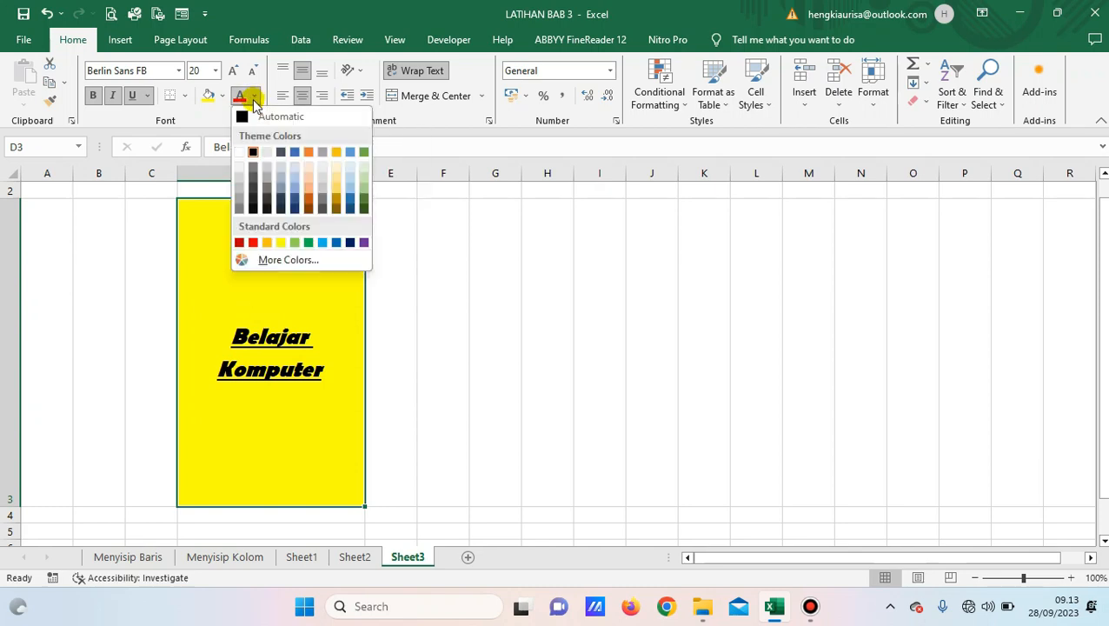
{"action": "left_click", "coordinate": [253, 244]}
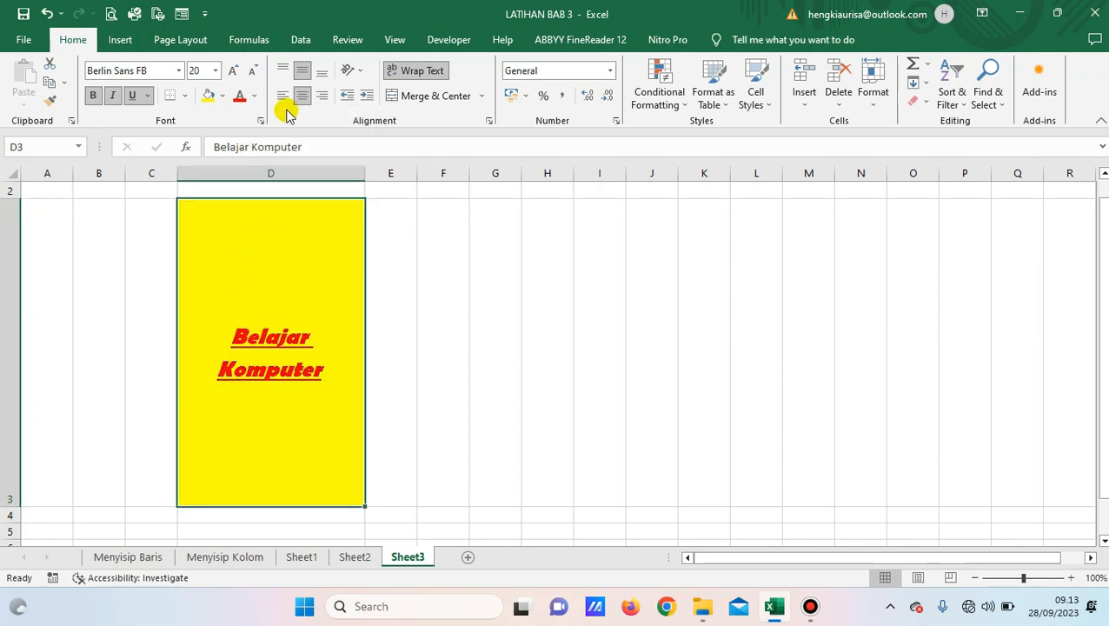
{"action": "left_click", "coordinate": [254, 96]}
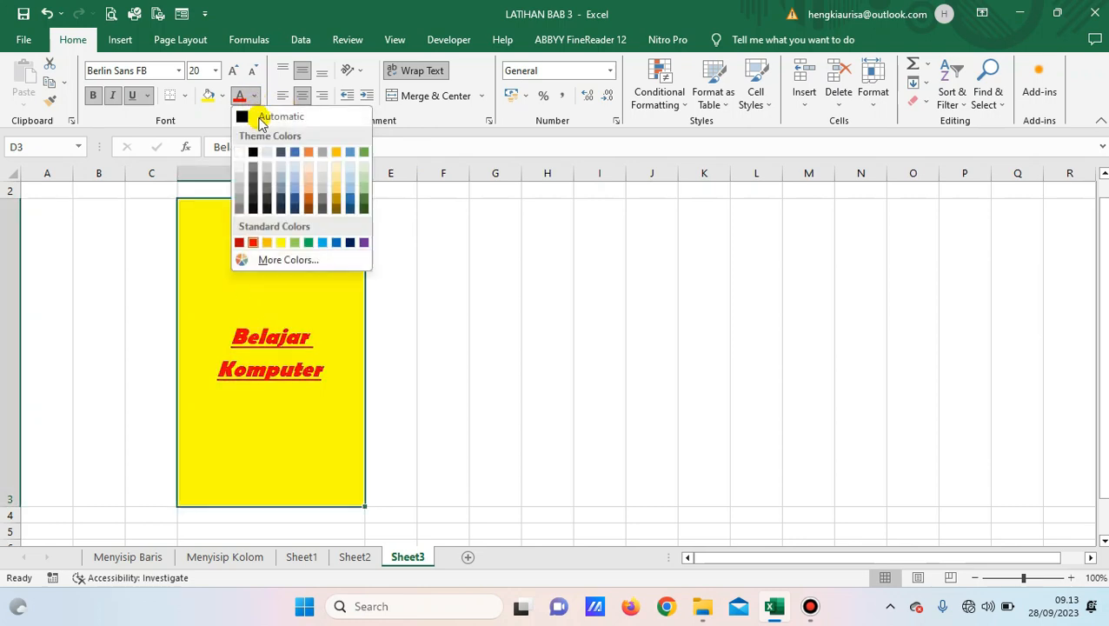
{"action": "left_click", "coordinate": [351, 243]}
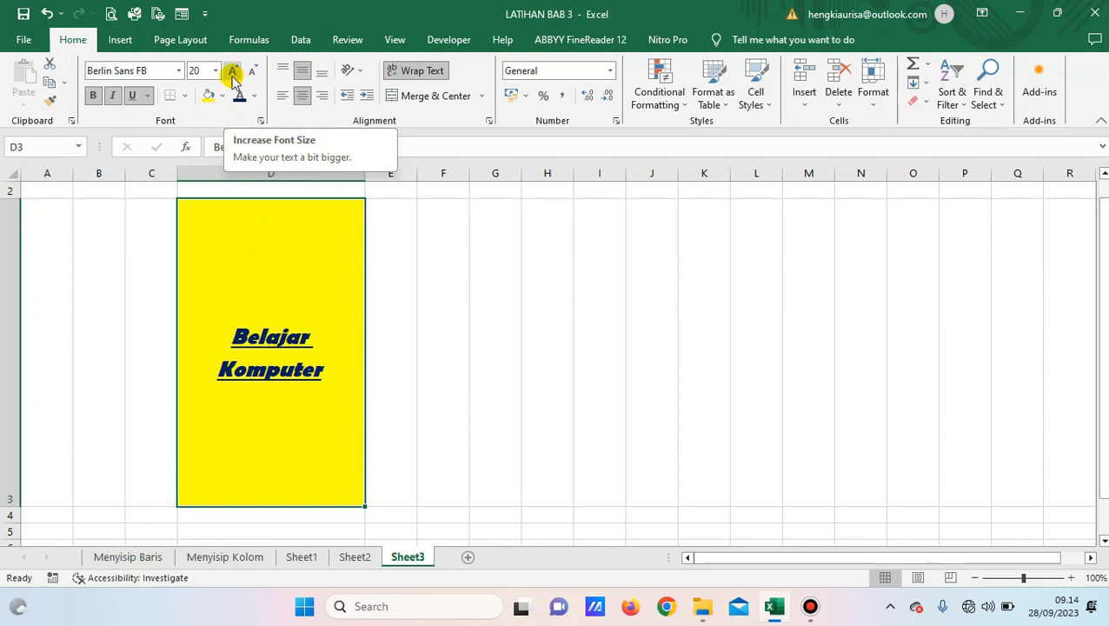
Increase the font size step by step to 28, then decrease it to 22.
{"action": "left_click", "coordinate": [195, 70]}
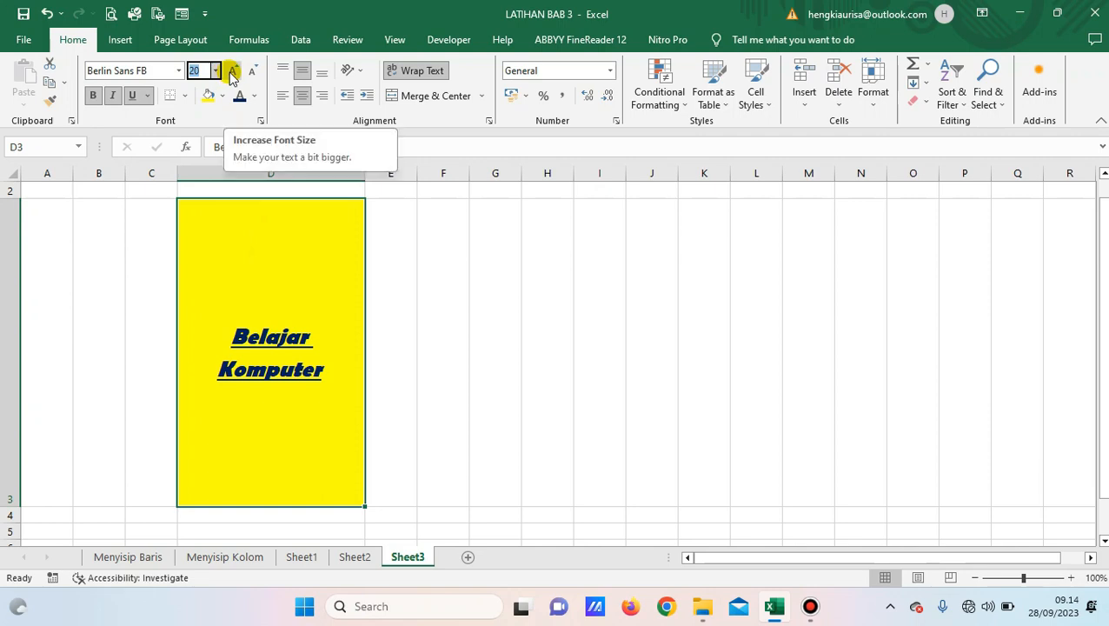
{"action": "left_click", "coordinate": [232, 71]}
{"action": "left_click", "coordinate": [232, 71]}
{"action": "left_click", "coordinate": [232, 72]}
{"action": "left_click", "coordinate": [232, 73]}
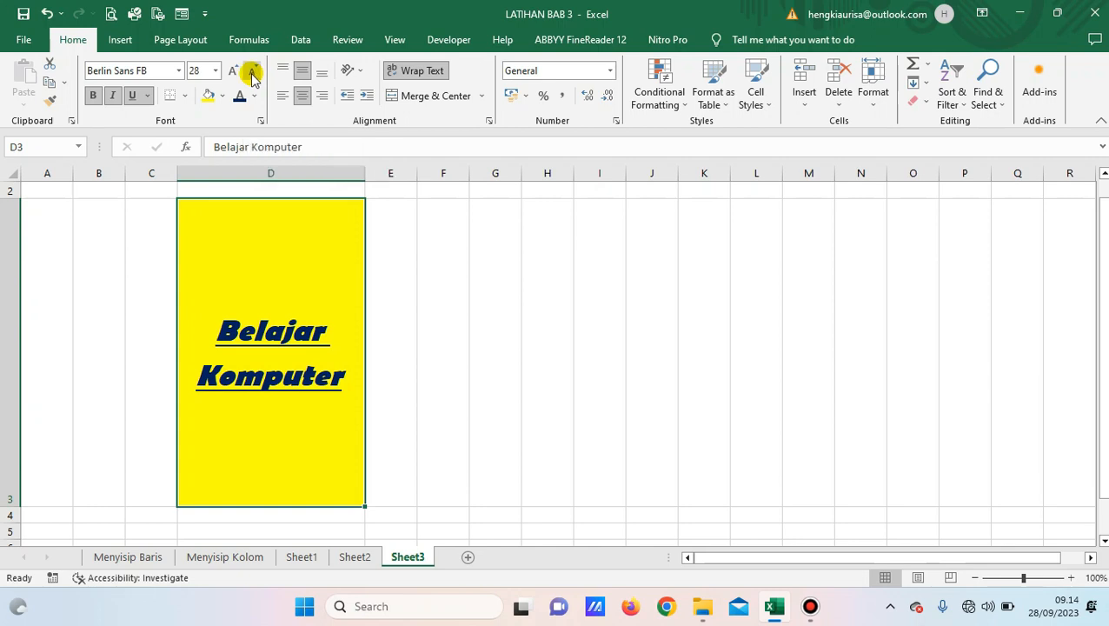
{"action": "left_click", "coordinate": [251, 73]}
{"action": "left_click", "coordinate": [251, 73]}
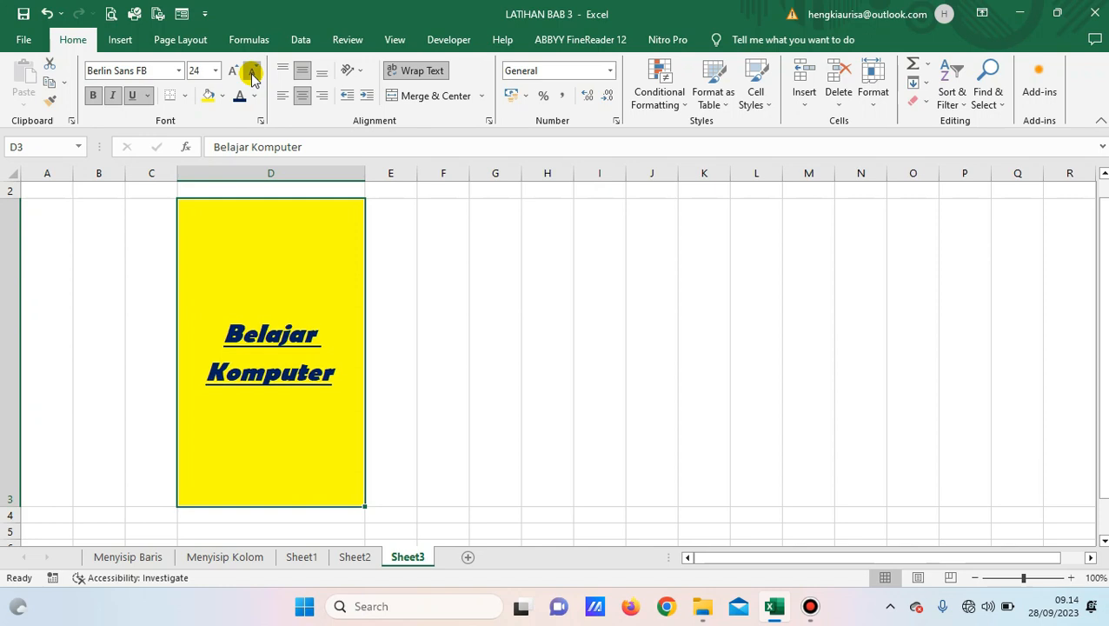
{"action": "left_click", "coordinate": [252, 73]}
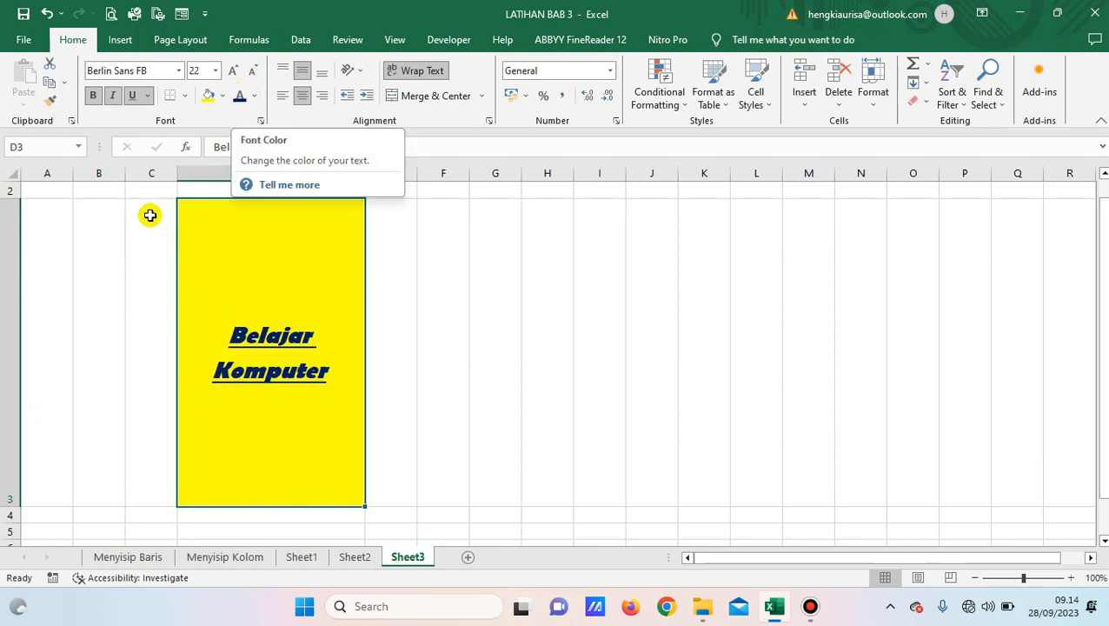
{"action": "left_click", "coordinate": [185, 97]}
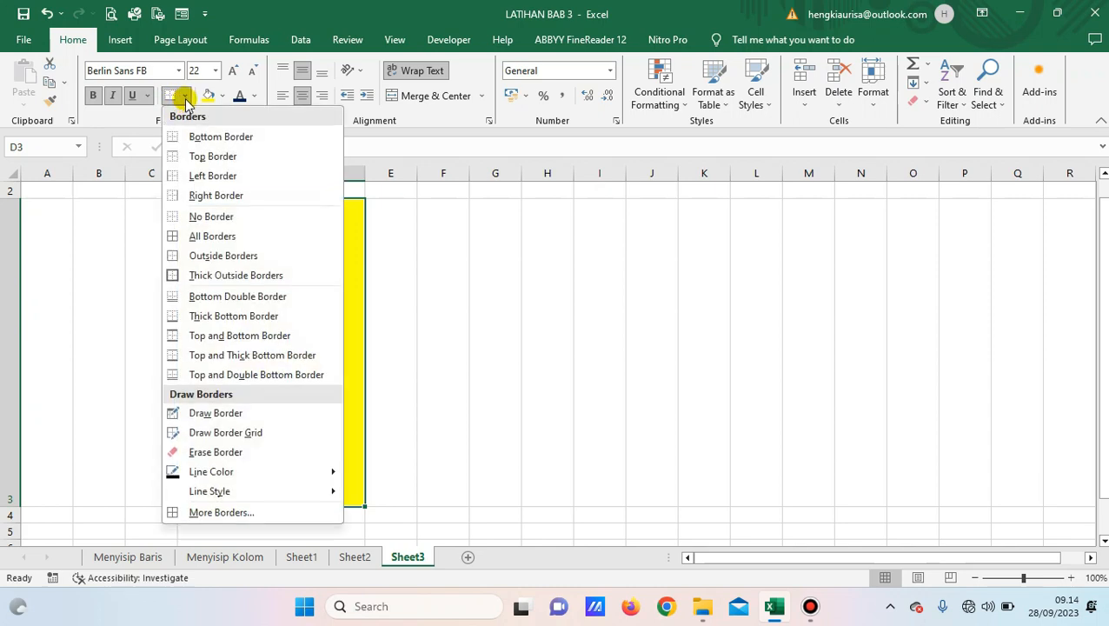
Add bottom and top borders to D3, checking each after applying.
{"action": "left_click", "coordinate": [215, 136]}
{"action": "left_click", "coordinate": [443, 315]}
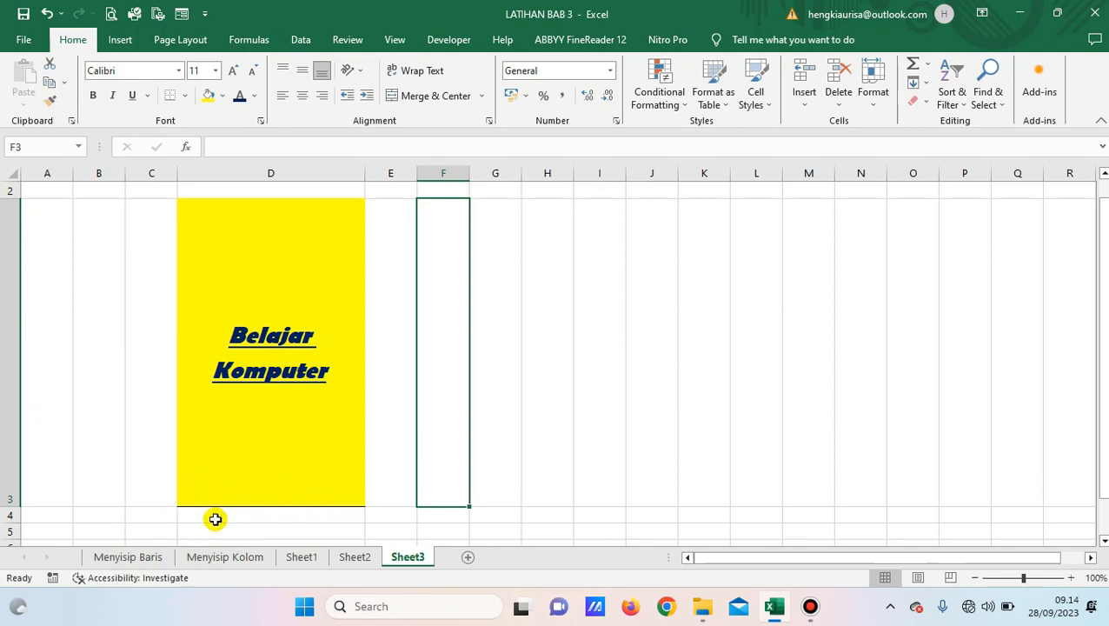
{"action": "left_click", "coordinate": [242, 441]}
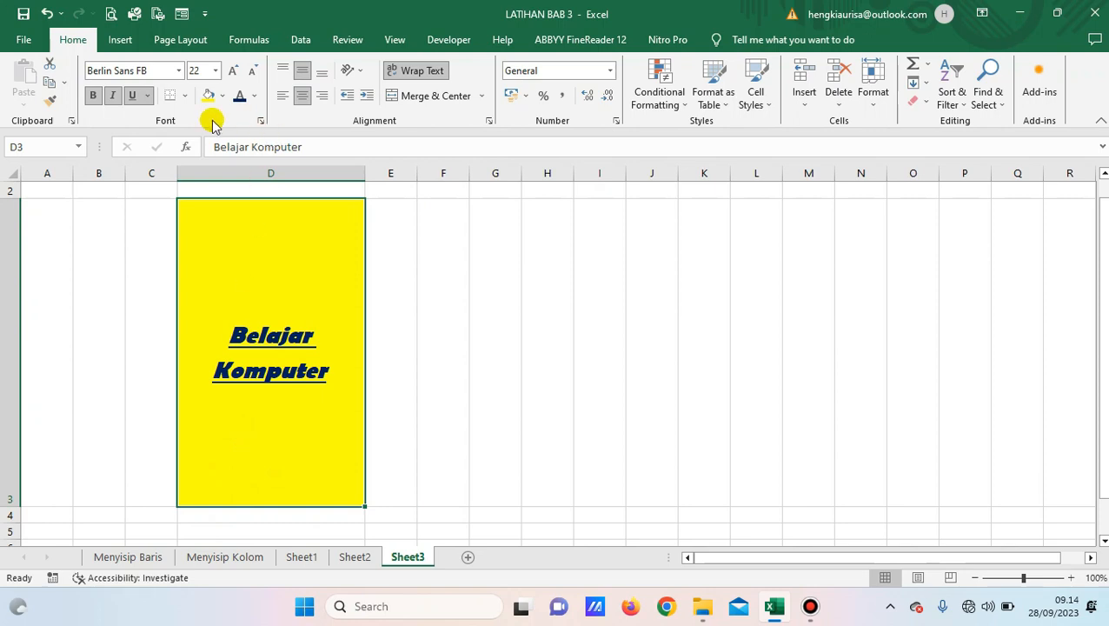
{"action": "left_click", "coordinate": [185, 95]}
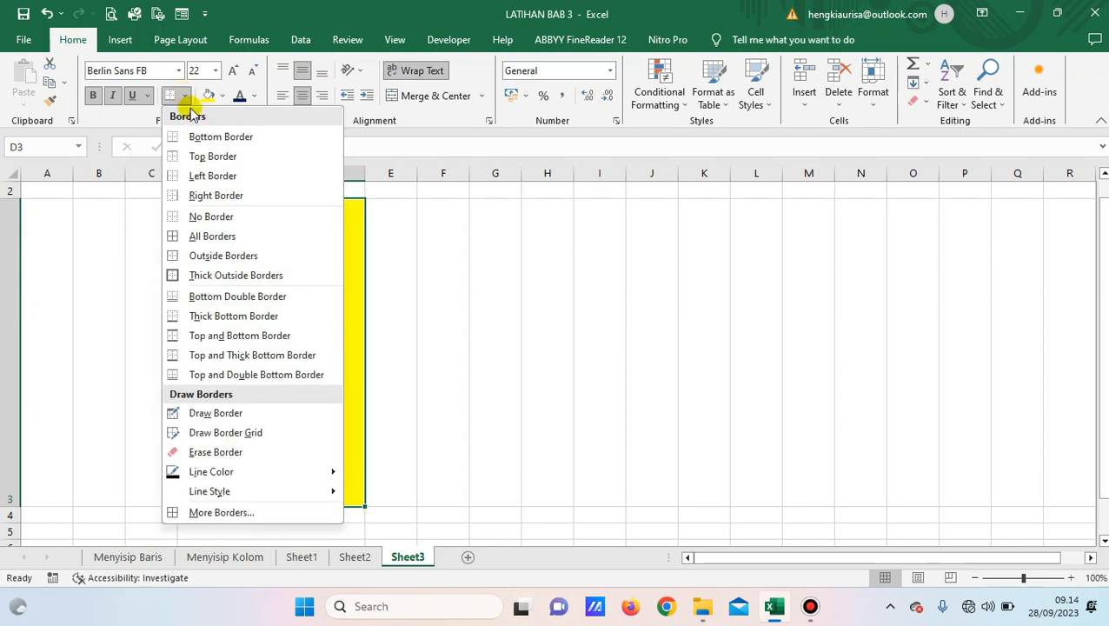
{"action": "left_click", "coordinate": [216, 157]}
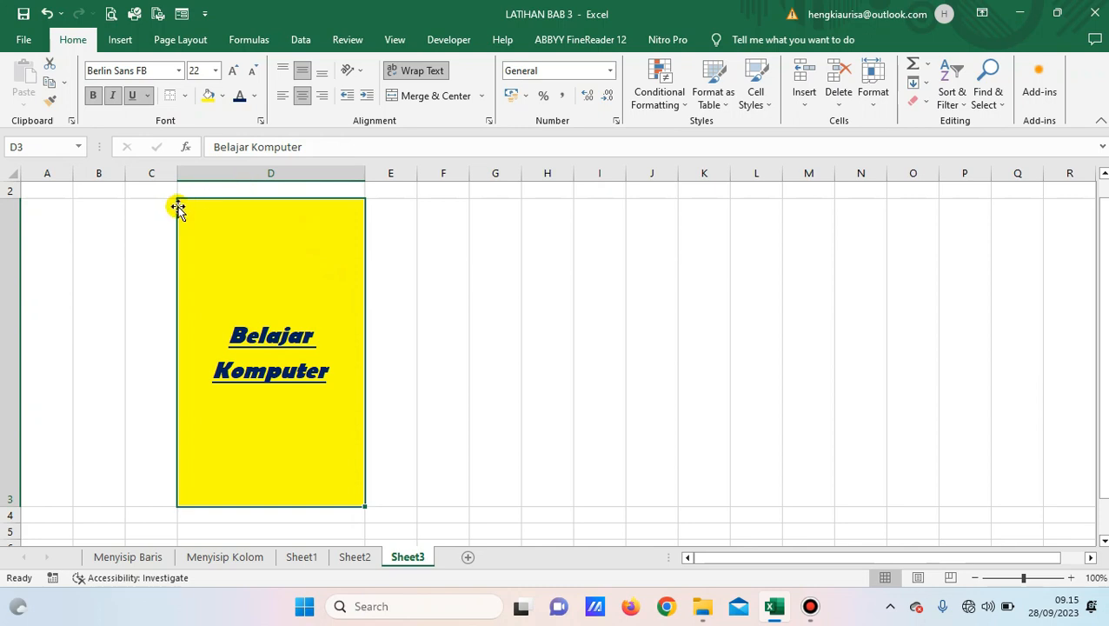
{"action": "left_click", "coordinate": [426, 287]}
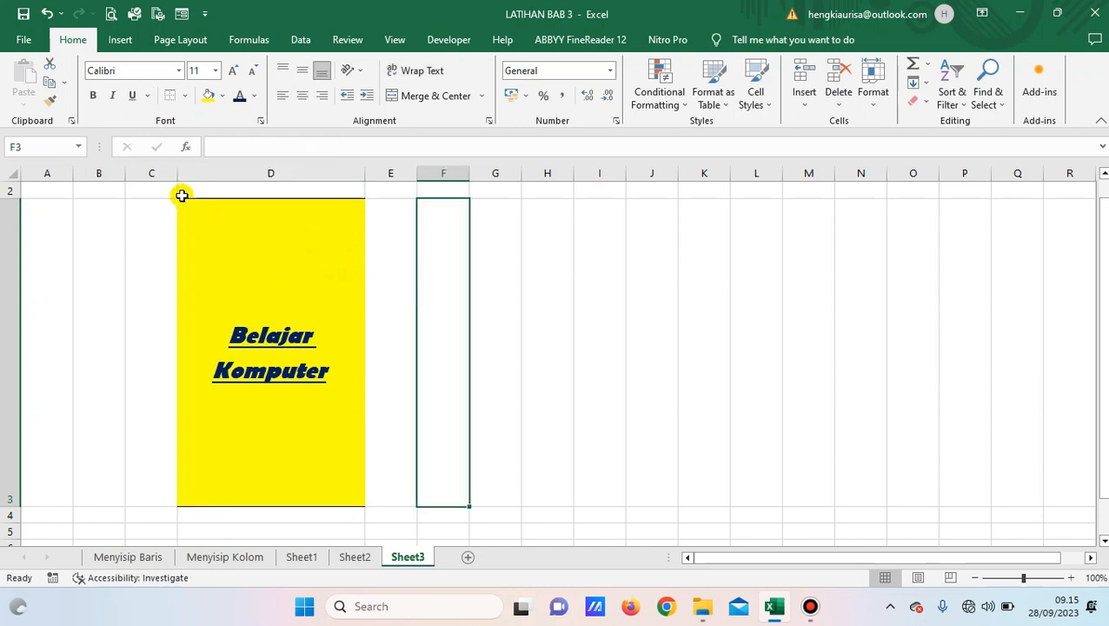
{"action": "left_click_drag", "start_coordinate": [176, 191], "coordinate": [257, 223]}
{"action": "left_click", "coordinate": [263, 217]}
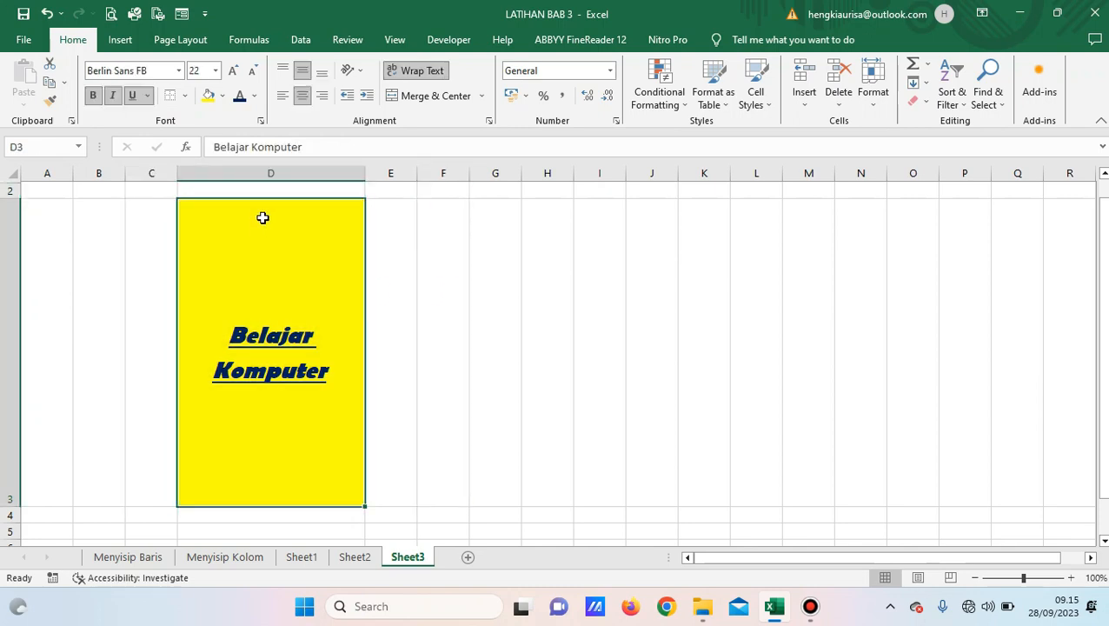
{"action": "left_click", "coordinate": [396, 213]}
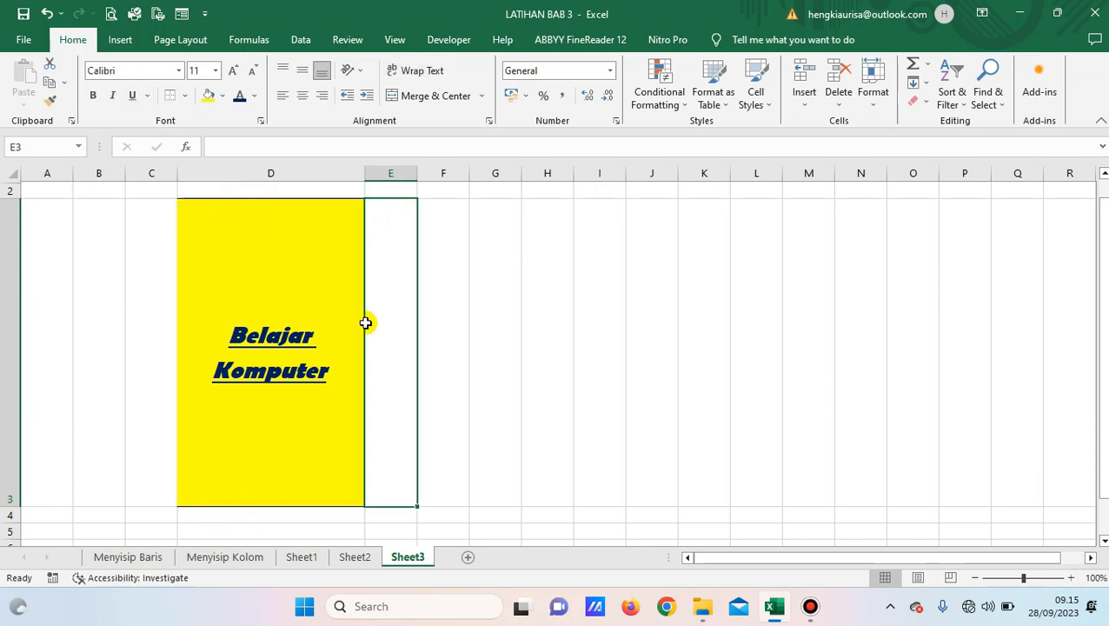
Add left and right borders to D3, checking each after applying.
{"action": "left_click", "coordinate": [267, 225]}
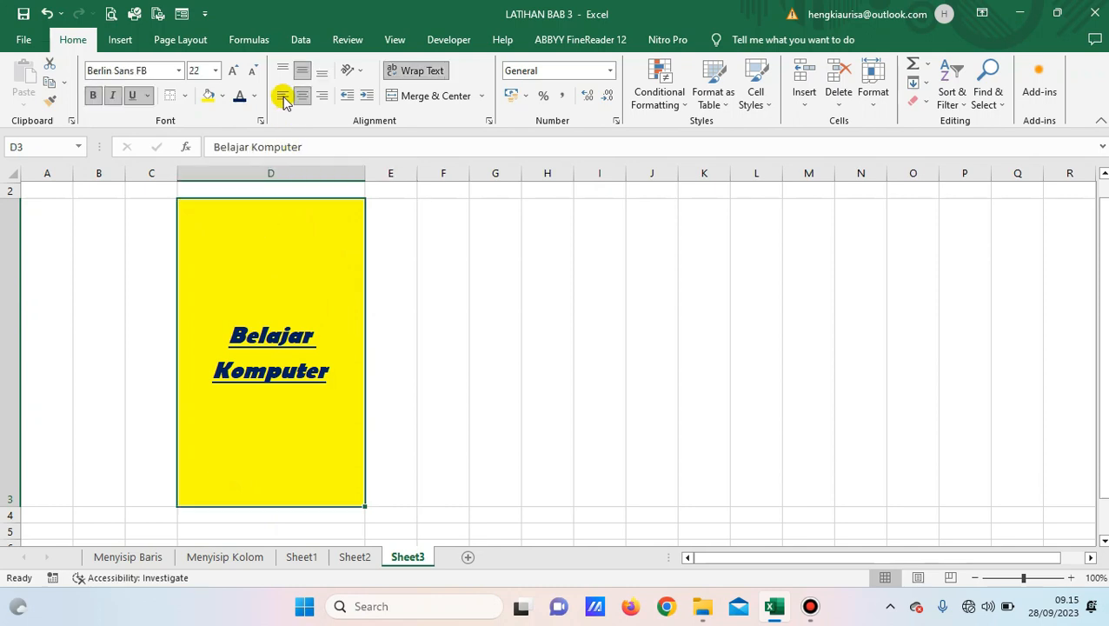
{"action": "left_click", "coordinate": [184, 95]}
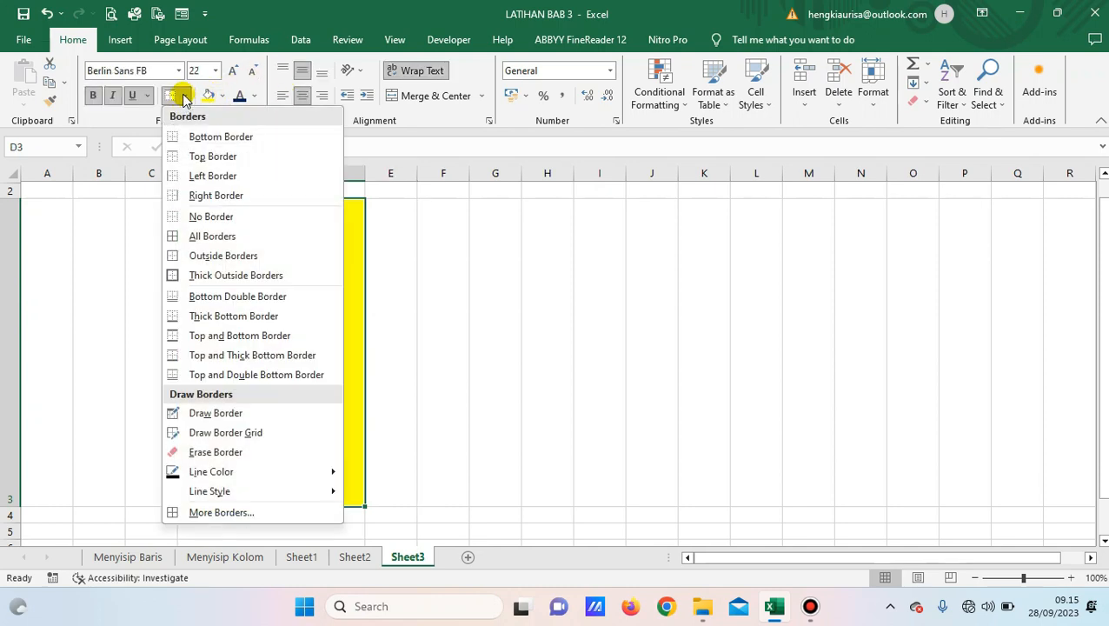
{"action": "left_click", "coordinate": [215, 178]}
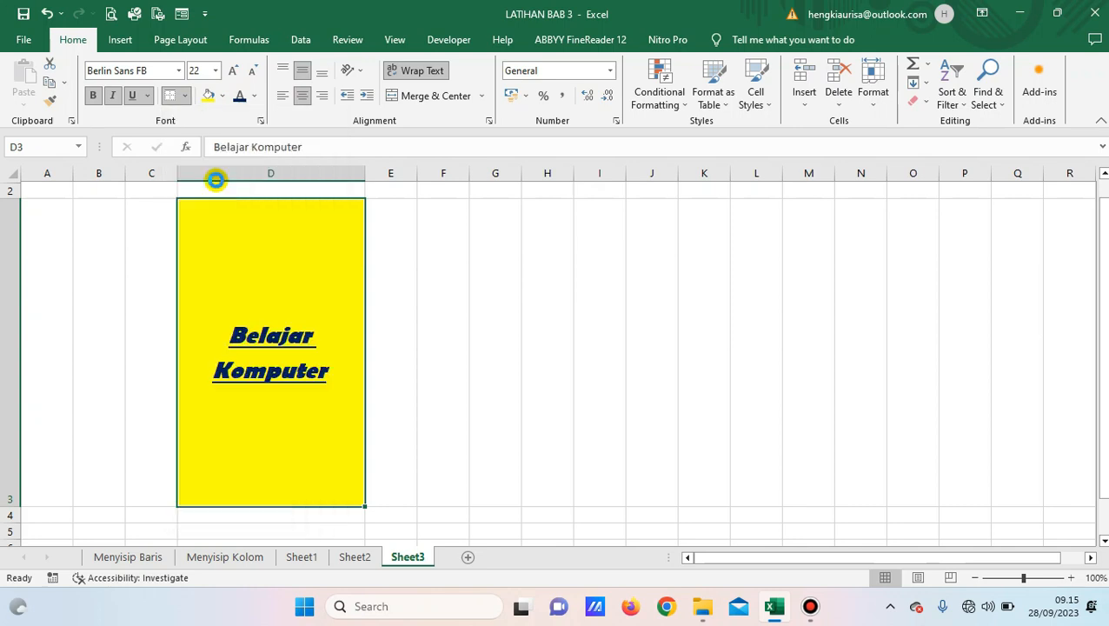
{"action": "left_click", "coordinate": [502, 312]}
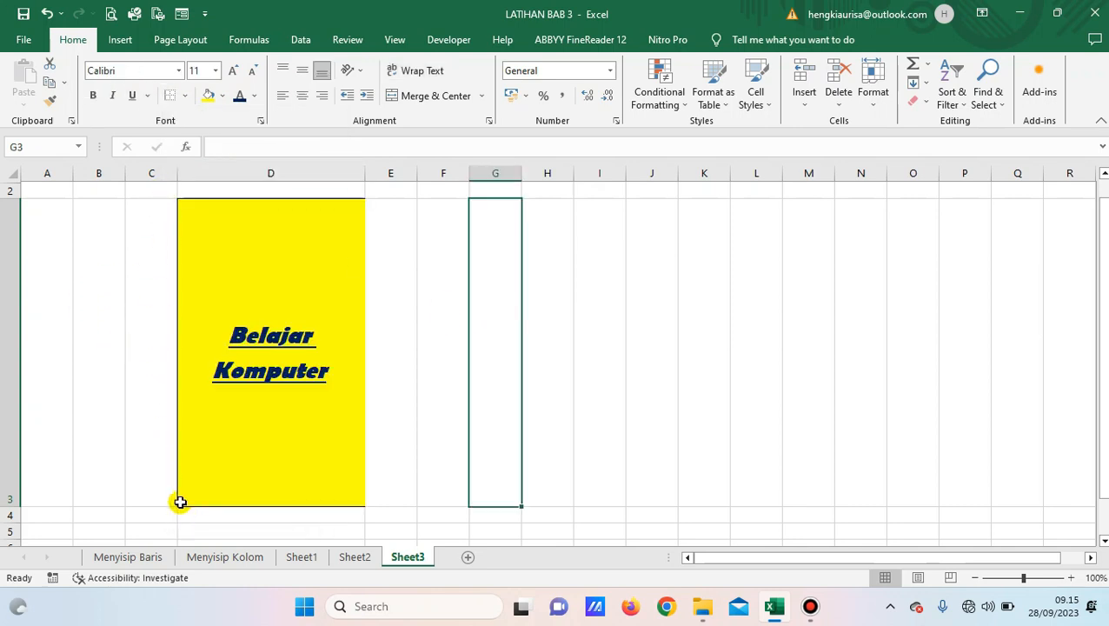
{"action": "left_click", "coordinate": [245, 274]}
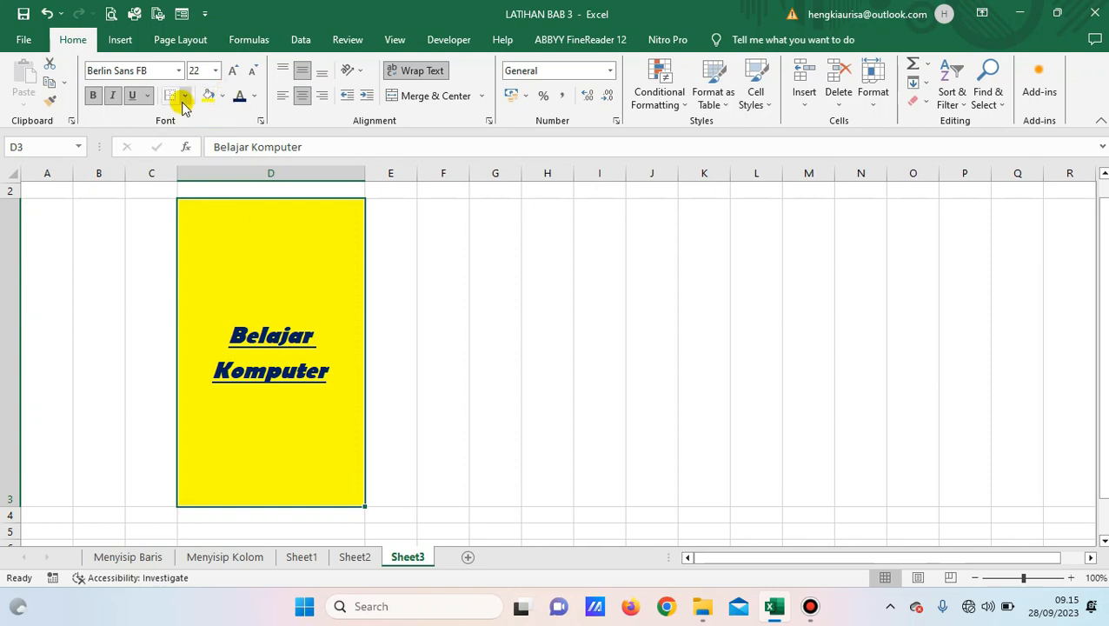
{"action": "left_click", "coordinate": [184, 96]}
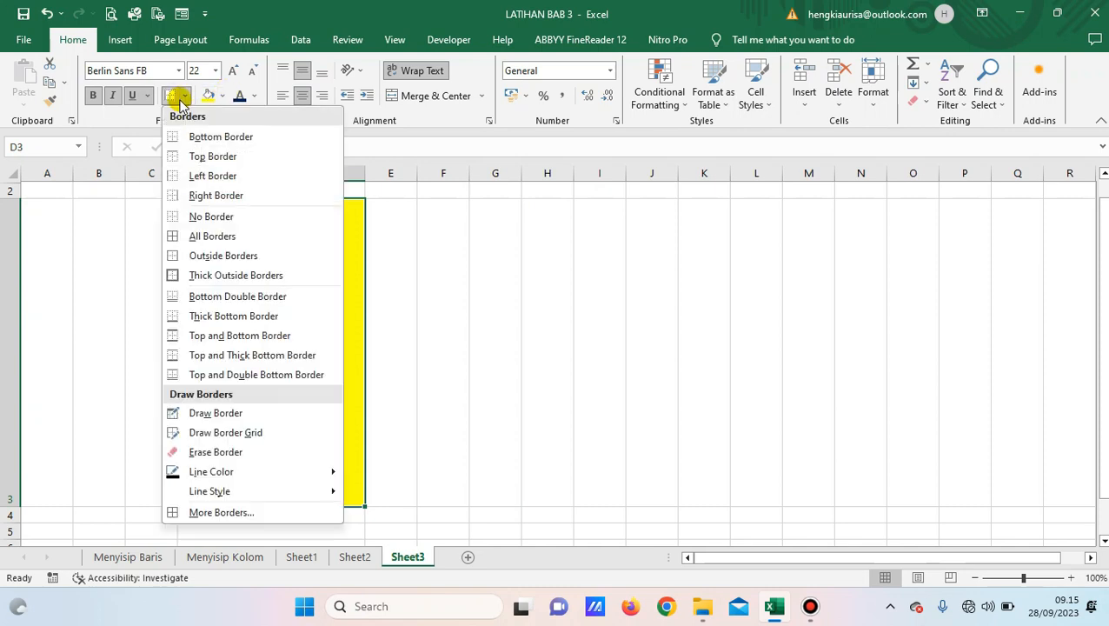
{"action": "left_click", "coordinate": [217, 196]}
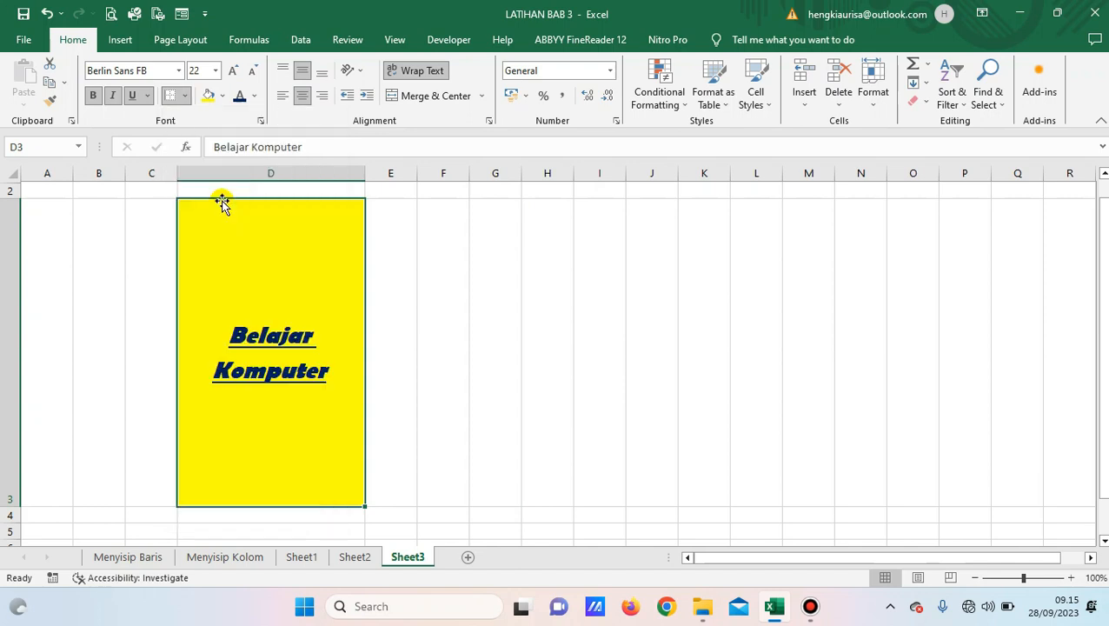
{"action": "left_click", "coordinate": [438, 291]}
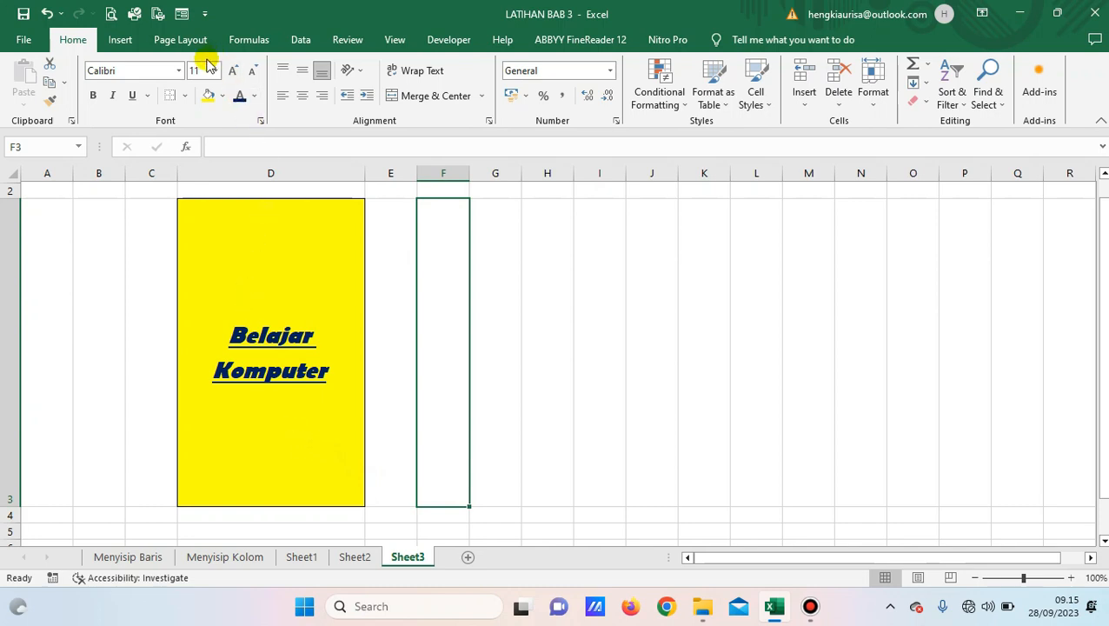
{"action": "left_click", "coordinate": [185, 95]}
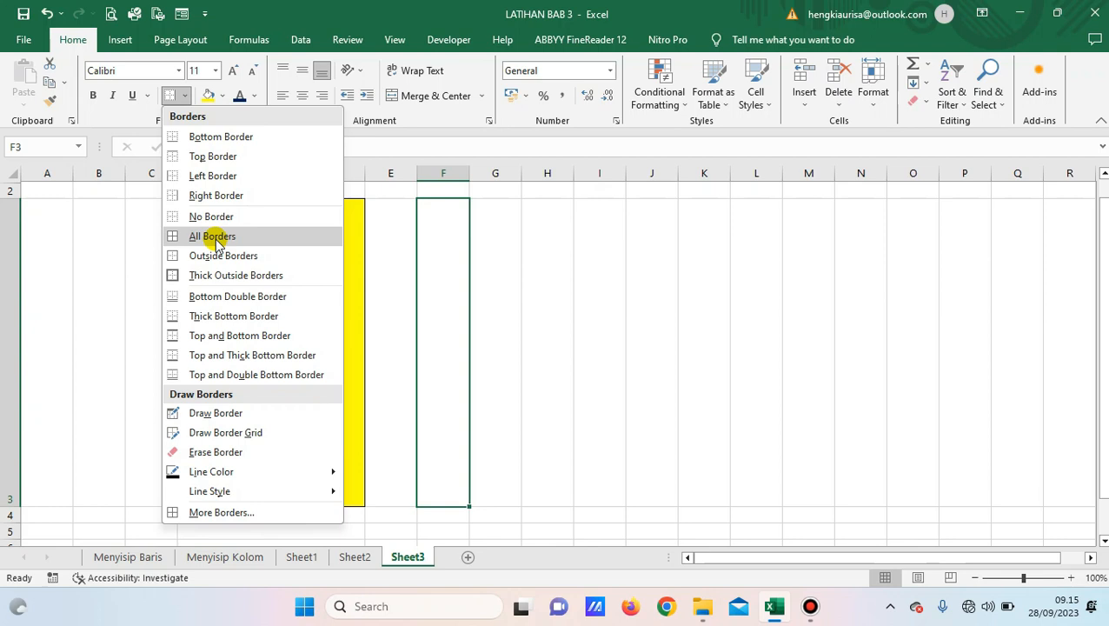
Apply All Borders, then remove D3's borders with No Border.
{"action": "left_click", "coordinate": [217, 243]}
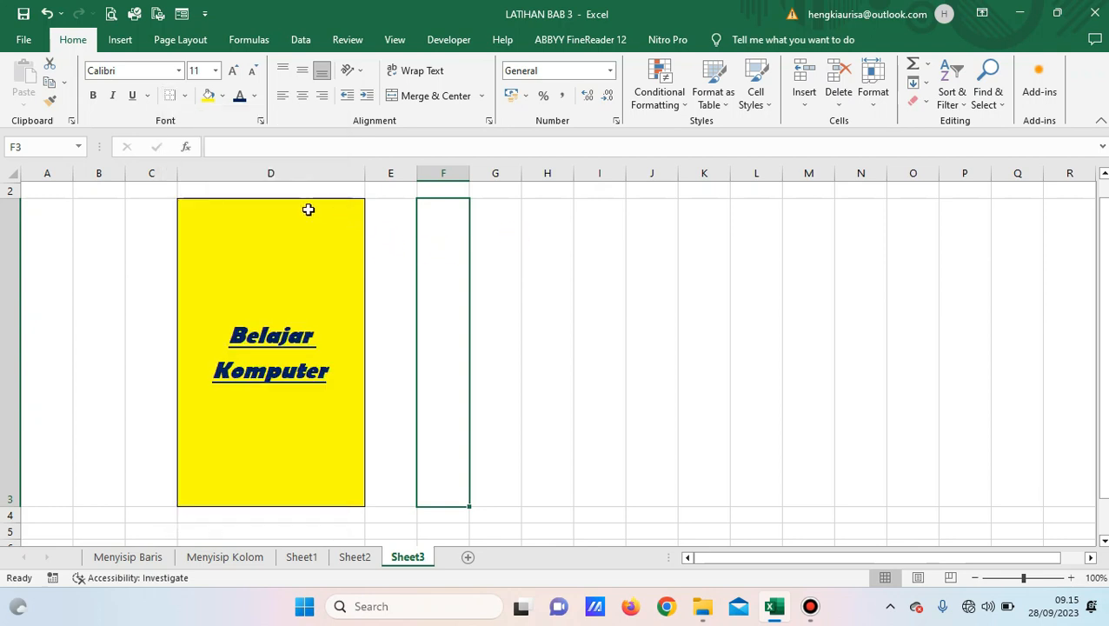
{"action": "left_click", "coordinate": [285, 360]}
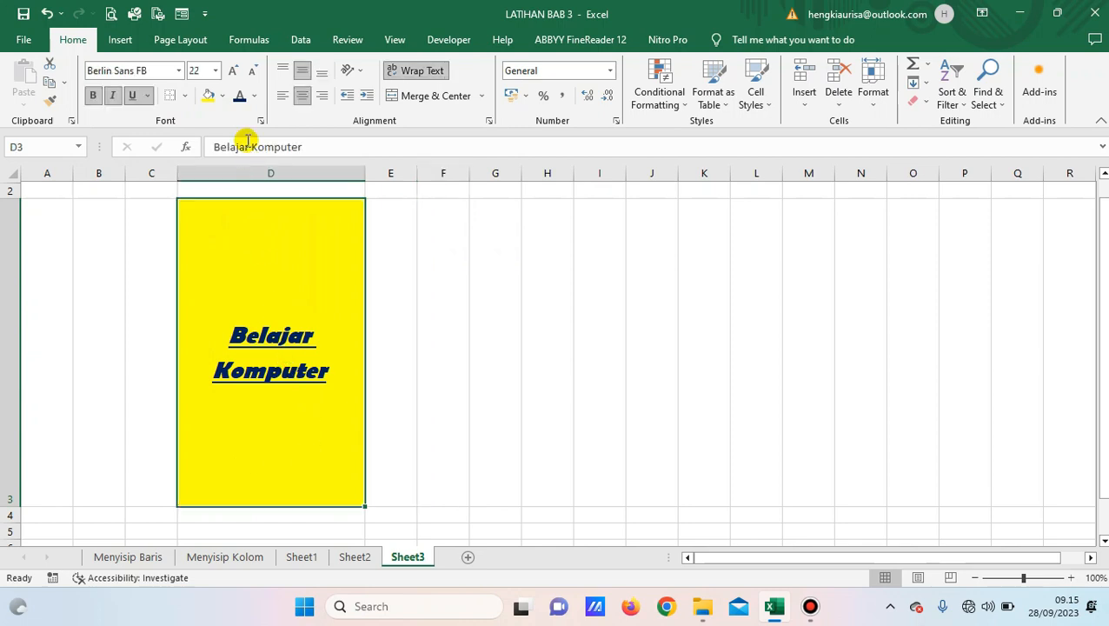
{"action": "left_click", "coordinate": [185, 97]}
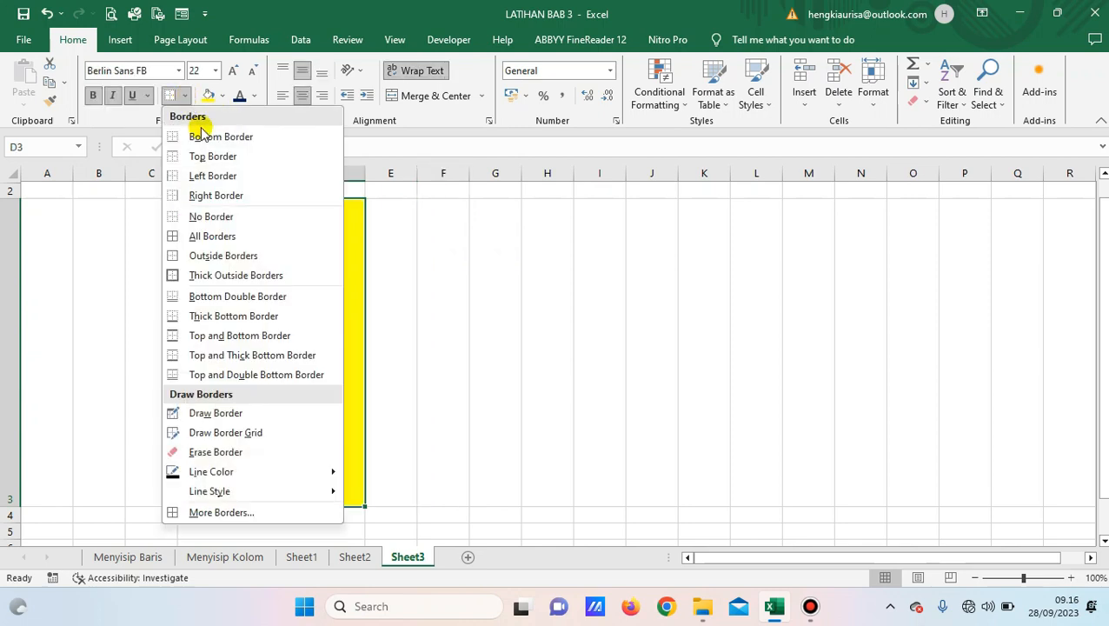
{"action": "left_click", "coordinate": [219, 223]}
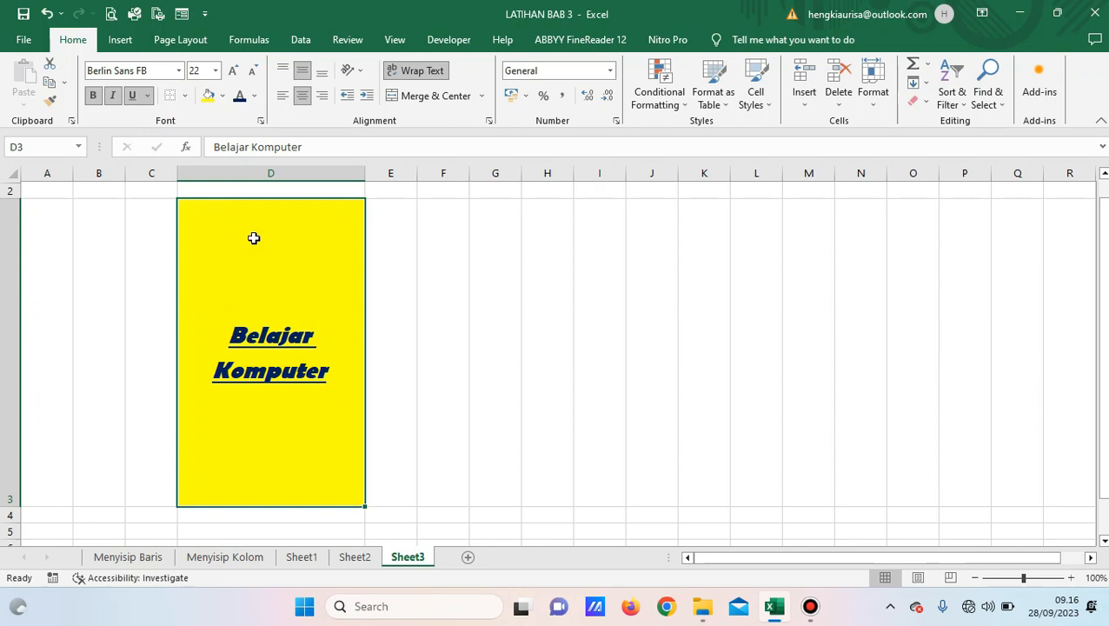
{"action": "left_click", "coordinate": [668, 290]}
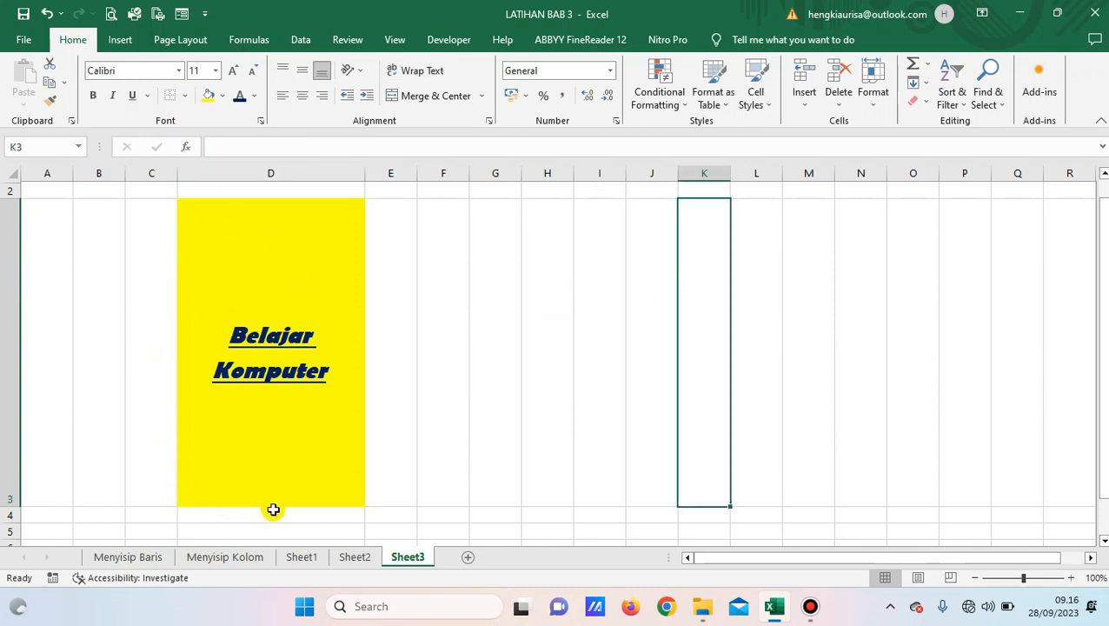
Put All Borders back around the yellow Belajar Komputer cell.
{"action": "left_click", "coordinate": [270, 287]}
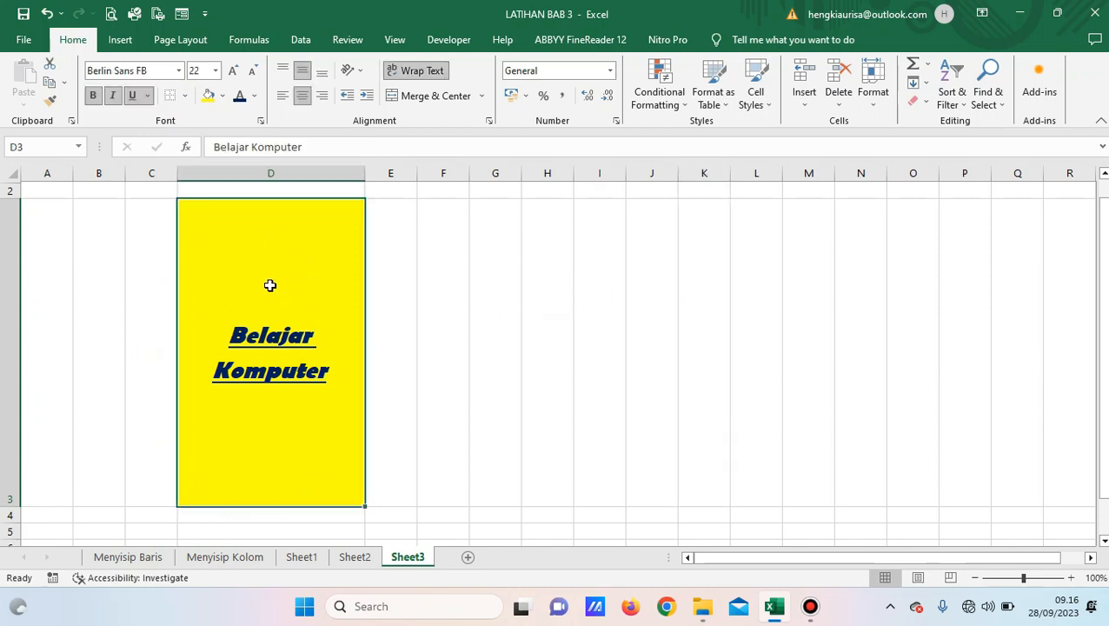
{"action": "left_click", "coordinate": [184, 95]}
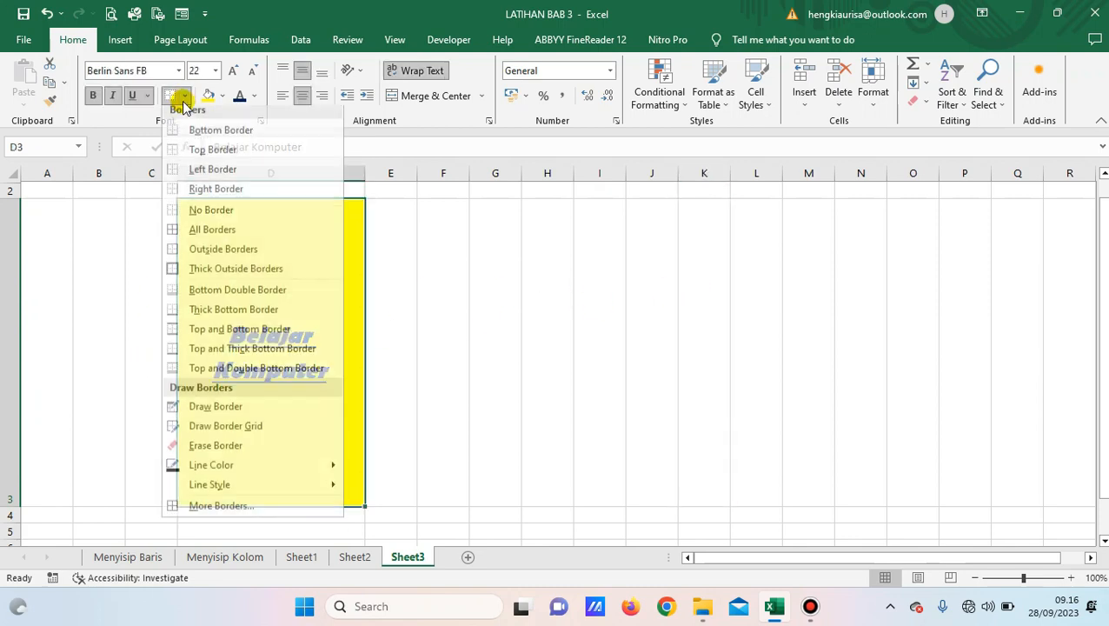
{"action": "left_click", "coordinate": [217, 242]}
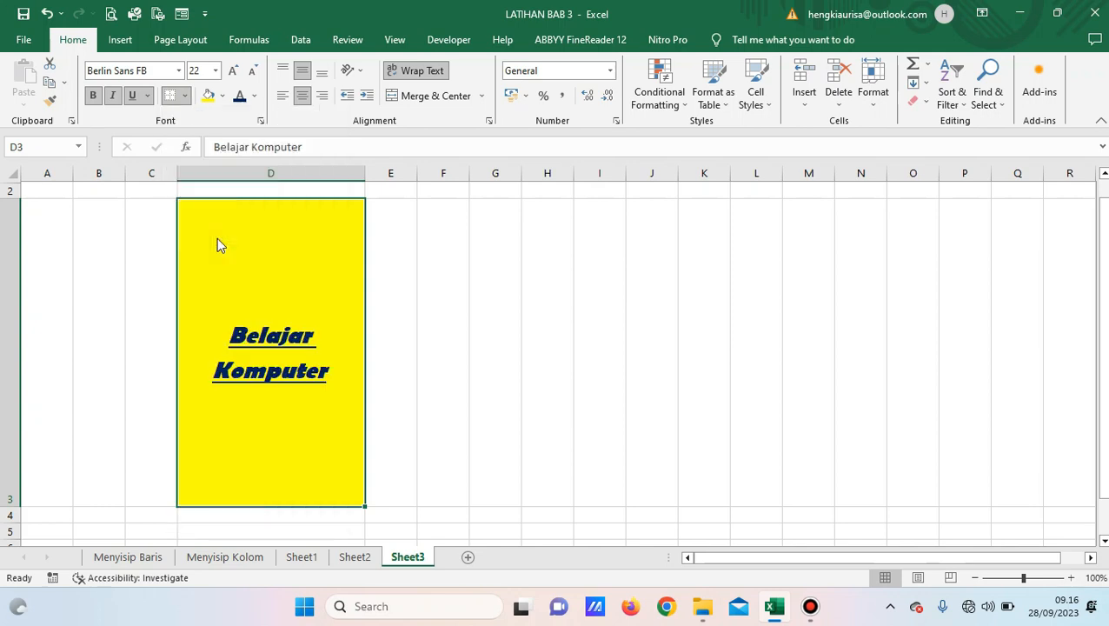
{"action": "left_click", "coordinate": [652, 293]}
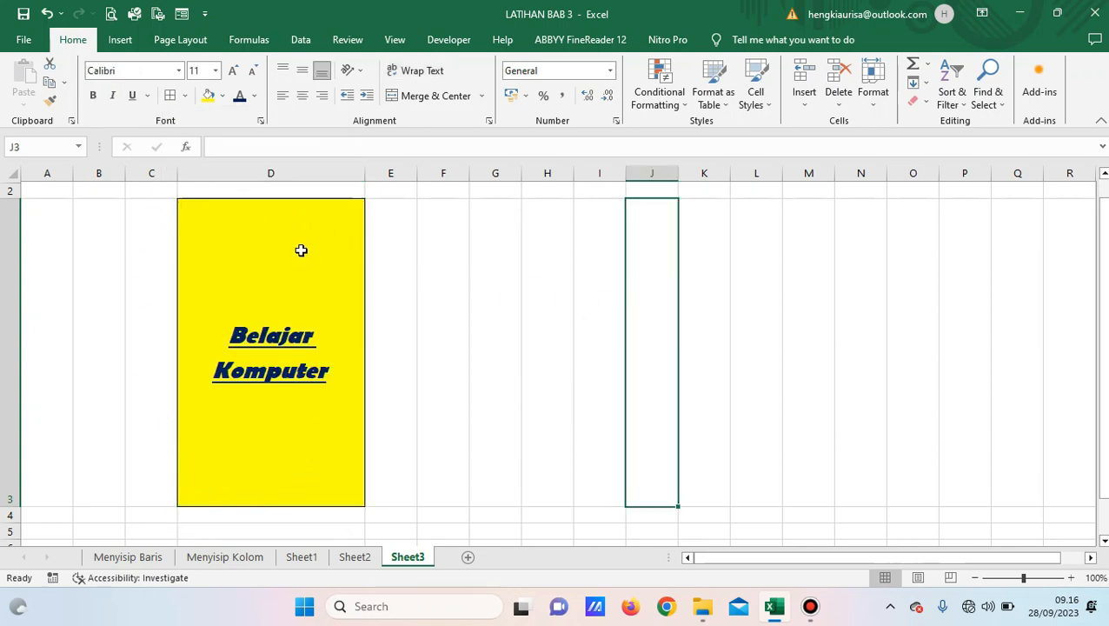
{"action": "left_click", "coordinate": [225, 257]}
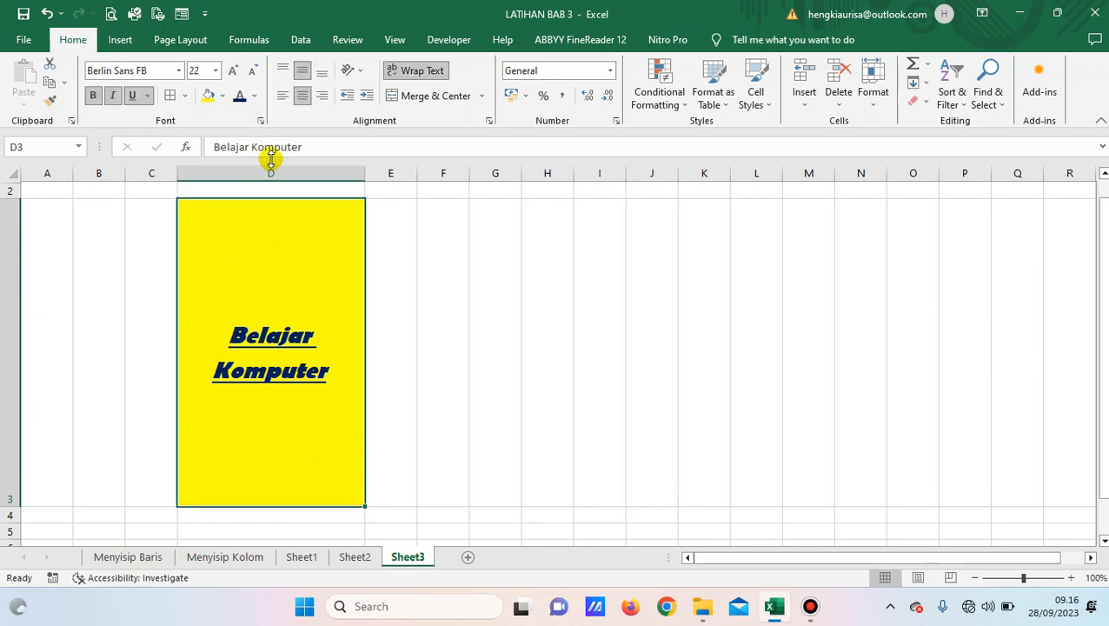
{"action": "left_click", "coordinate": [184, 96]}
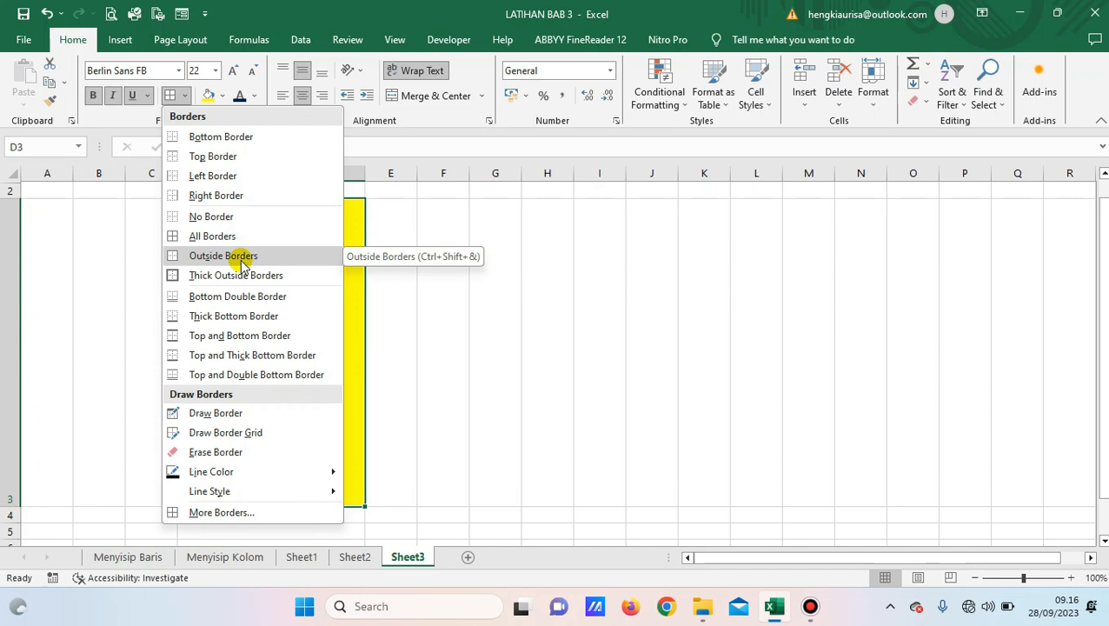
{"action": "left_click", "coordinate": [520, 270]}
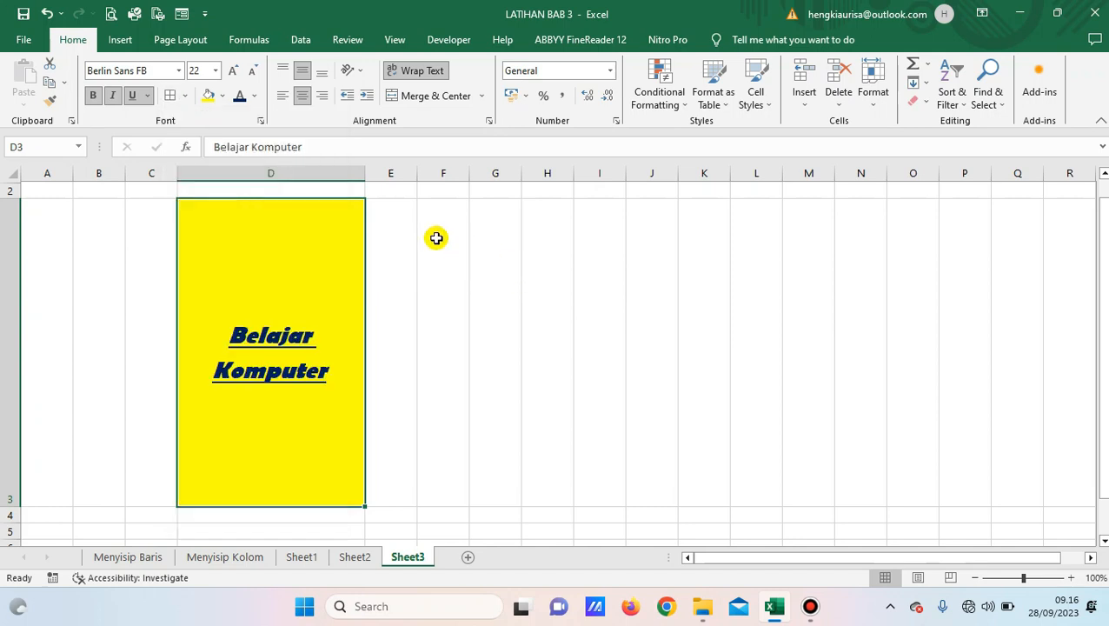
{"action": "left_click", "coordinate": [262, 120]}
Browse the Format Cells Alignment and Border tabs, cancel, widen column E to 25.86, select D3:E3.
{"action": "left_click", "coordinate": [560, 180]}
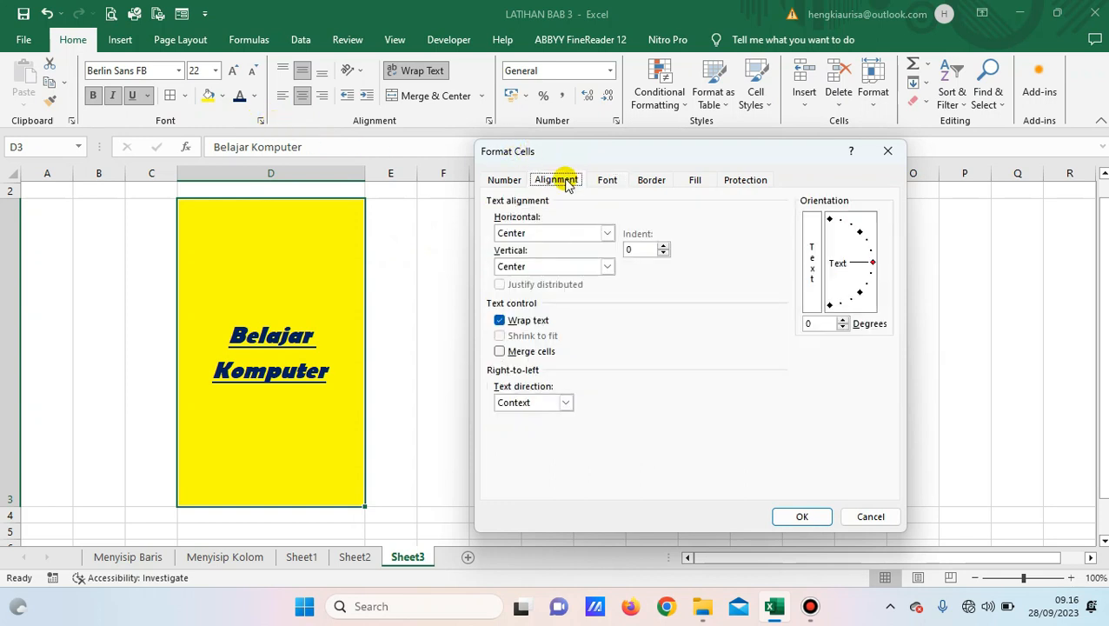
{"action": "left_click", "coordinate": [641, 180]}
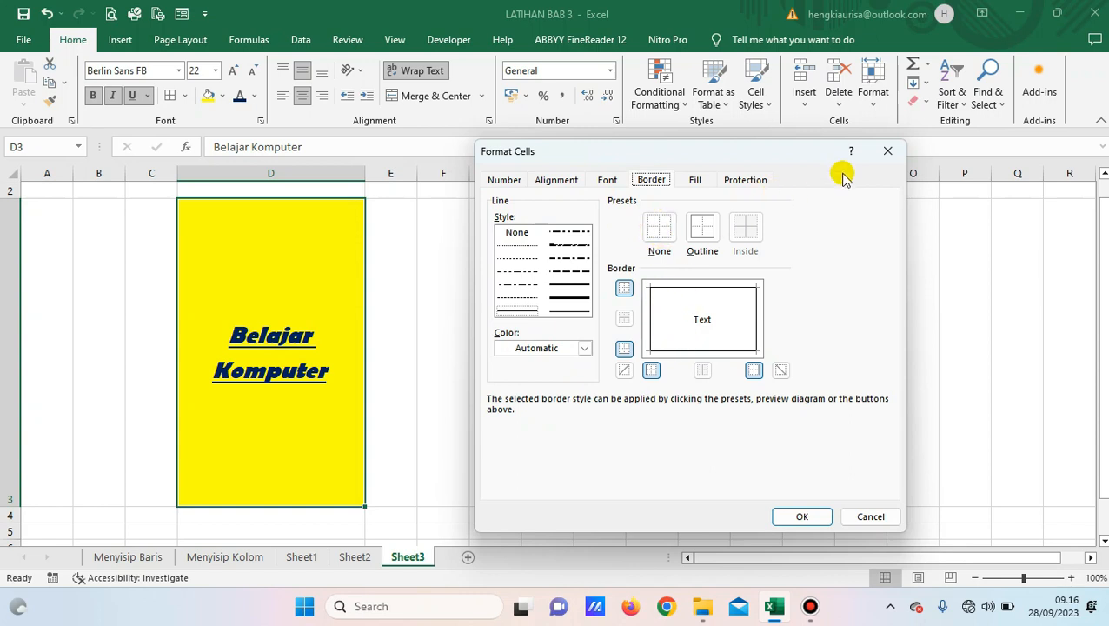
{"action": "left_click", "coordinate": [860, 514]}
{"action": "left_click_drag", "start_coordinate": [418, 173], "coordinate": [537, 180]}
{"action": "mouse_move", "coordinate": [314, 248]}
{"action": "left_mouse_down"}
{"action": "mouse_move", "coordinate": [495, 252]}
{"action": "mouse_move", "coordinate": [508, 300]}
{"action": "left_mouse_up"}
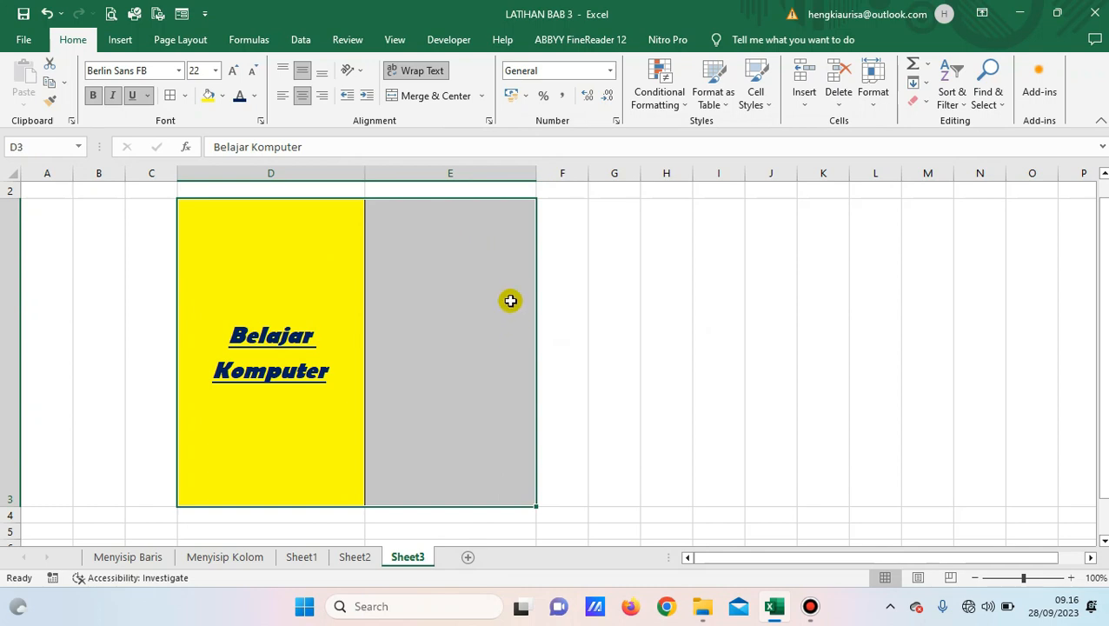
Clear the borders of D3:E3, then apply the Outline and Inside border presets in Format Cells.
{"action": "left_click", "coordinate": [260, 123]}
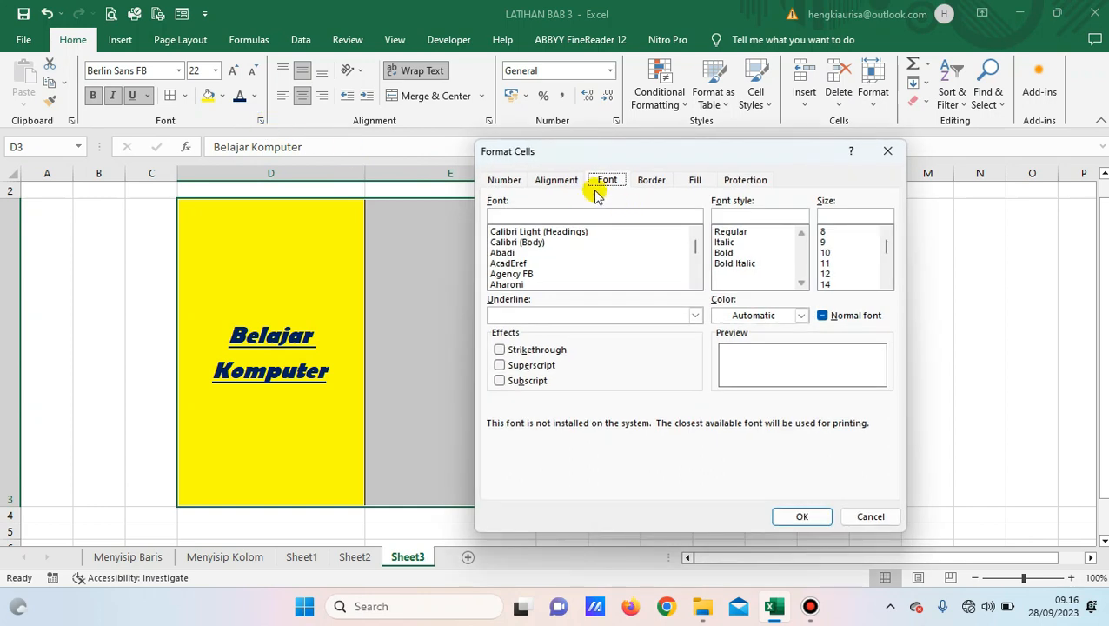
{"action": "left_click", "coordinate": [654, 184]}
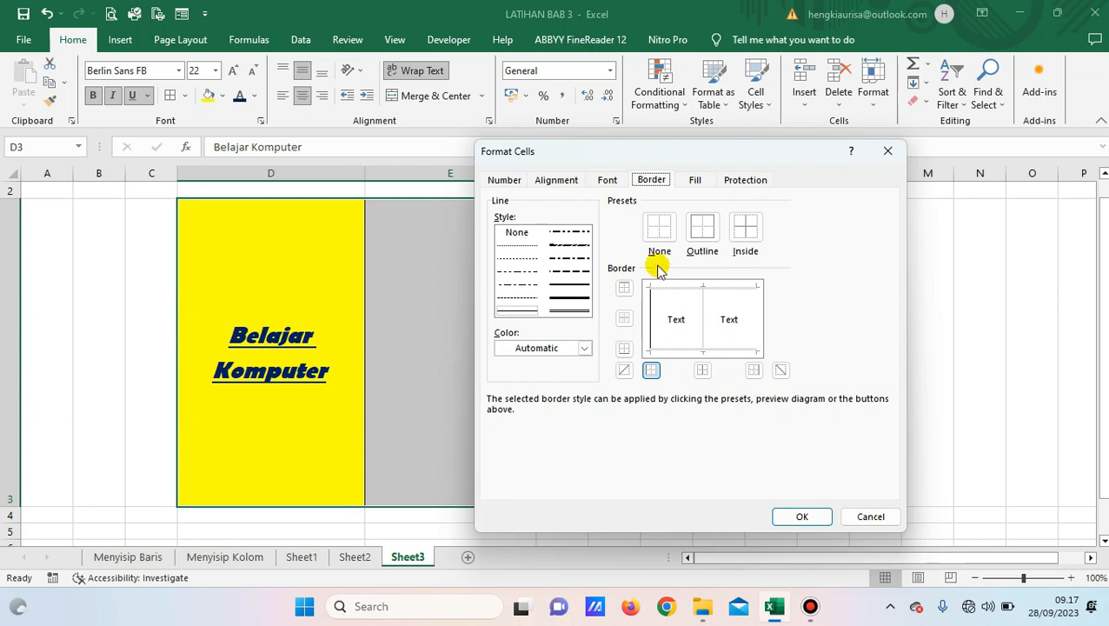
{"action": "left_click", "coordinate": [659, 231]}
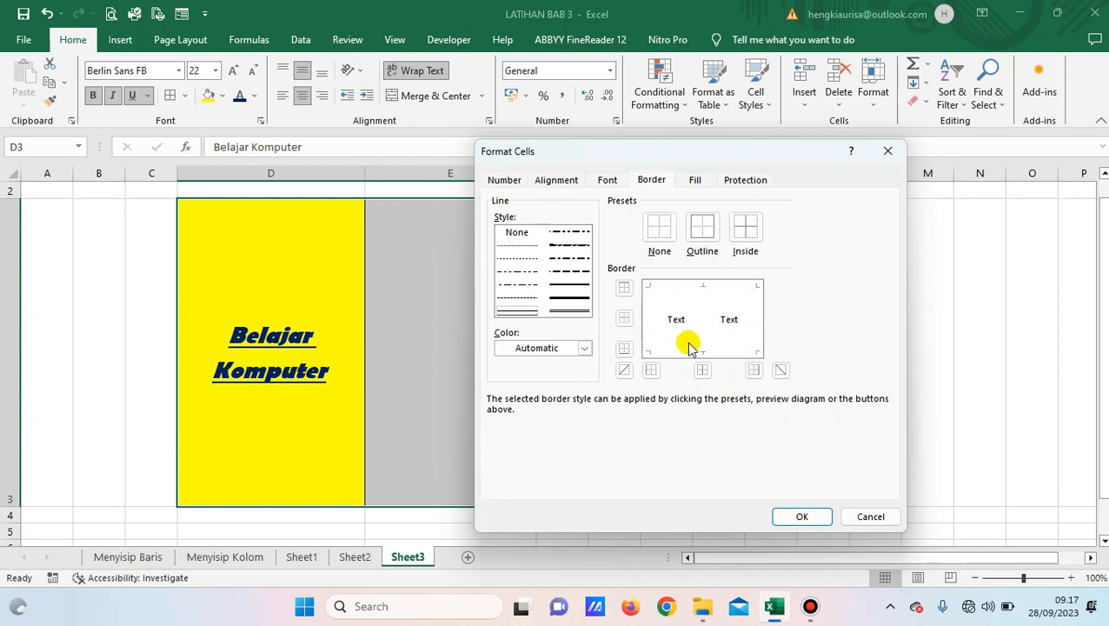
{"action": "left_click", "coordinate": [709, 233]}
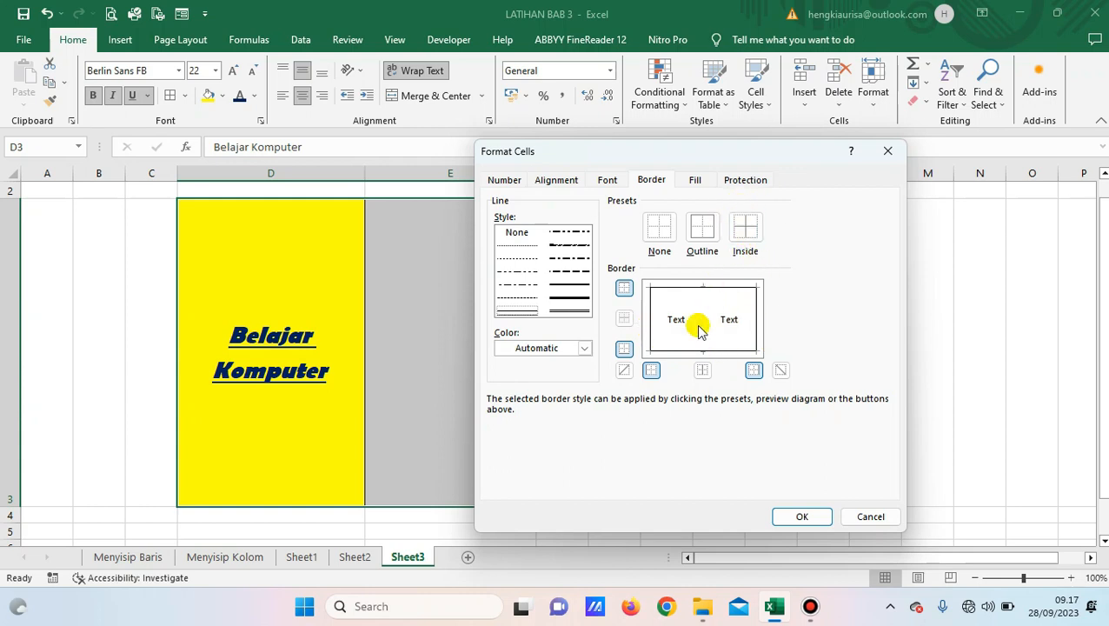
{"action": "left_click", "coordinate": [747, 231]}
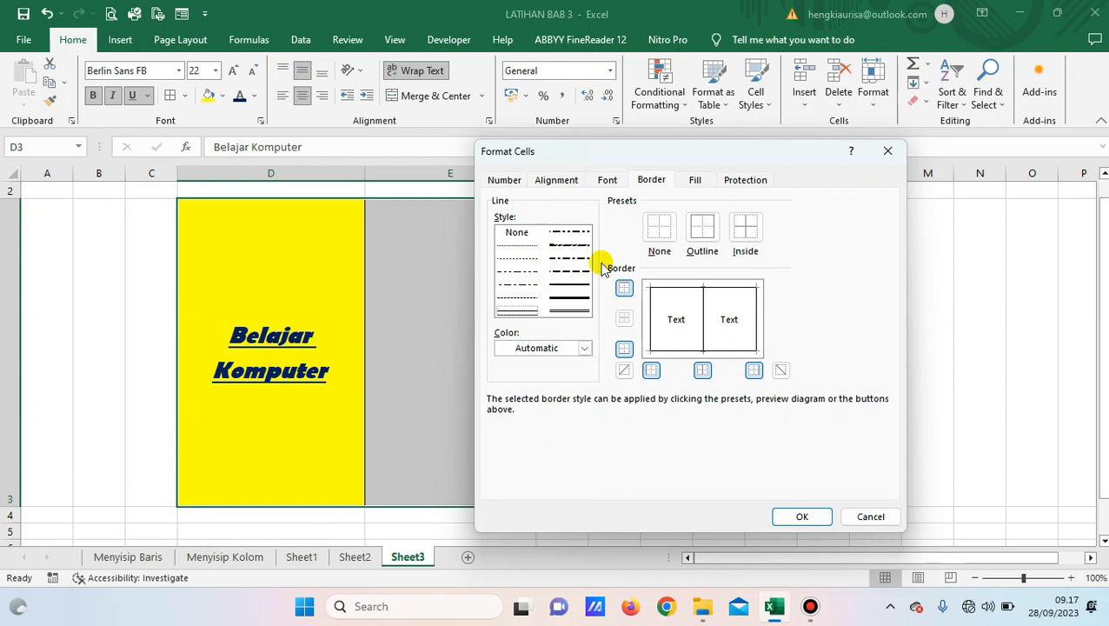
{"action": "left_click", "coordinate": [870, 516]}
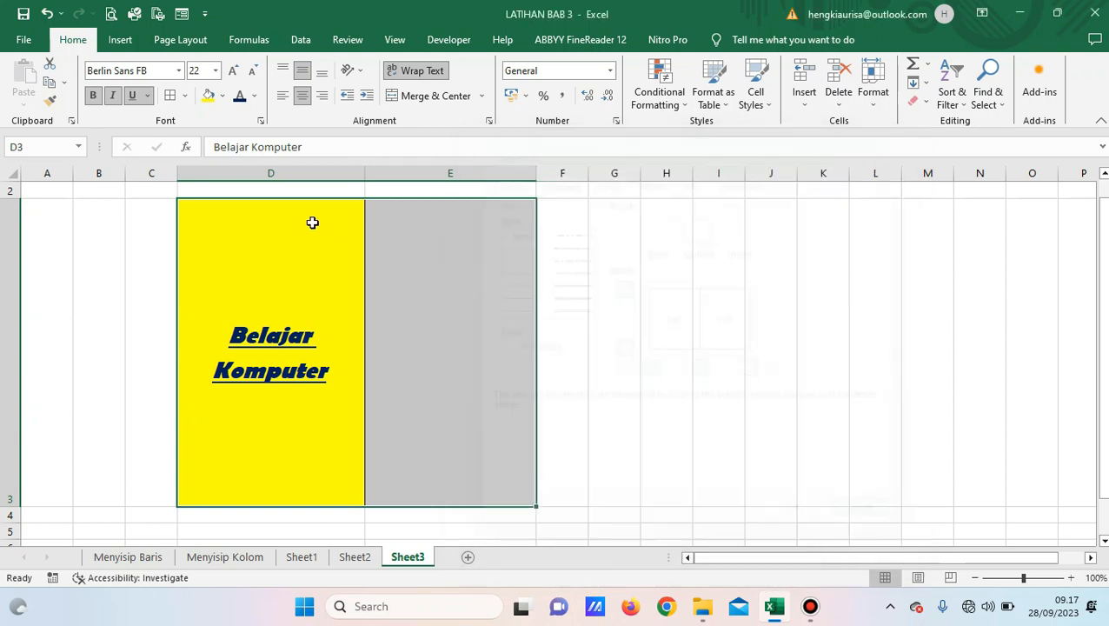
{"action": "left_click", "coordinate": [184, 97]}
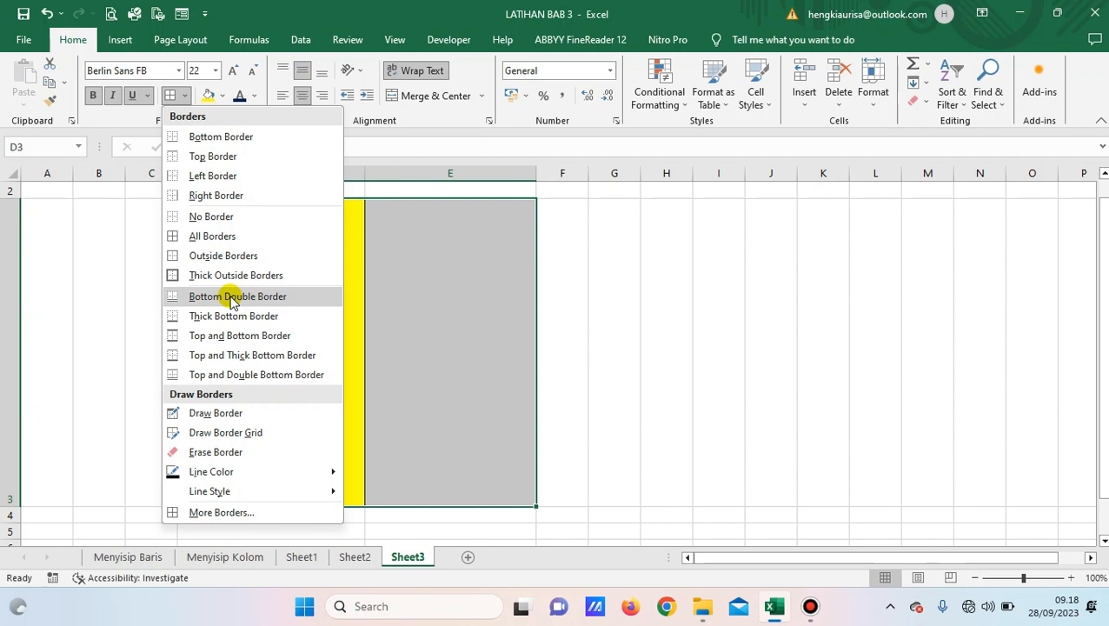
{"action": "left_click", "coordinate": [447, 282]}
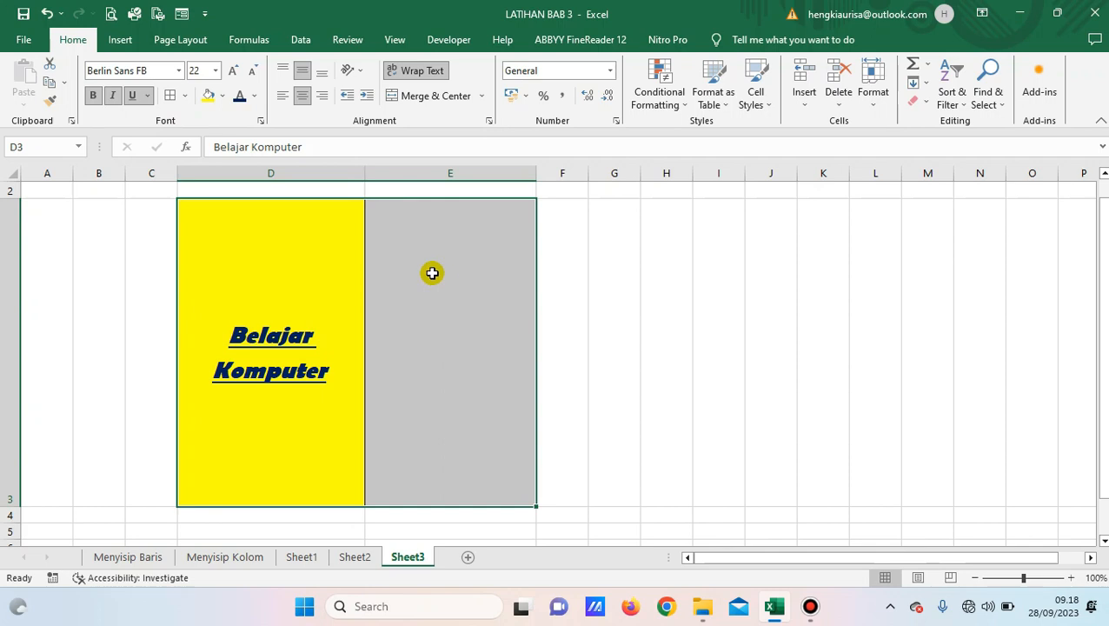
Look at the Border tab of Format Cells and close it without changes.
{"action": "left_click", "coordinate": [260, 121]}
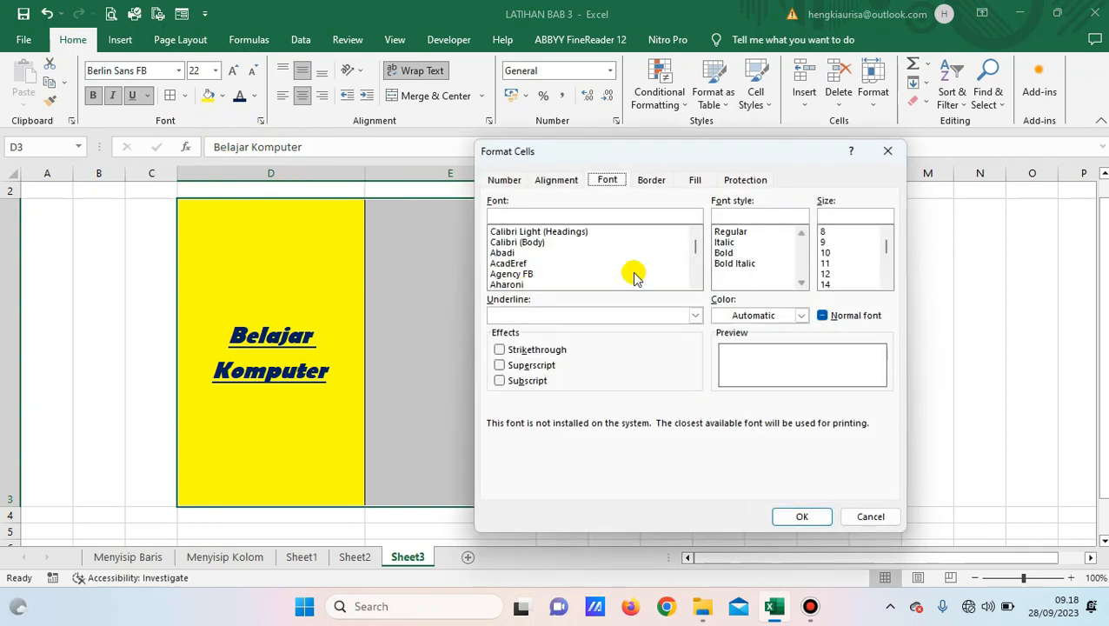
{"action": "left_click", "coordinate": [651, 181]}
{"action": "left_click", "coordinate": [887, 151]}
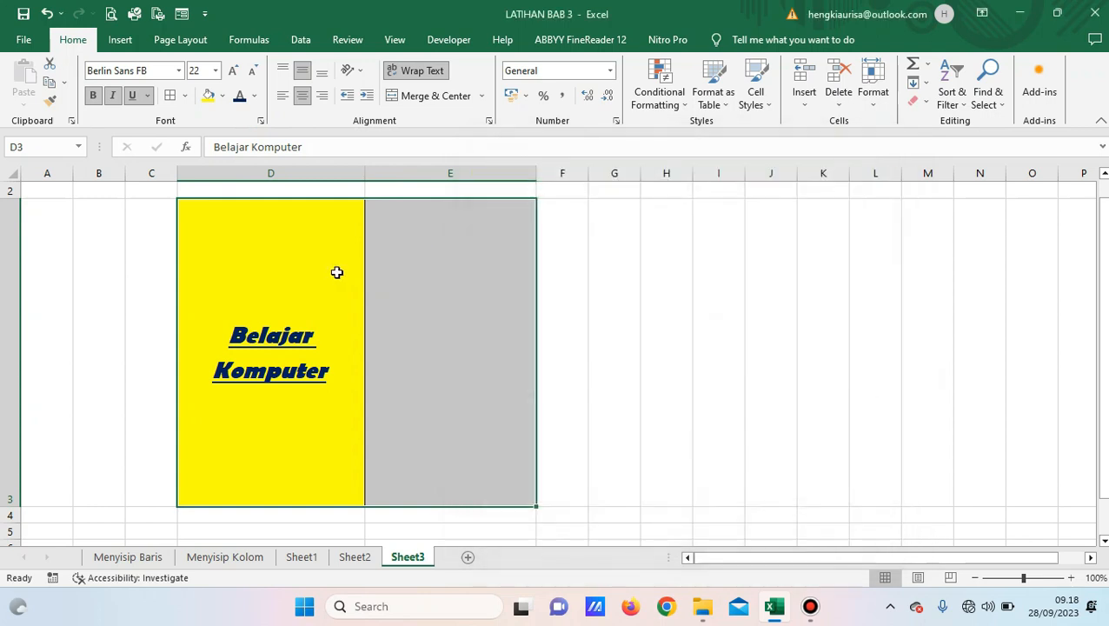
Apply the None border preset to D3:E3, then reselect the Belajar Komputer cell.
{"action": "right_click", "coordinate": [279, 269]}
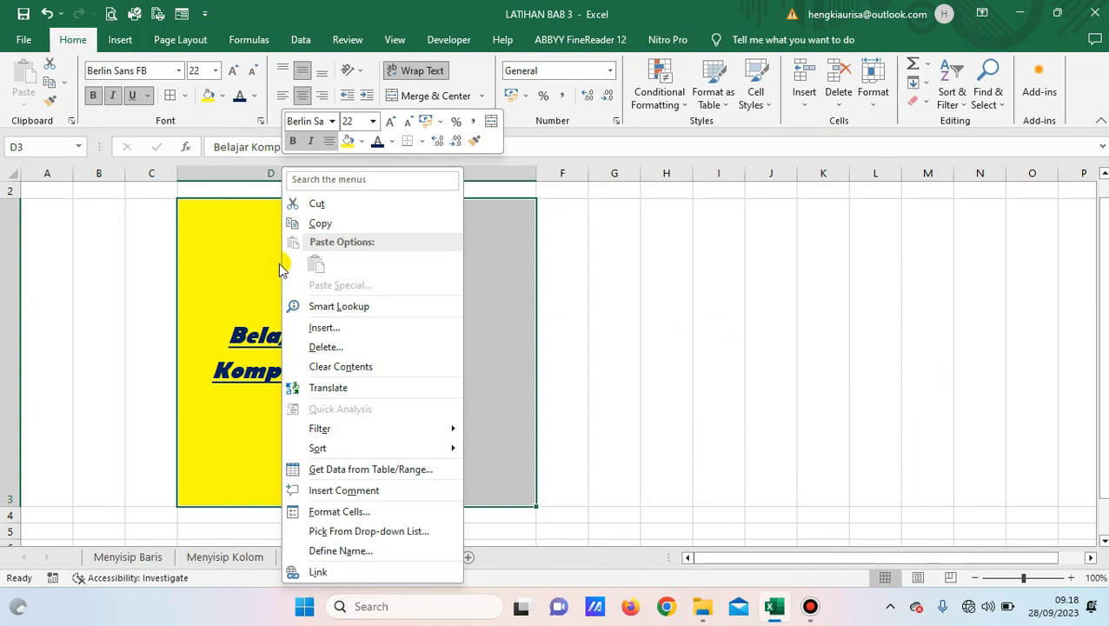
{"action": "left_click", "coordinate": [344, 512]}
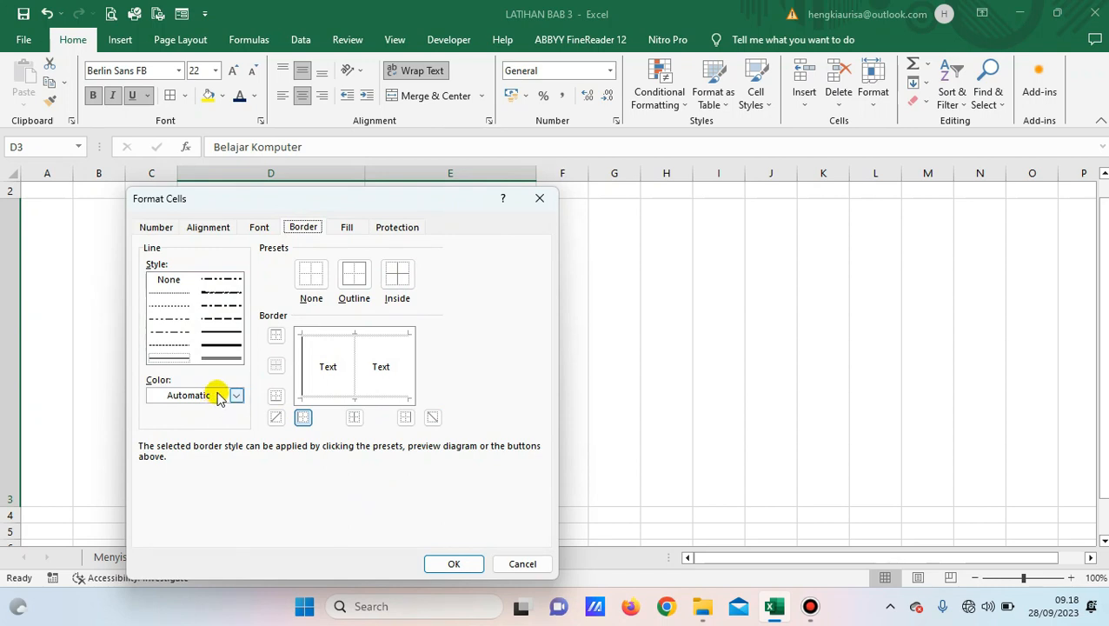
{"action": "left_click", "coordinate": [311, 275]}
{"action": "left_click", "coordinate": [451, 558]}
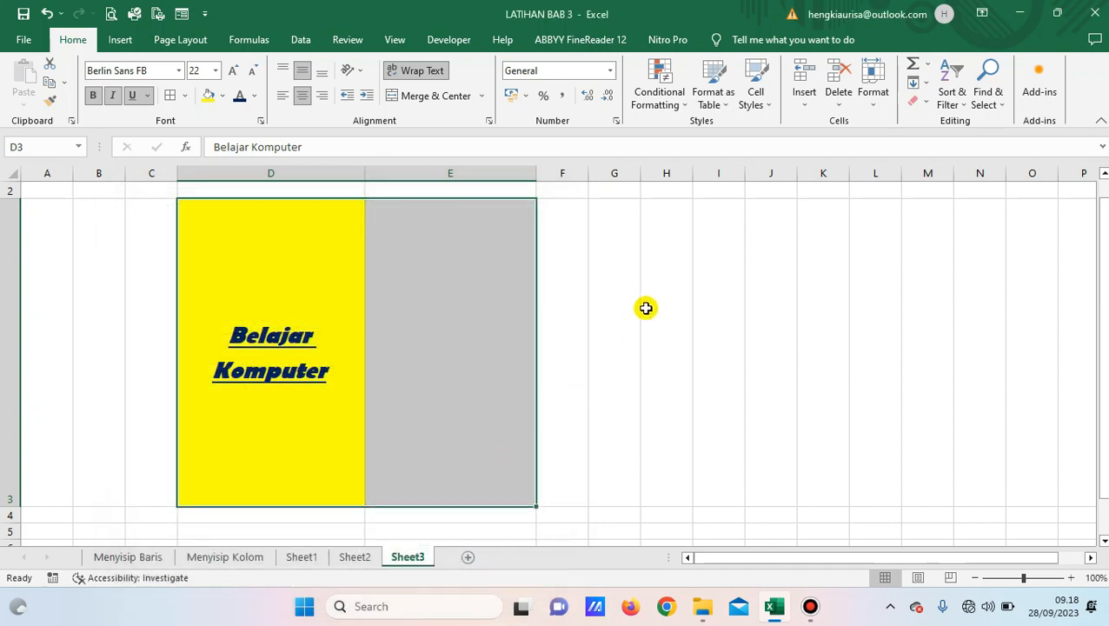
{"action": "left_click", "coordinate": [633, 297]}
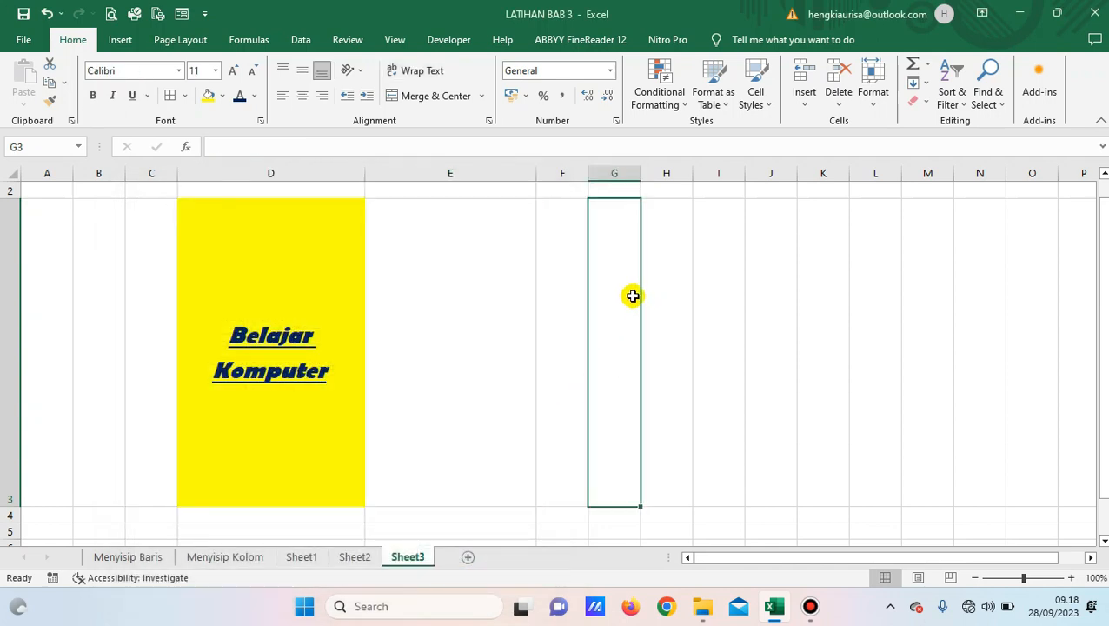
{"action": "left_click", "coordinate": [327, 334]}
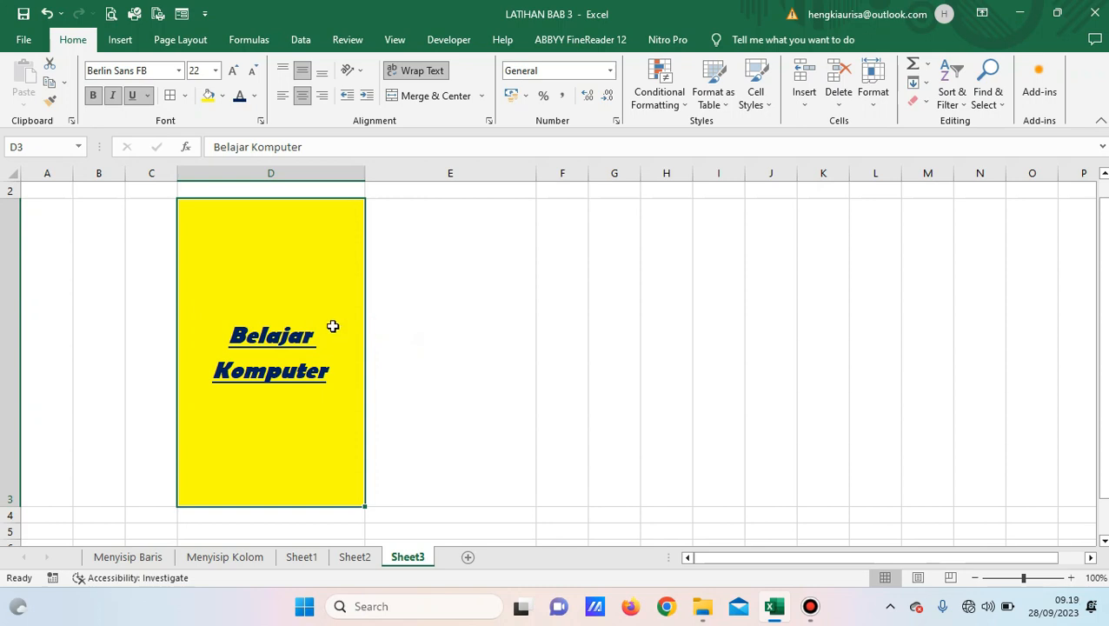
Remove D3's yellow fill and set its text colour to Automatic black.
{"action": "left_click", "coordinate": [221, 96]}
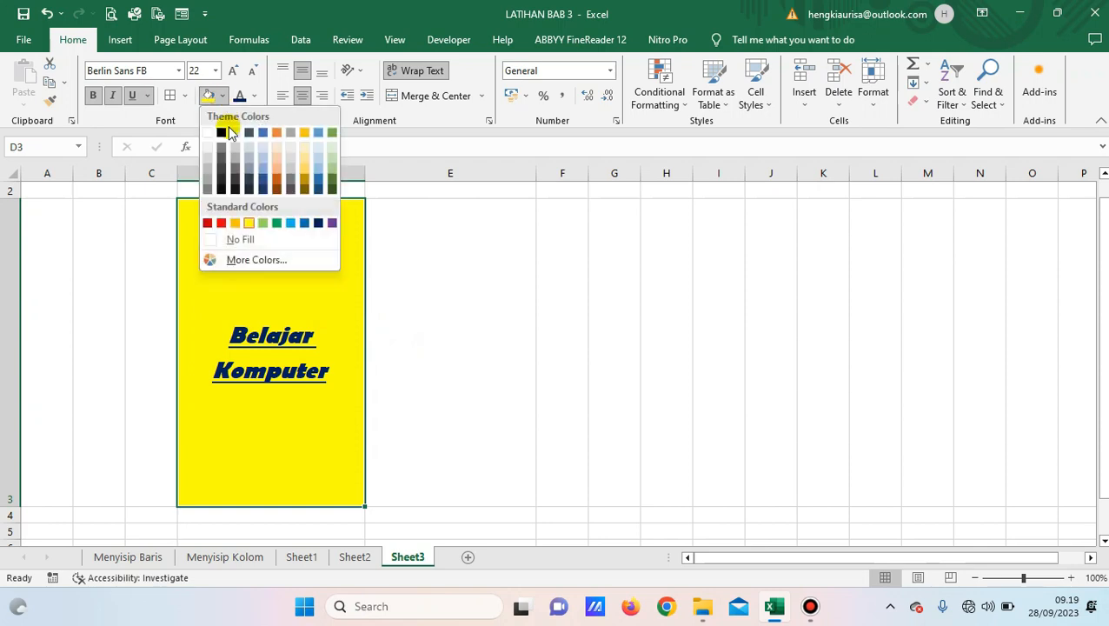
{"action": "left_click", "coordinate": [240, 239]}
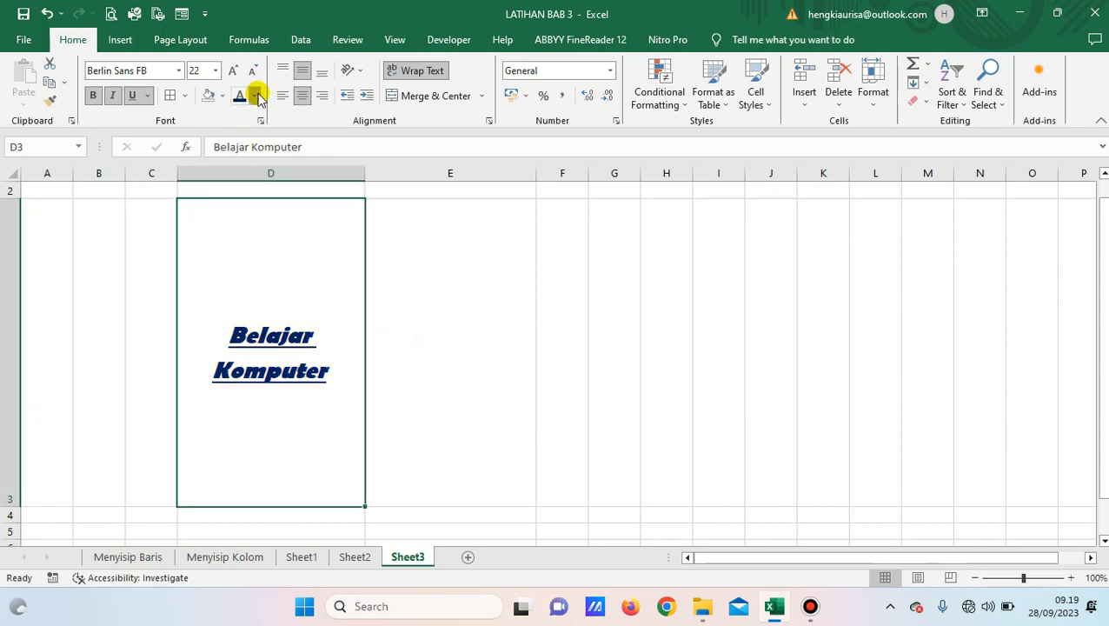
{"action": "left_click", "coordinate": [255, 97]}
{"action": "left_click", "coordinate": [261, 116]}
{"action": "left_click", "coordinate": [455, 310]}
{"action": "left_click", "coordinate": [320, 301]}
Turn off underline and italics on Belajar Komputer and change its font to Calibri.
{"action": "left_click", "coordinate": [133, 97]}
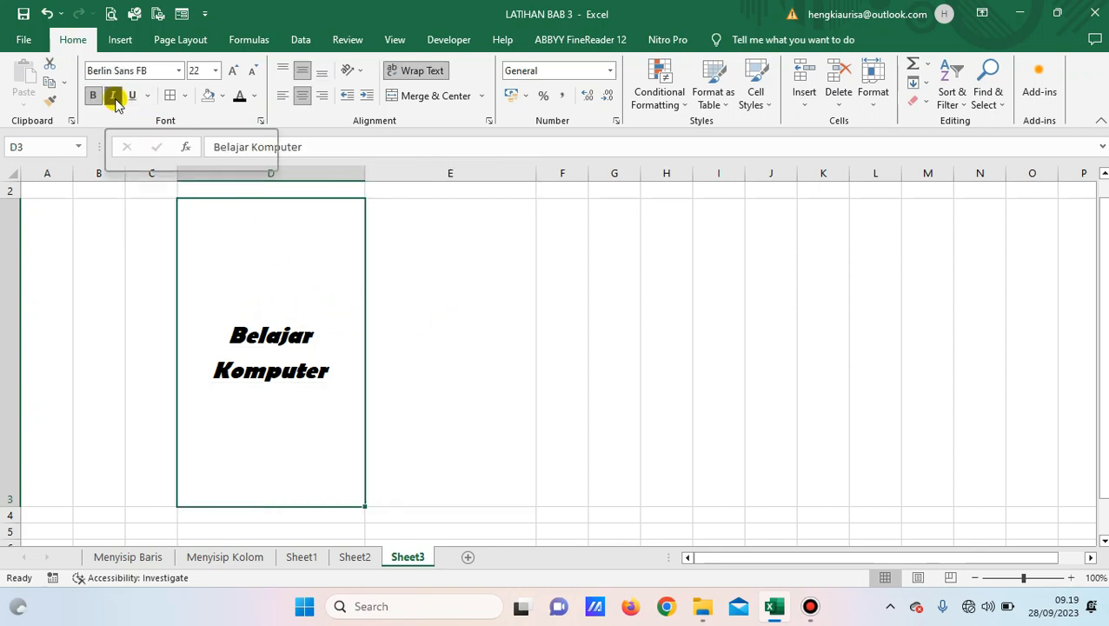
{"action": "left_click", "coordinate": [114, 98]}
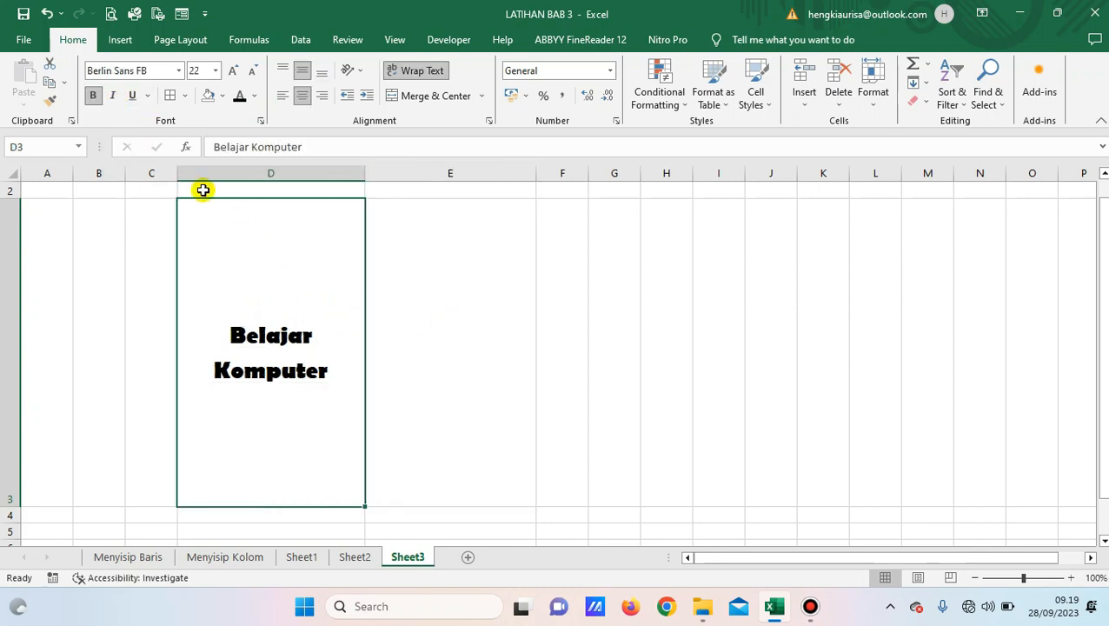
{"action": "left_click", "coordinate": [178, 71]}
{"action": "scroll", "coordinate": [170, 130], "scroll_direction": "up", "scroll_amount": 10}
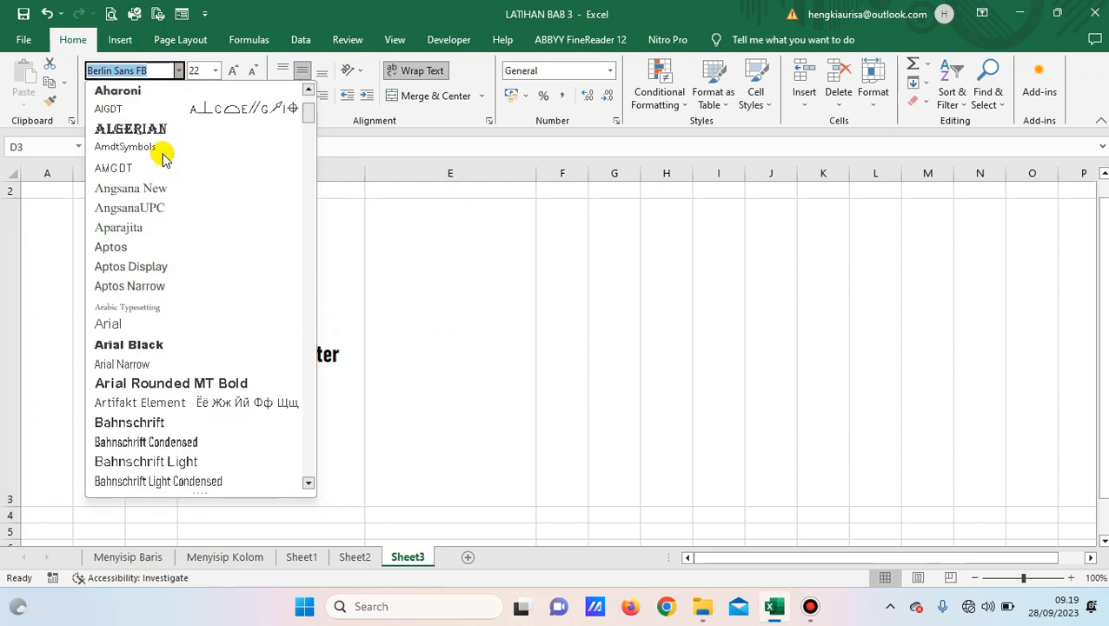
{"action": "left_click", "coordinate": [112, 130]}
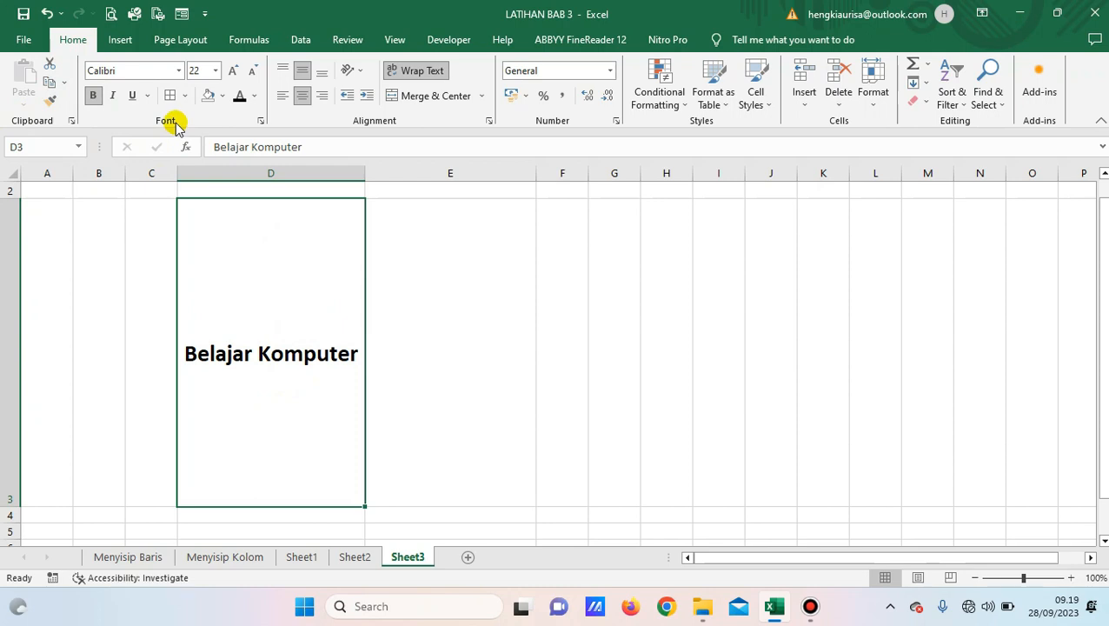
On the Format Cells Fill tab, choose light blue and a white-to-blue Diagonal down gradient.
{"action": "left_click", "coordinate": [260, 122]}
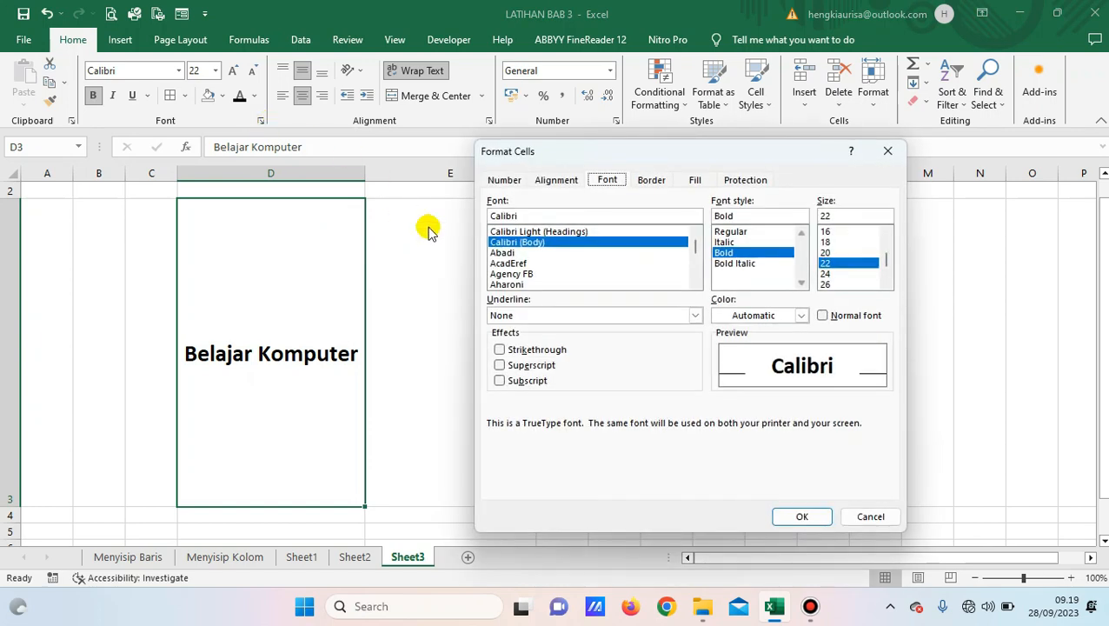
{"action": "left_click", "coordinate": [695, 180]}
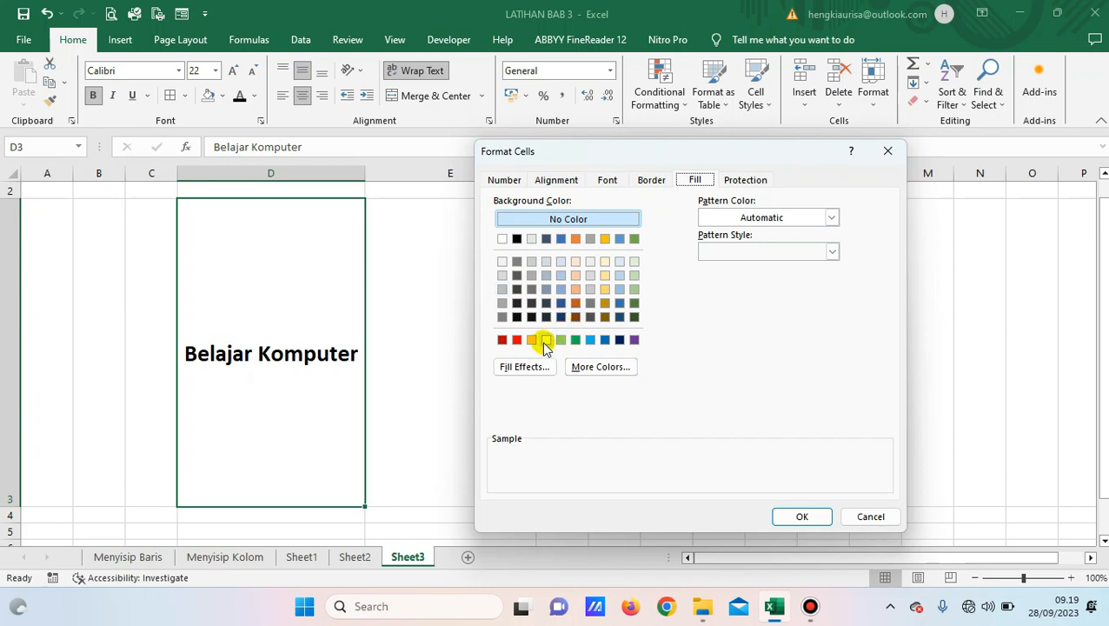
{"action": "left_click", "coordinate": [590, 340]}
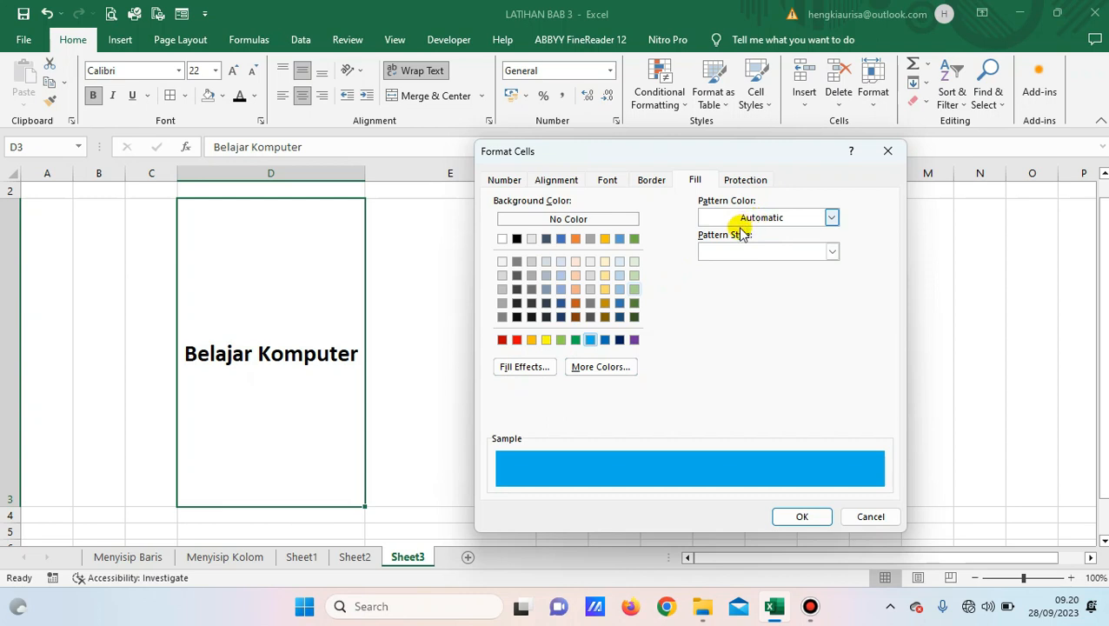
{"action": "left_click", "coordinate": [532, 368]}
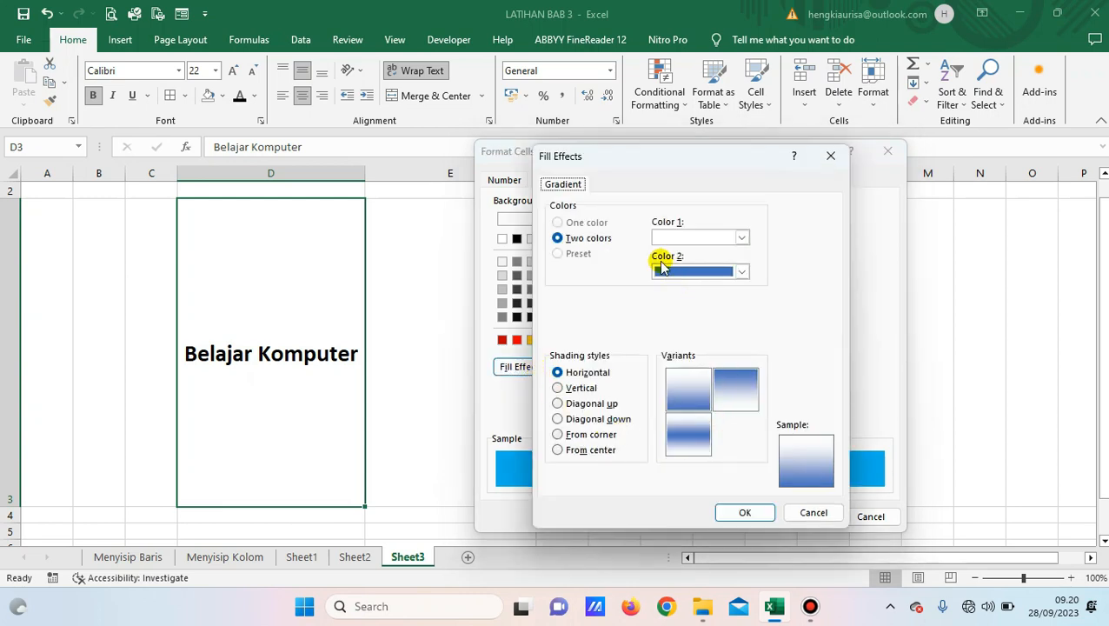
{"action": "left_click_drag", "start_coordinate": [660, 159], "coordinate": [810, 130]}
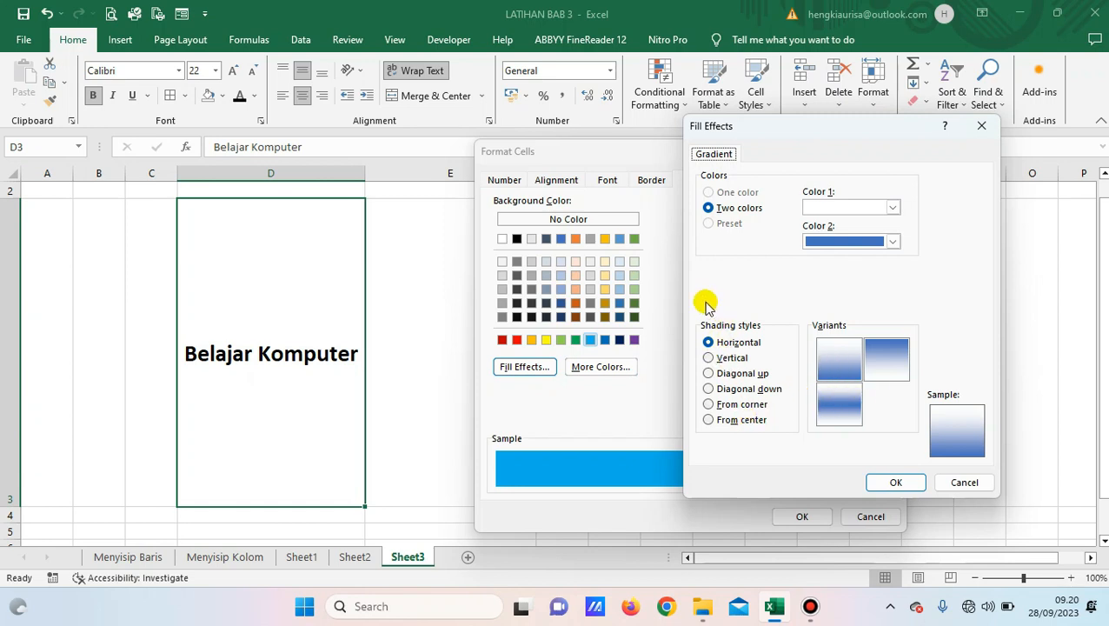
{"action": "left_click", "coordinate": [731, 357]}
{"action": "left_click", "coordinate": [739, 389]}
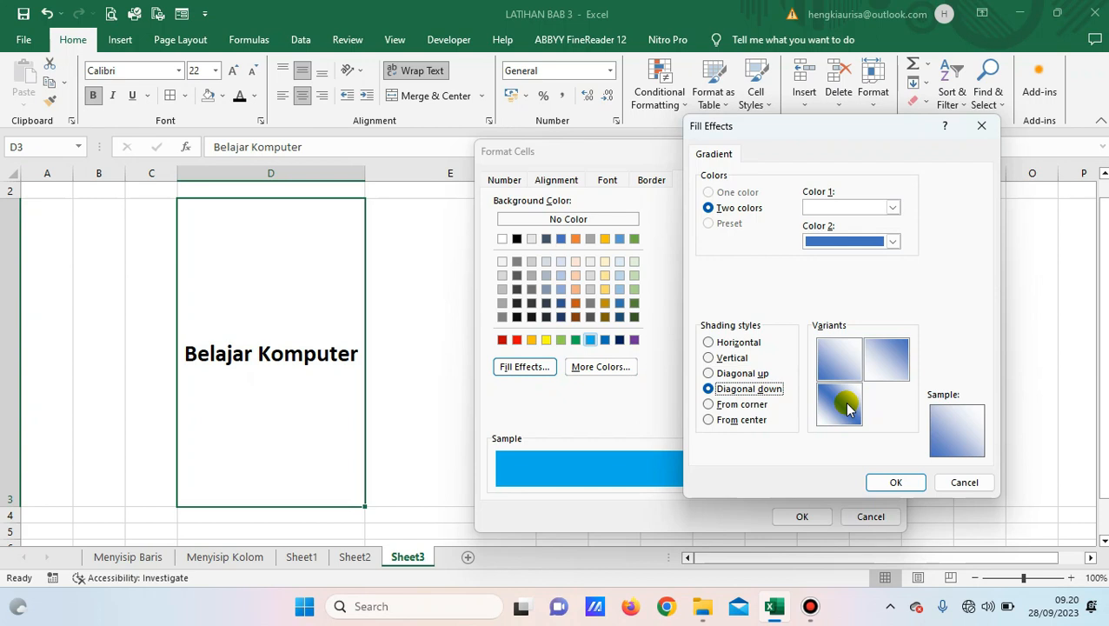
{"action": "left_click", "coordinate": [897, 482]}
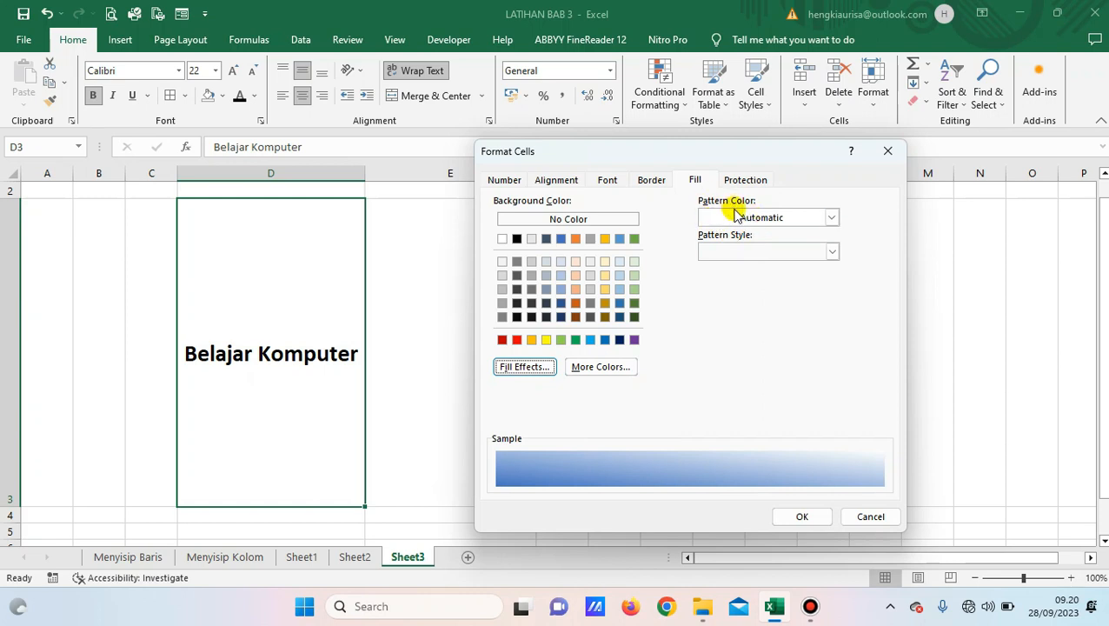
Give D3 a red Reverse Diagonal Stripe pattern fill and apply it.
{"action": "left_click", "coordinate": [830, 217]}
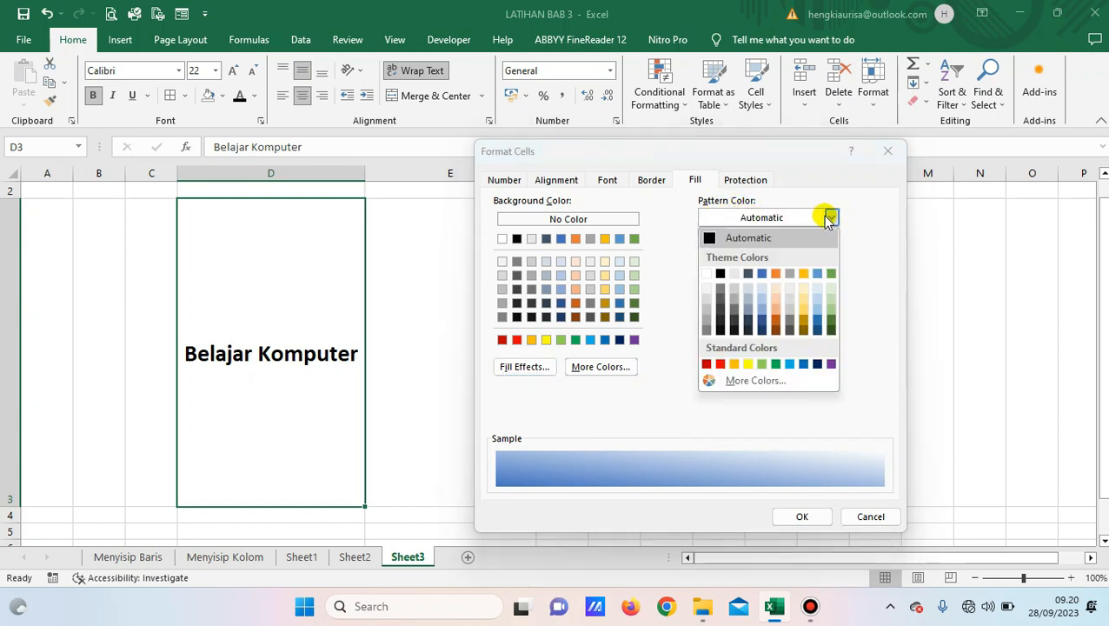
{"action": "left_click", "coordinate": [721, 365]}
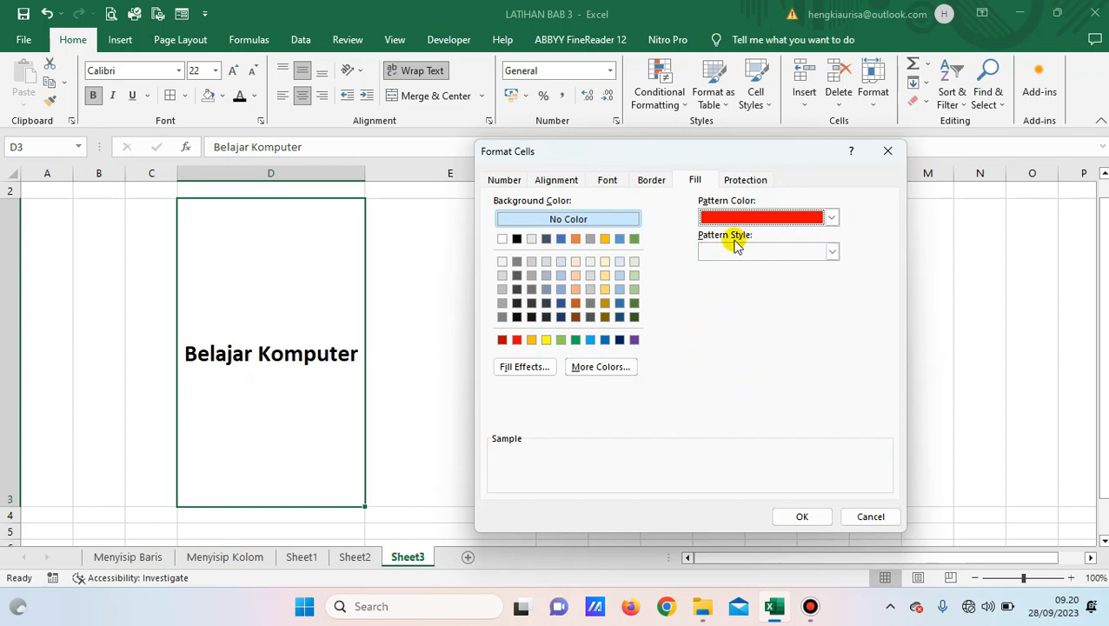
{"action": "left_click", "coordinate": [831, 251]}
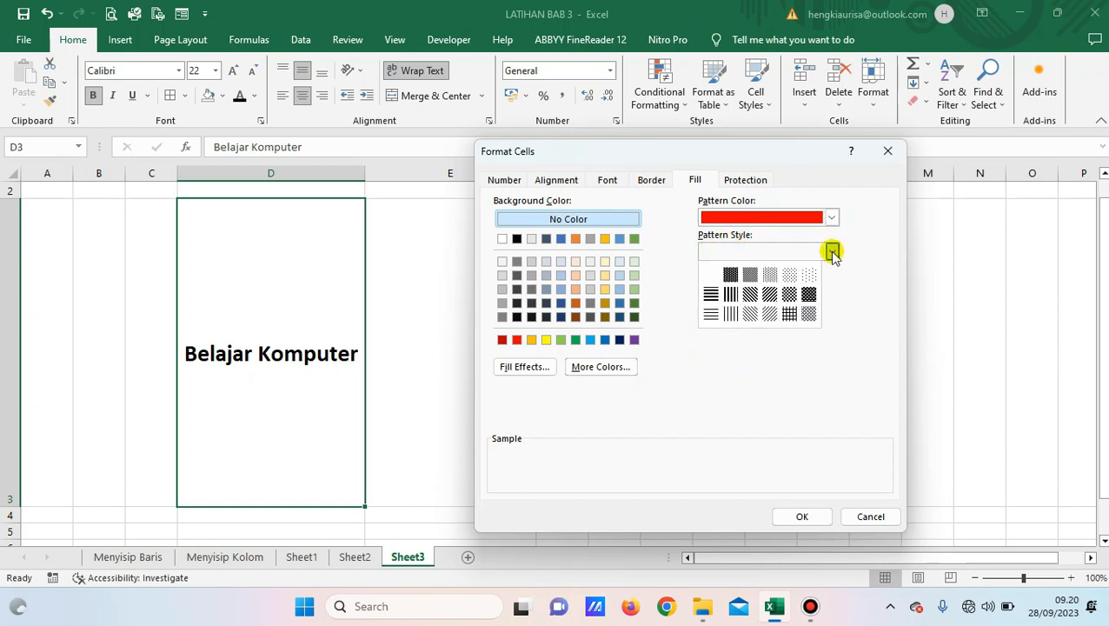
{"action": "left_click", "coordinate": [752, 294]}
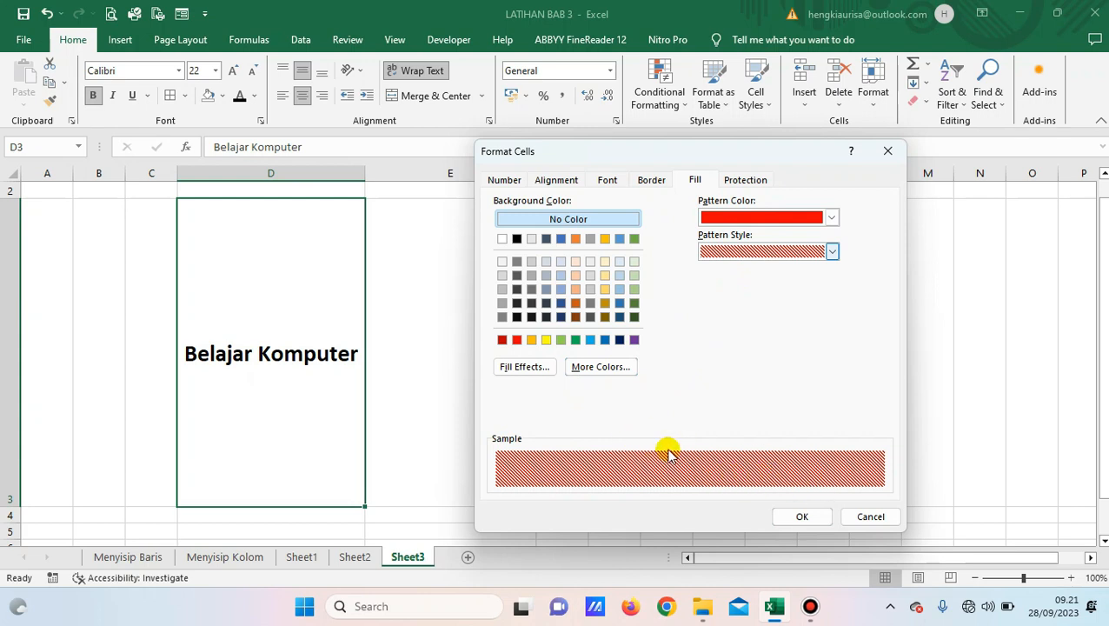
{"action": "left_click", "coordinate": [802, 517]}
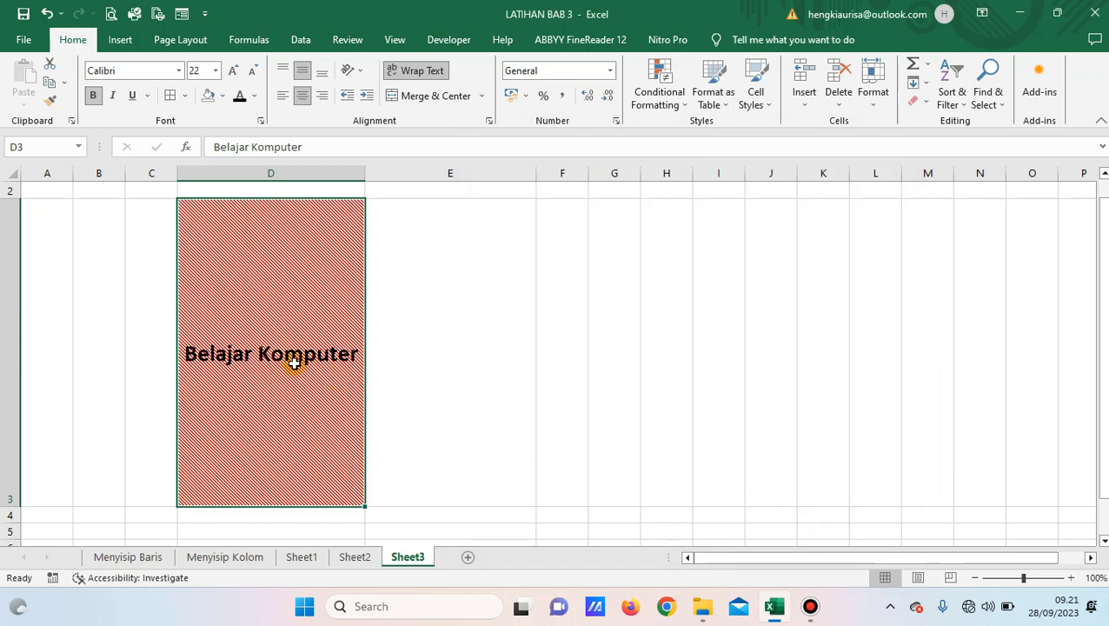
{"action": "left_click", "coordinate": [223, 98]}
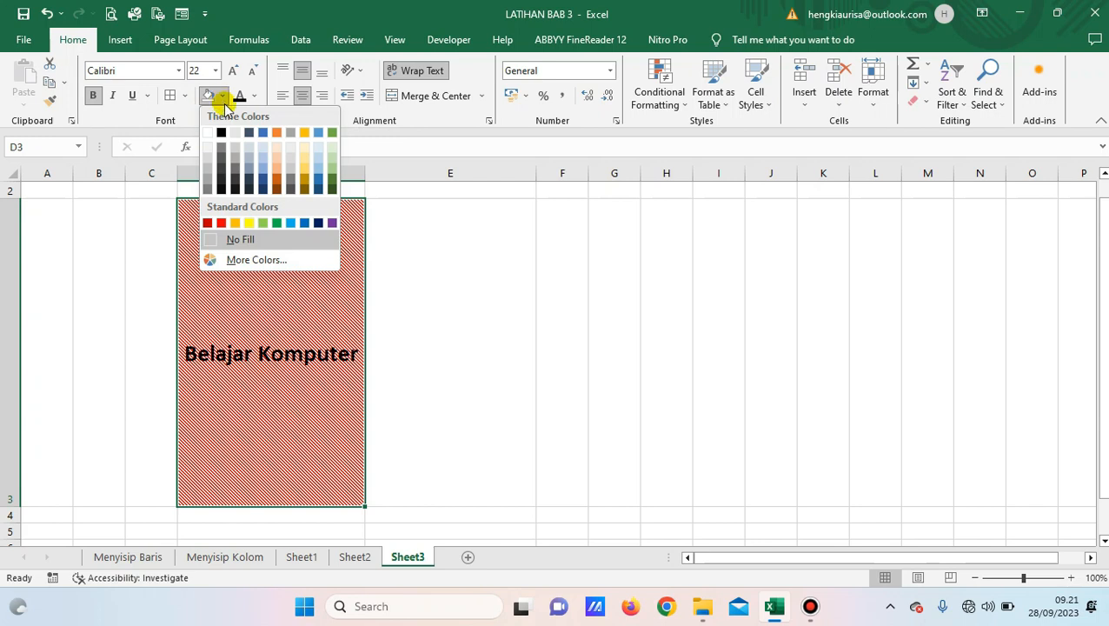
{"action": "left_click", "coordinate": [264, 263]}
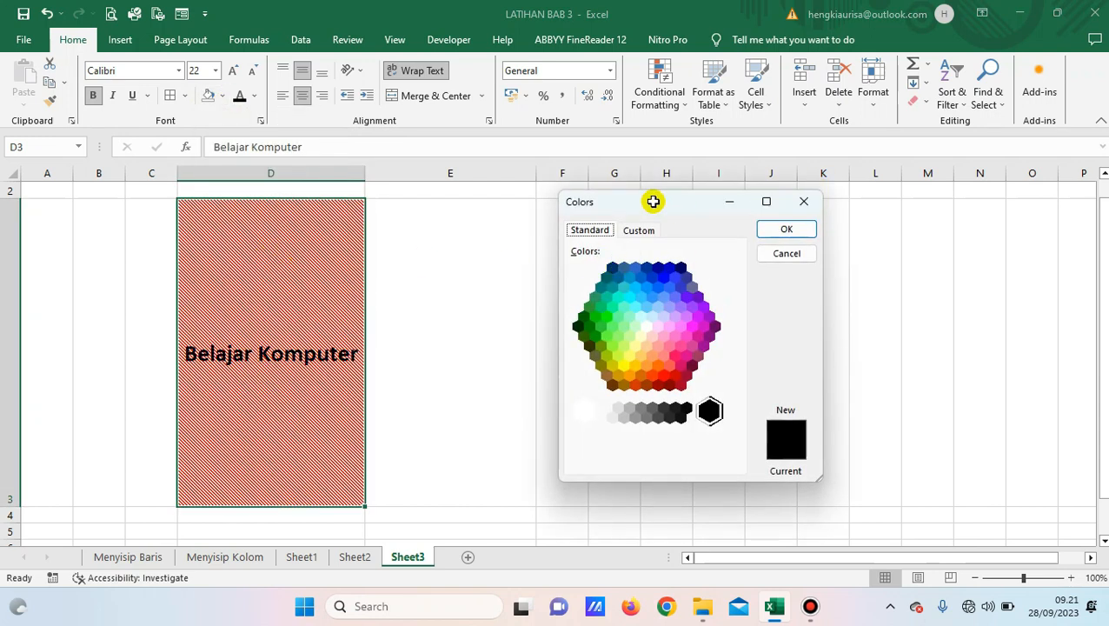
{"action": "key", "text": "Escape"}
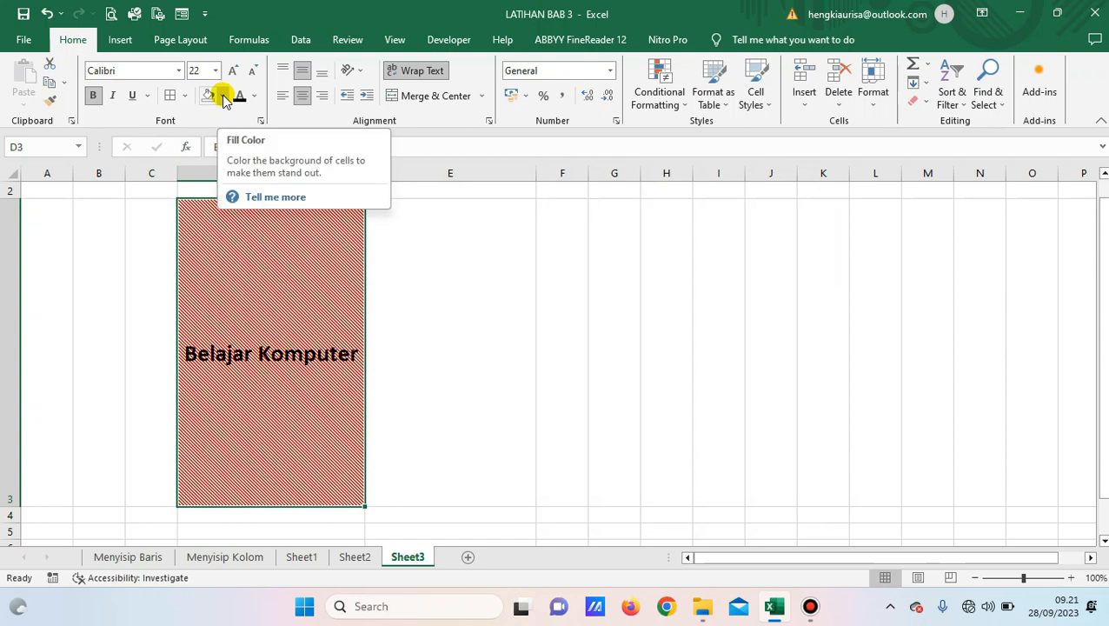
{"action": "left_click", "coordinate": [252, 217]}
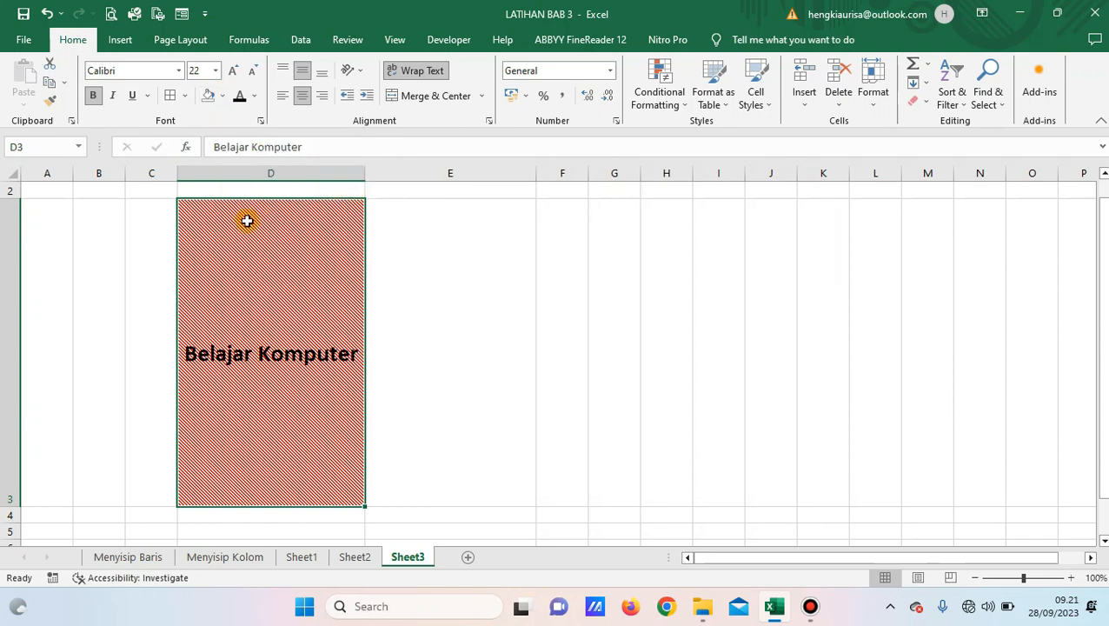
{"action": "left_click", "coordinate": [428, 218]}
{"action": "left_click", "coordinate": [622, 303]}
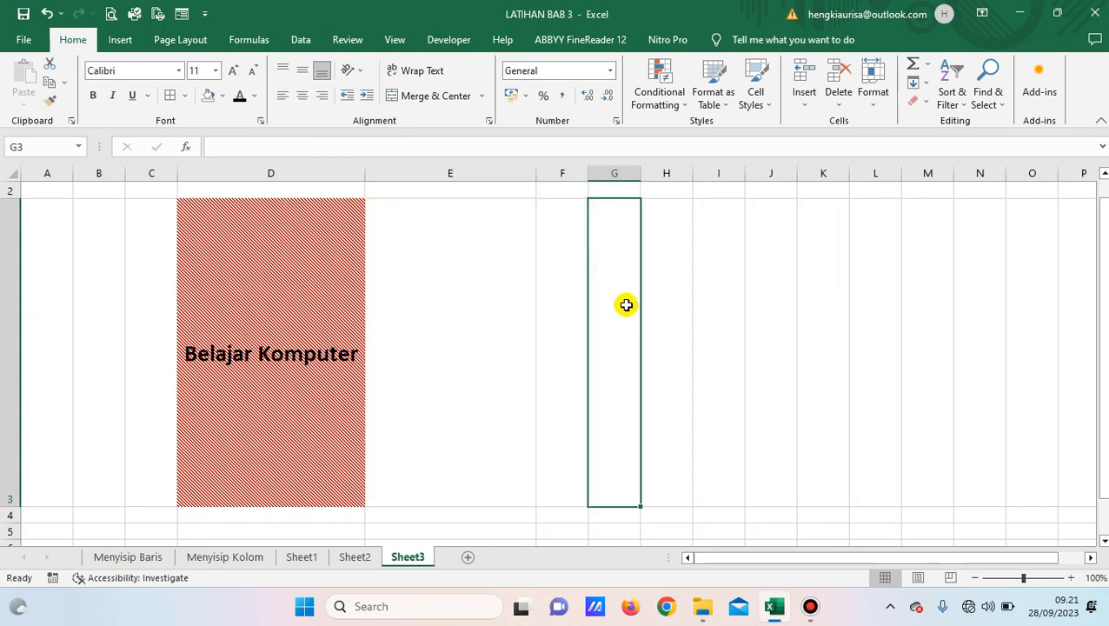
{"action": "left_click", "coordinate": [271, 300]}
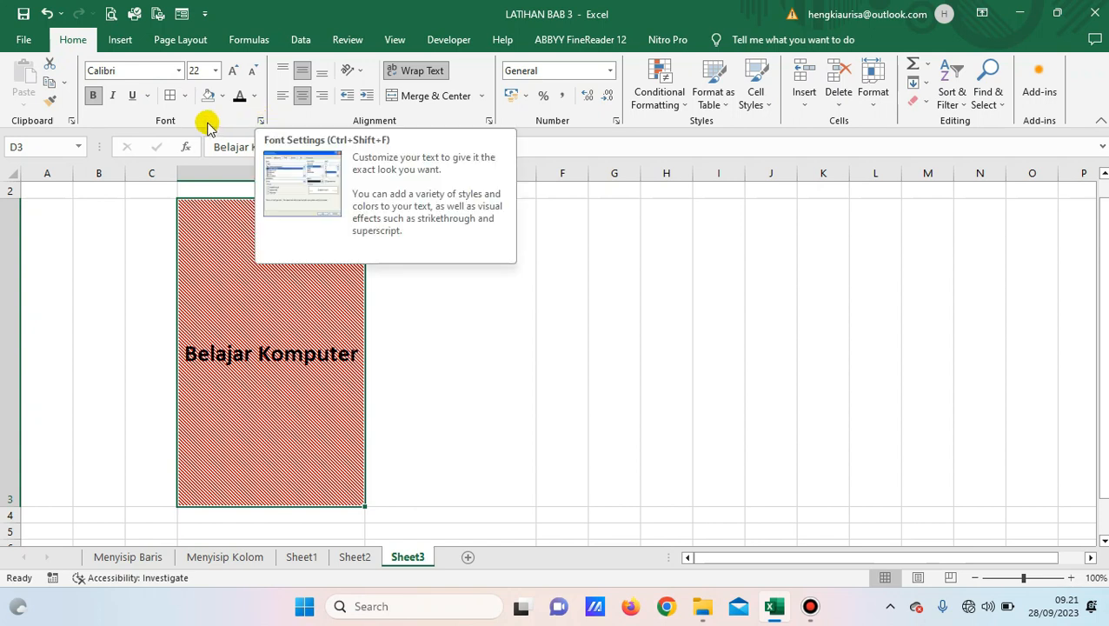
Change D3's diagonal stripe pattern colour to yellow, then click E3 and G3 to view it.
{"action": "left_click", "coordinate": [260, 121]}
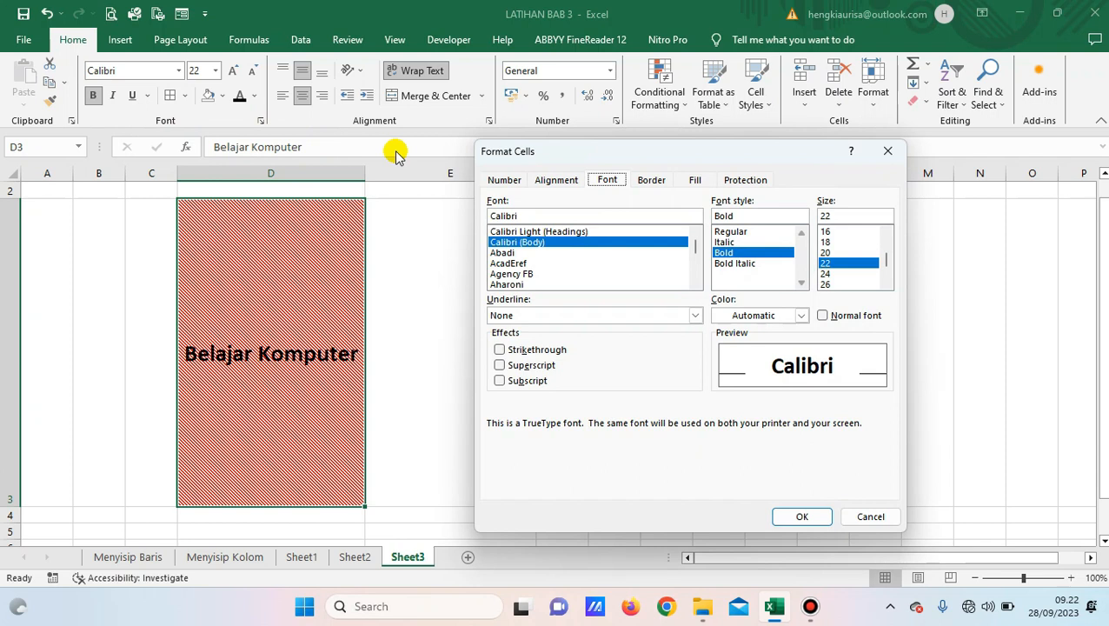
{"action": "left_click", "coordinate": [696, 180]}
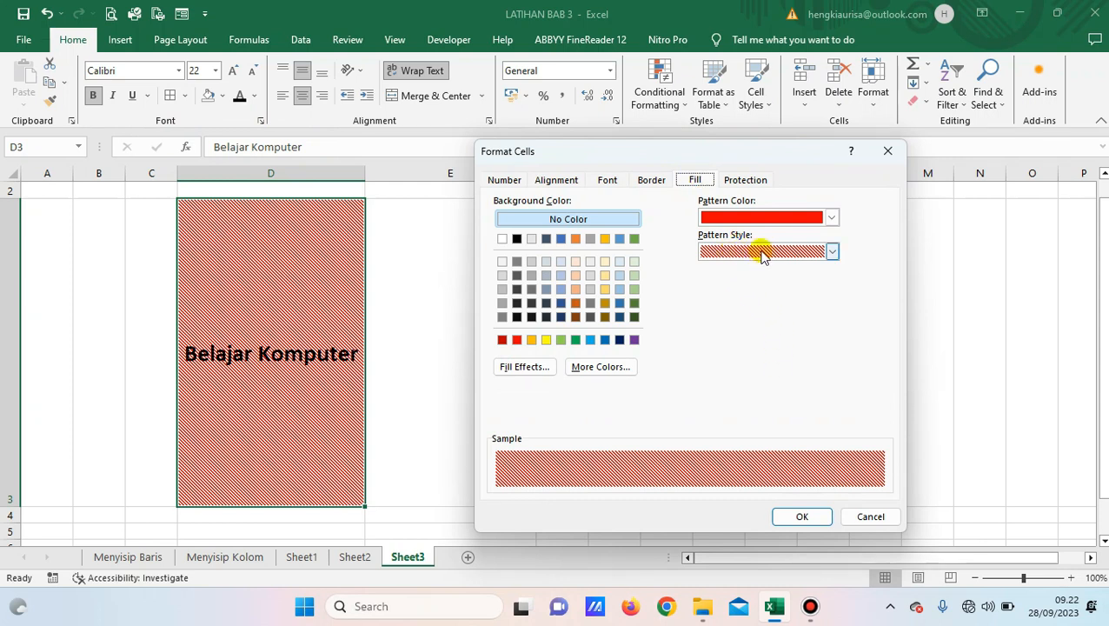
{"action": "left_click", "coordinate": [831, 251]}
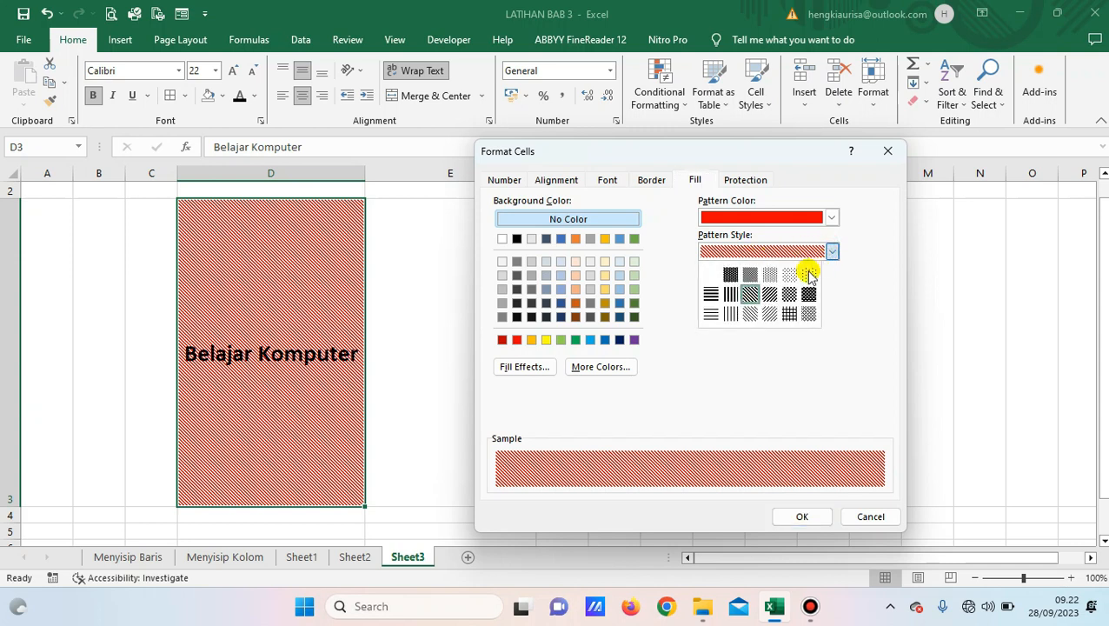
{"action": "left_click", "coordinate": [758, 251]}
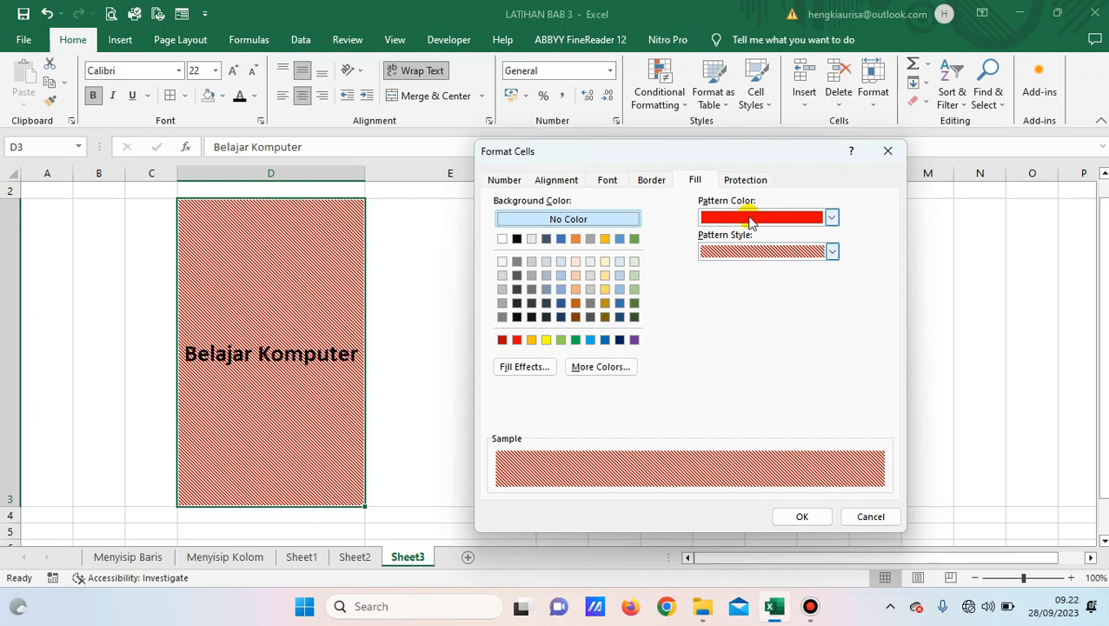
{"action": "left_click", "coordinate": [832, 218]}
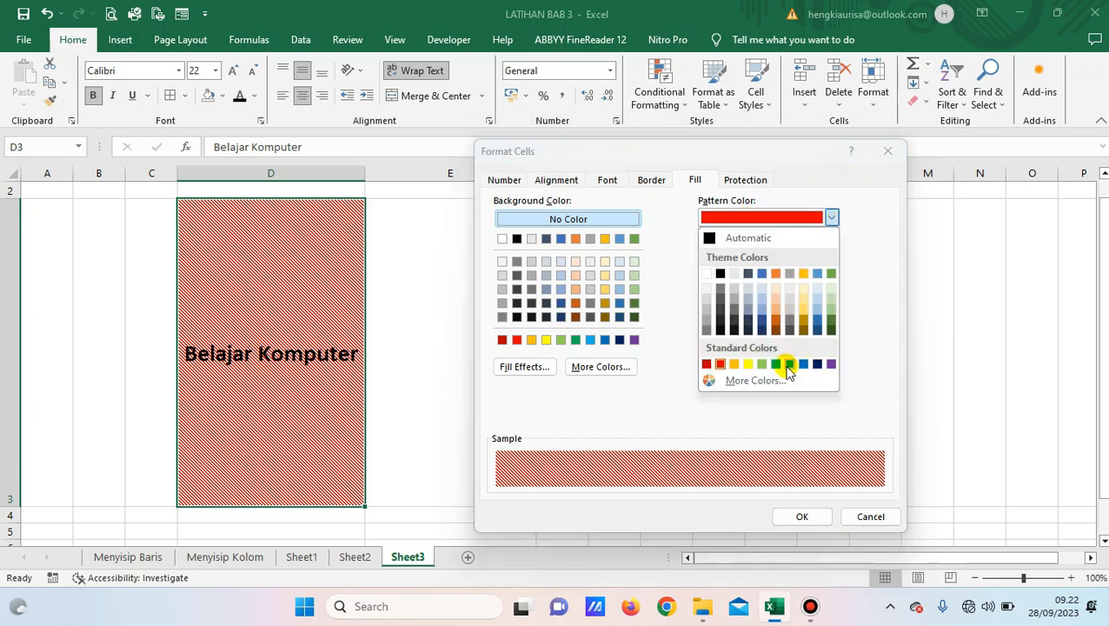
{"action": "left_click", "coordinate": [746, 364]}
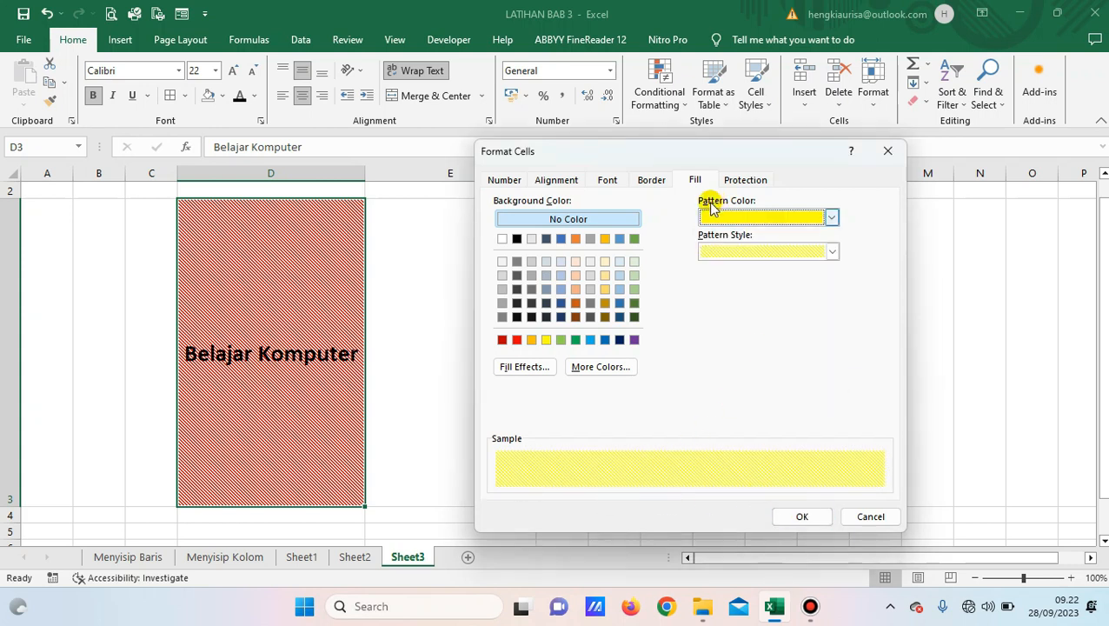
{"action": "left_click", "coordinate": [817, 518]}
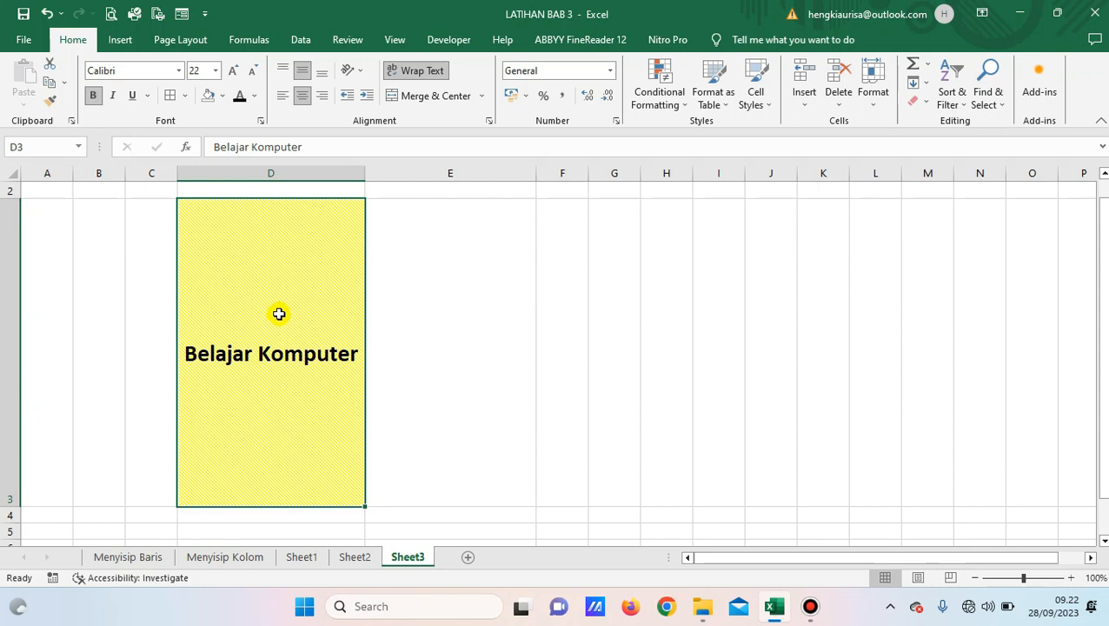
{"action": "left_click", "coordinate": [490, 310]}
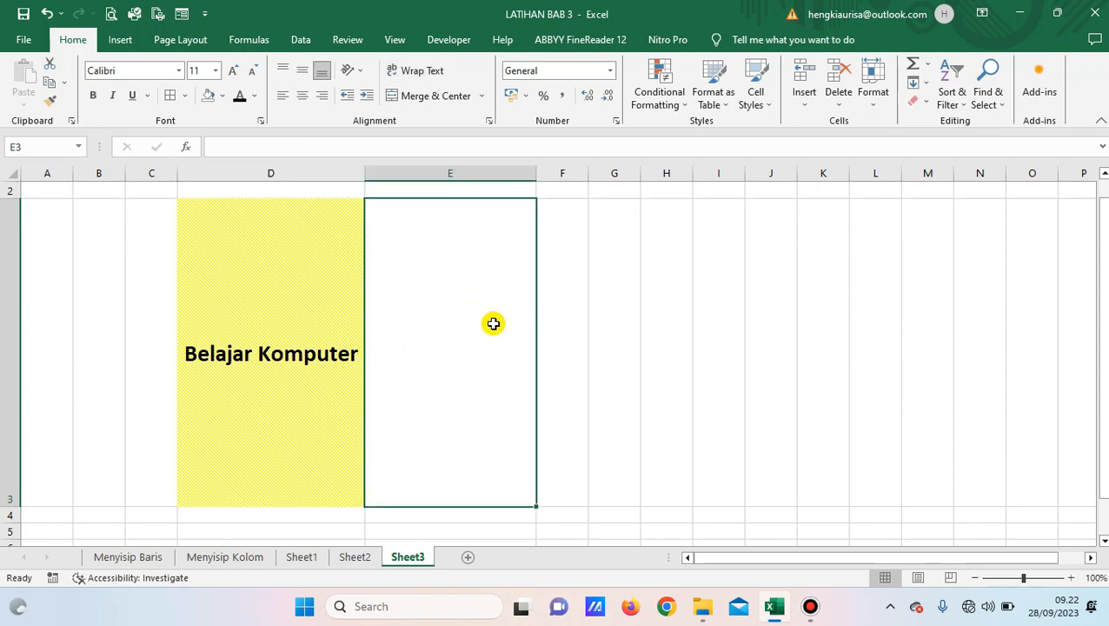
{"action": "left_click", "coordinate": [592, 348]}
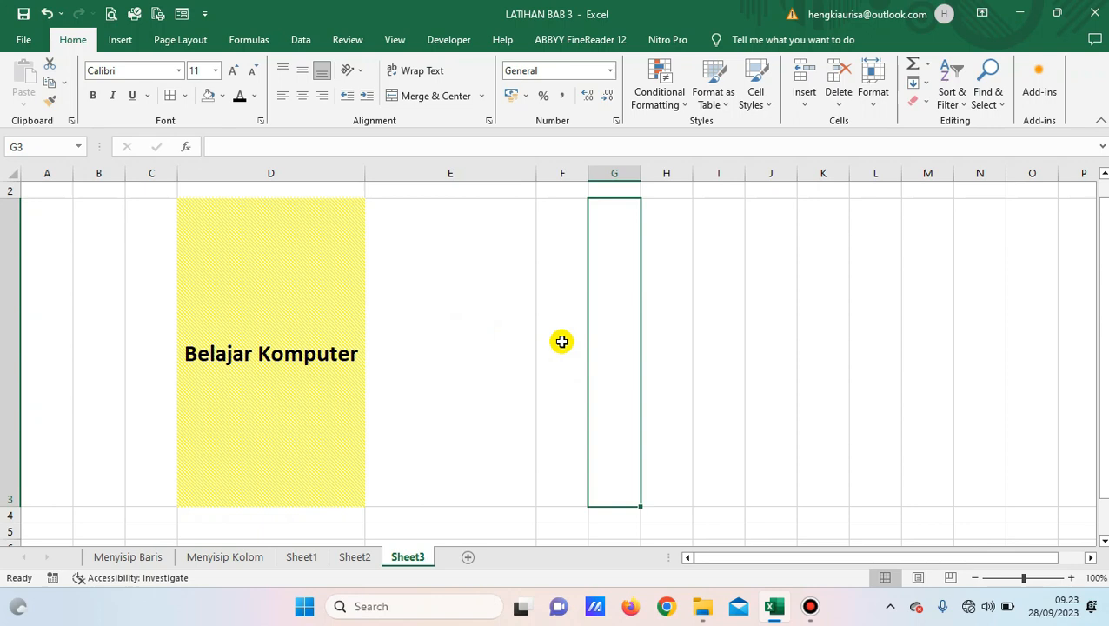
Mark the Belajar Komputer cell D3 as Hidden as well as Locked in Format Cells Protection.
{"action": "left_click", "coordinate": [435, 344]}
{"action": "left_click", "coordinate": [297, 346]}
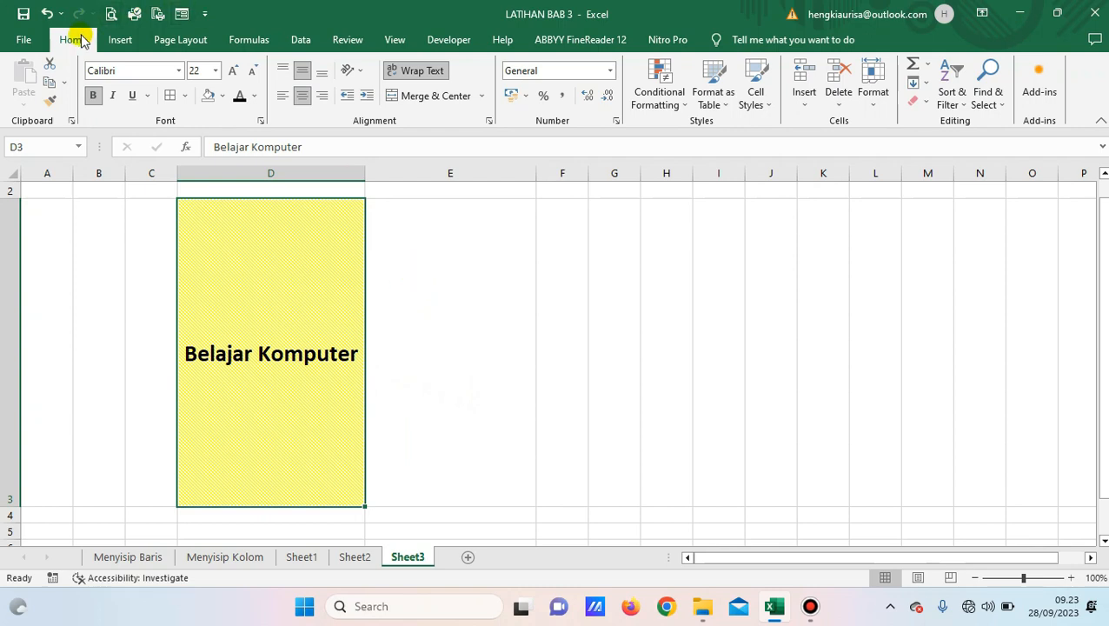
{"action": "left_click", "coordinate": [487, 121]}
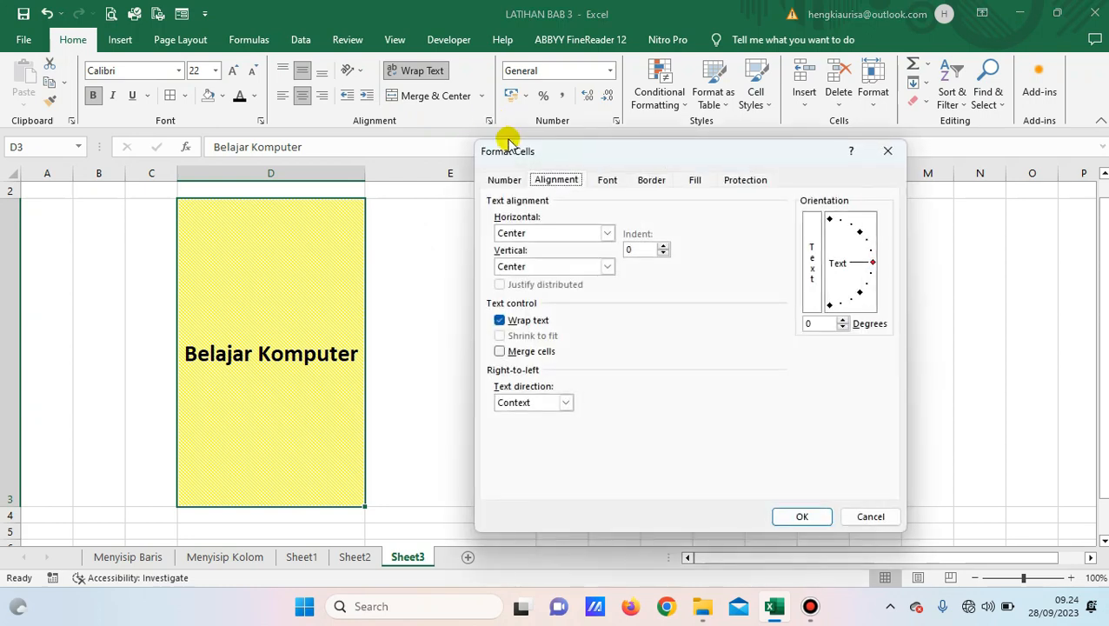
{"action": "left_click", "coordinate": [747, 180]}
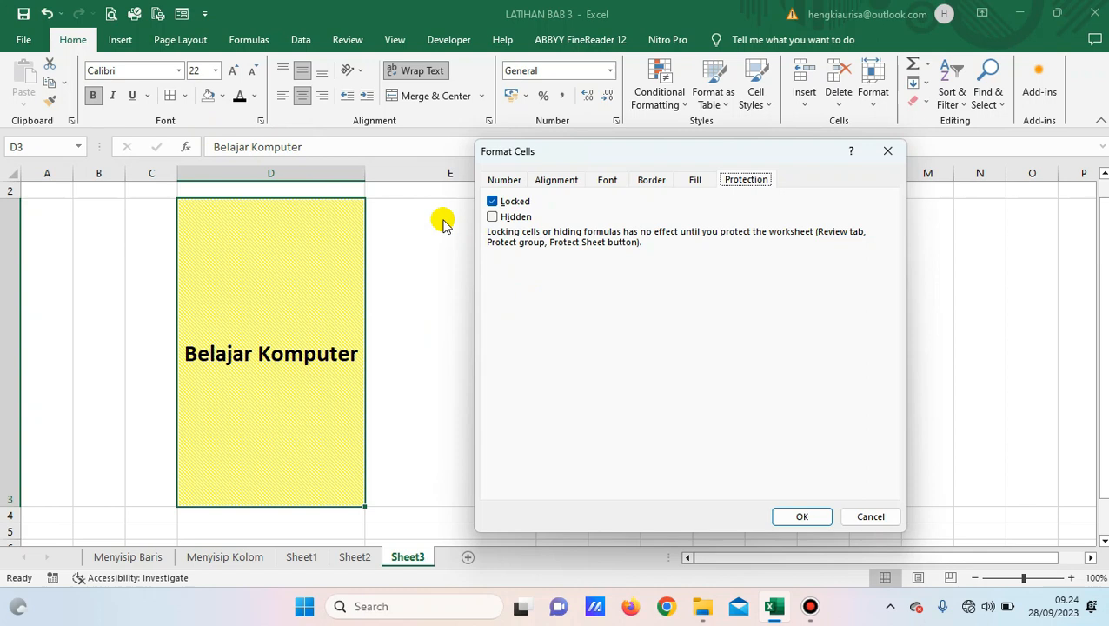
{"action": "left_click", "coordinate": [492, 217]}
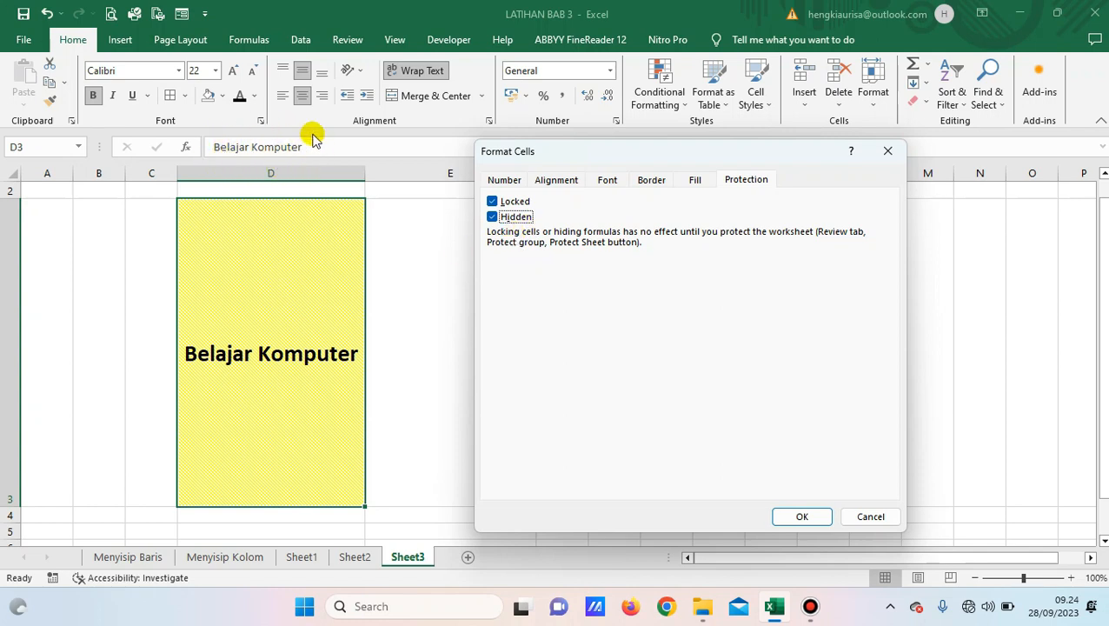
{"action": "left_click", "coordinate": [799, 517]}
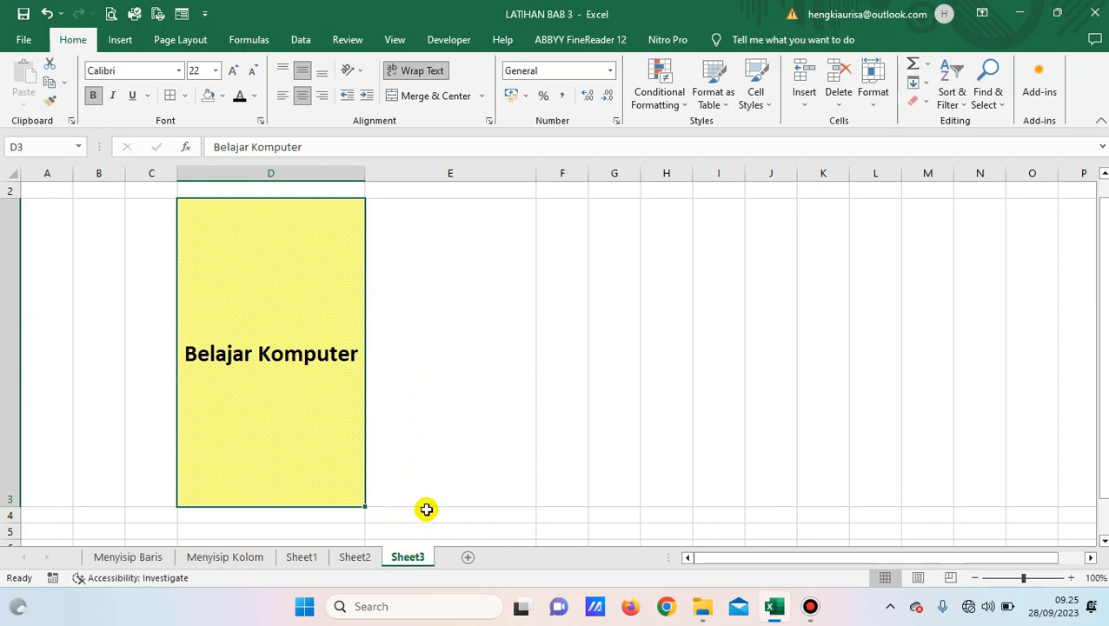
Protect Sheet3 with a confirmed password, then select E3 and D3 to check it.
{"action": "right_click", "coordinate": [408, 556]}
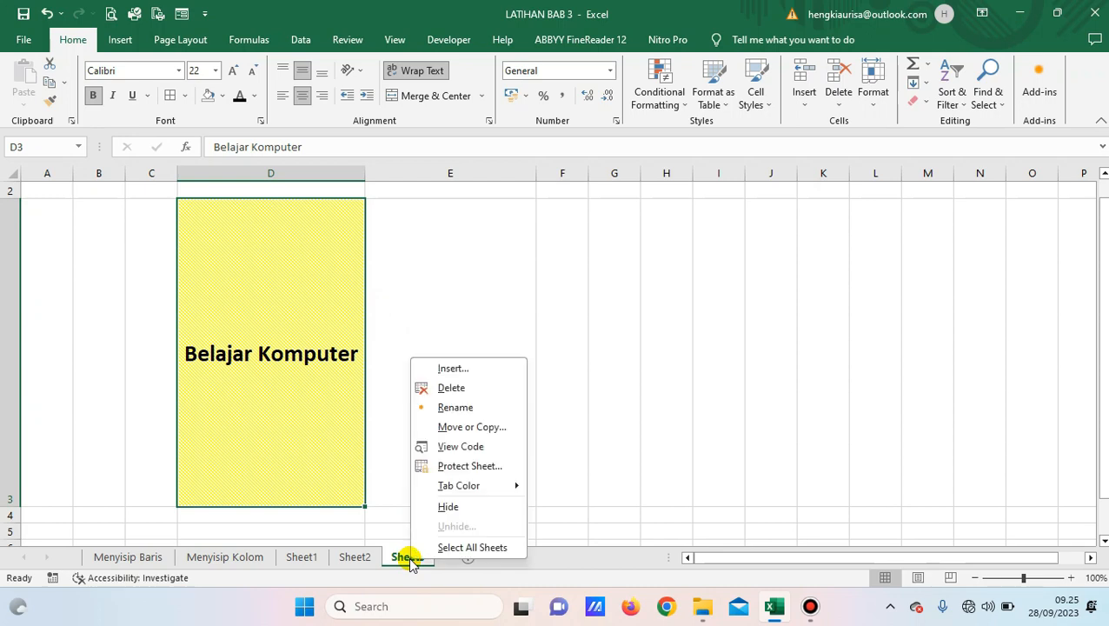
{"action": "left_click", "coordinate": [473, 467]}
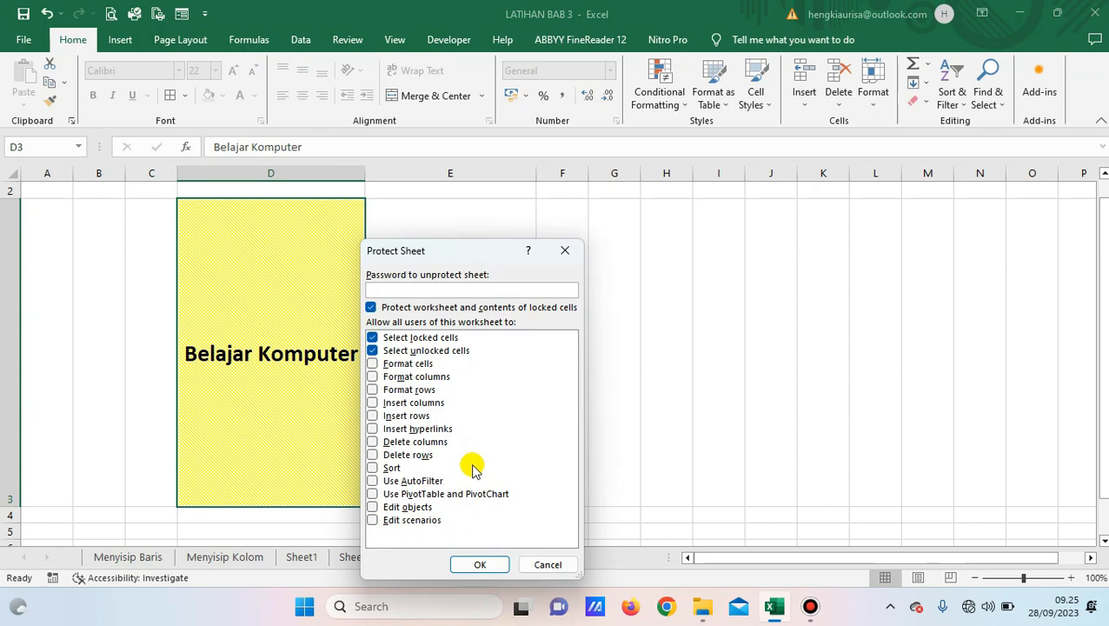
{"action": "left_click", "coordinate": [428, 289]}
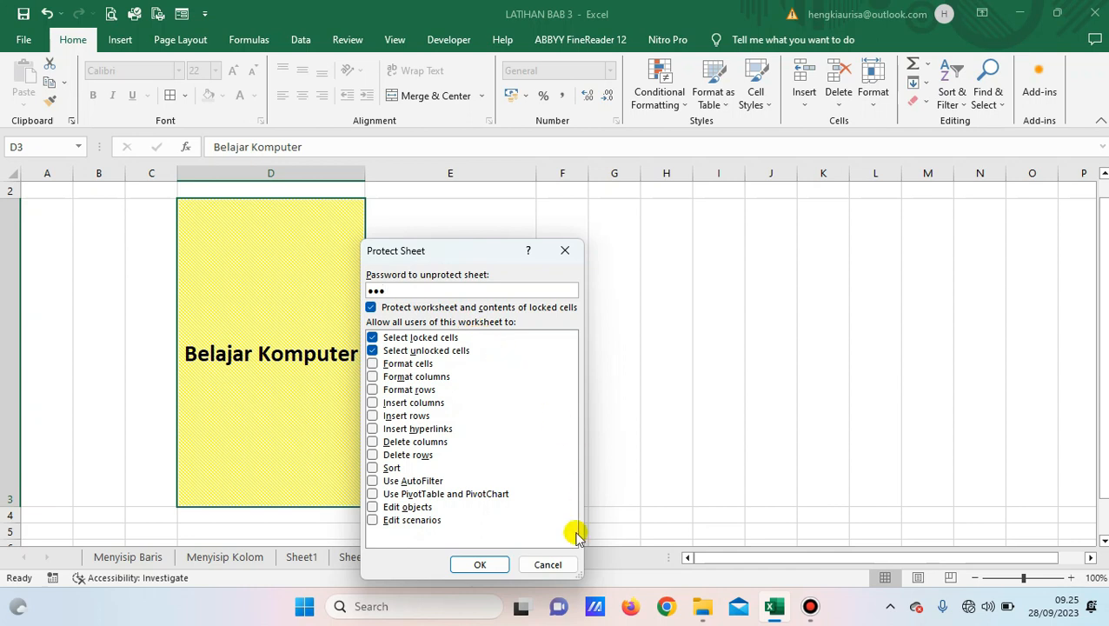
{"action": "left_click", "coordinate": [474, 566]}
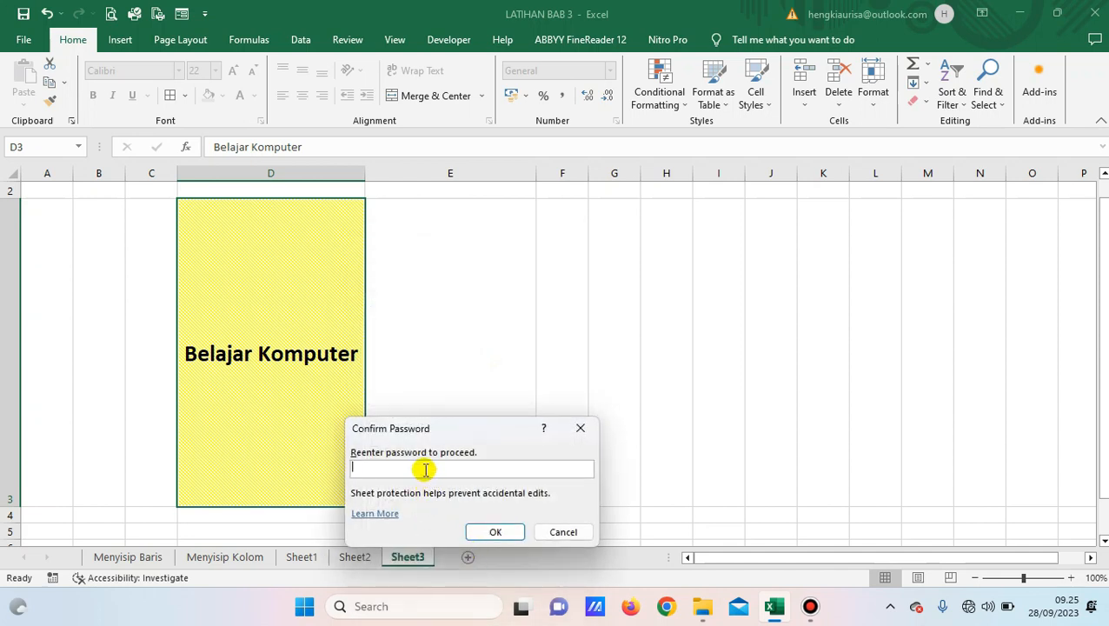
{"action": "type", "text": "123"}
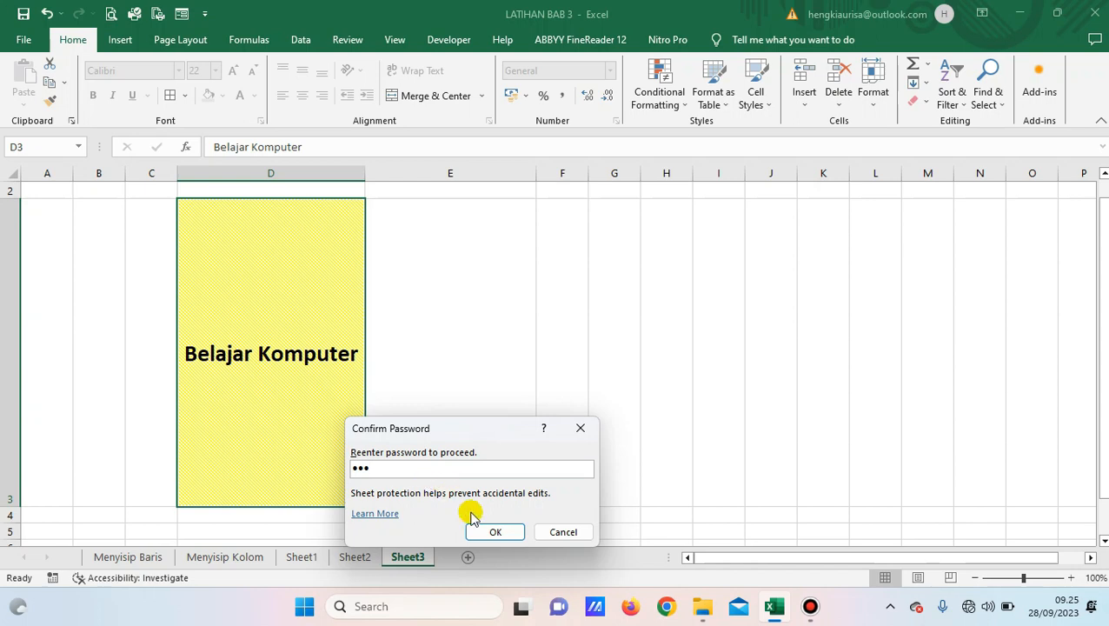
{"action": "left_click", "coordinate": [491, 532]}
{"action": "left_click", "coordinate": [452, 362]}
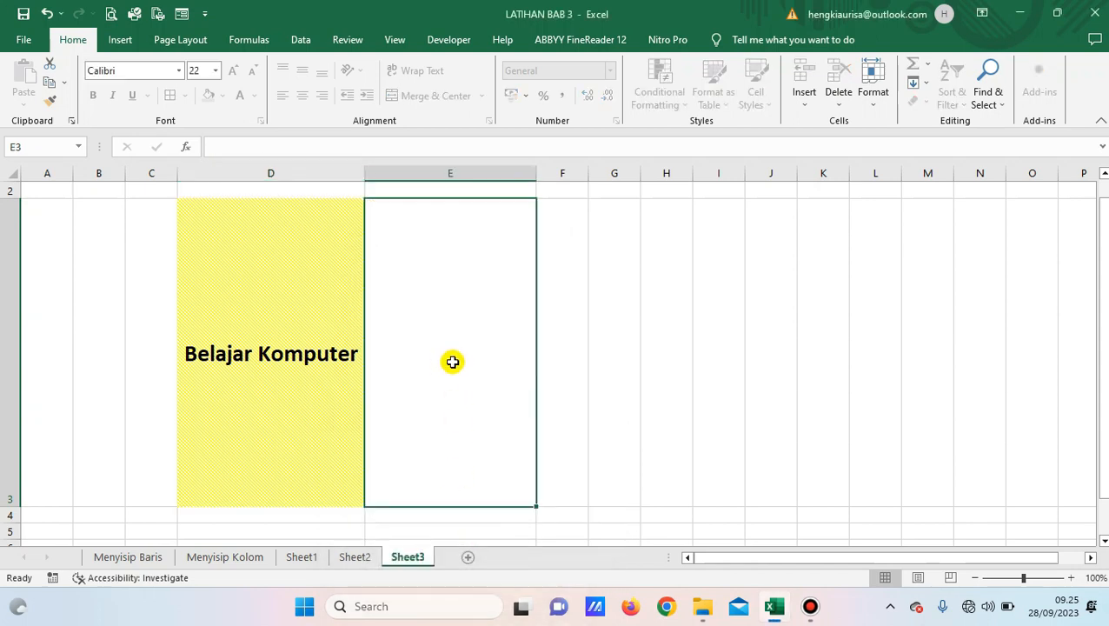
{"action": "left_click", "coordinate": [277, 328]}
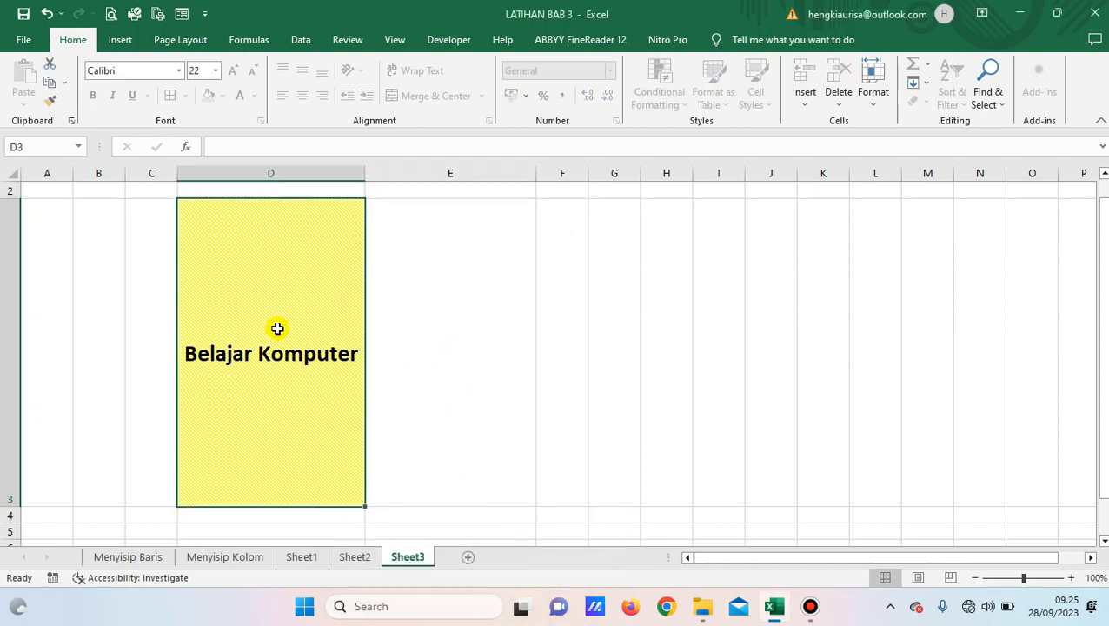
{"action": "double_click", "coordinate": [277, 327]}
{"action": "left_click", "coordinate": [563, 347]}
{"action": "double_click", "coordinate": [341, 375]}
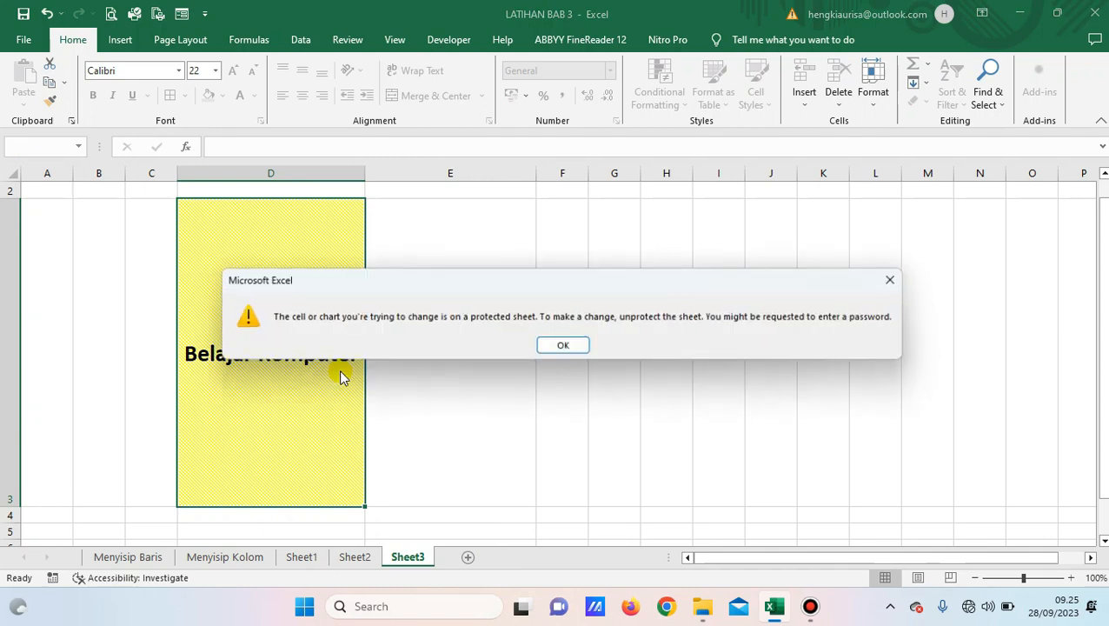
{"action": "left_click", "coordinate": [565, 345]}
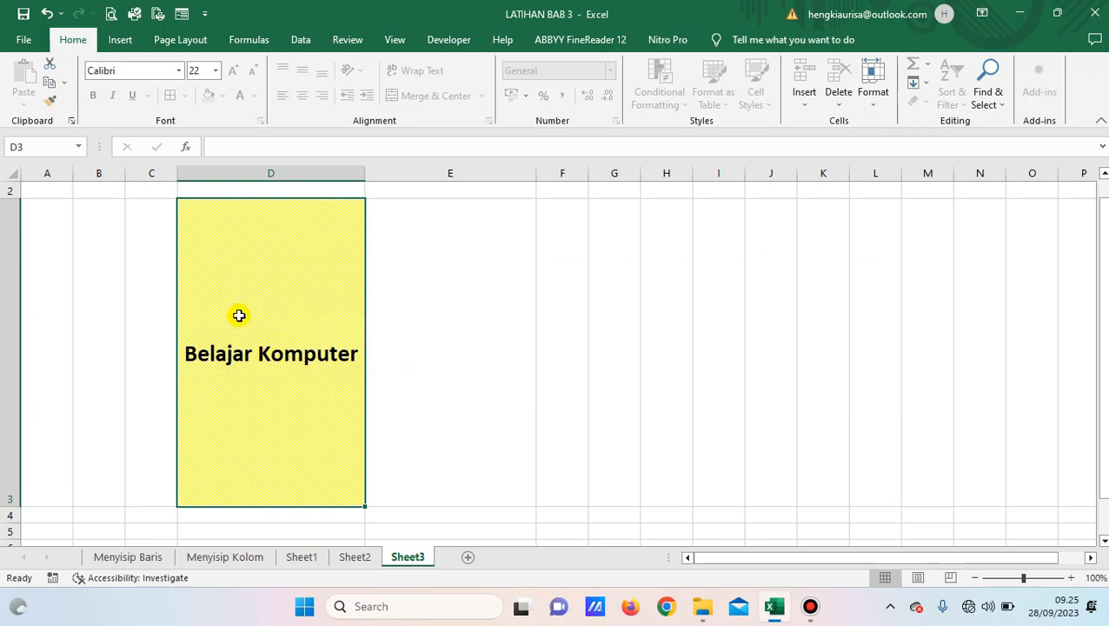
{"action": "left_click", "coordinate": [240, 145]}
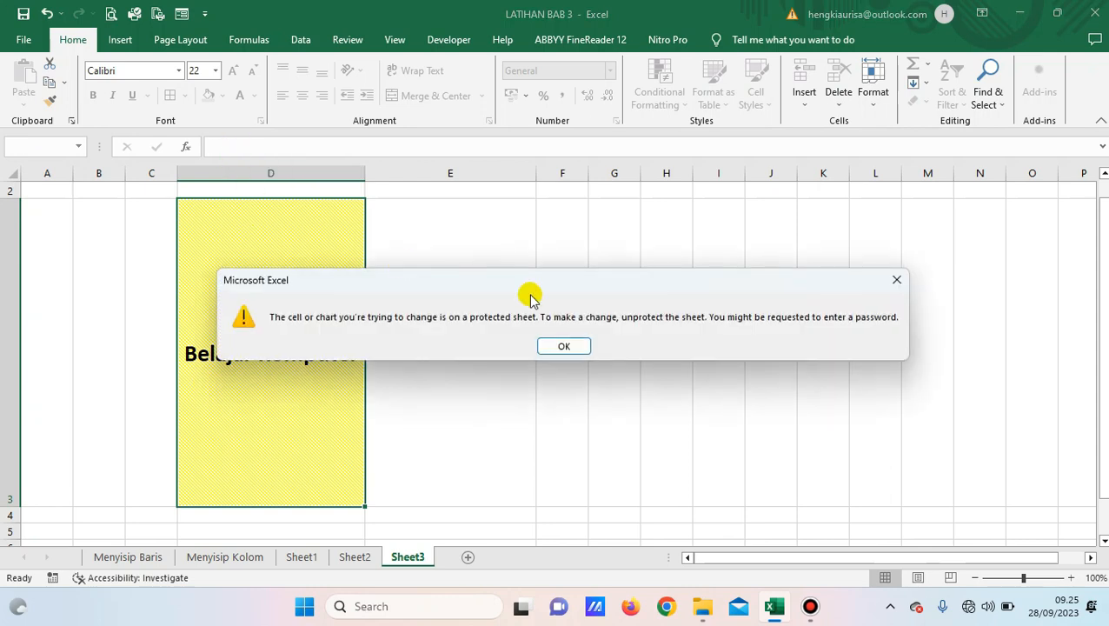
{"action": "left_click", "coordinate": [565, 345]}
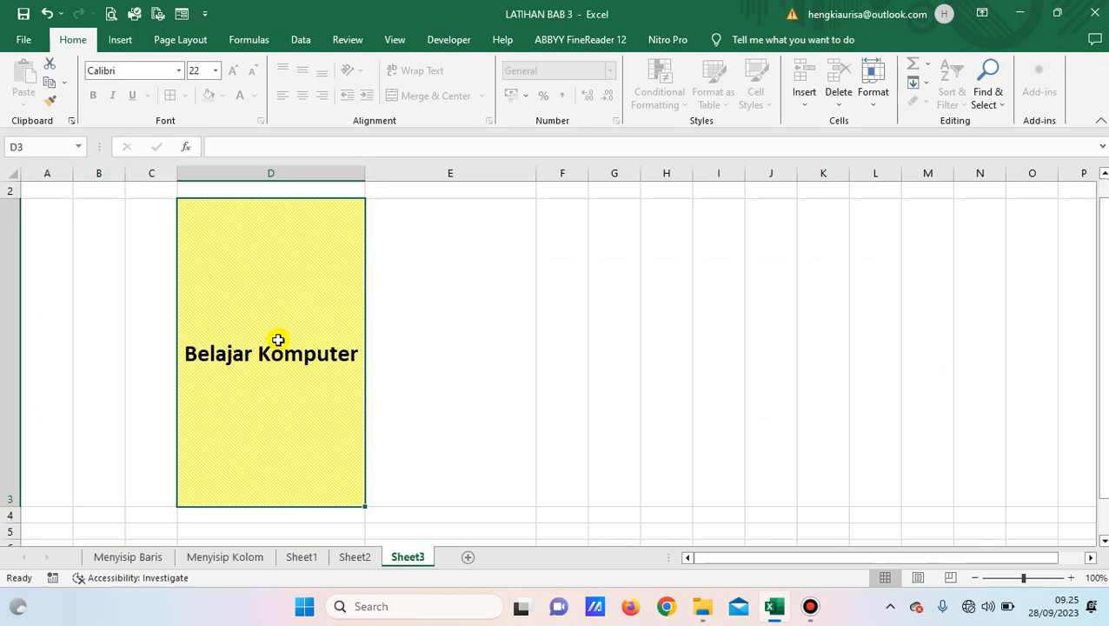
Unprotect Sheet3 by entering its password.
{"action": "right_click", "coordinate": [420, 563]}
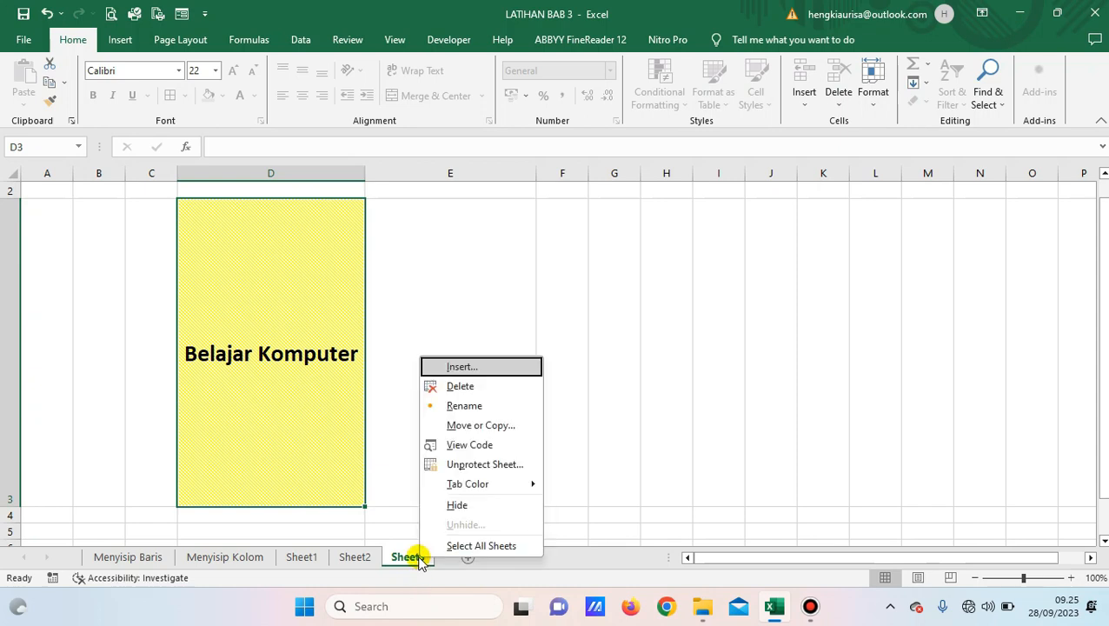
{"action": "left_click", "coordinate": [473, 466]}
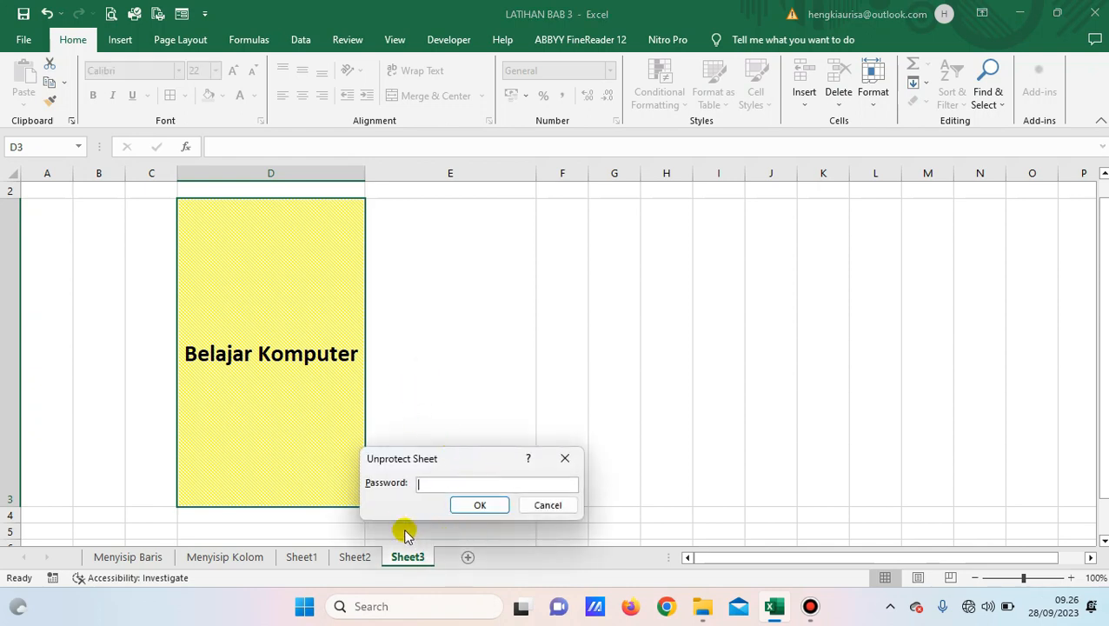
{"action": "type", "text": "123"}
{"action": "left_click", "coordinate": [497, 512]}
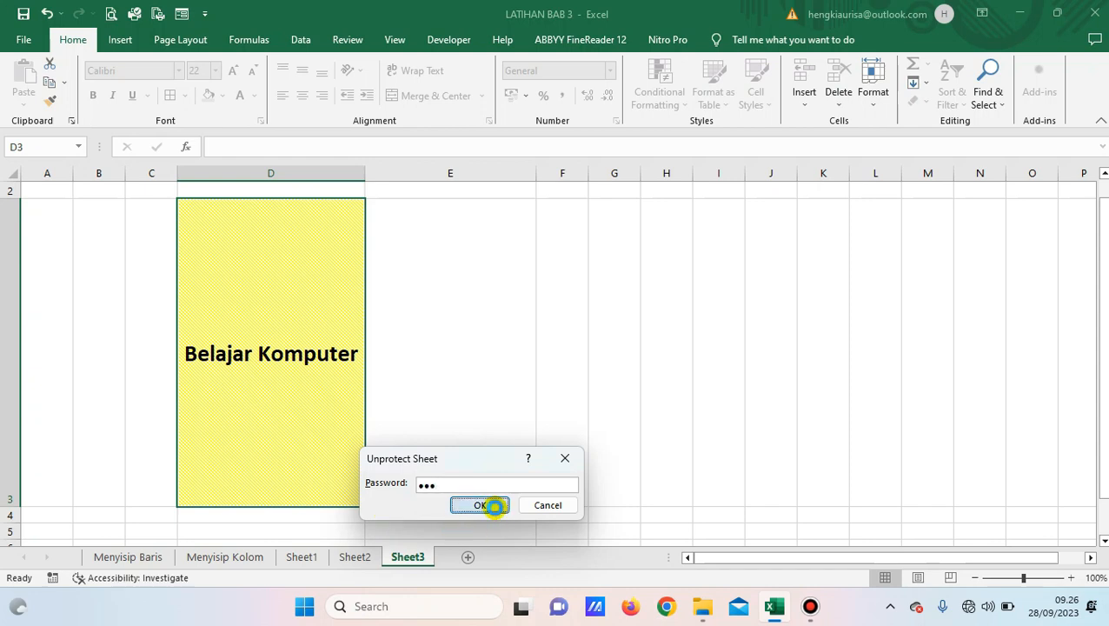
Test editing by deleting D3's Belajar Komputer text, then undo the deletion.
{"action": "left_click", "coordinate": [452, 372]}
{"action": "left_click", "coordinate": [315, 300]}
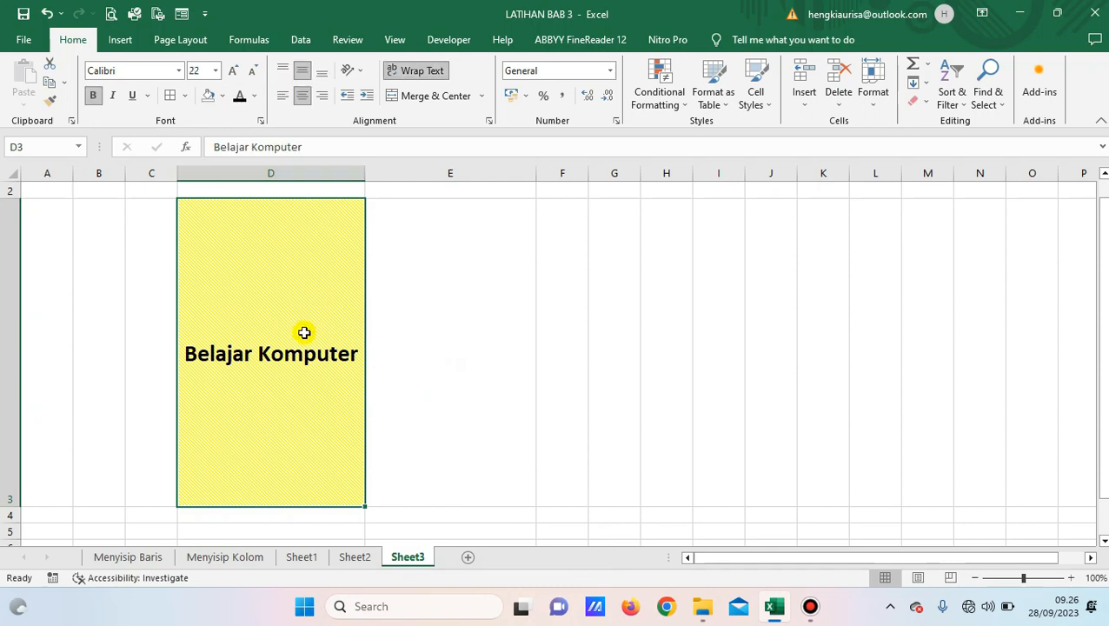
{"action": "key", "text": "Delete"}
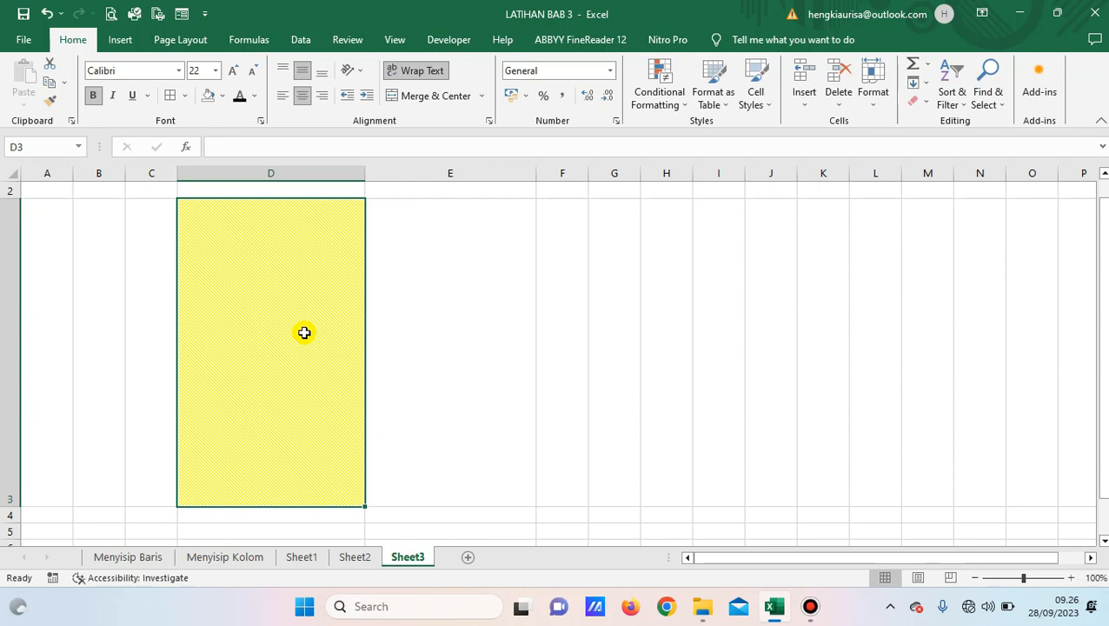
{"action": "key", "text": "ctrl+z"}
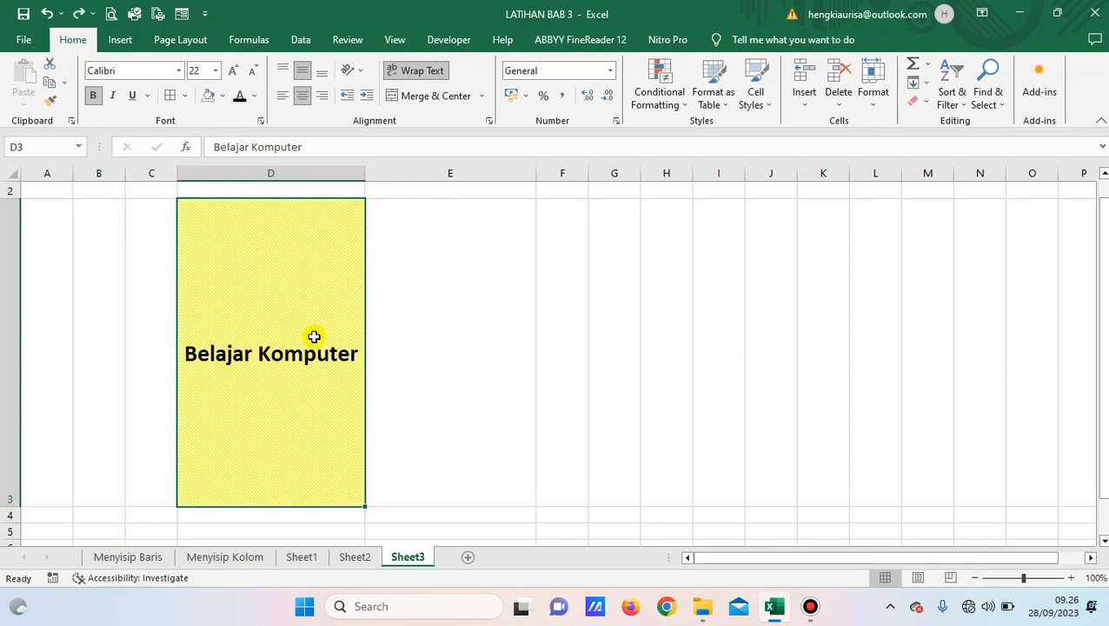
{"action": "left_click", "coordinate": [468, 281]}
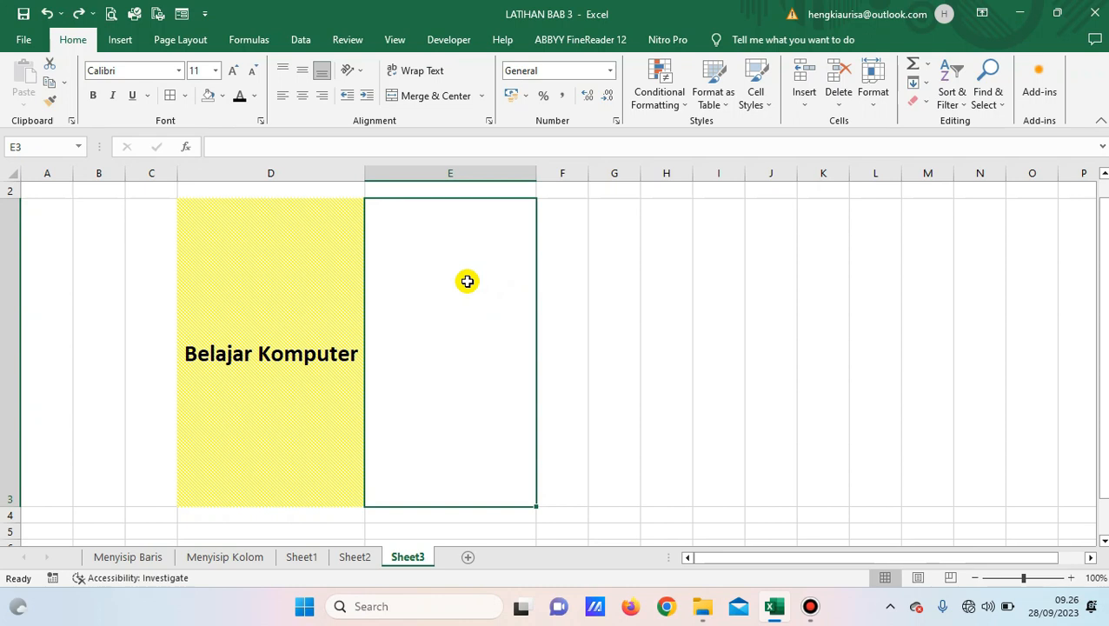
Go via Sheet1 and Menyisip Baris to the Menyisip Kolom sheet and select salary cell D4.
{"action": "left_click", "coordinate": [306, 561]}
{"action": "left_click", "coordinate": [126, 561]}
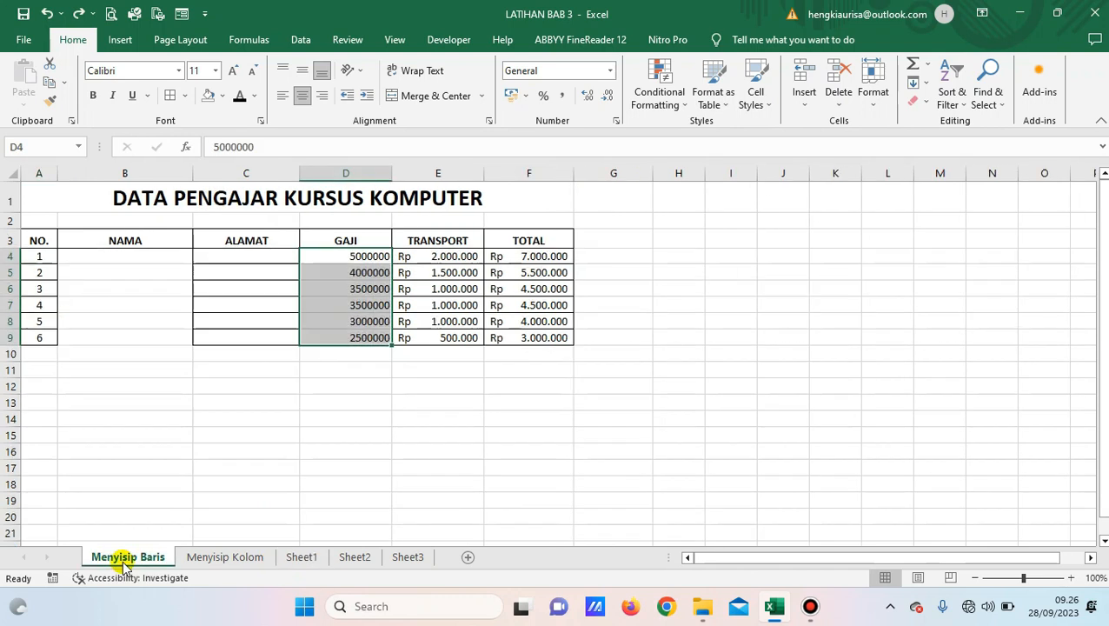
{"action": "left_click", "coordinate": [218, 559]}
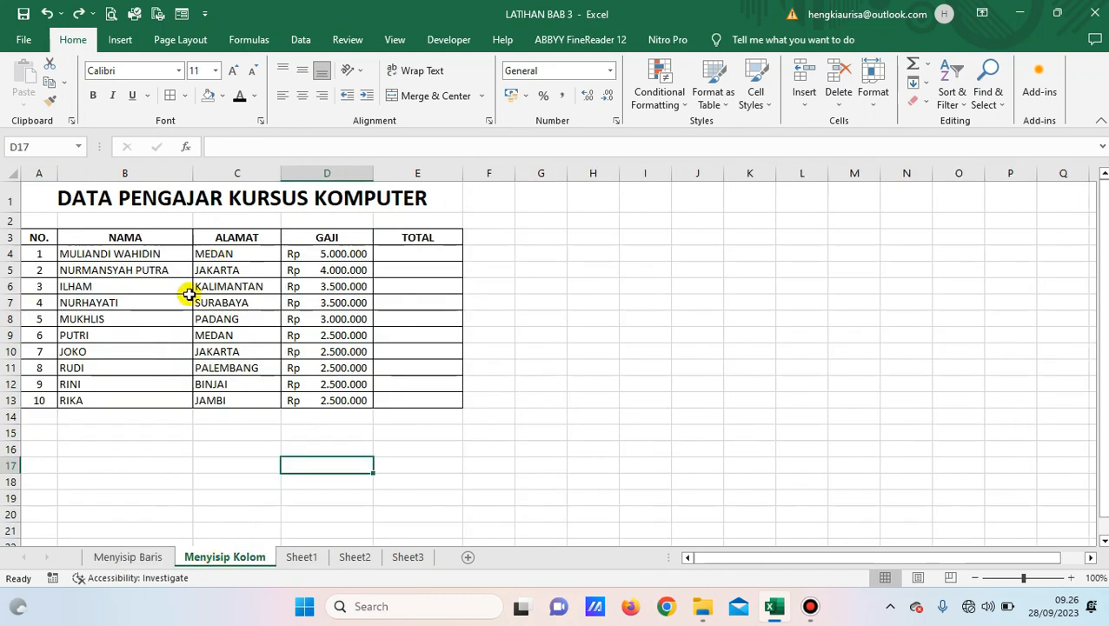
{"action": "left_click", "coordinate": [303, 283]}
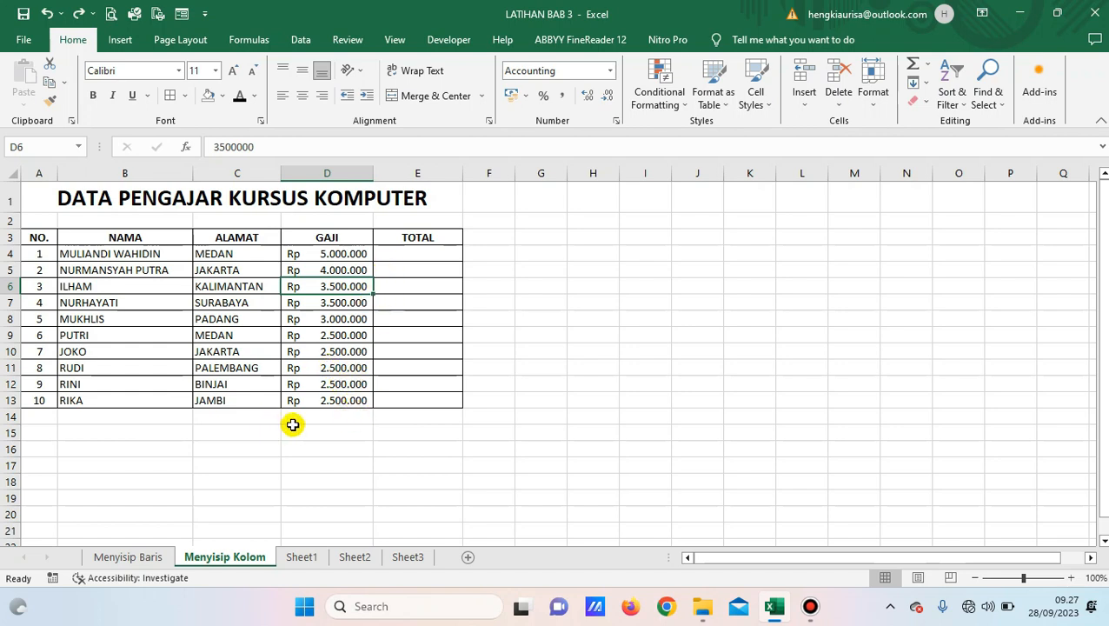
{"action": "left_click", "coordinate": [325, 253]}
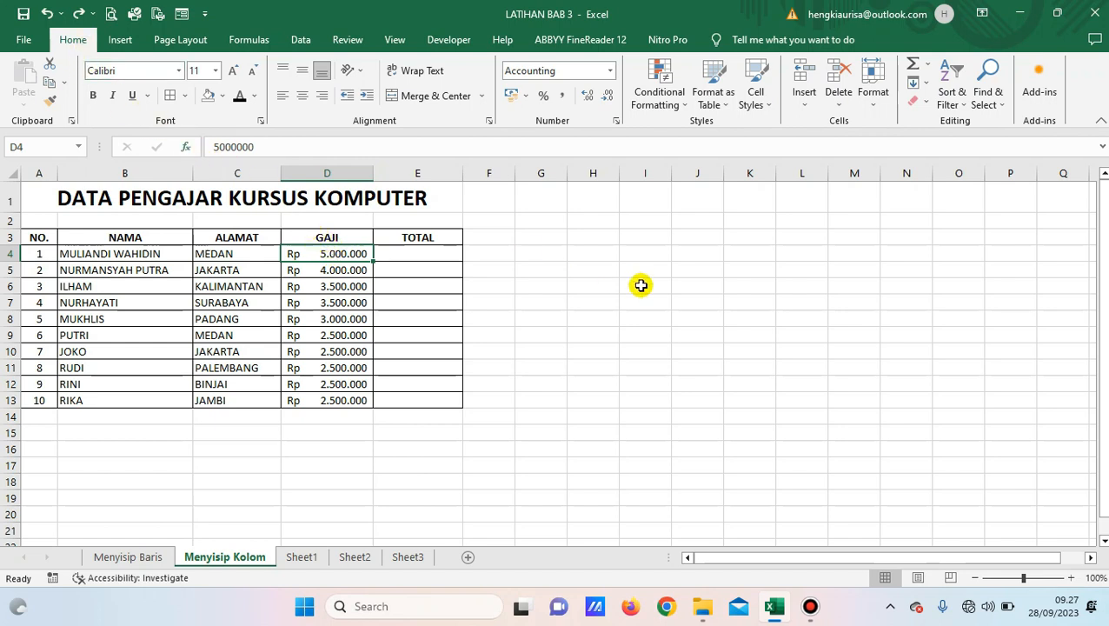
Add a Top 10 Items rule with Green Fill with Dark Green Text, highlighting D4's Rp 5.000.000.
{"action": "left_click", "coordinate": [686, 105]}
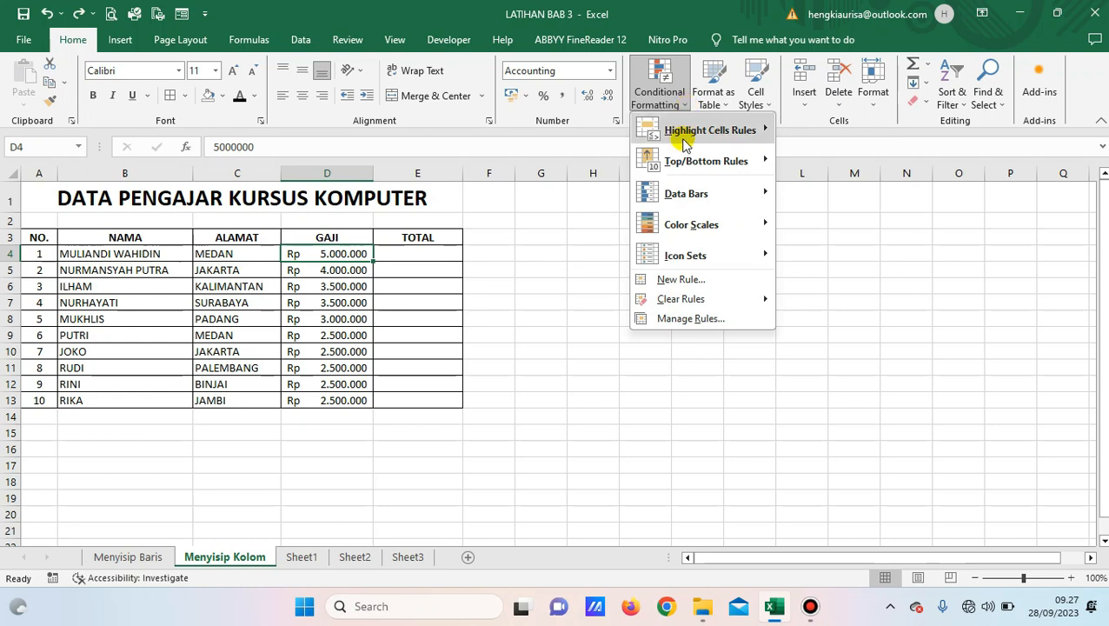
{"action": "mouse_move", "coordinate": [697, 170]}
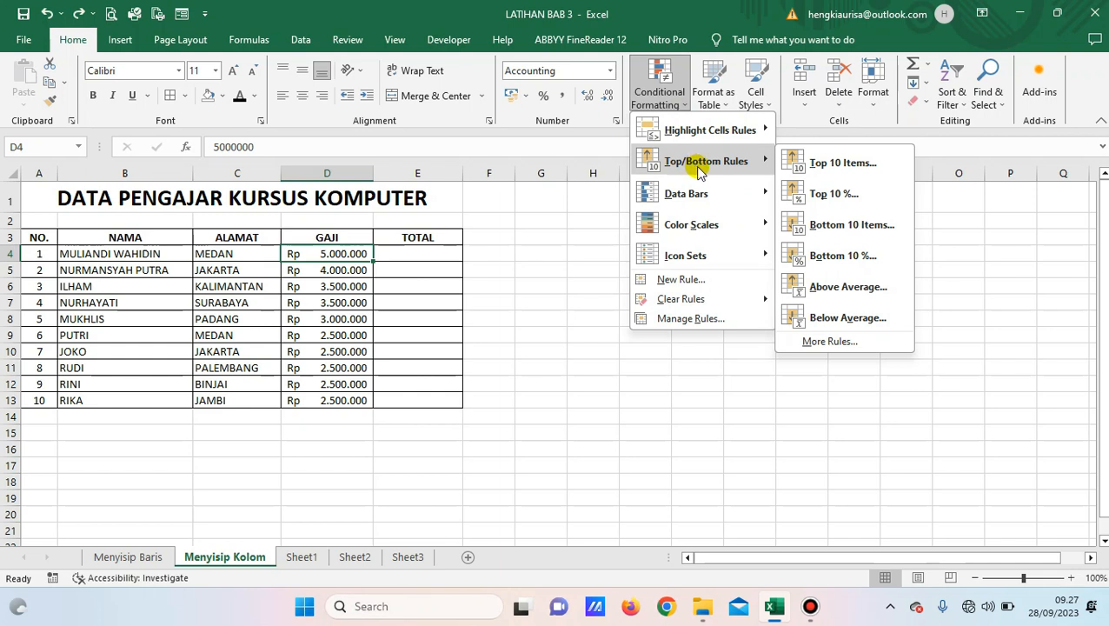
{"action": "left_click", "coordinate": [817, 168]}
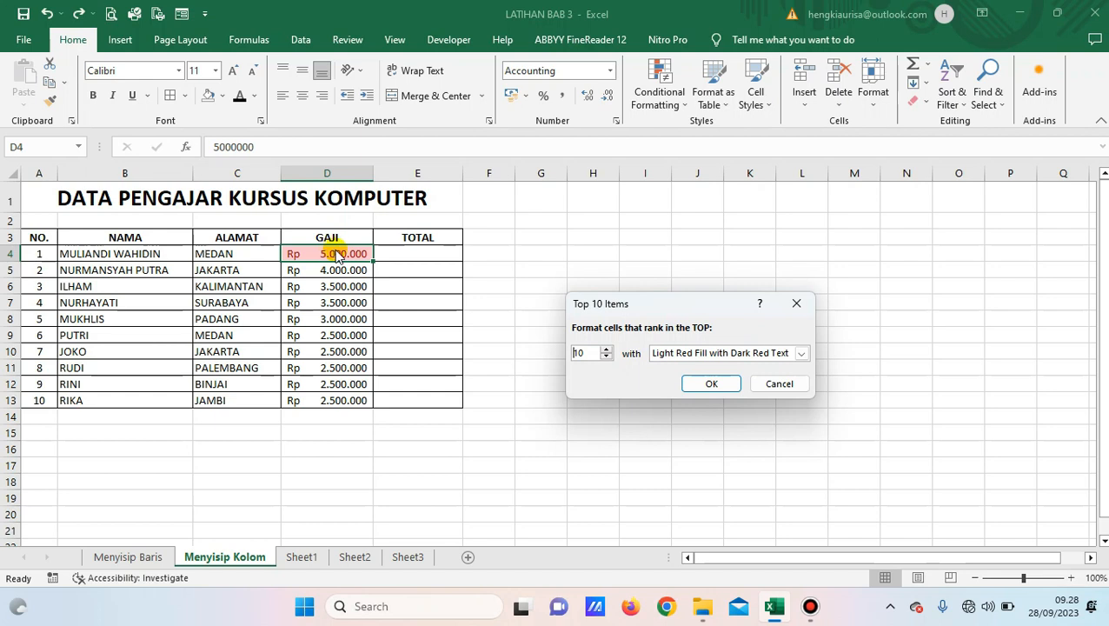
{"action": "left_click", "coordinate": [800, 353]}
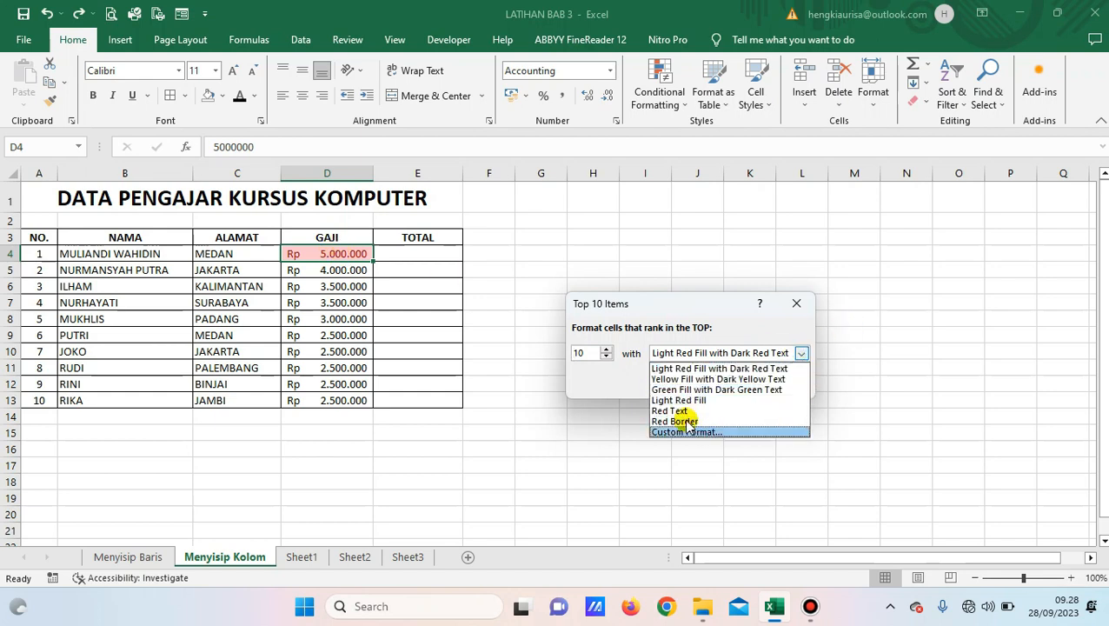
{"action": "left_click", "coordinate": [671, 390]}
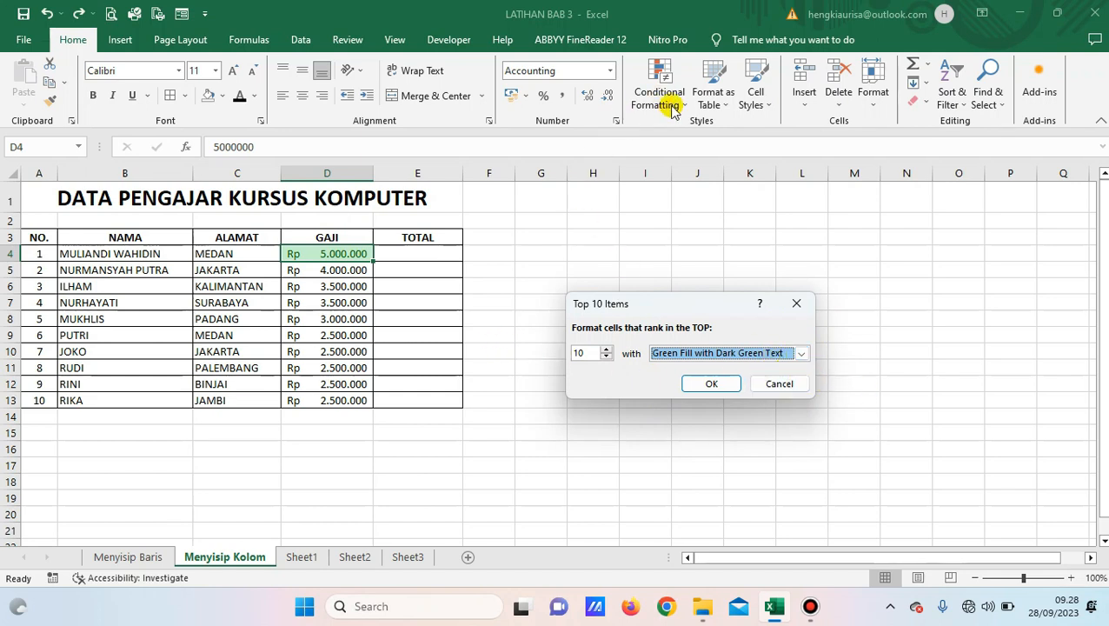
{"action": "left_click", "coordinate": [711, 383]}
{"action": "left_click", "coordinate": [325, 275]}
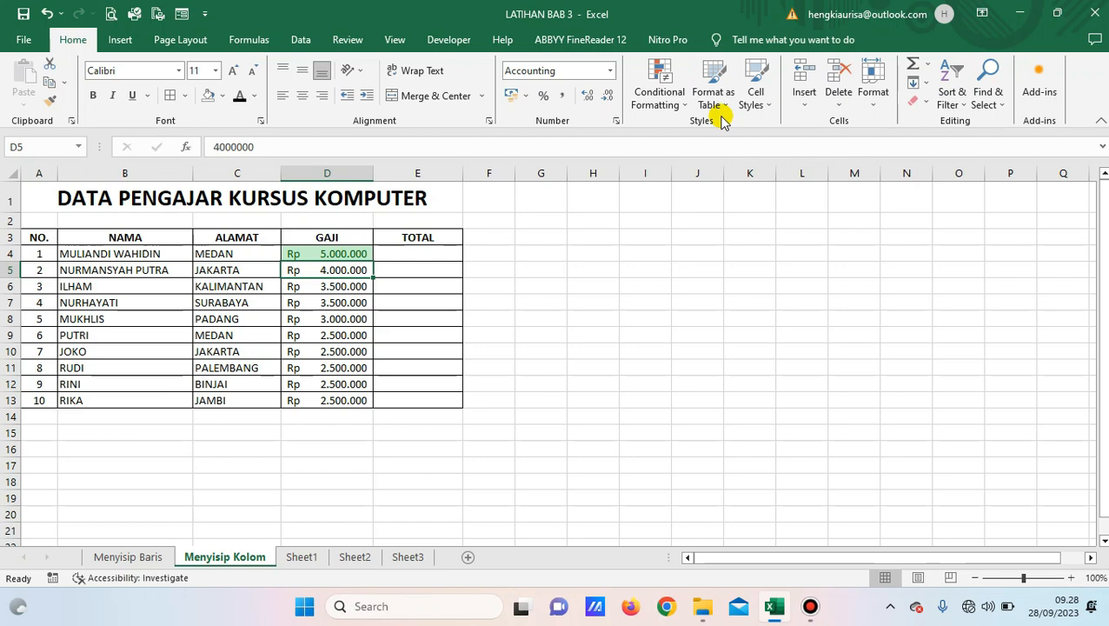
{"action": "left_click", "coordinate": [641, 414]}
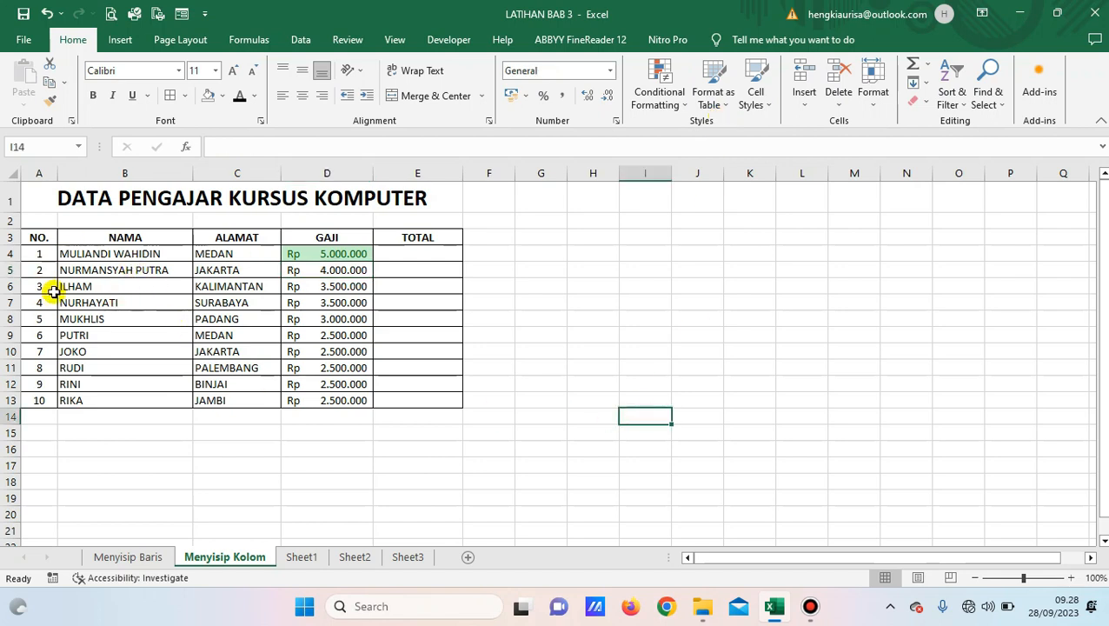
Format A3:E13 as a table with headers in Blue Table Style Medium 16.
{"action": "left_click_drag", "start_coordinate": [35, 237], "coordinate": [418, 393]}
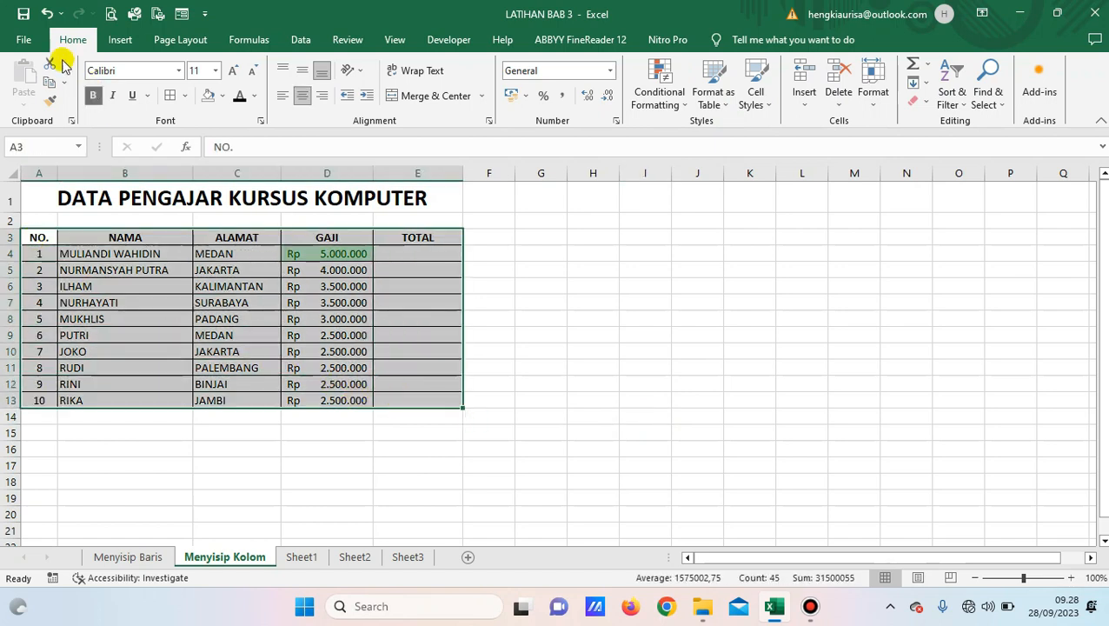
{"action": "left_click", "coordinate": [728, 106]}
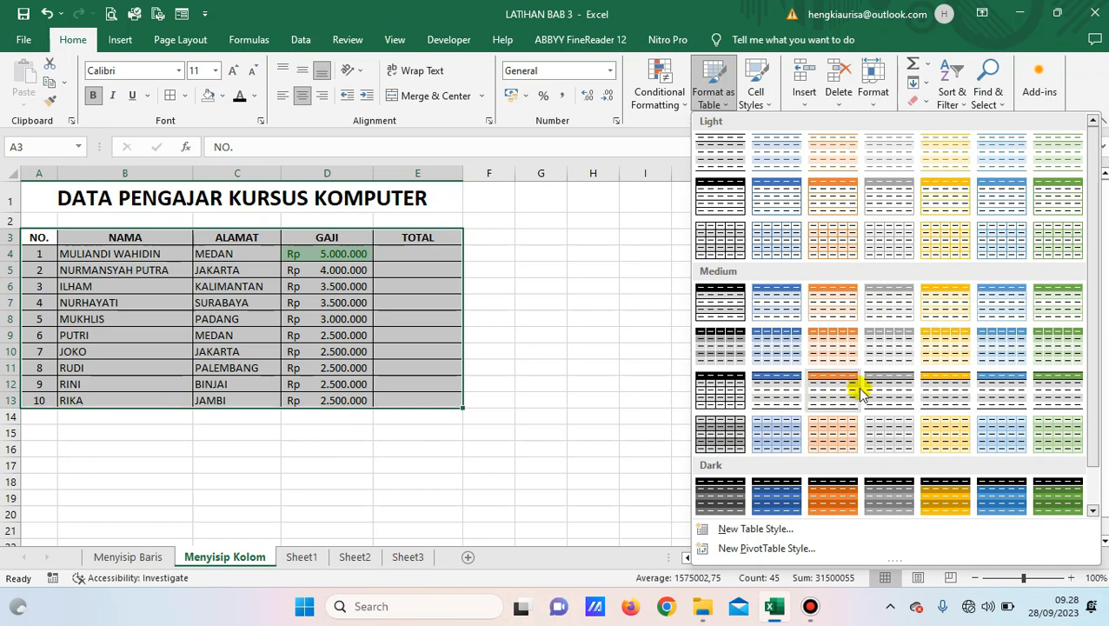
{"action": "left_click", "coordinate": [780, 396]}
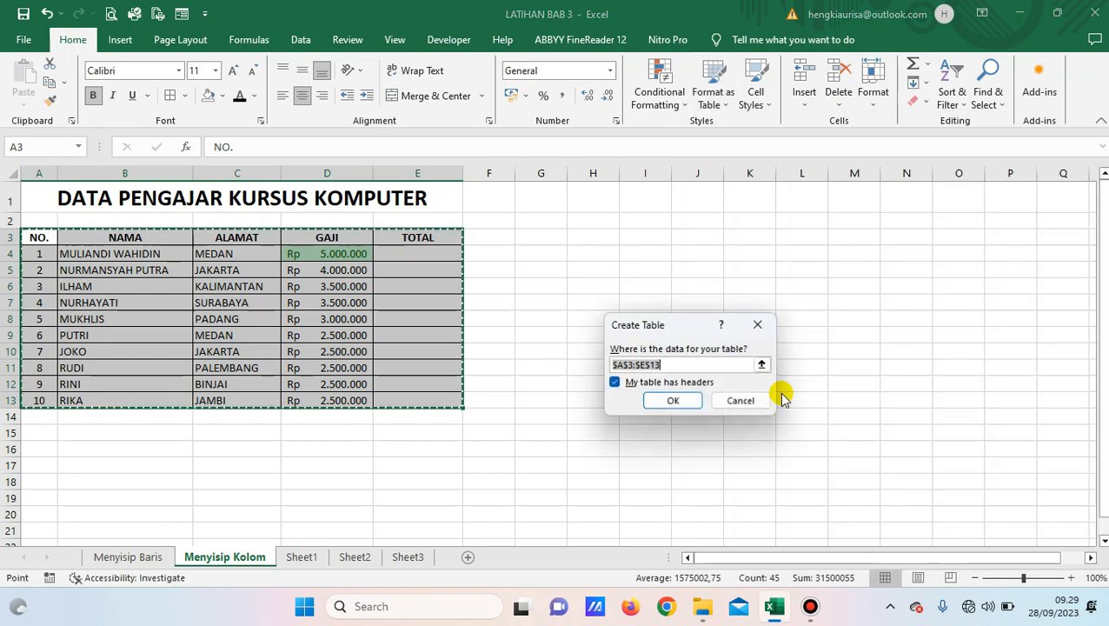
{"action": "left_click", "coordinate": [687, 401]}
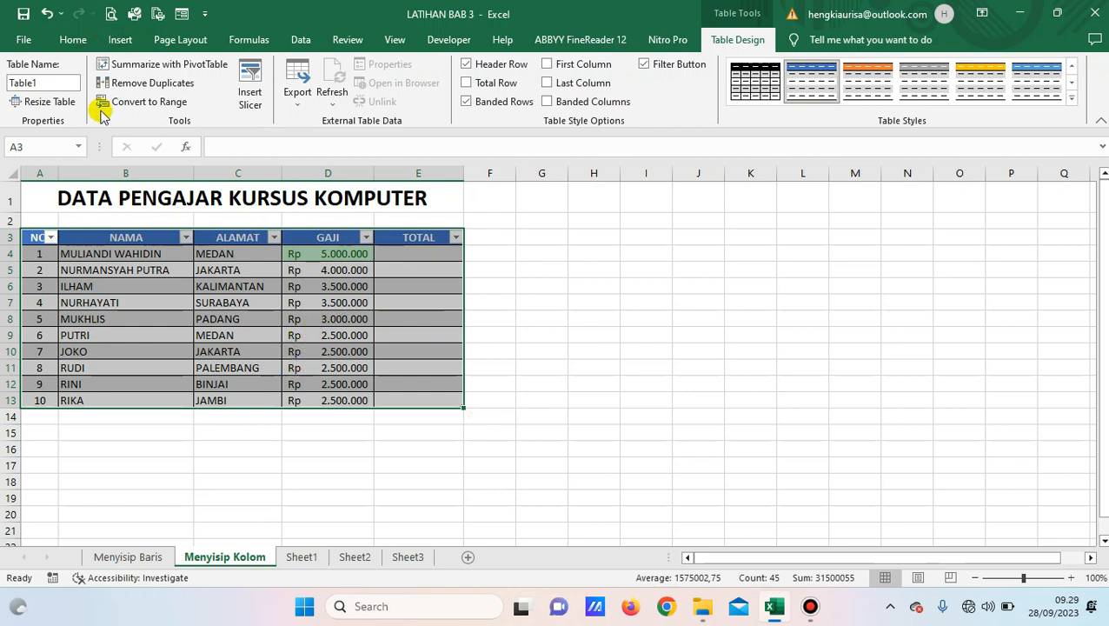
{"action": "left_click", "coordinate": [75, 41]}
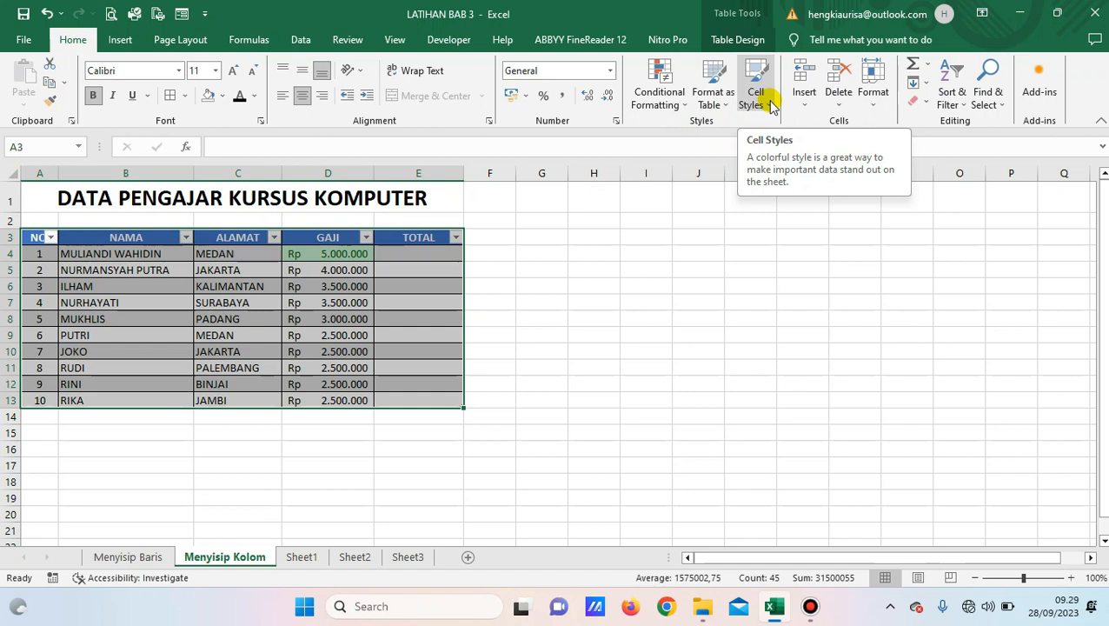
Apply the gold Accent4 cell style to the instructor name in cell B6.
{"action": "left_click", "coordinate": [769, 106]}
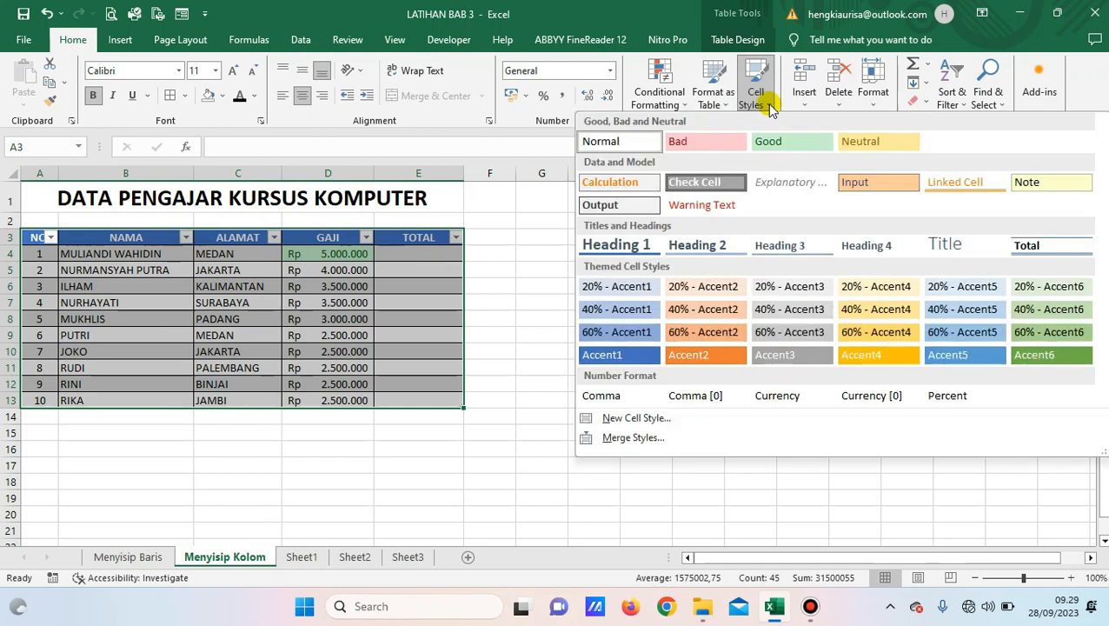
{"action": "left_click", "coordinate": [405, 352]}
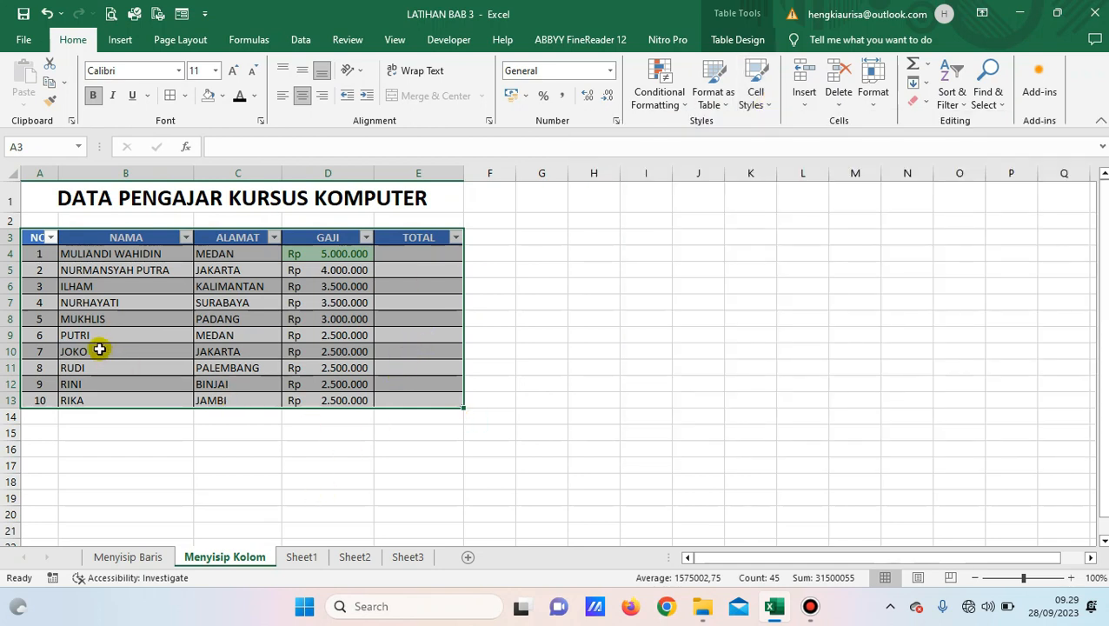
{"action": "left_click", "coordinate": [92, 287]}
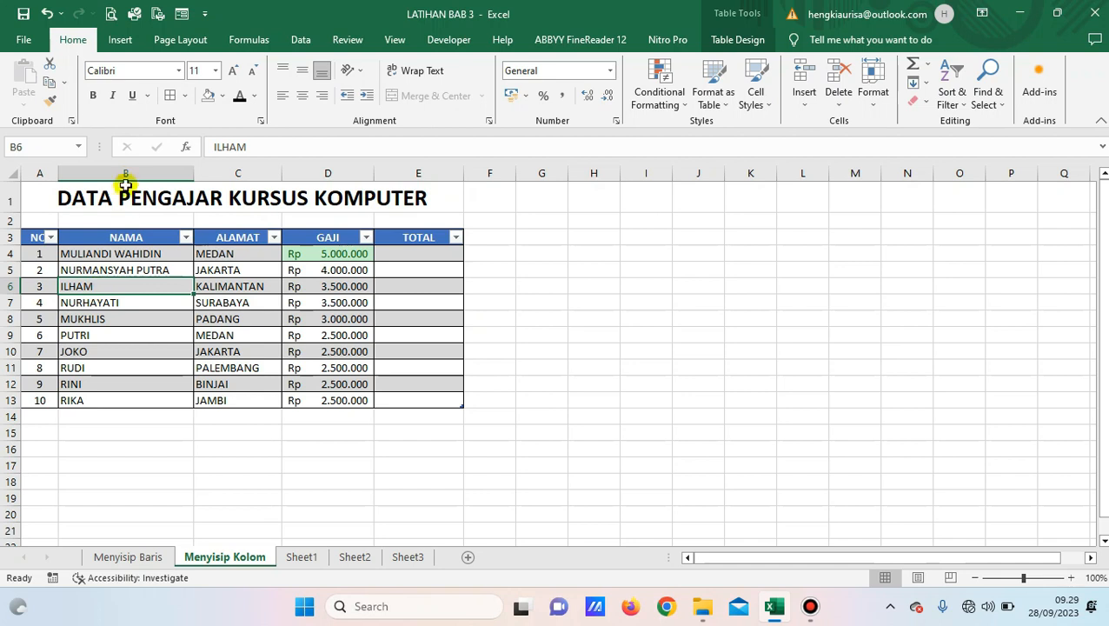
{"action": "left_click", "coordinate": [763, 102]}
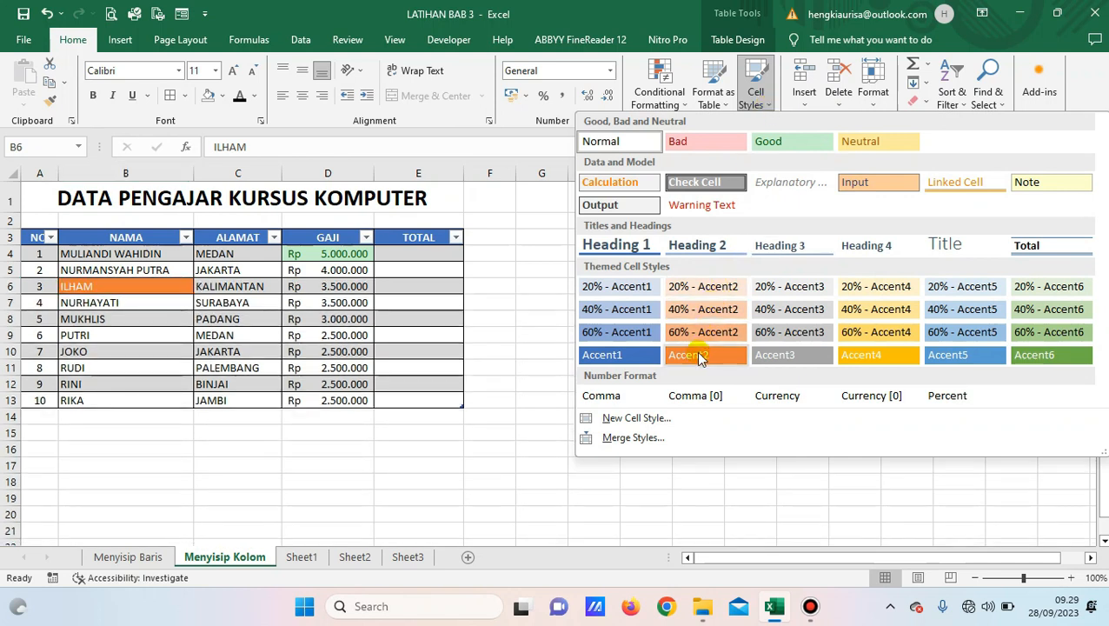
{"action": "left_click", "coordinate": [861, 355]}
{"action": "left_click", "coordinate": [151, 379]}
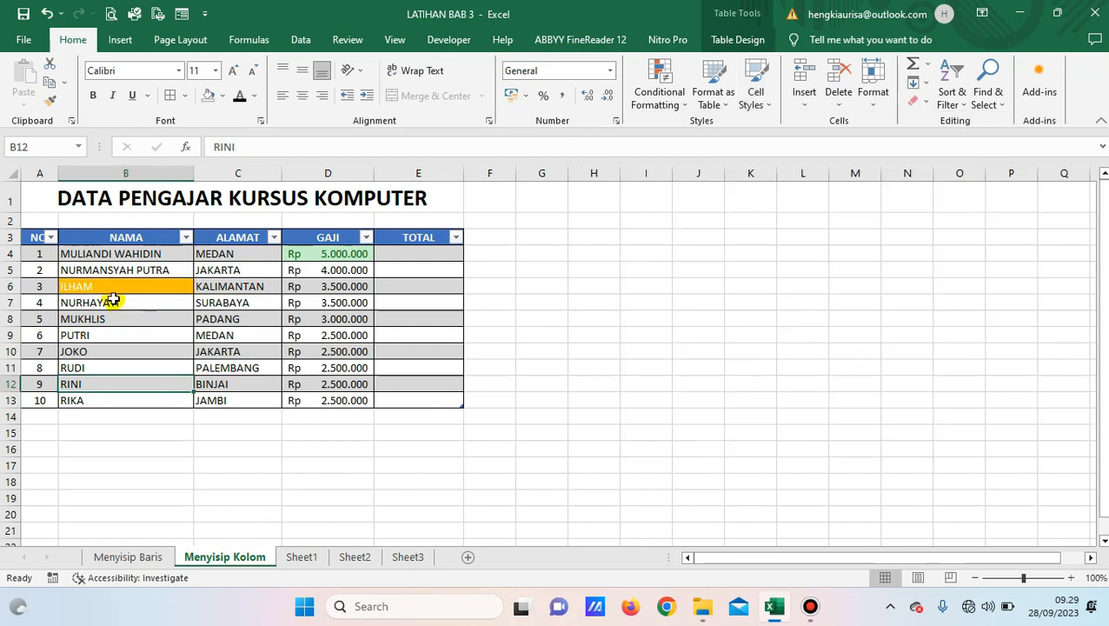